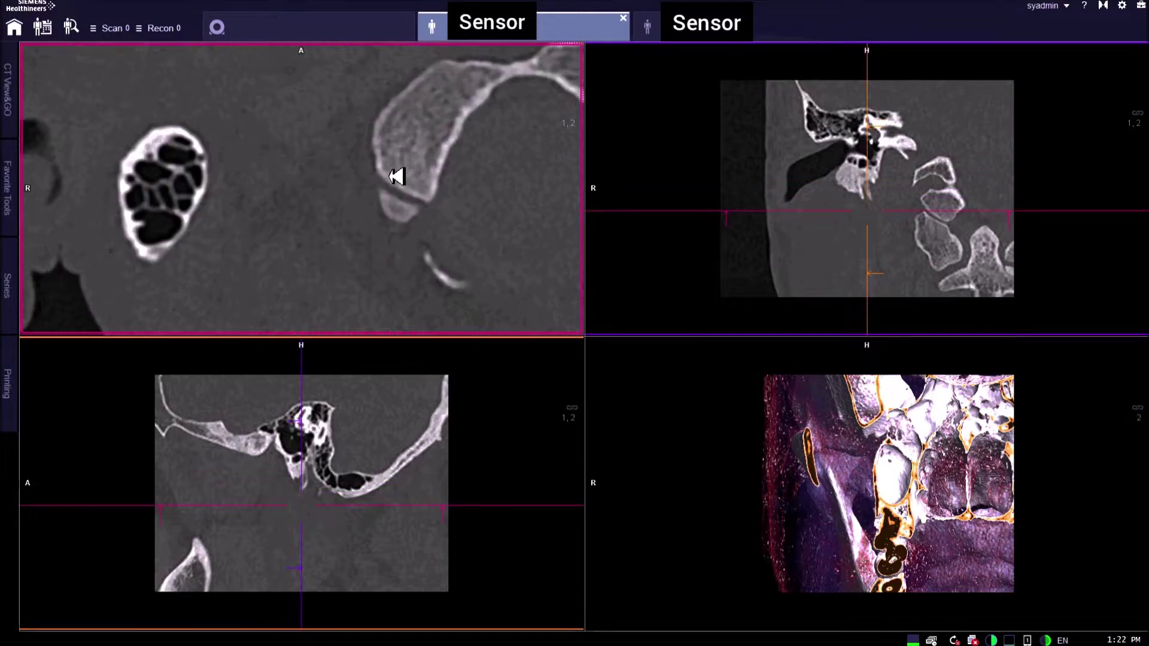
# Centre the reference lines on the cochlea in the axial view and enlarge the sagittal view around it
pyautogui.scroll(3, 334, 233)
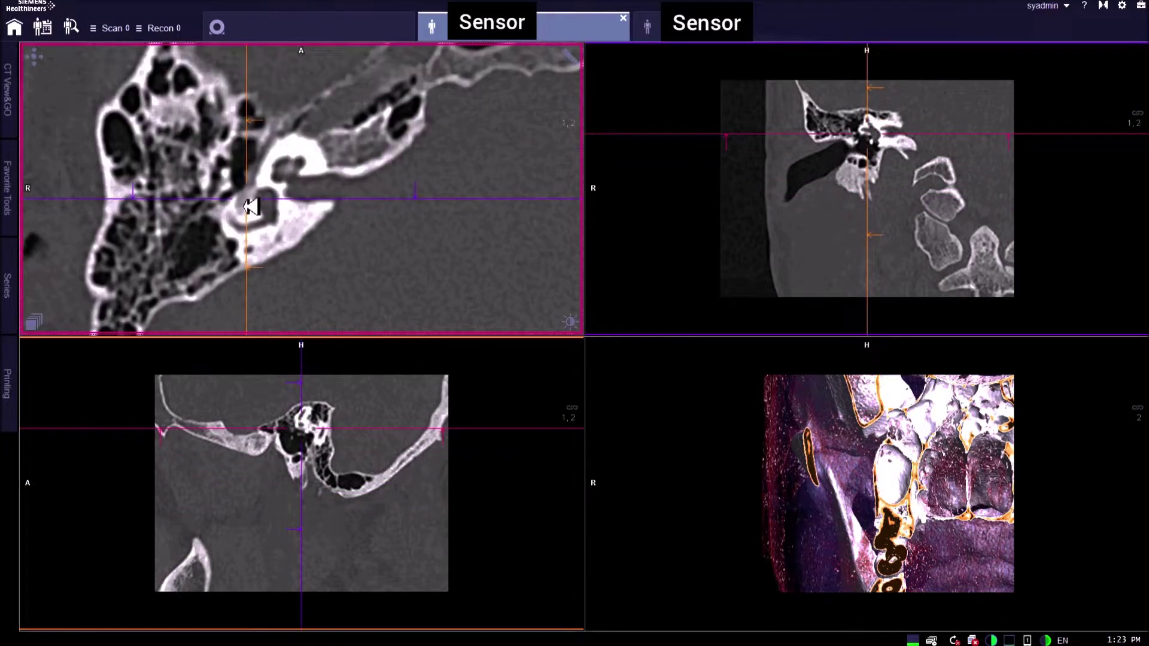
pyautogui.moveTo(256, 193); pyautogui.dragTo(305, 169)
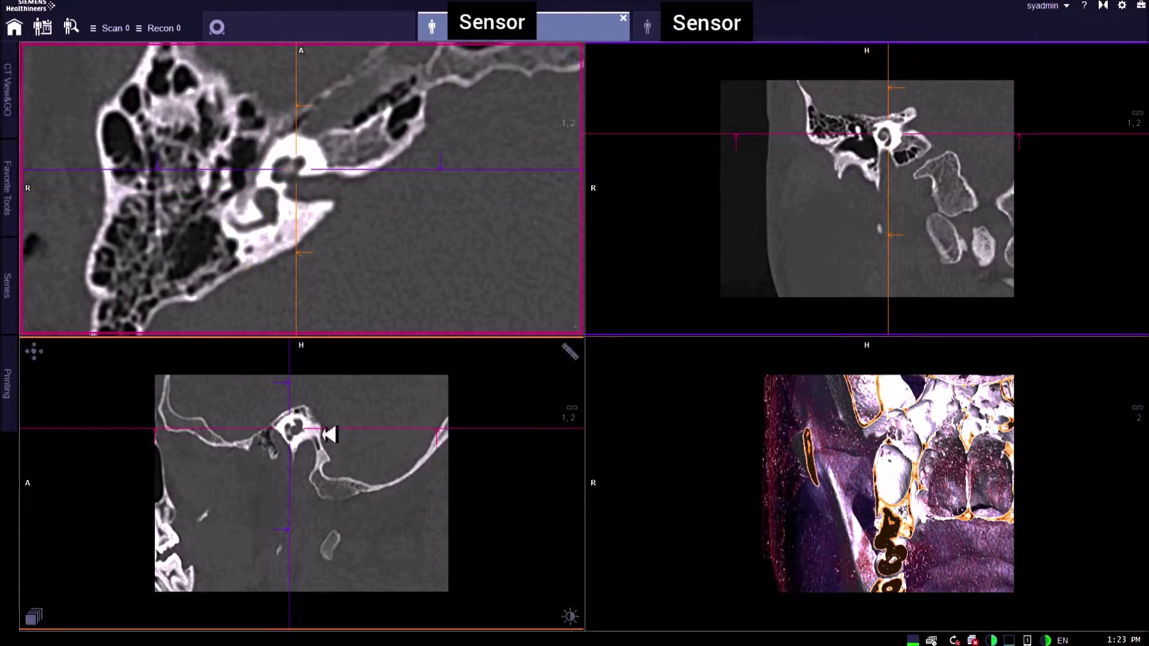
pyautogui.moveTo(461, 622); pyautogui.dragTo(405, 546)
pyautogui.moveTo(355, 483); pyautogui.dragTo(333, 579)
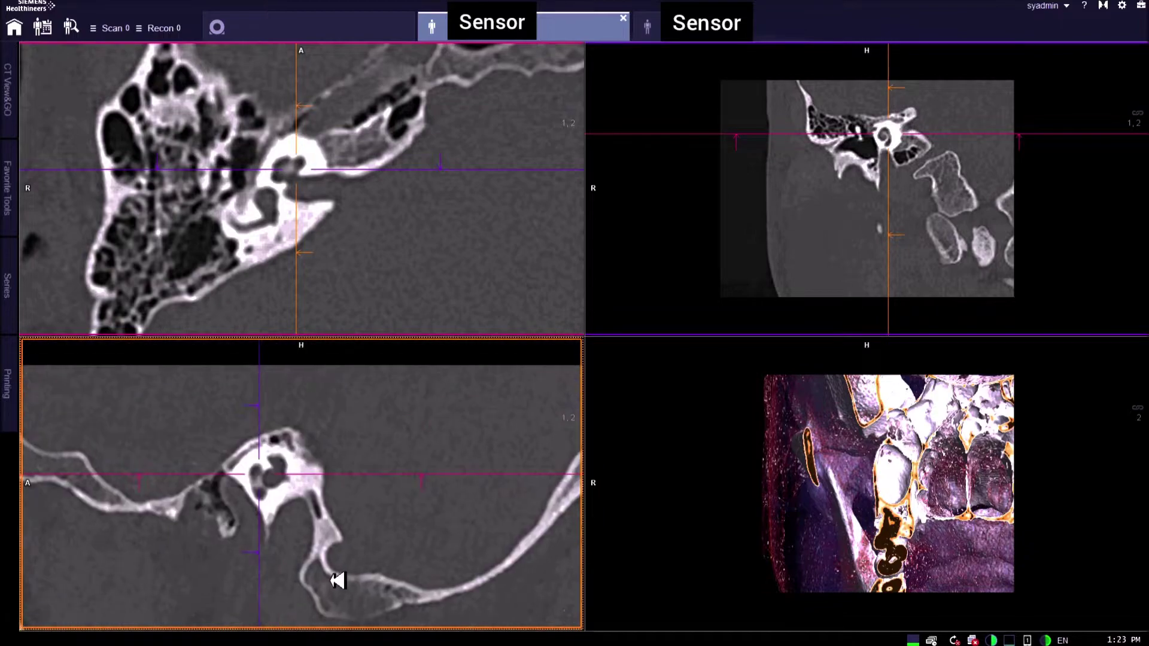
pyautogui.moveTo(267, 469); pyautogui.dragTo(274, 477)
pyautogui.moveTo(296, 177); pyautogui.dragTo(292, 168)
# Rotate the axial view's purple reference line along the petrous bone and recentre it on the cochlea to produce an oblique coronal plane
pyautogui.moveTo(533, 171); pyautogui.dragTo(461, 45)
pyautogui.moveTo(347, 146); pyautogui.dragTo(350, 157, button='middle')
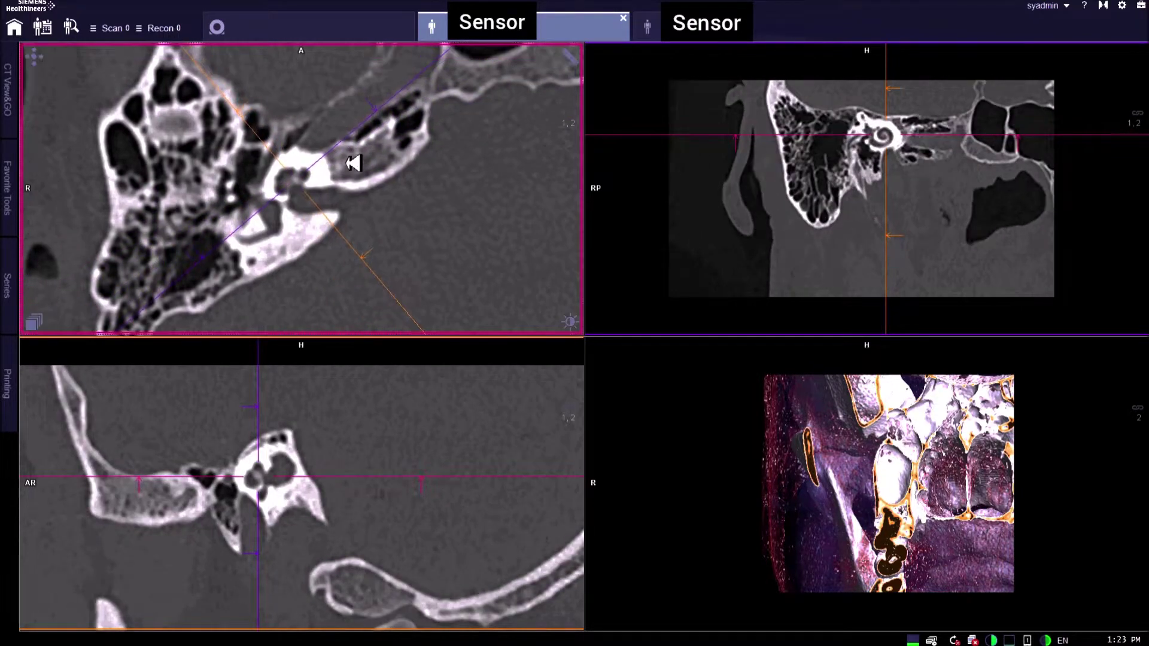
pyautogui.moveTo(304, 179); pyautogui.dragTo(301, 185)
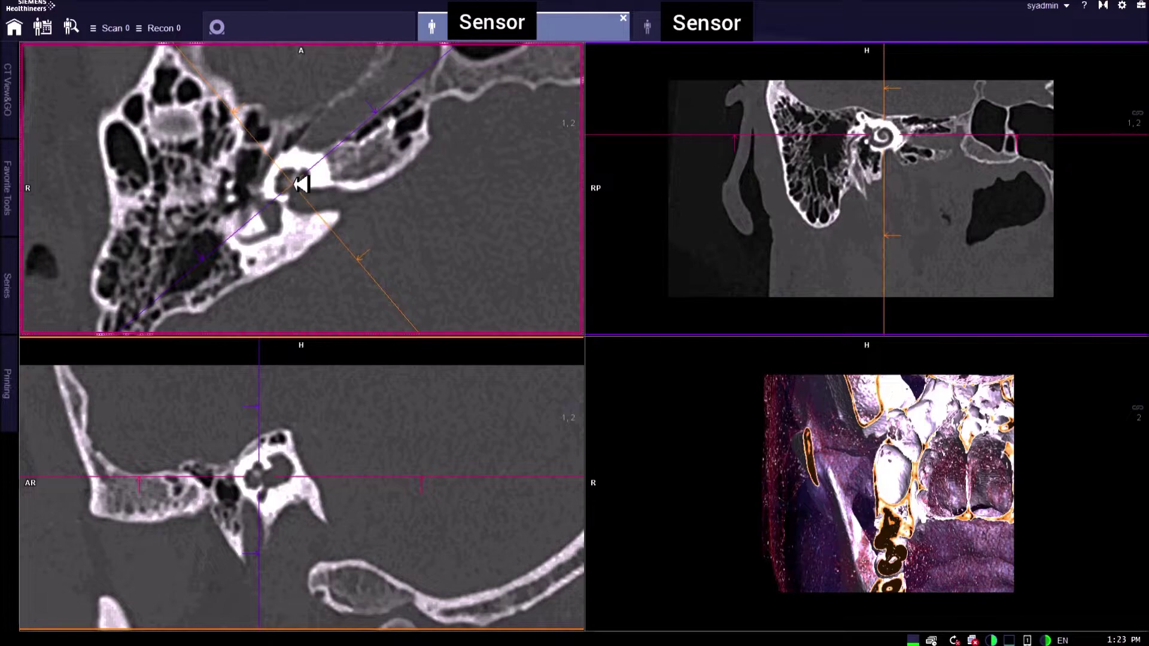
# Enlarge the oblique coronal view around the cochlea, centre the reference lines on its spiral and check the neighbouring slices
pyautogui.scroll(2, 960, 224)
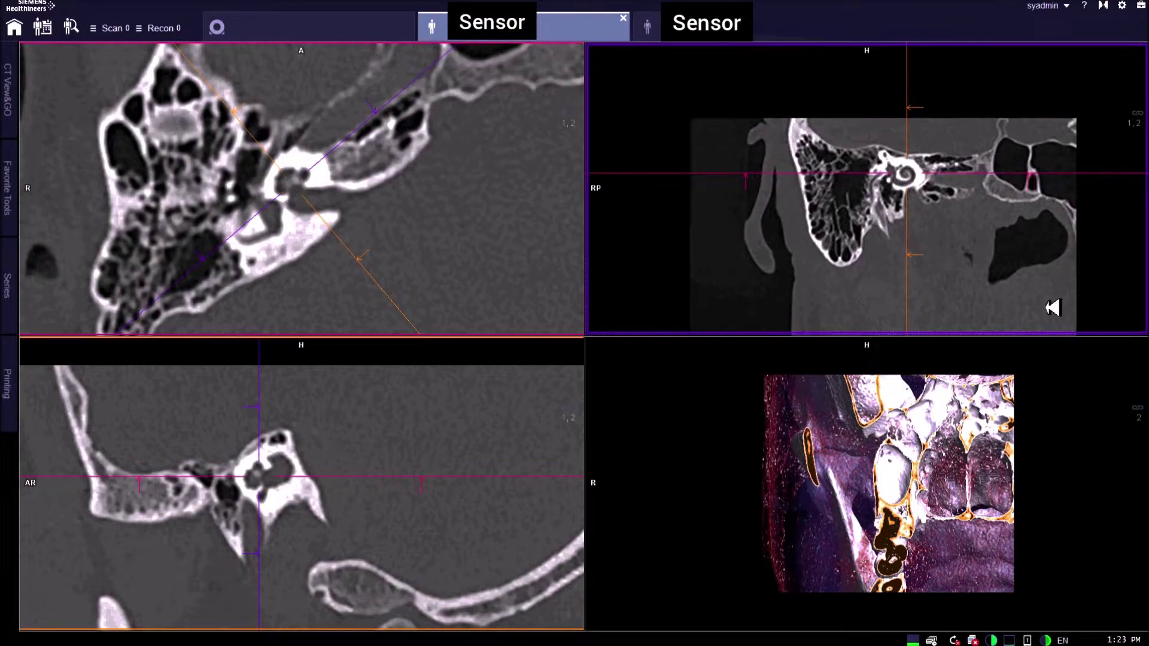
pyautogui.scroll(2, 1055, 308)
pyautogui.moveTo(1043, 297); pyautogui.dragTo(924, 196, button='middle')
pyautogui.scroll(3, 995, 289)
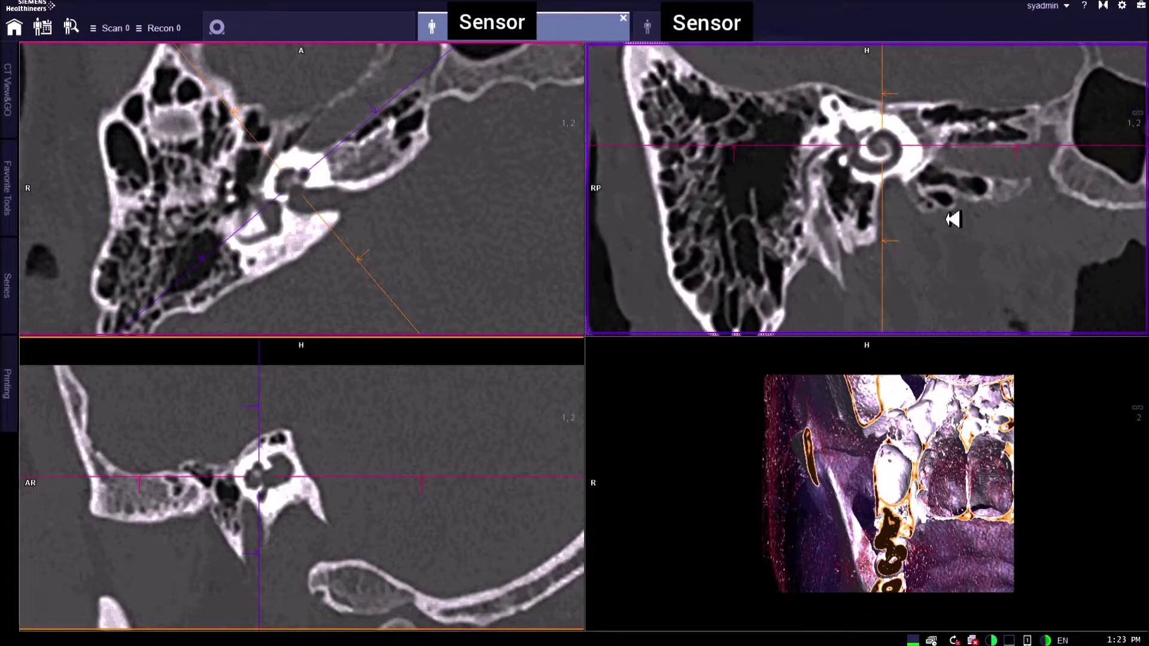
pyautogui.scroll(-1, 1057, 299)
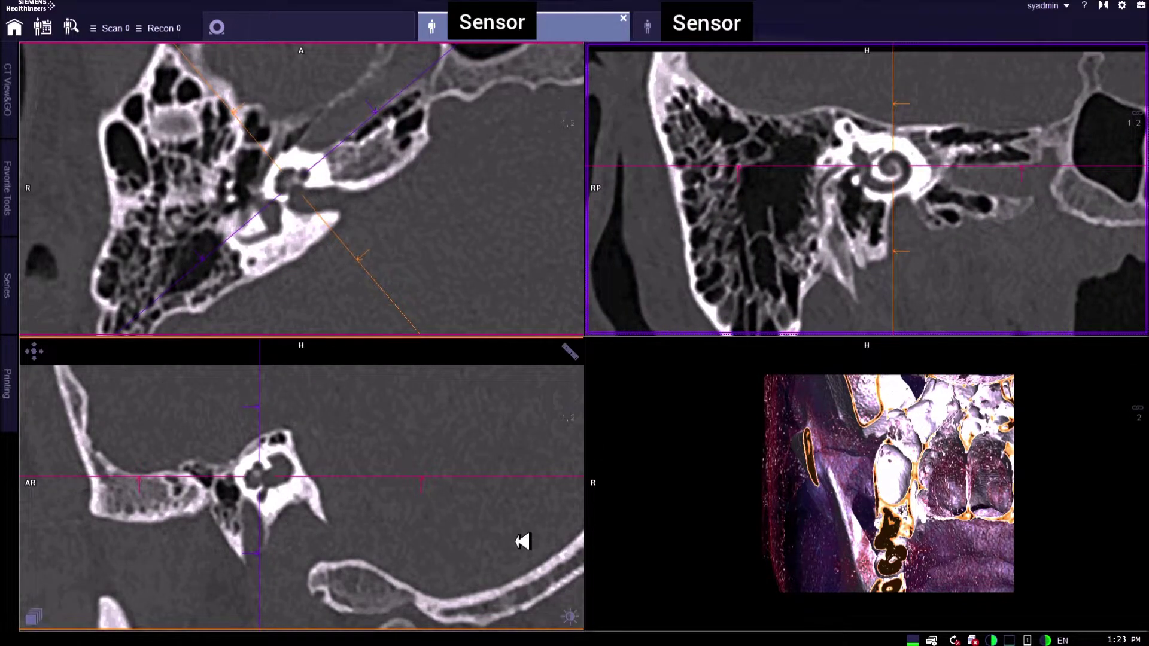
pyautogui.moveTo(893, 166); pyautogui.dragTo(891, 174)
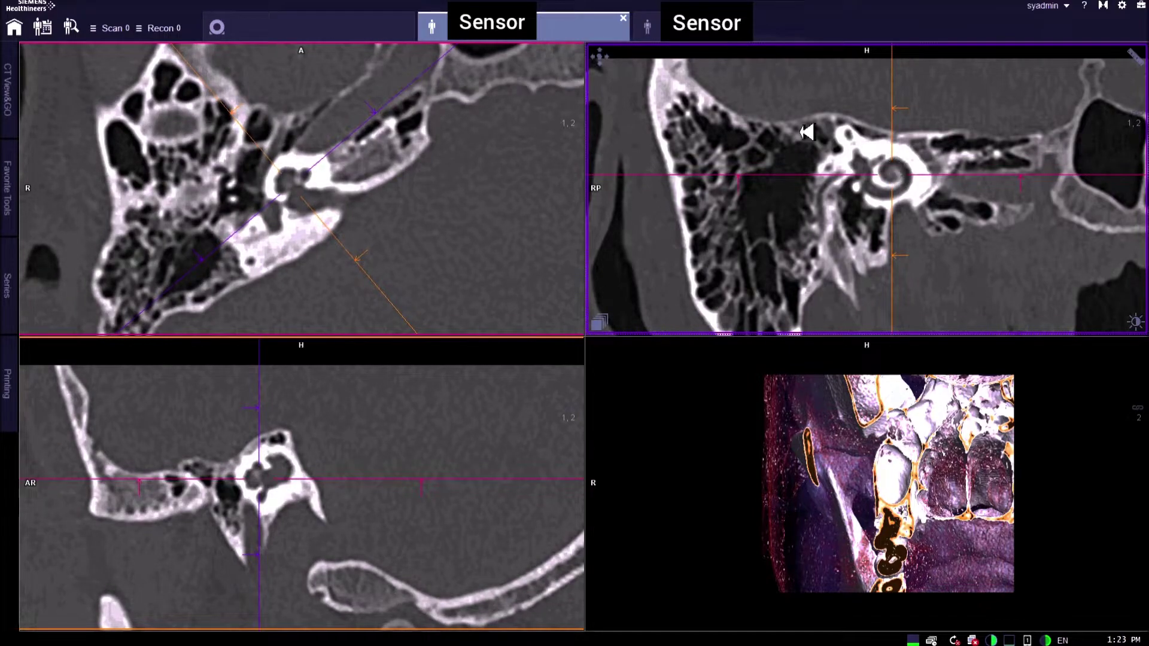
pyautogui.scroll(-3, 987, 263)
pyautogui.scroll(4, 990, 254)
pyautogui.scroll(2, 988, 255)
# Open Region Growing for the oblique coronal view, hide the Volume object and move the Anatomy Visualizer clear of the cochlea
pyautogui.moveTo(608, 55)
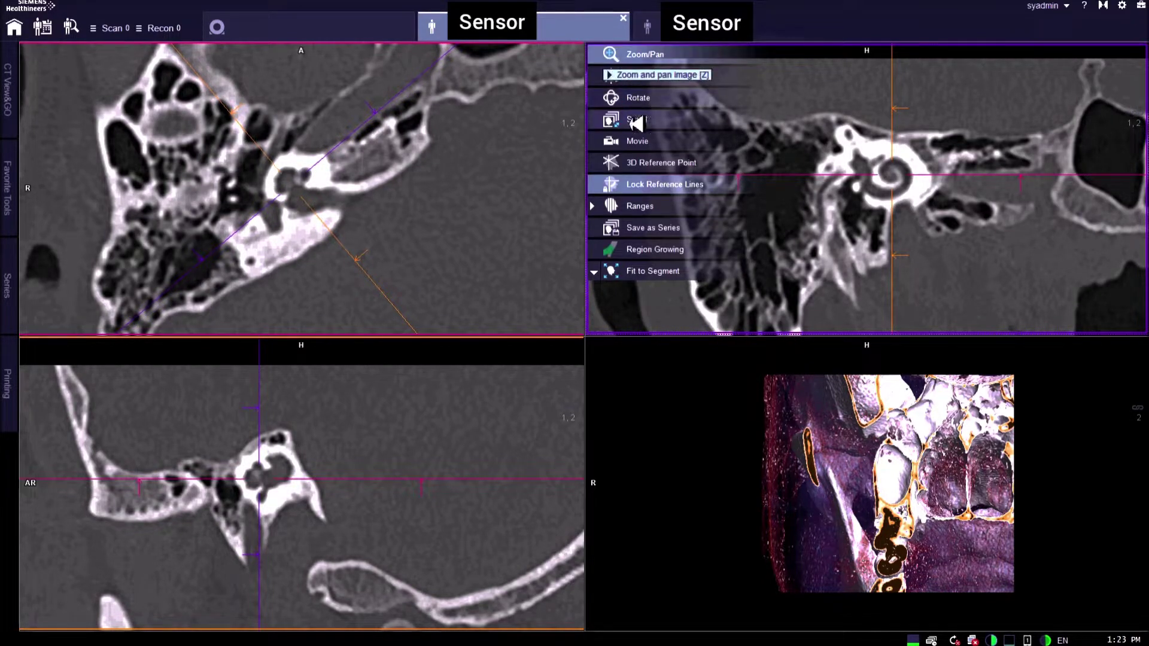
pyautogui.click(646, 249)
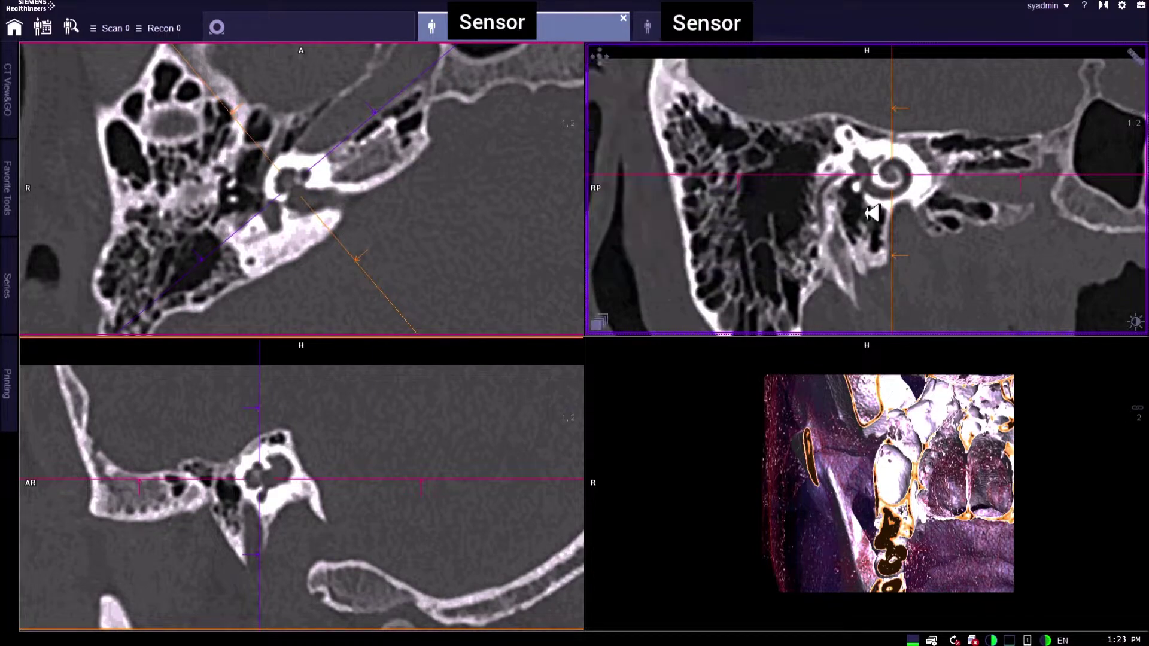
pyautogui.moveTo(502, 249); pyautogui.dragTo(618, 211)
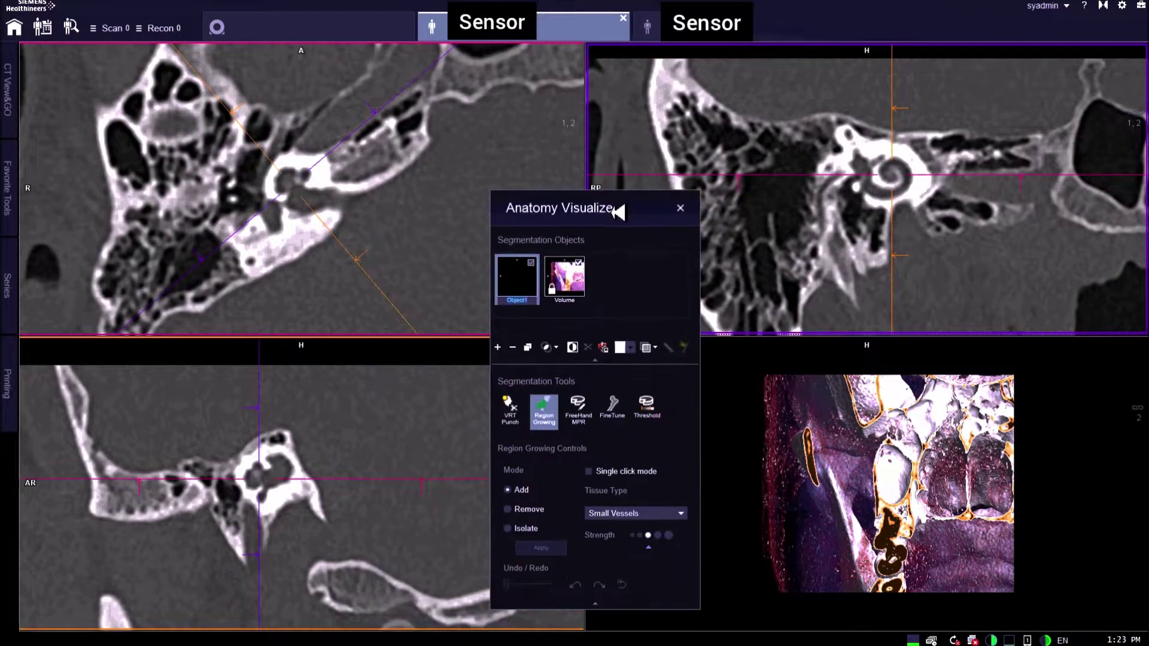
pyautogui.click(580, 262)
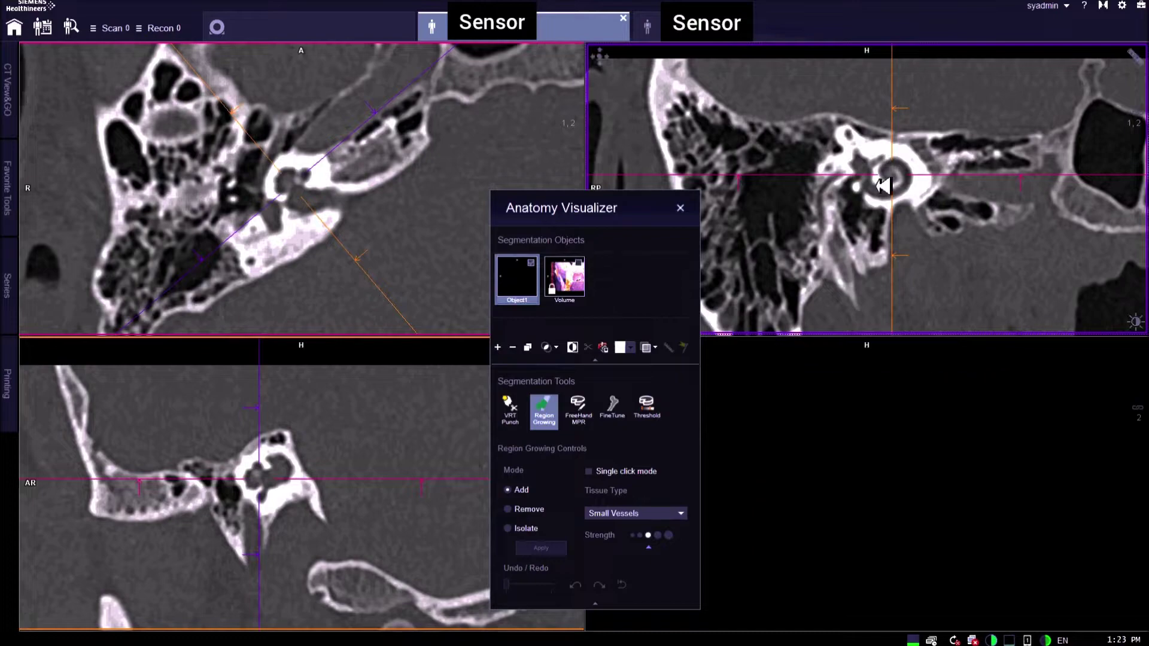
pyautogui.moveTo(585, 221); pyautogui.dragTo(452, 127)
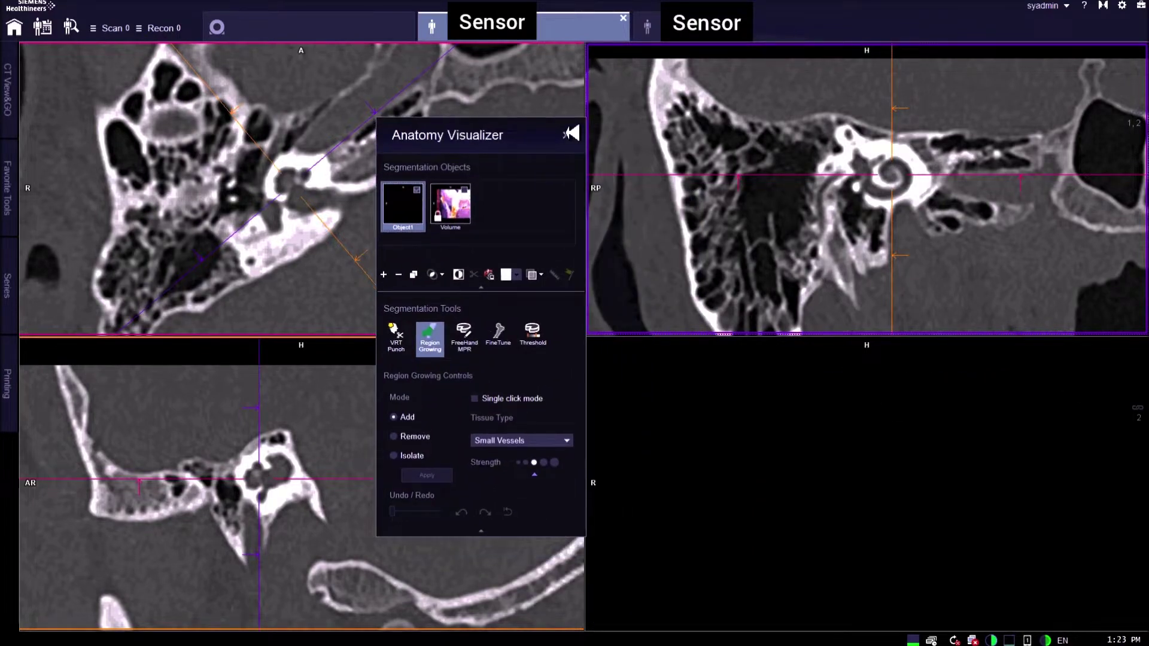
# Try contouring the cochlea with FreeHand MPR and turn off automatic contouring
pyautogui.click(470, 341)
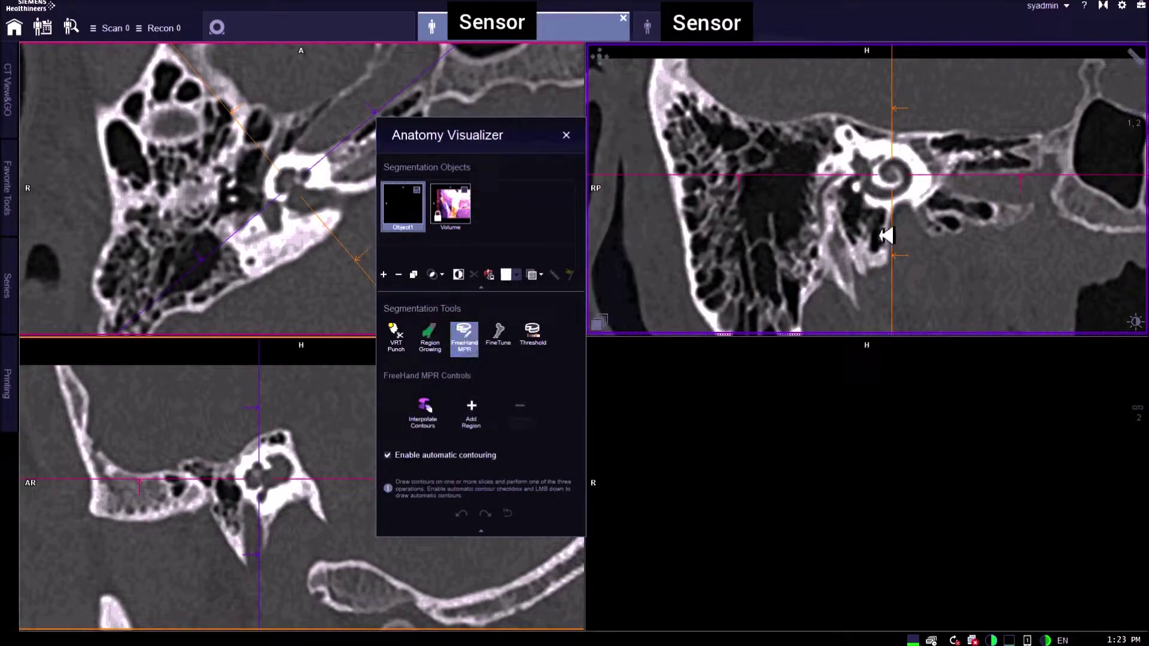
pyautogui.moveTo(901, 166); pyautogui.dragTo(906, 169)
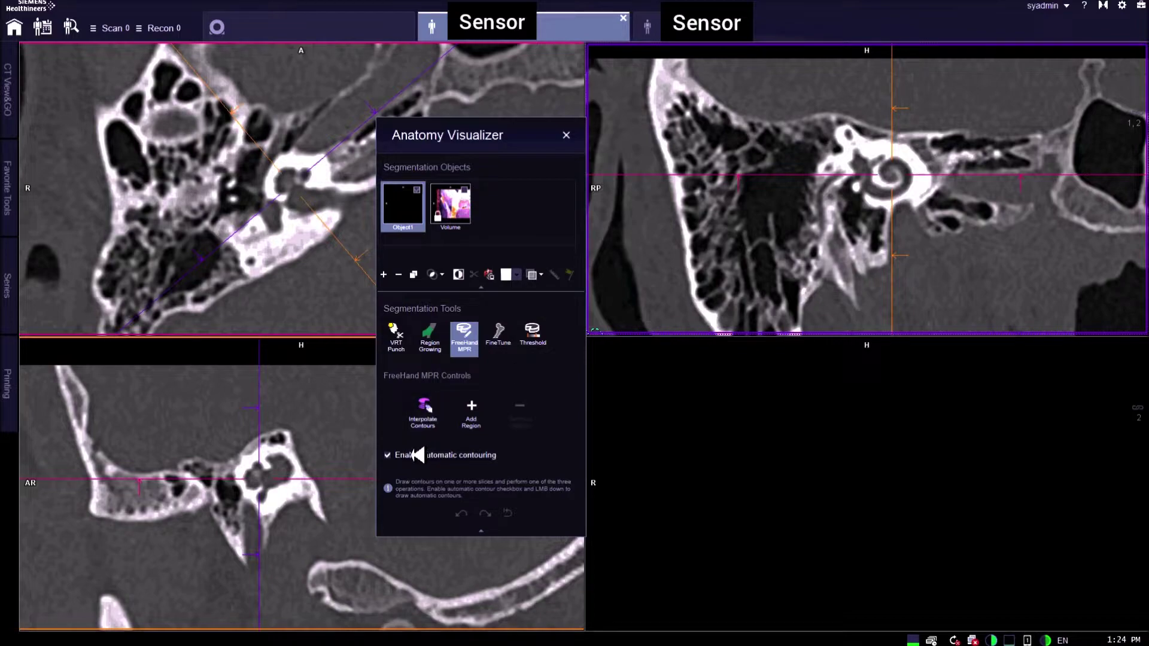
pyautogui.click(388, 455)
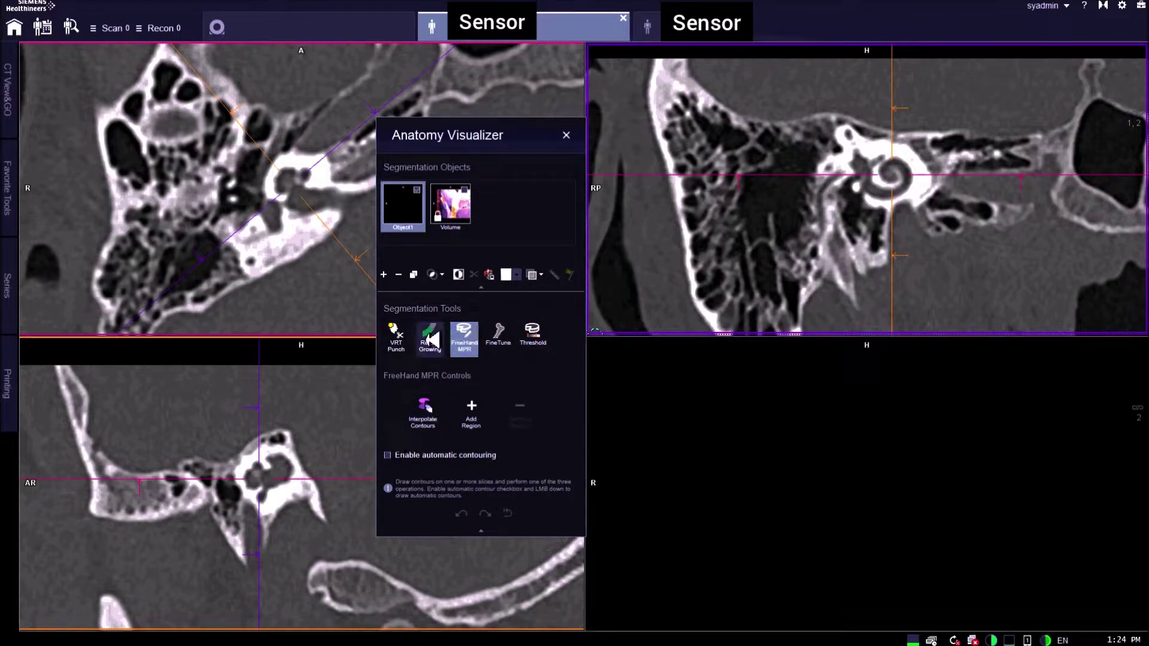
pyautogui.click(401, 338)
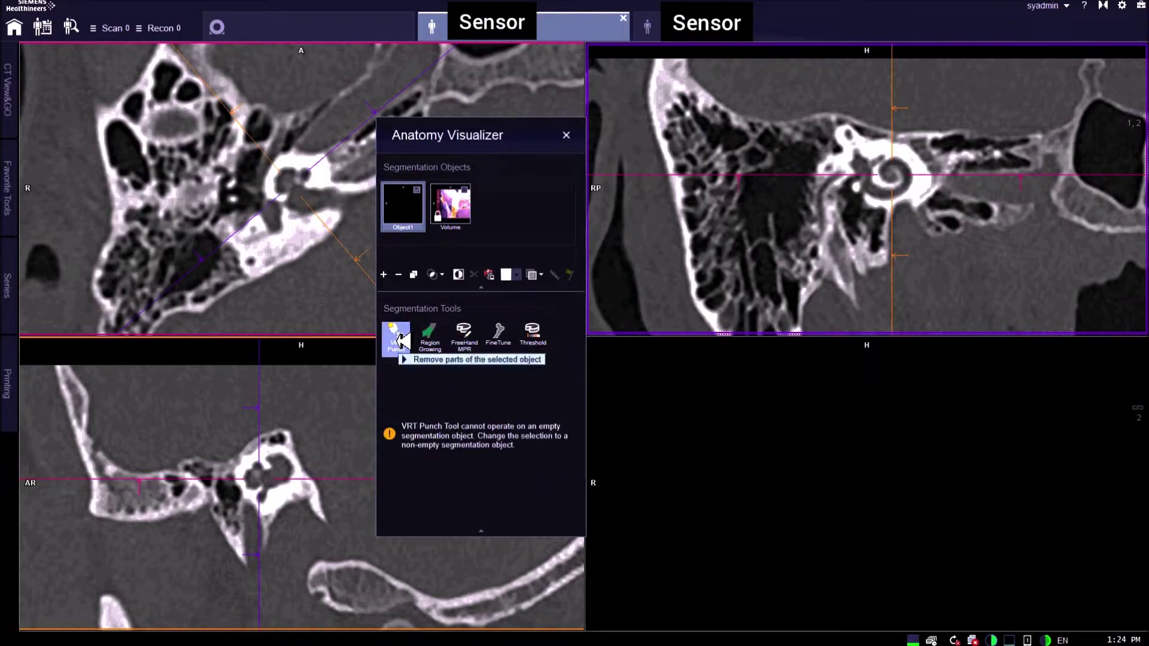
pyautogui.click(398, 334)
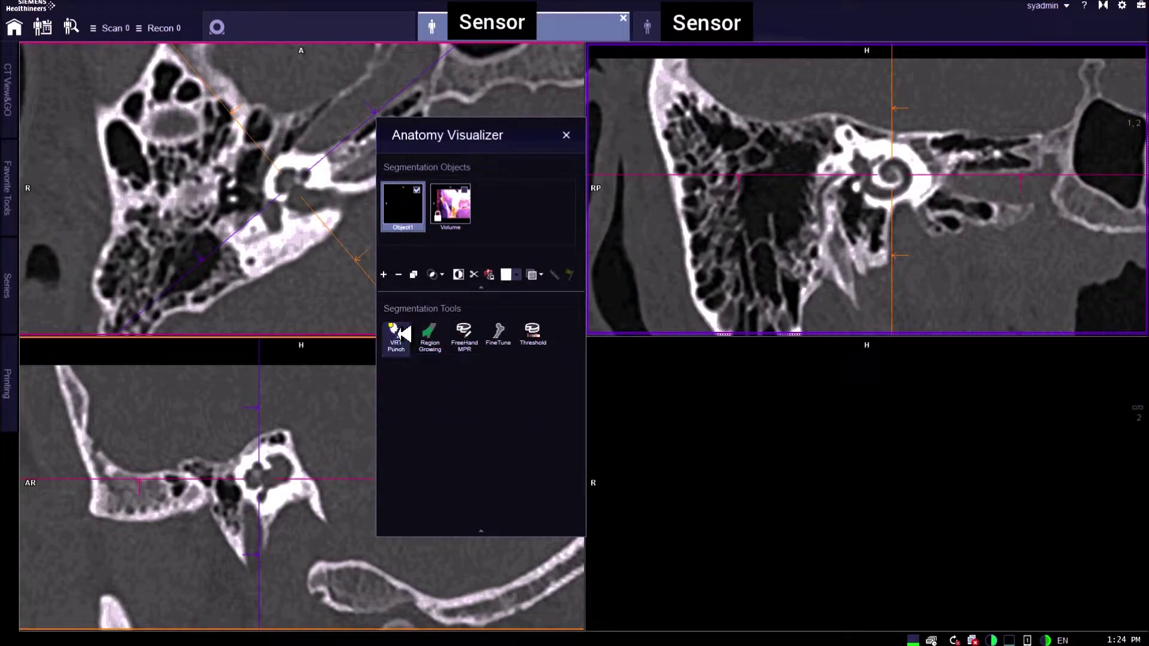
pyautogui.click(397, 333)
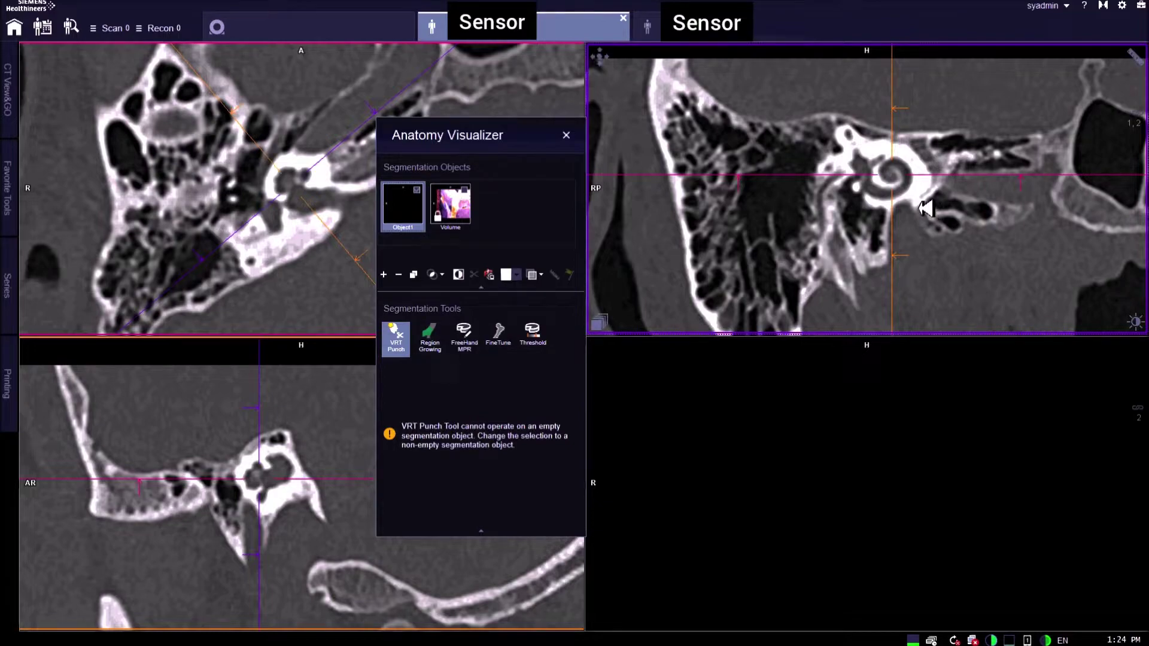
# Add a Region Growing seed inside the cochlea using Small Vessels and outline the spiral by hand with FreeHand MPR
pyautogui.click(428, 339)
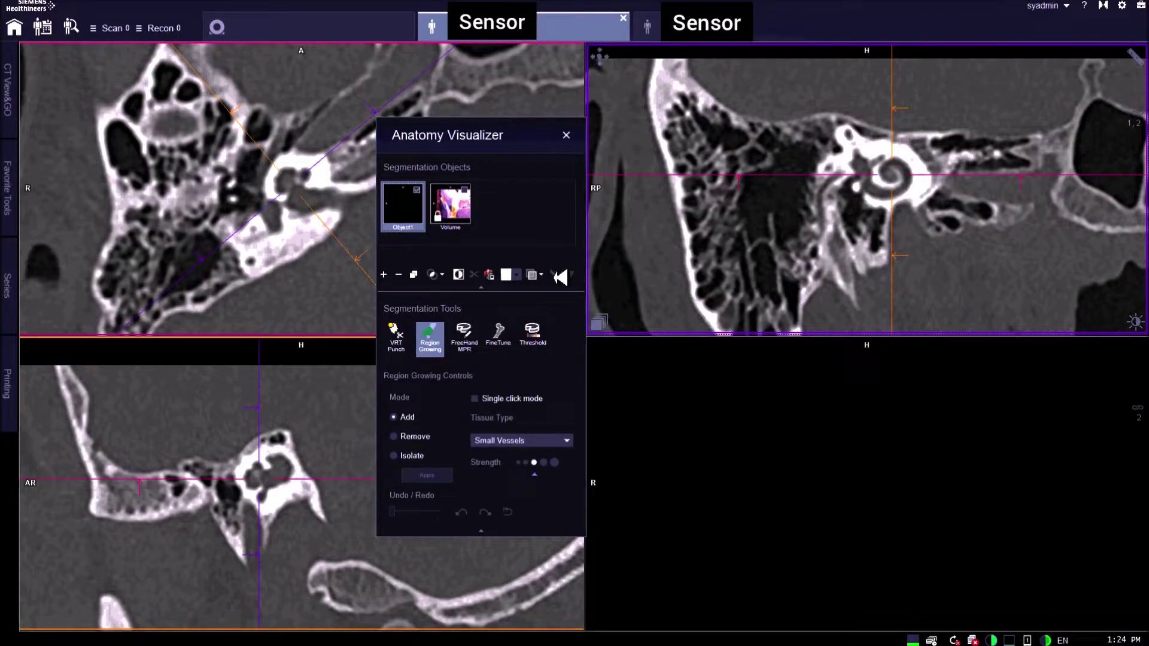
pyautogui.click(898, 176)
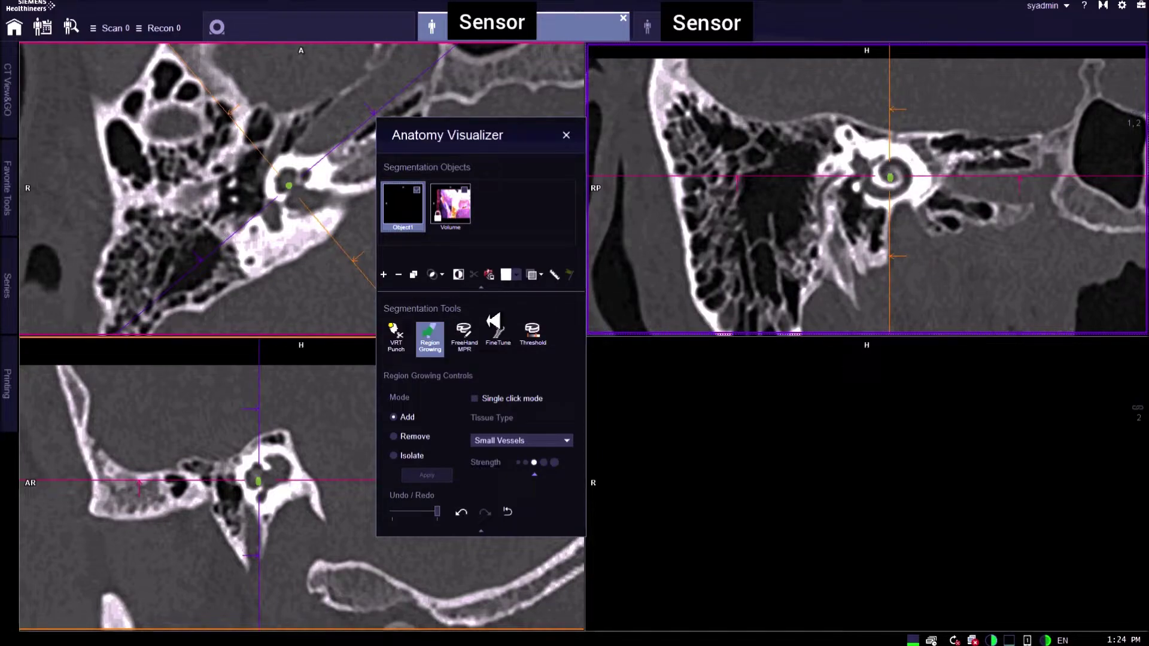
pyautogui.click(450, 342)
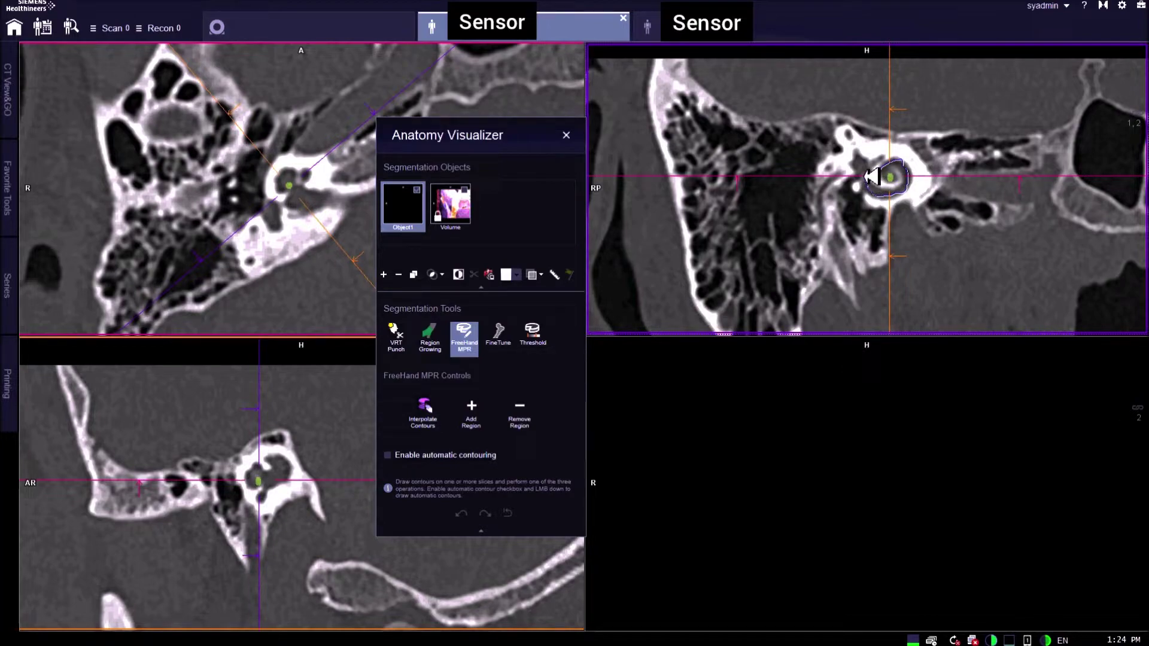
pyautogui.moveTo(859, 164); pyautogui.dragTo(865, 157)
# Enable automatic contouring, contour the round cochlear lumen on a further oblique coronal slice and add it as a region
pyautogui.scroll(-2, 974, 247)
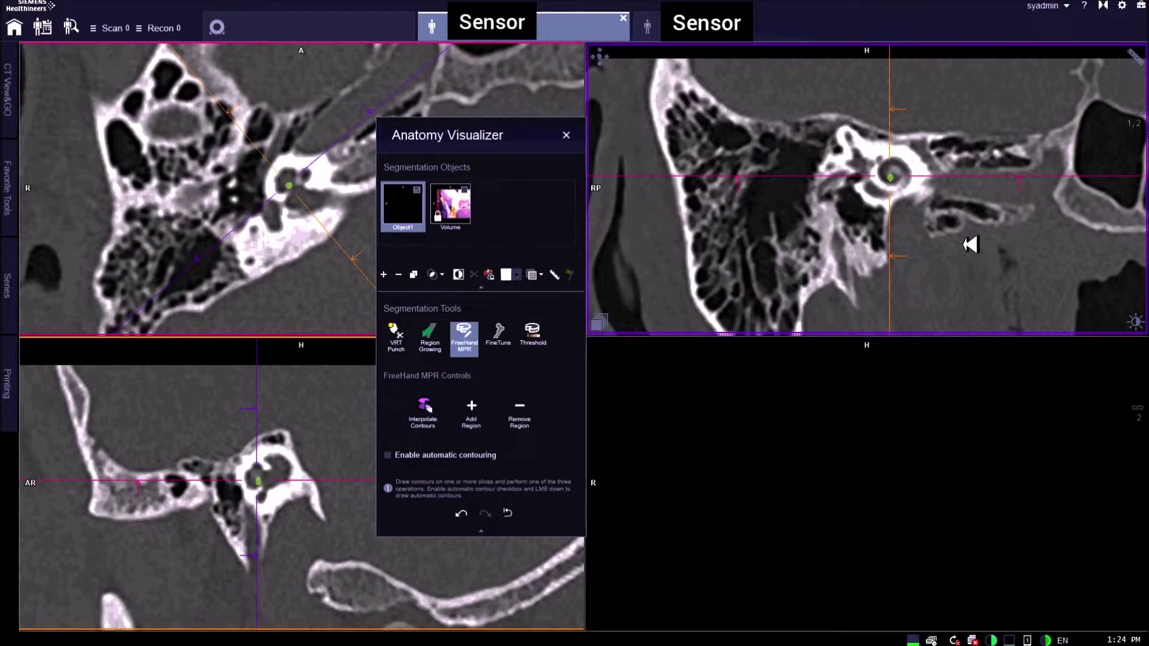
pyautogui.scroll(-2, 963, 243)
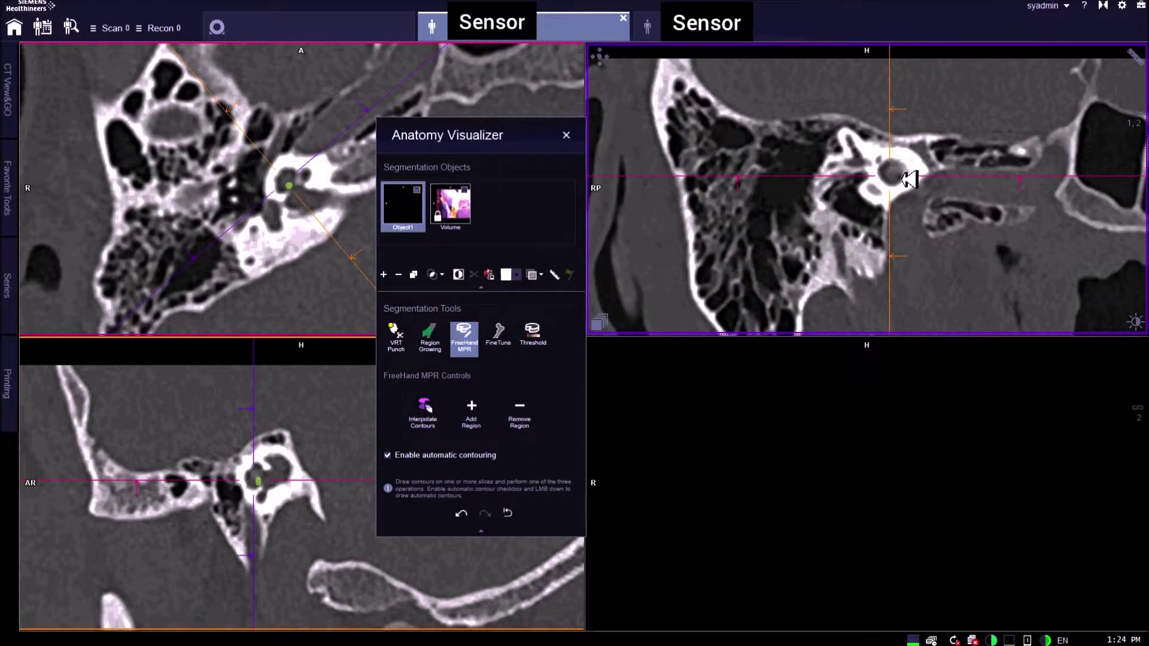
pyautogui.click(908, 179)
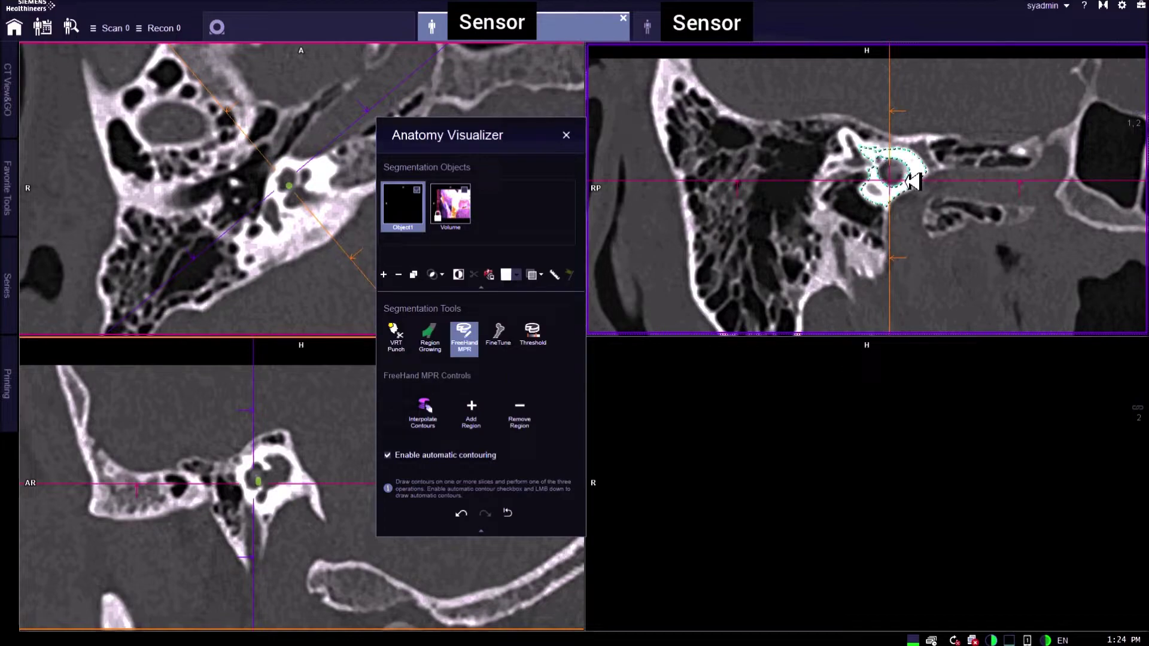
pyautogui.click(912, 178)
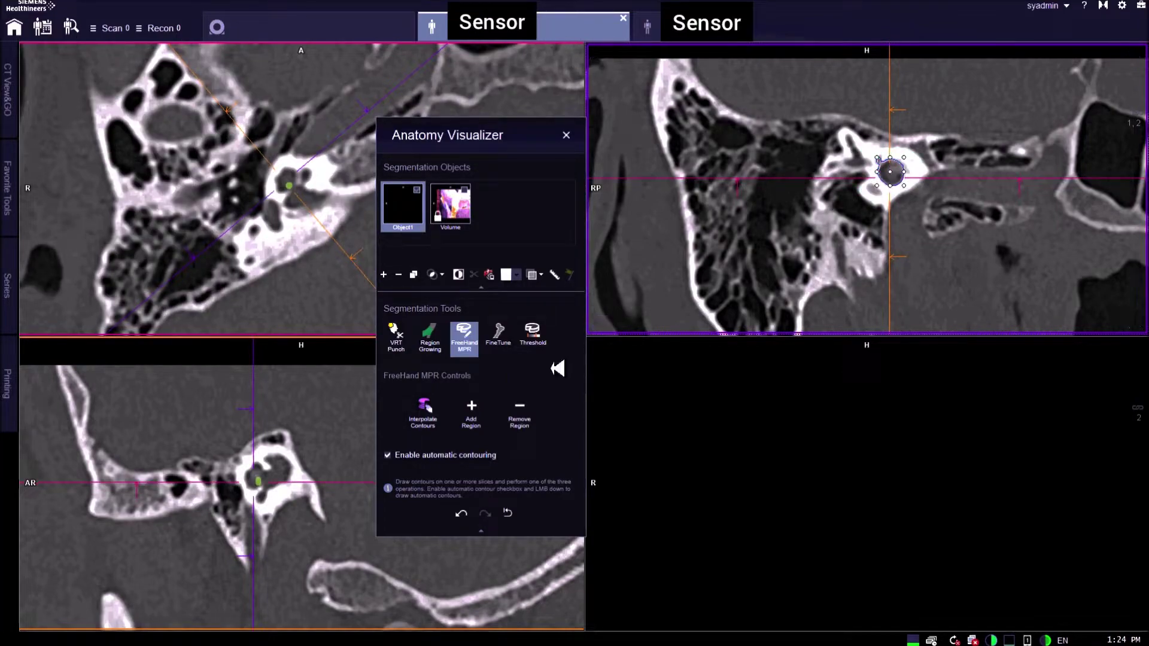
pyautogui.click(470, 408)
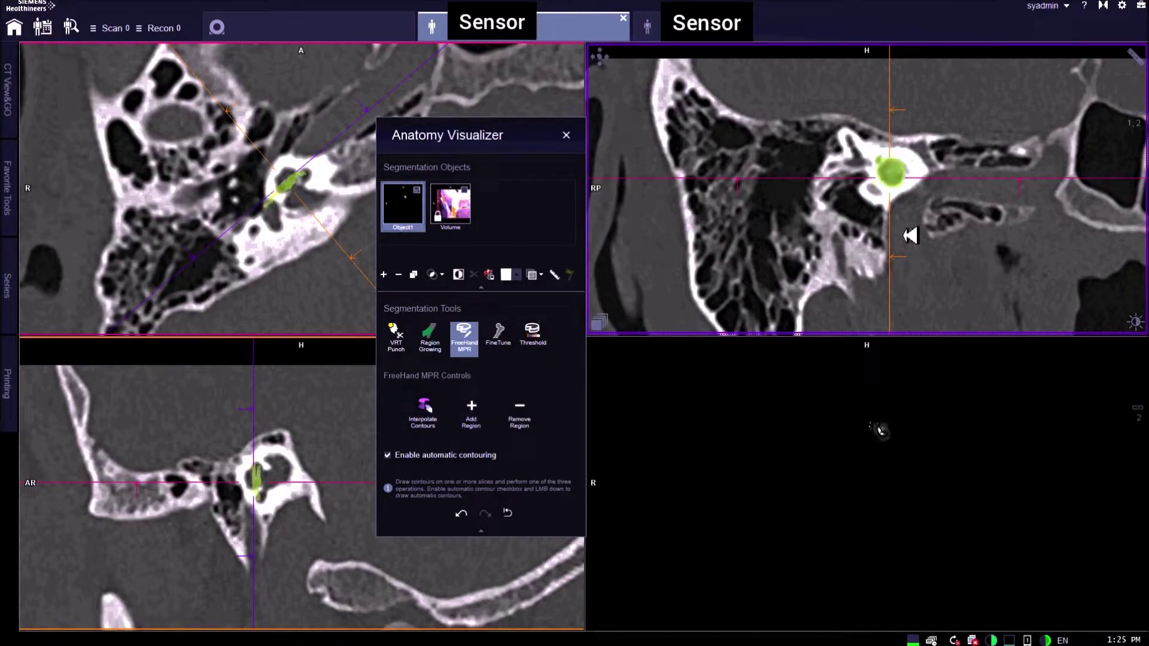
# Auto-contour the cochlear lumen on each of the next three oblique coronal slices and add every contour to the segmentation object
pyautogui.scroll(-1, 924, 224)
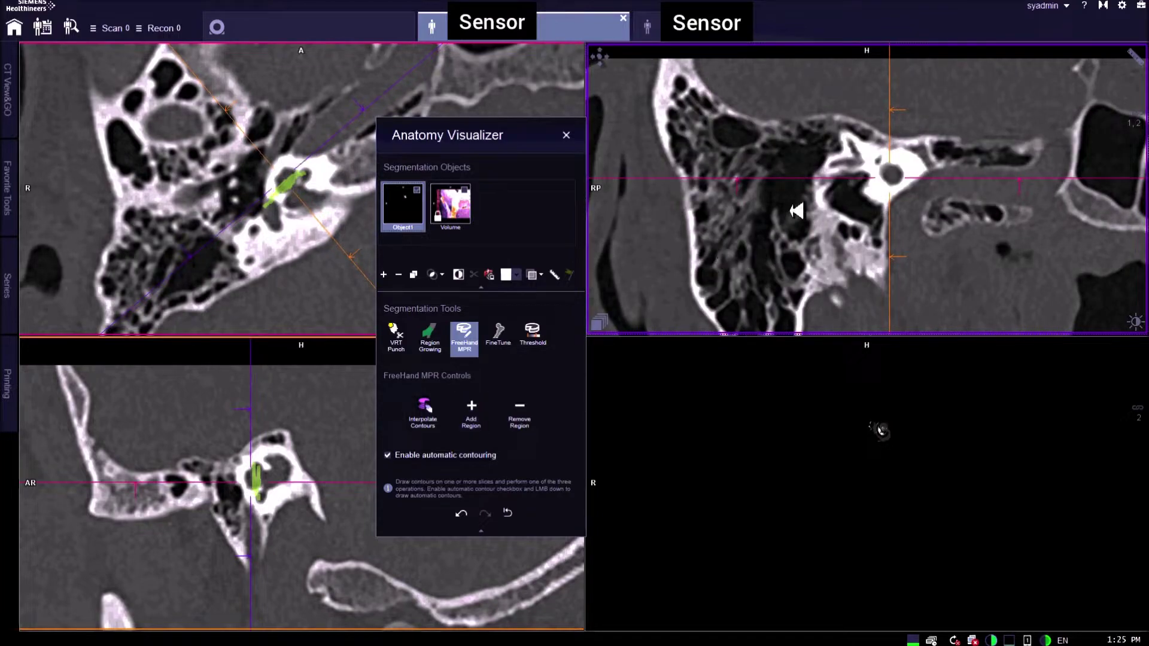
pyautogui.moveTo(899, 173); pyautogui.dragTo(902, 176)
pyautogui.click(471, 409)
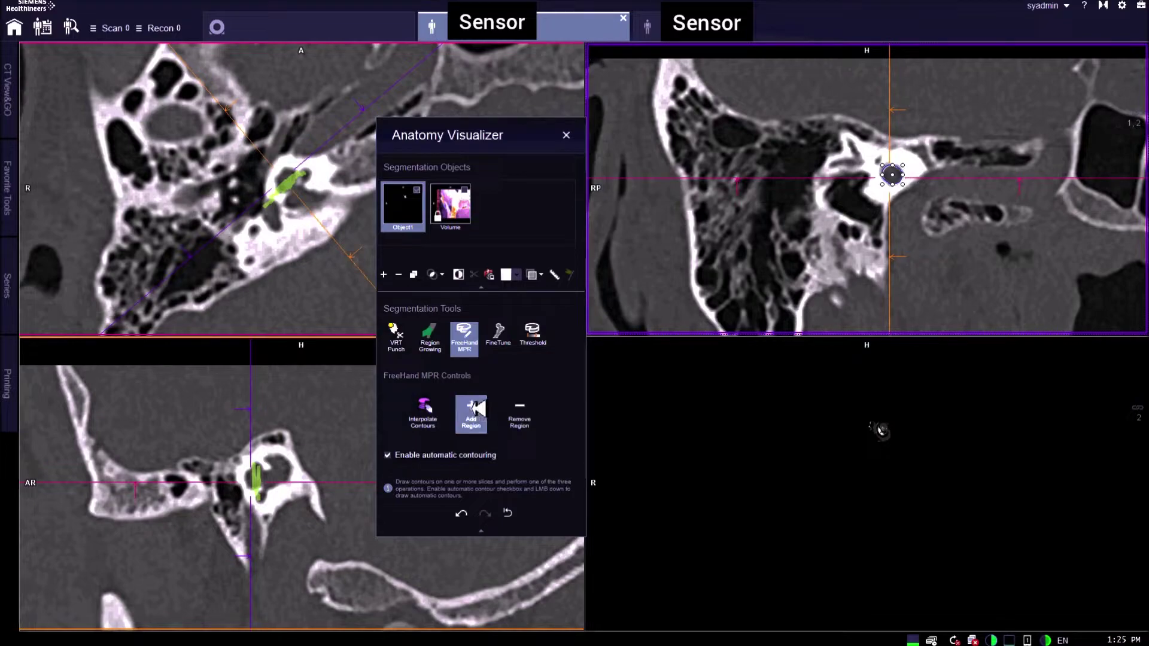
pyautogui.scroll(-1, 951, 232)
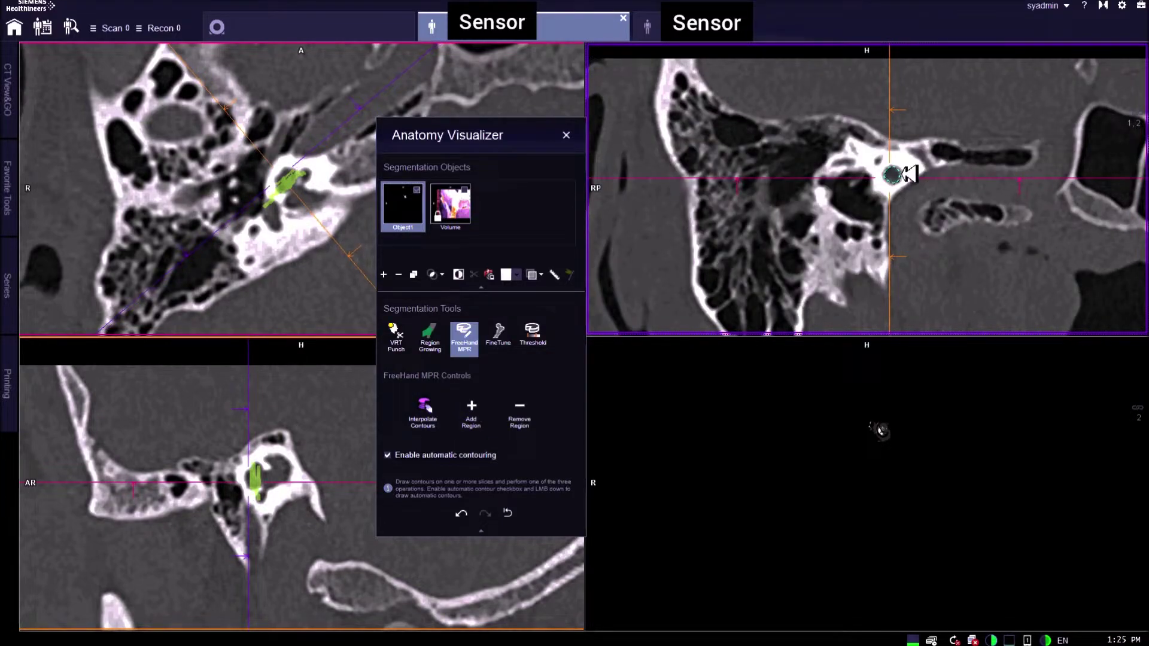
pyautogui.moveTo(910, 174); pyautogui.dragTo(908, 175)
pyautogui.click(470, 410)
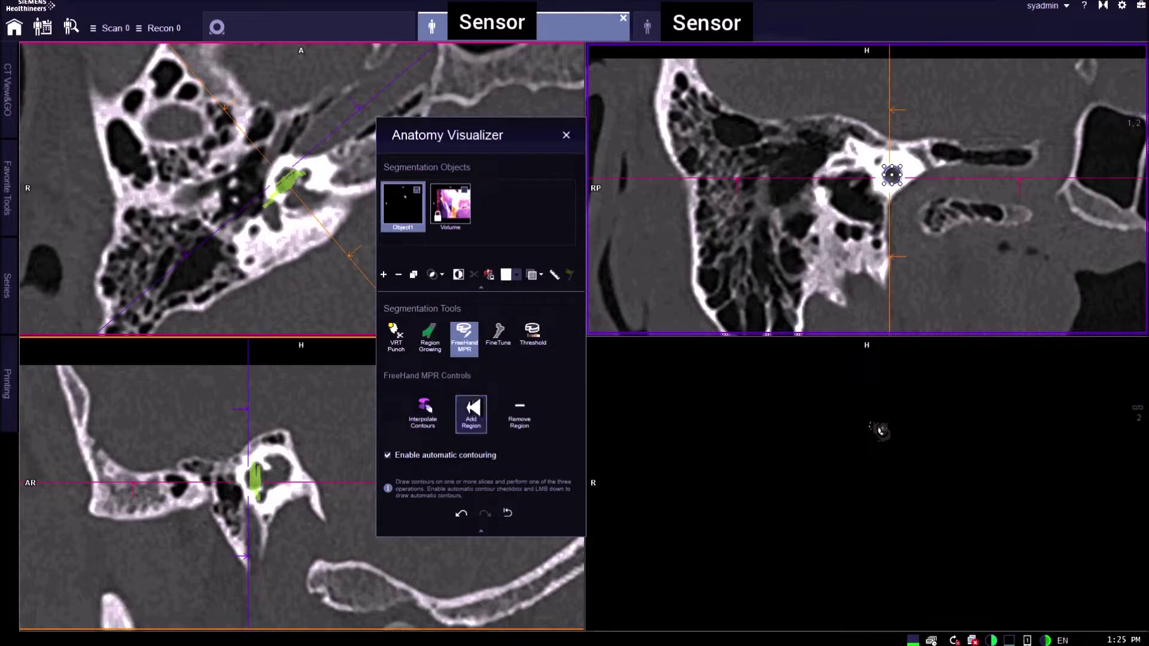
pyautogui.scroll(-1, 924, 197)
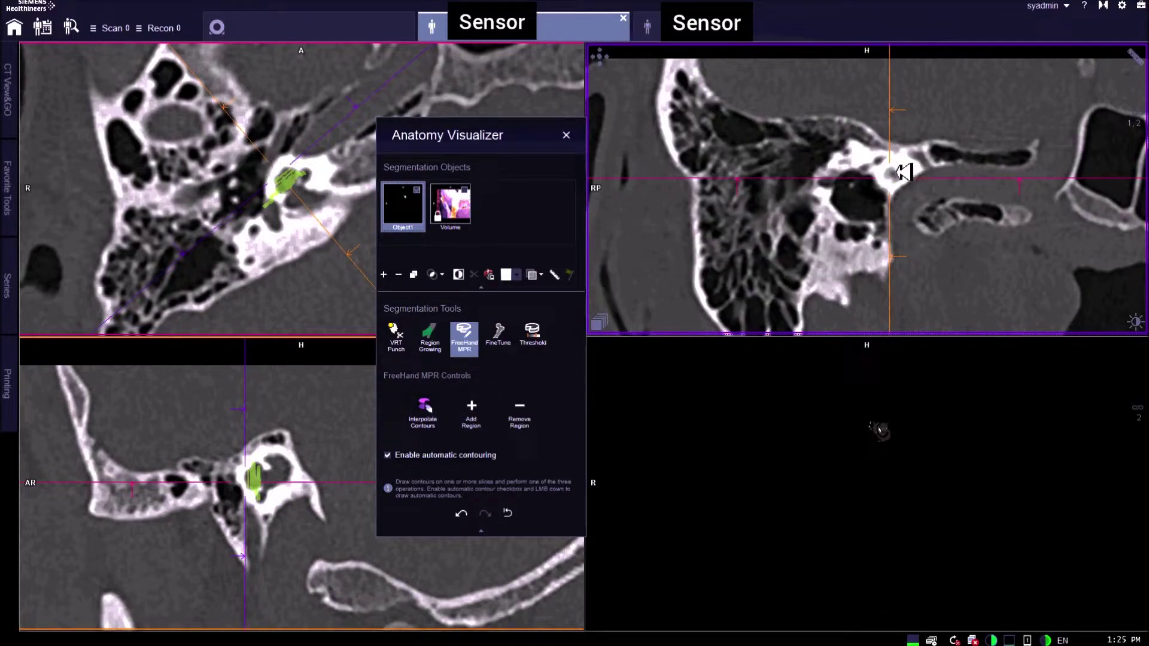
pyautogui.moveTo(904, 174); pyautogui.dragTo(903, 175)
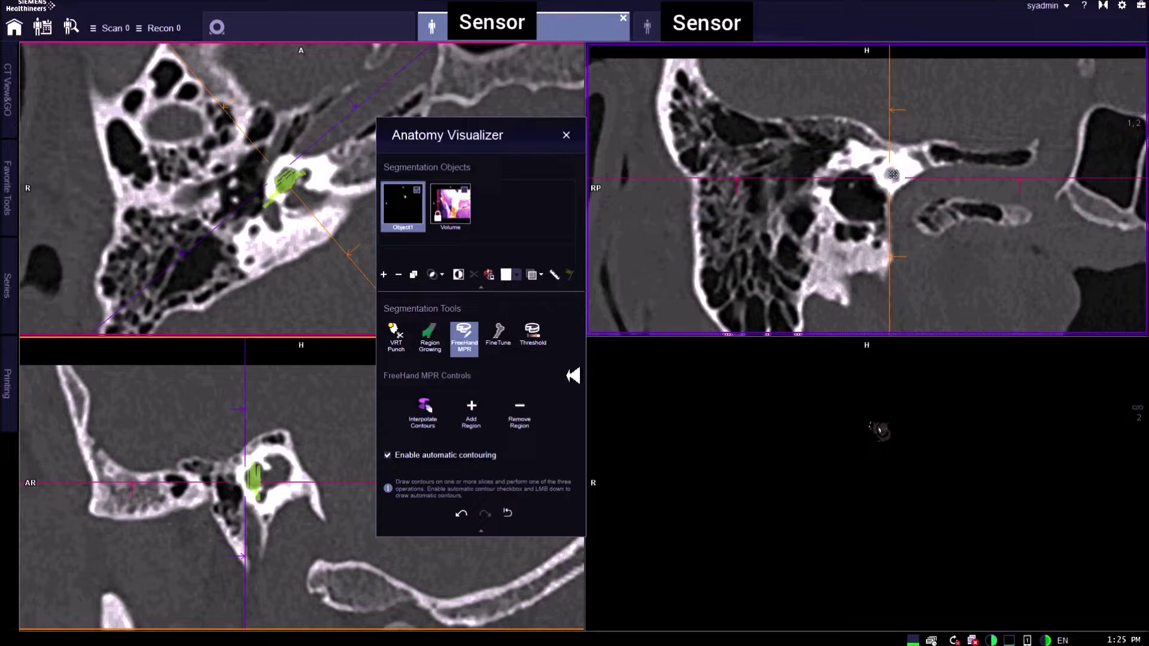
pyautogui.click(471, 411)
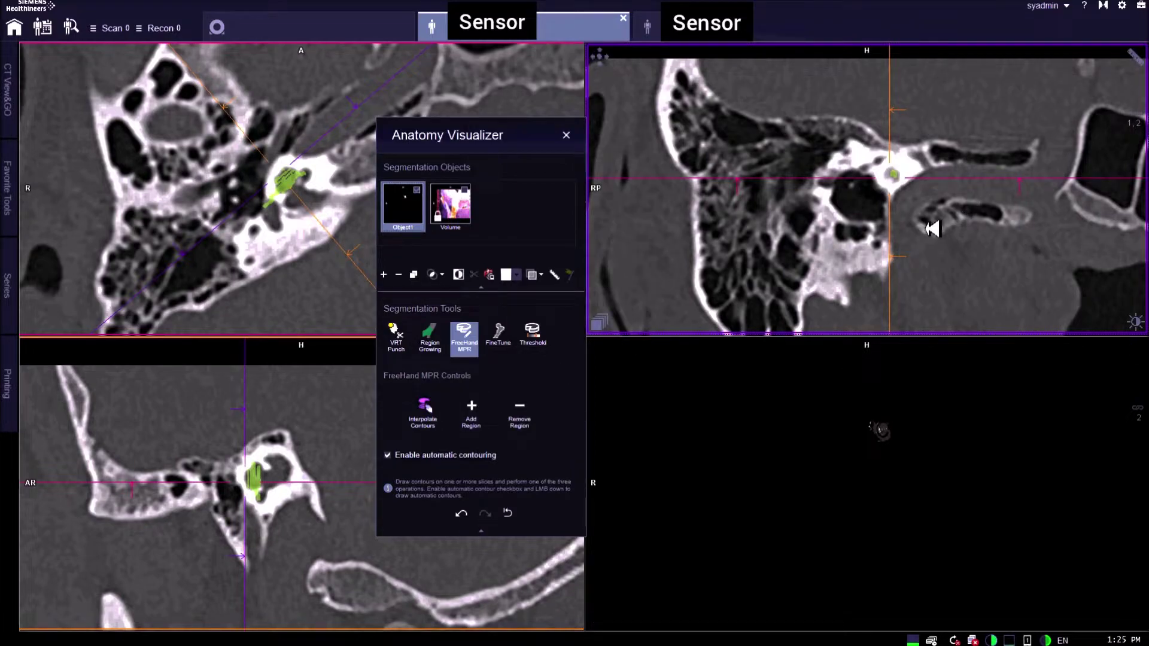
# Auto-contour the cochlear turn on the oblique coronal slice just before the full spiral and add it as a region
pyautogui.scroll(2, 930, 226)
pyautogui.scroll(1, 935, 222)
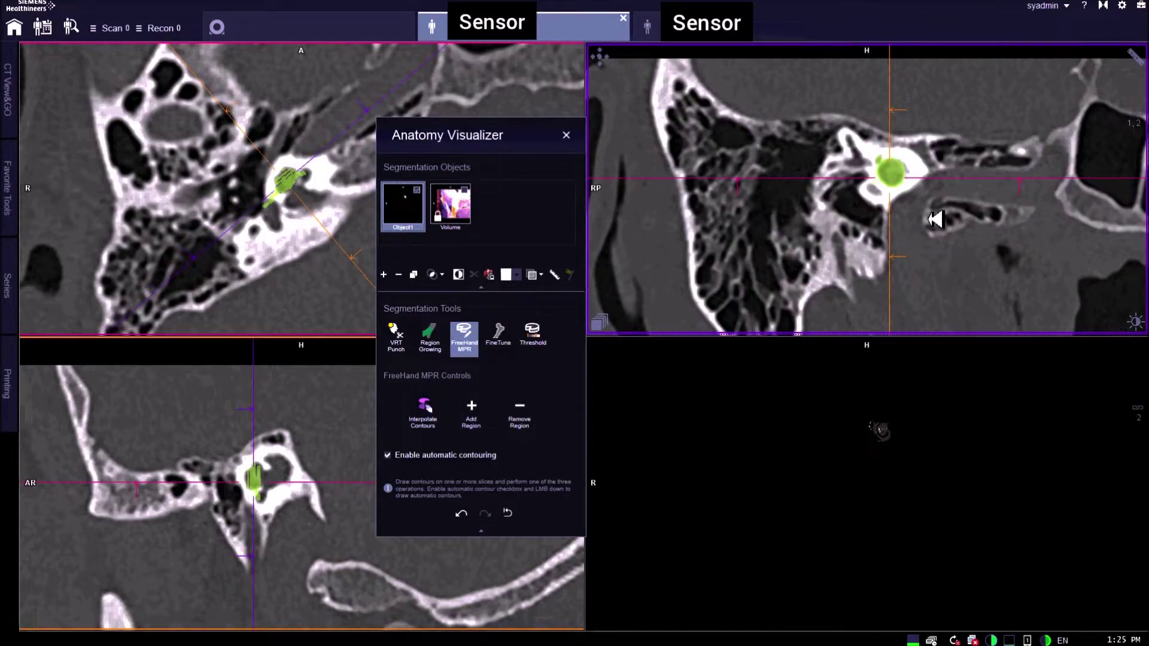
pyautogui.scroll(1, 933, 219)
pyautogui.scroll(1, 922, 186)
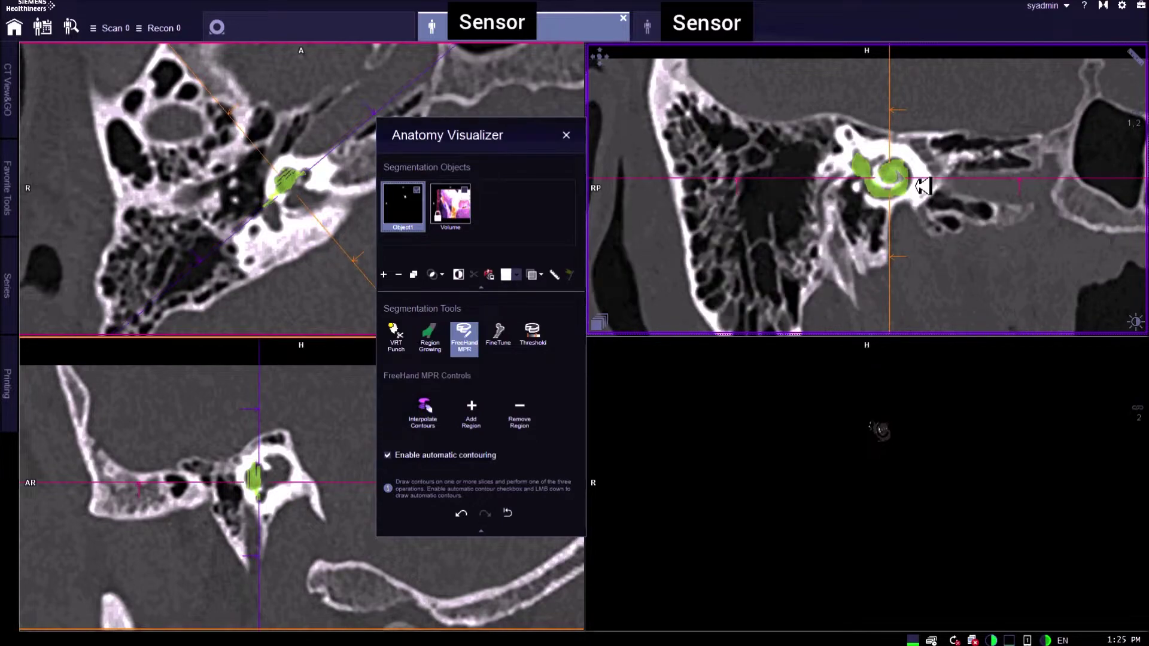
pyautogui.scroll(-1, 918, 183)
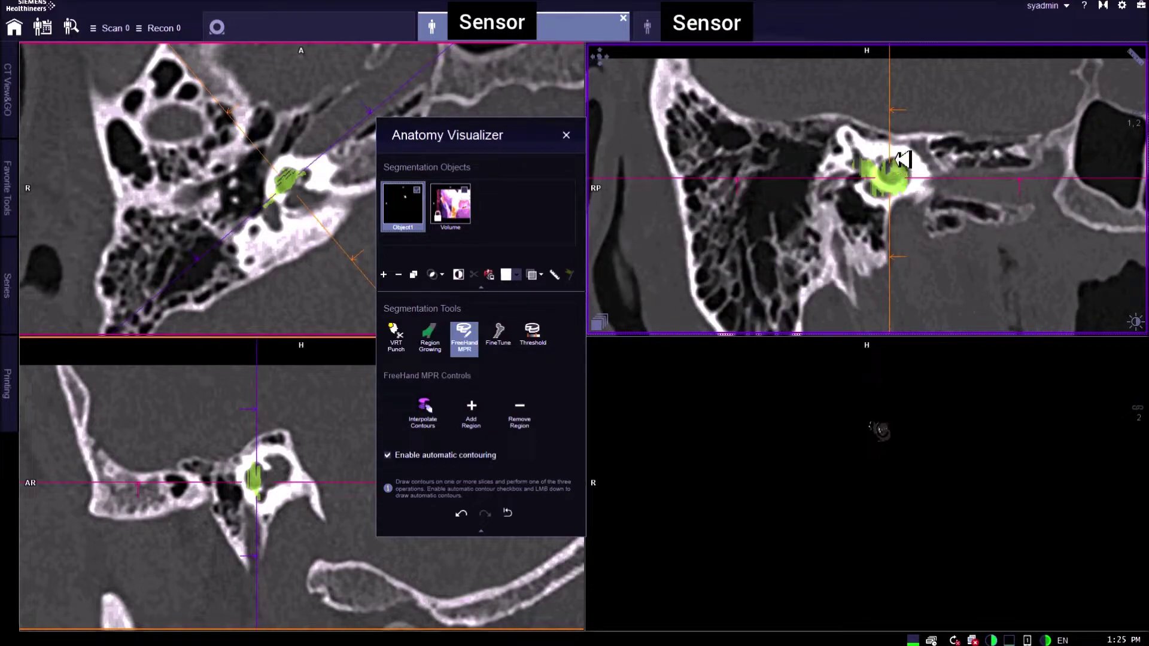
pyautogui.moveTo(903, 160); pyautogui.dragTo(889, 198)
pyautogui.click(471, 411)
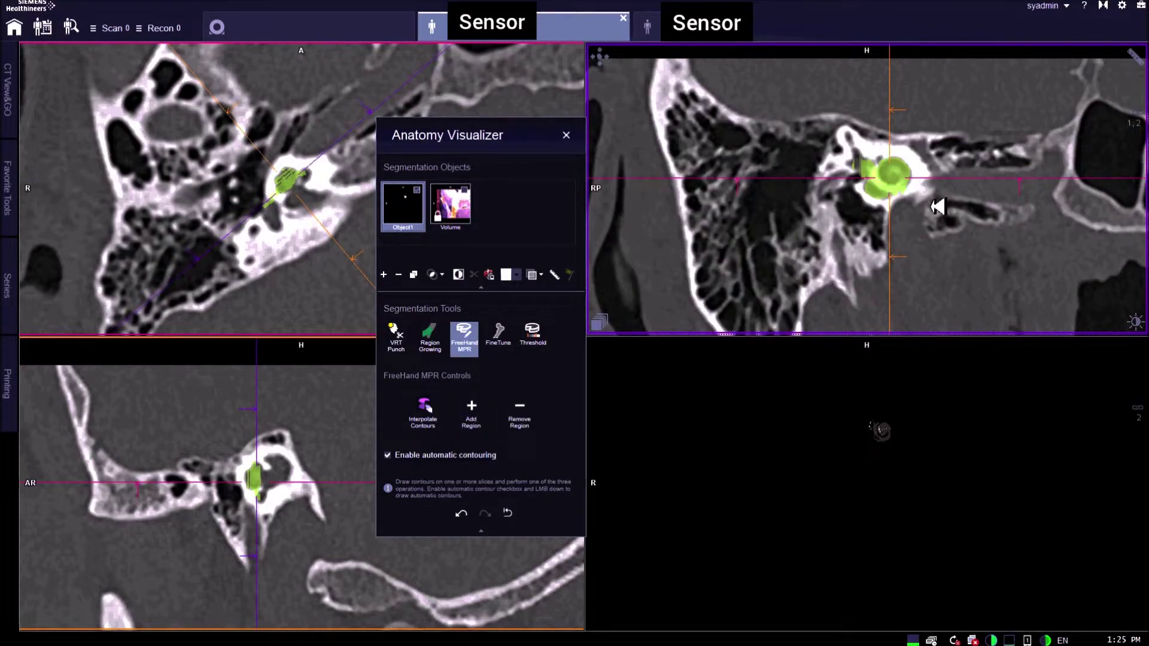
# Auto-contour the small basal-turn lumen below the round cochlear region on the neighbouring slice and add it to the object
pyautogui.scroll(-2, 938, 206)
pyautogui.moveTo(872, 189); pyautogui.dragTo(882, 186)
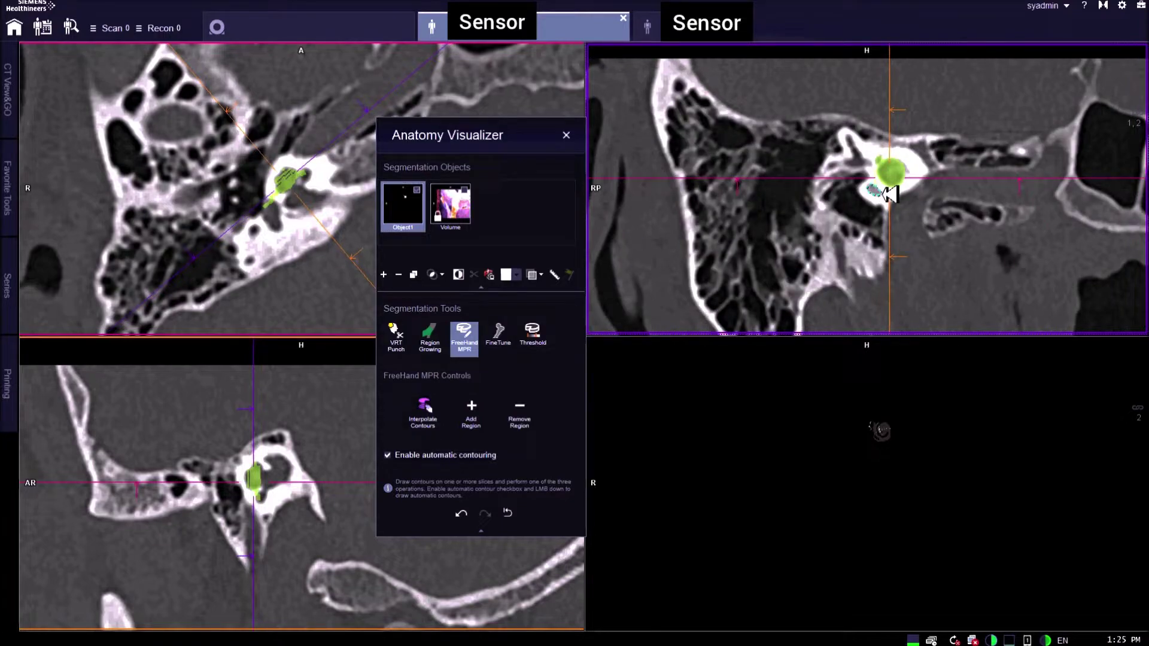
pyautogui.click(471, 412)
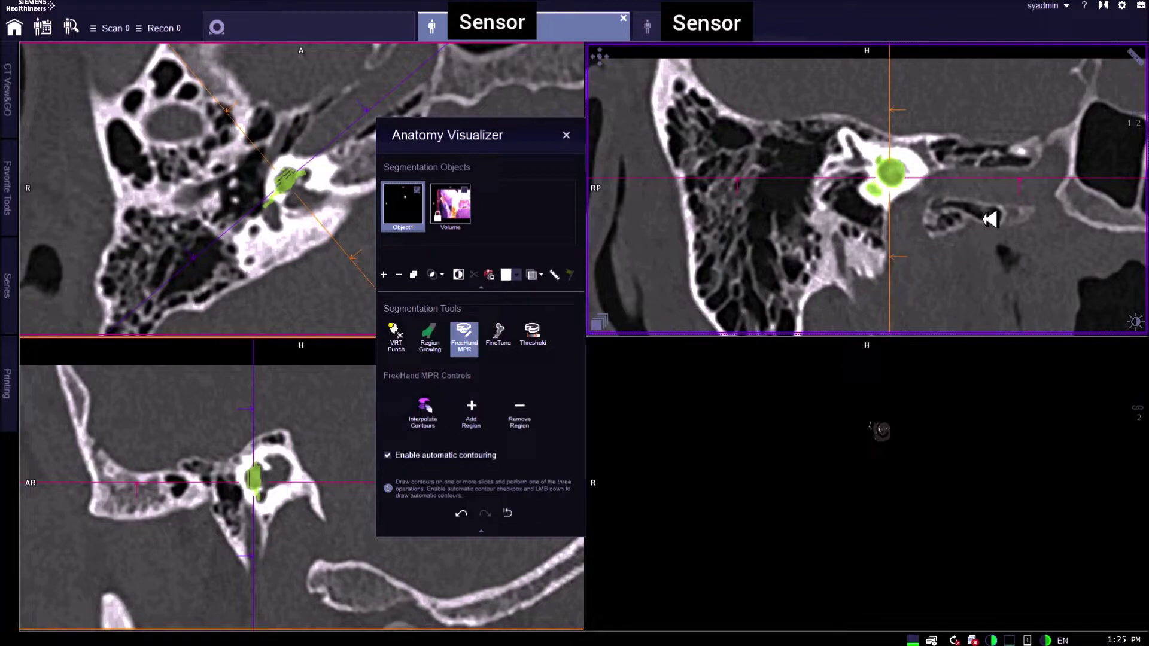
# With automatic contouring off, outline by hand the missing areas beside the cochlear spiral and at the vestibule's outer edge, adding each as a region
pyautogui.scroll(-2, 988, 230)
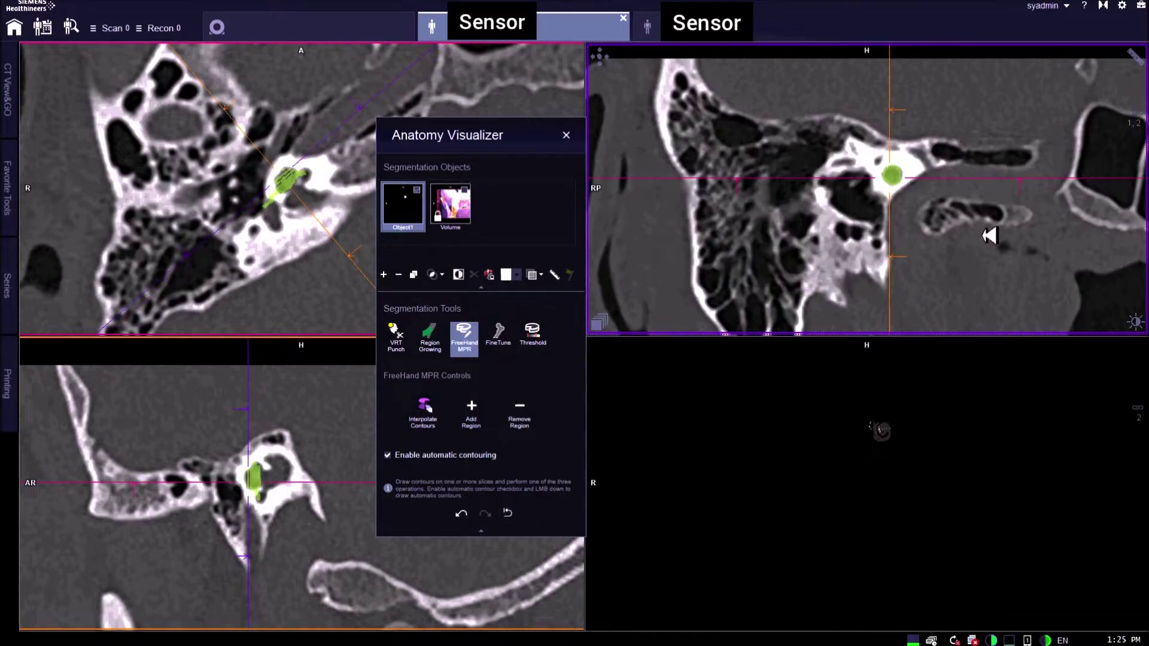
pyautogui.scroll(-2, 988, 231)
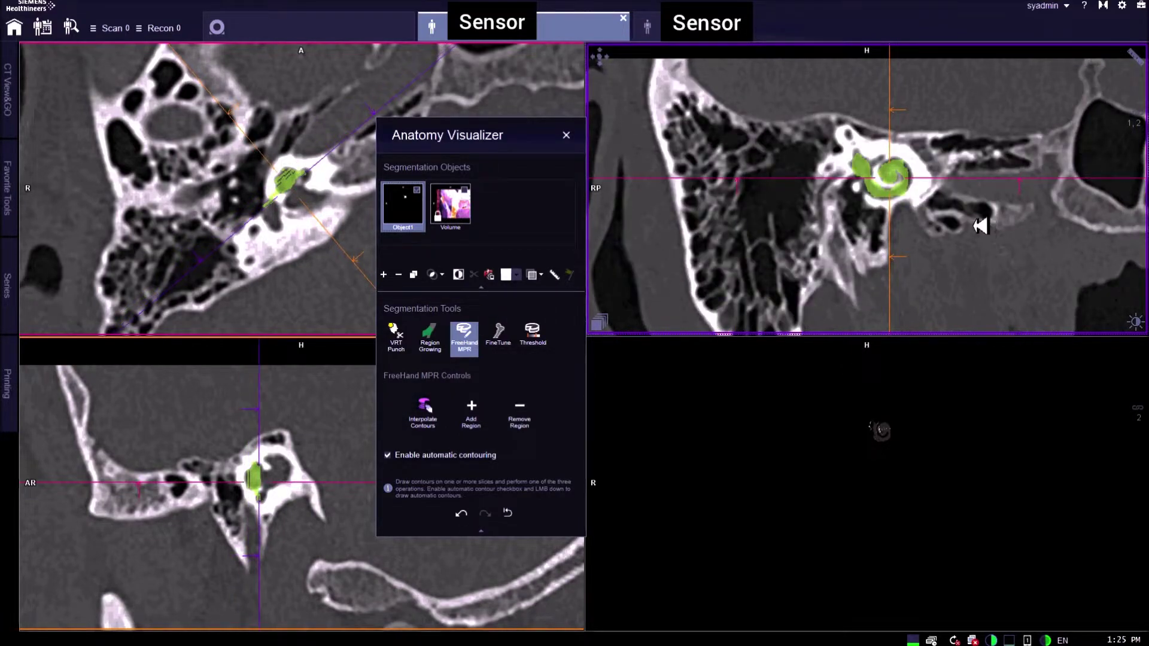
pyautogui.click(890, 161)
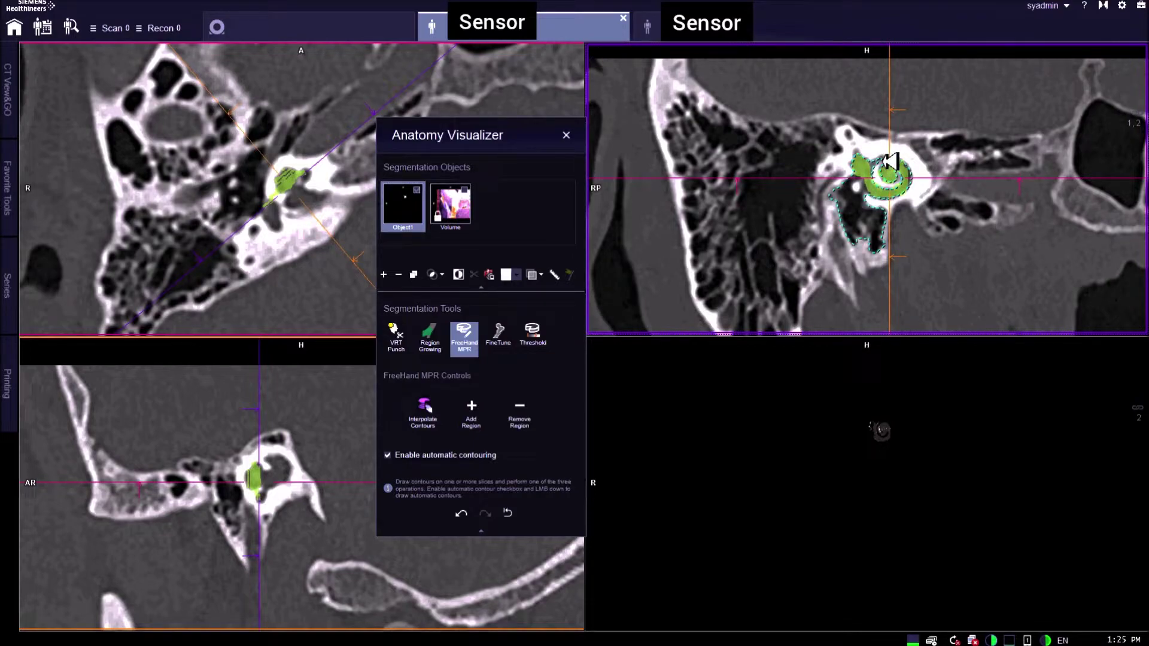
pyautogui.moveTo(890, 160); pyautogui.dragTo(895, 162)
pyautogui.click(423, 455)
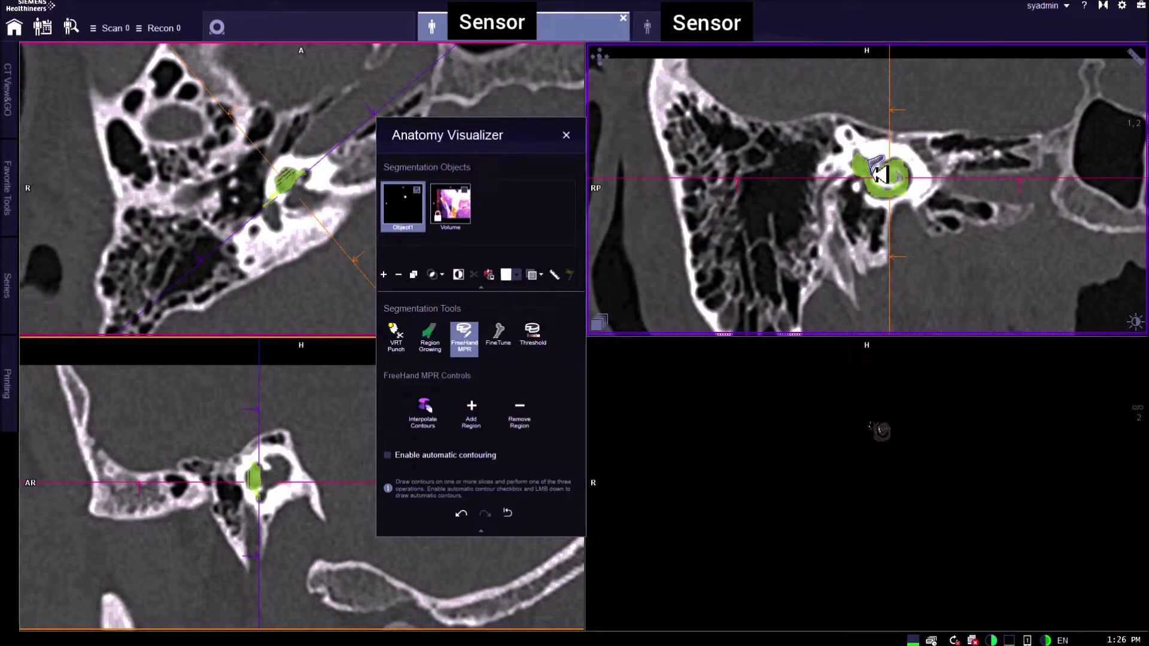
pyautogui.click(484, 408)
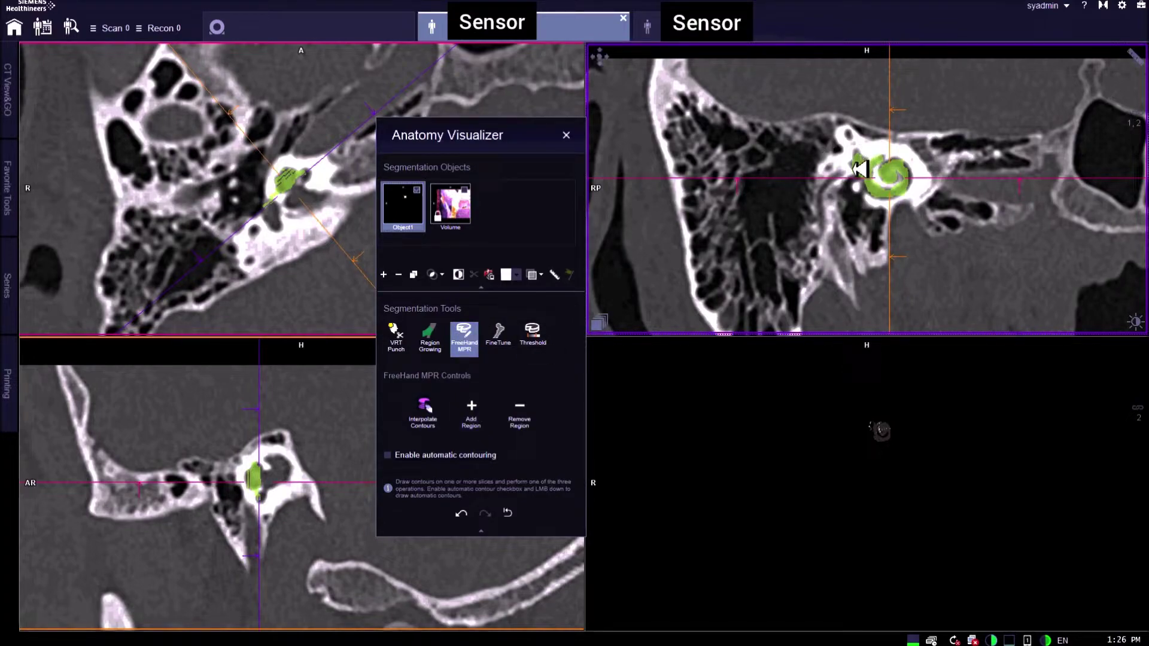
pyautogui.moveTo(855, 164); pyautogui.dragTo(863, 151)
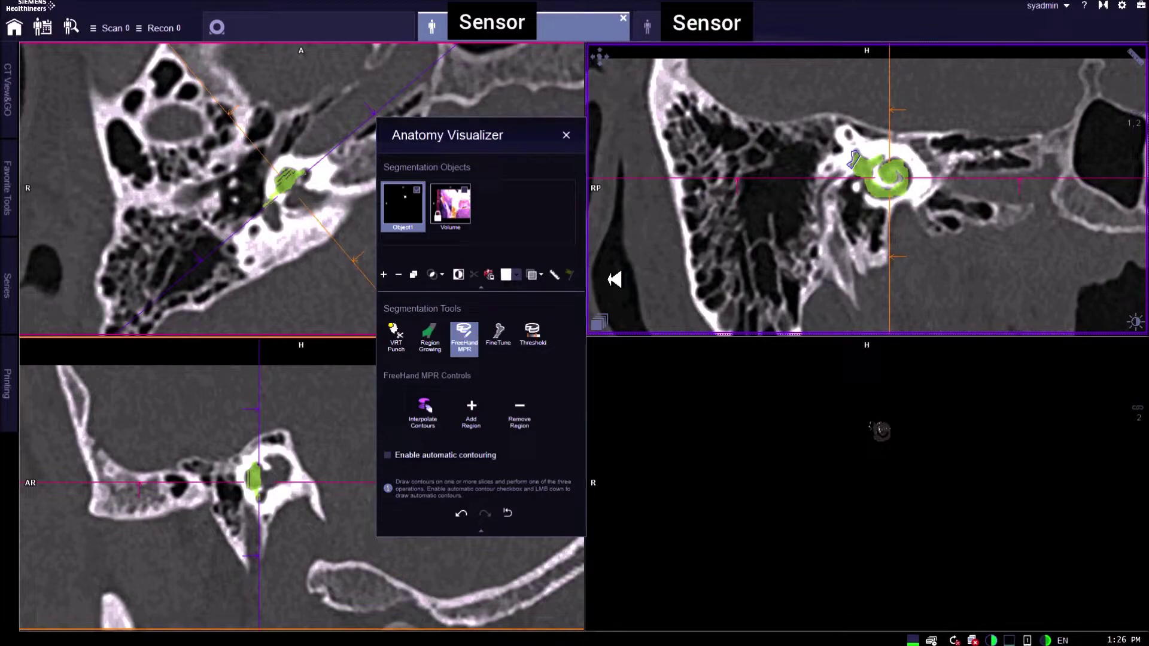
pyautogui.click(470, 409)
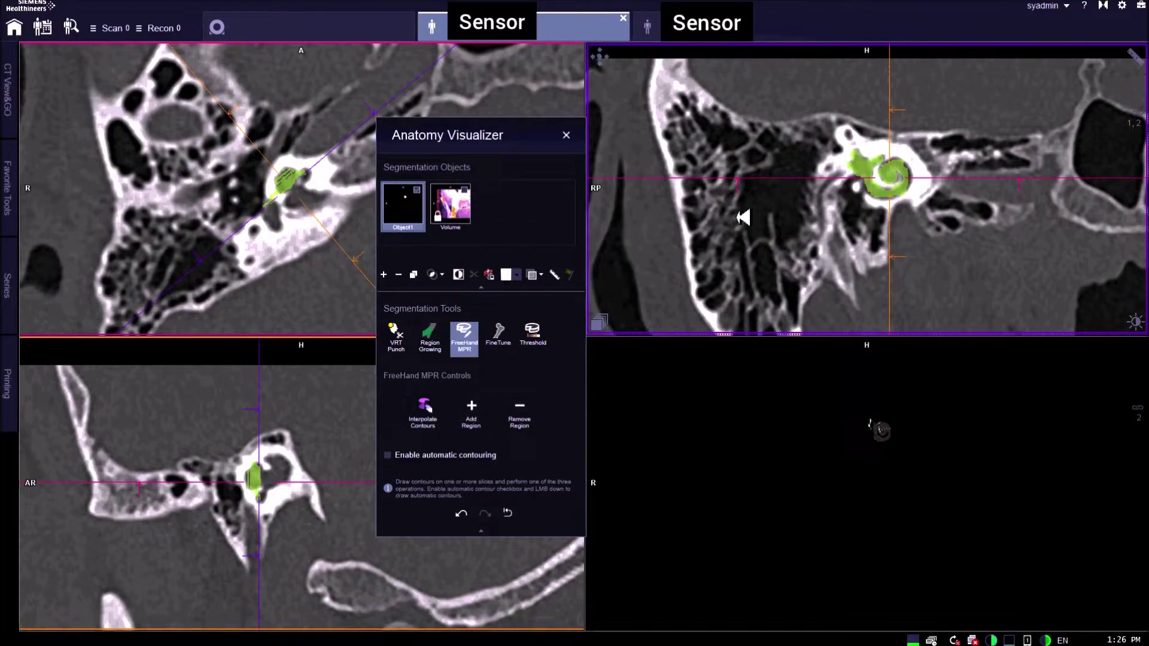
# Enable automatic contouring, contour the two small canal cross-sections above and beside the vestibule on the spiral slice, and add both regions
pyautogui.click(423, 454)
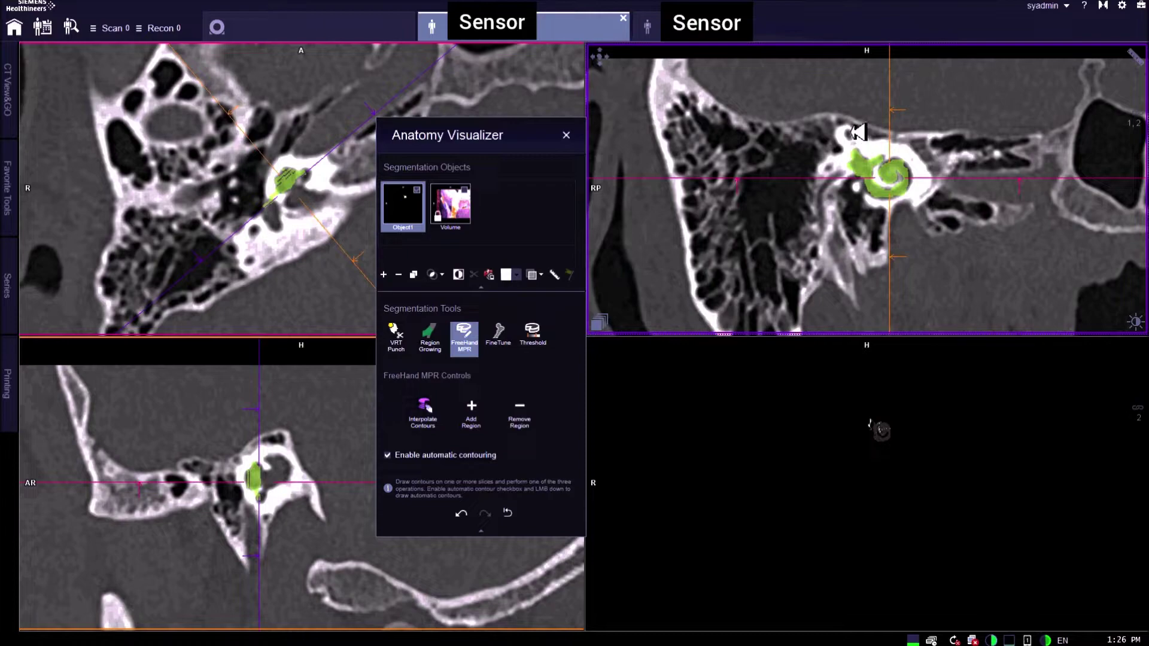
pyautogui.moveTo(846, 132); pyautogui.dragTo(846, 132)
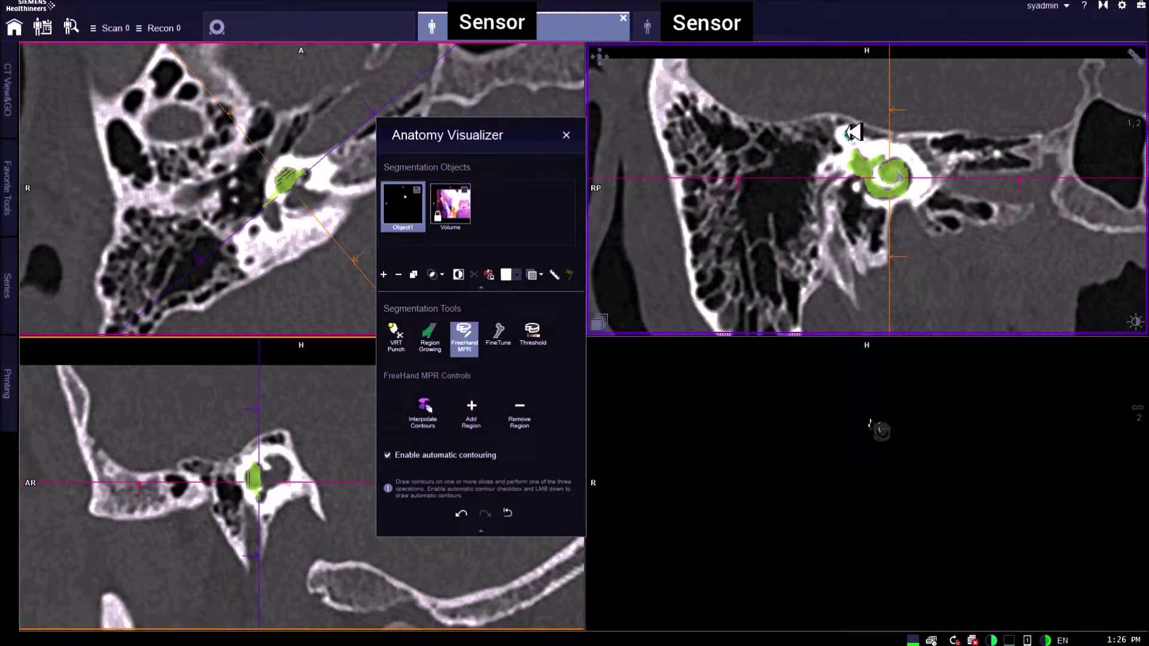
pyautogui.click(476, 401)
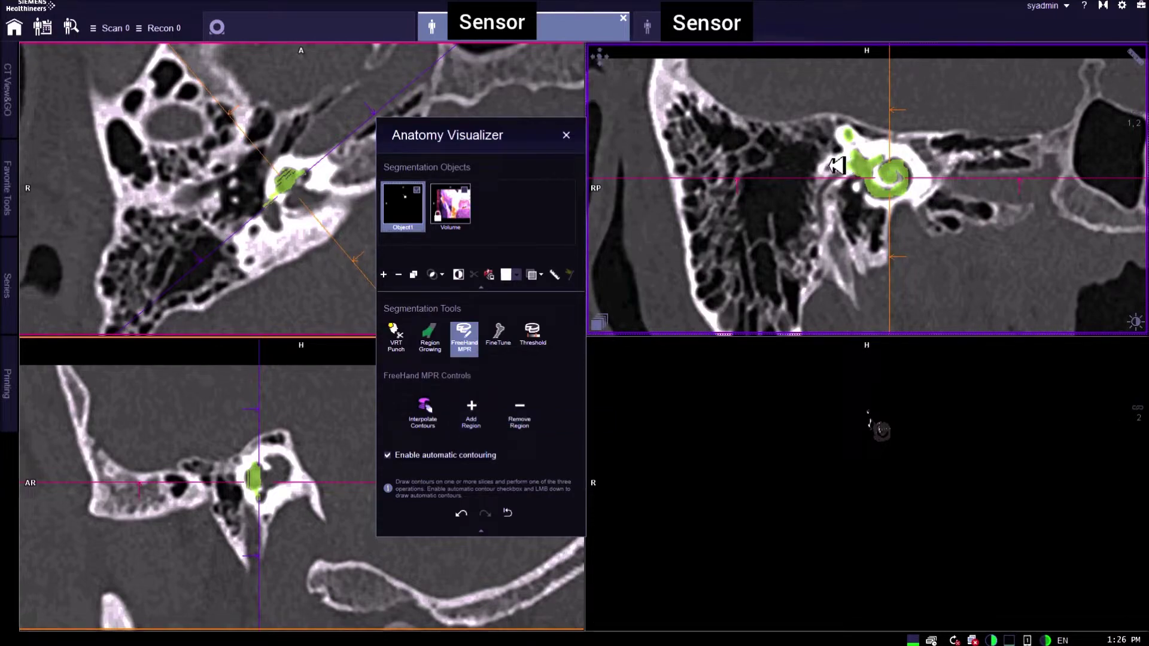
pyautogui.moveTo(829, 167); pyautogui.dragTo(831, 167)
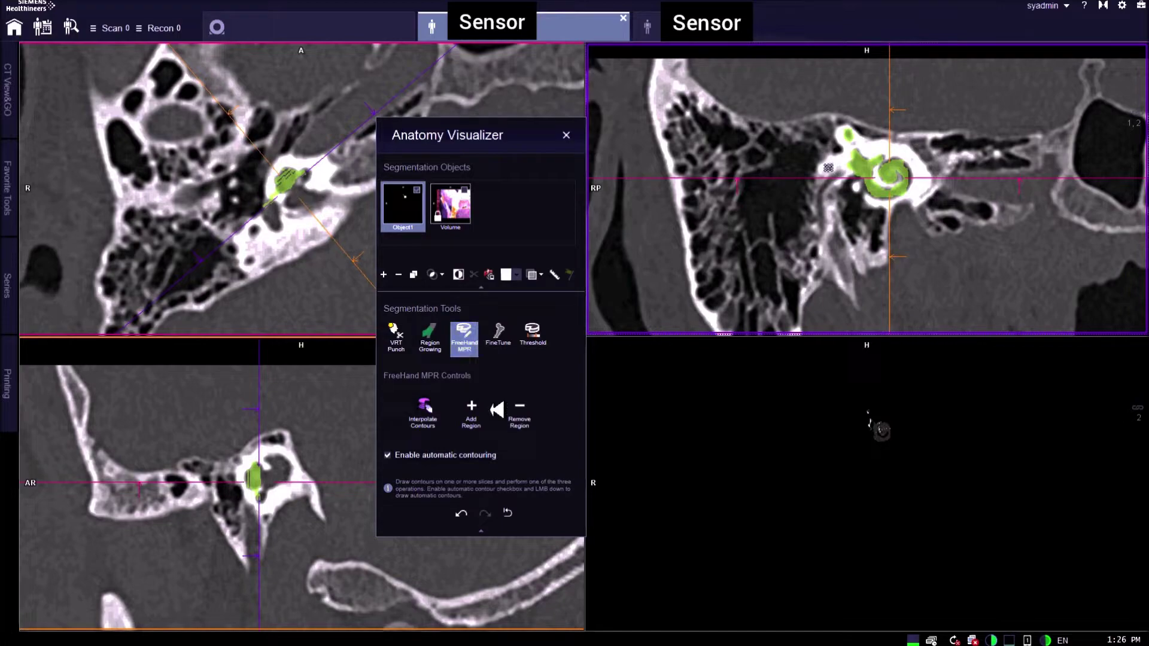
pyautogui.click(471, 412)
# Auto-contour the branching vestibule and semicircular canal lumen on two further oblique coronal slices and add each contour as a region
pyautogui.scroll(-2, 900, 190)
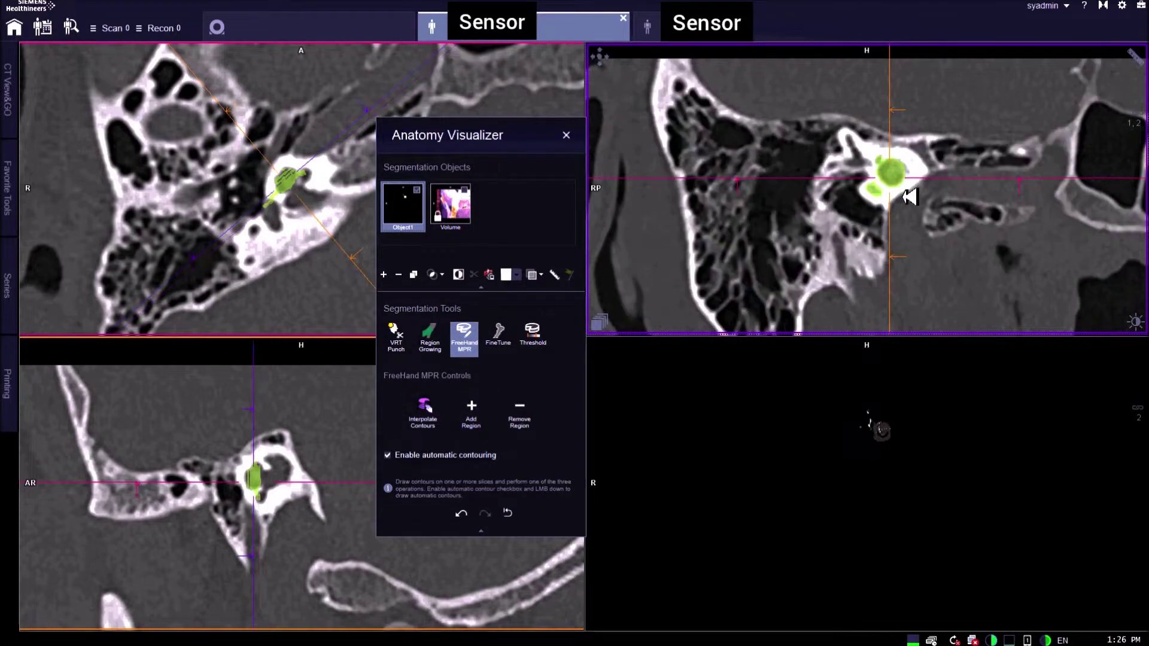
pyautogui.moveTo(869, 156)
pyautogui.mouseDown()
pyautogui.moveTo(848, 139)
pyautogui.moveTo(862, 161)
pyautogui.moveTo(839, 170)
pyautogui.mouseUp()
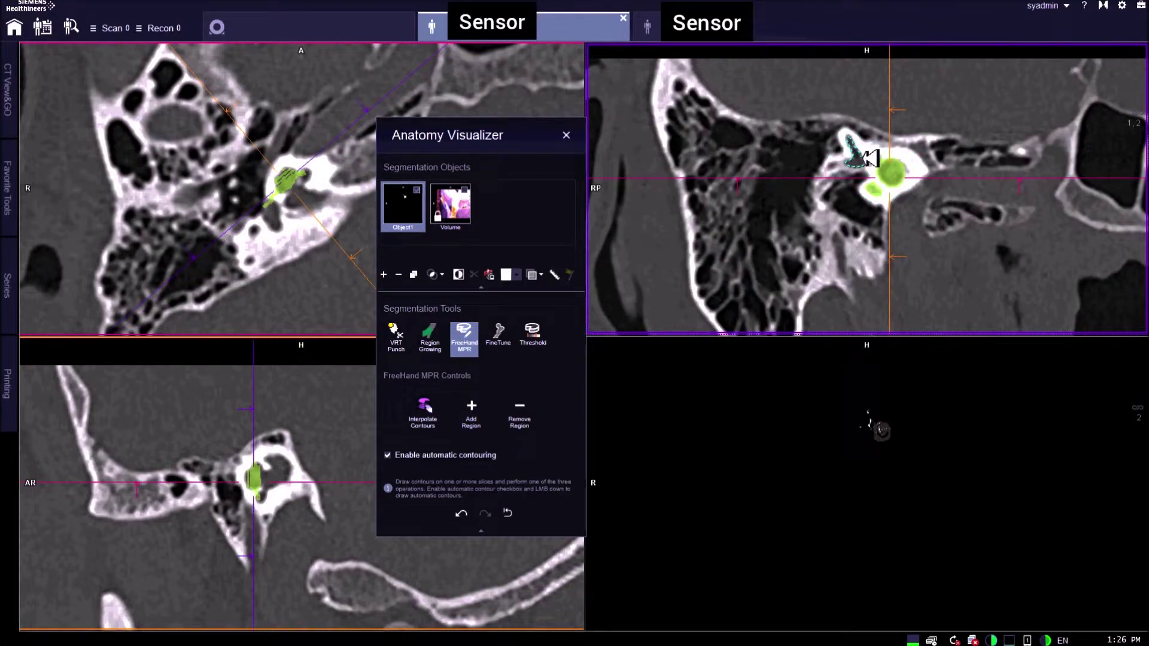
pyautogui.click(471, 411)
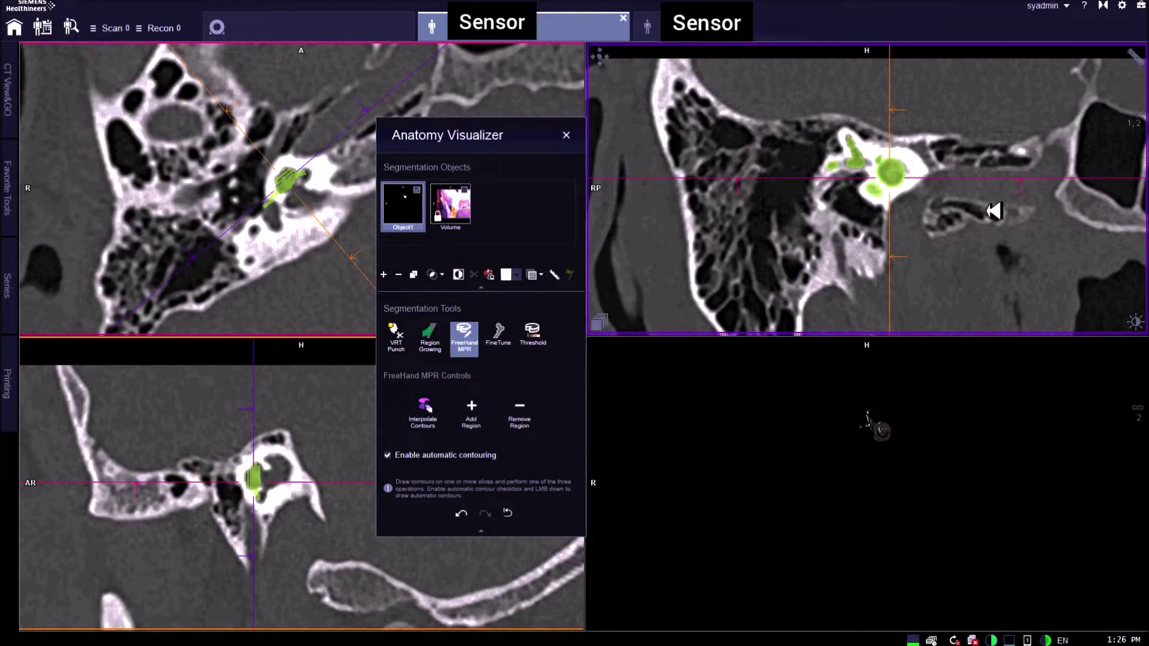
pyautogui.scroll(-2, 897, 180)
pyautogui.moveTo(864, 168)
pyautogui.mouseDown()
pyautogui.moveTo(853, 153)
pyautogui.moveTo(870, 160)
pyautogui.mouseUp()
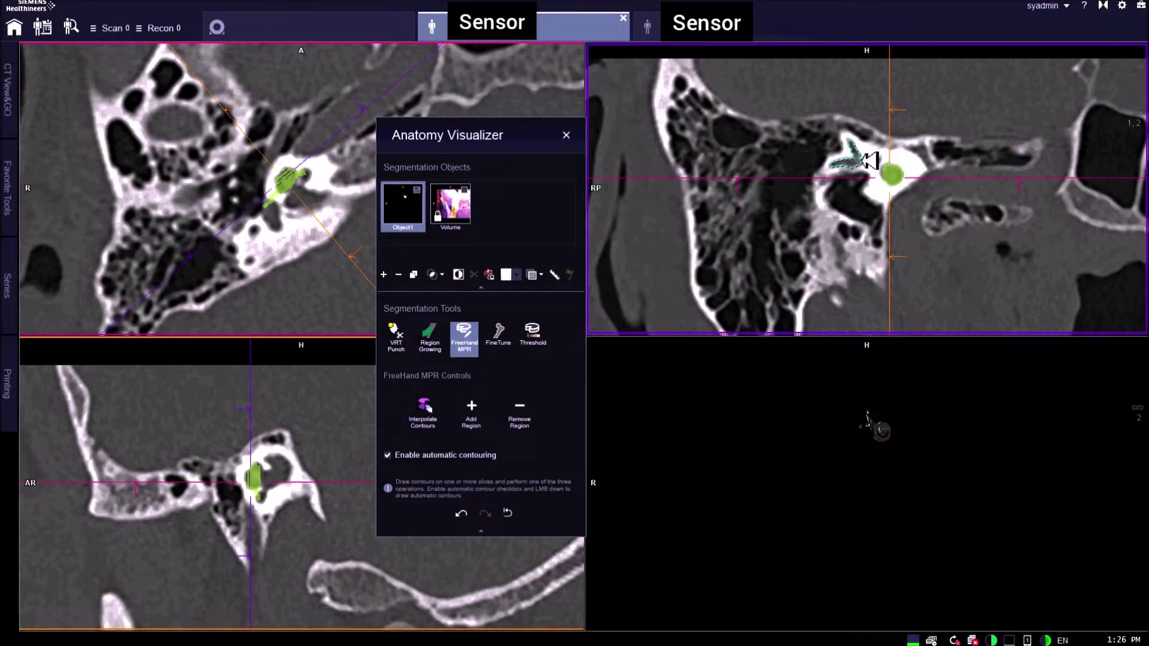
pyautogui.click(471, 408)
pyautogui.click(471, 410)
# Auto-contour the two separate canal remnants above the middle ear on the following slice and add both to the object
pyautogui.scroll(-1, 926, 225)
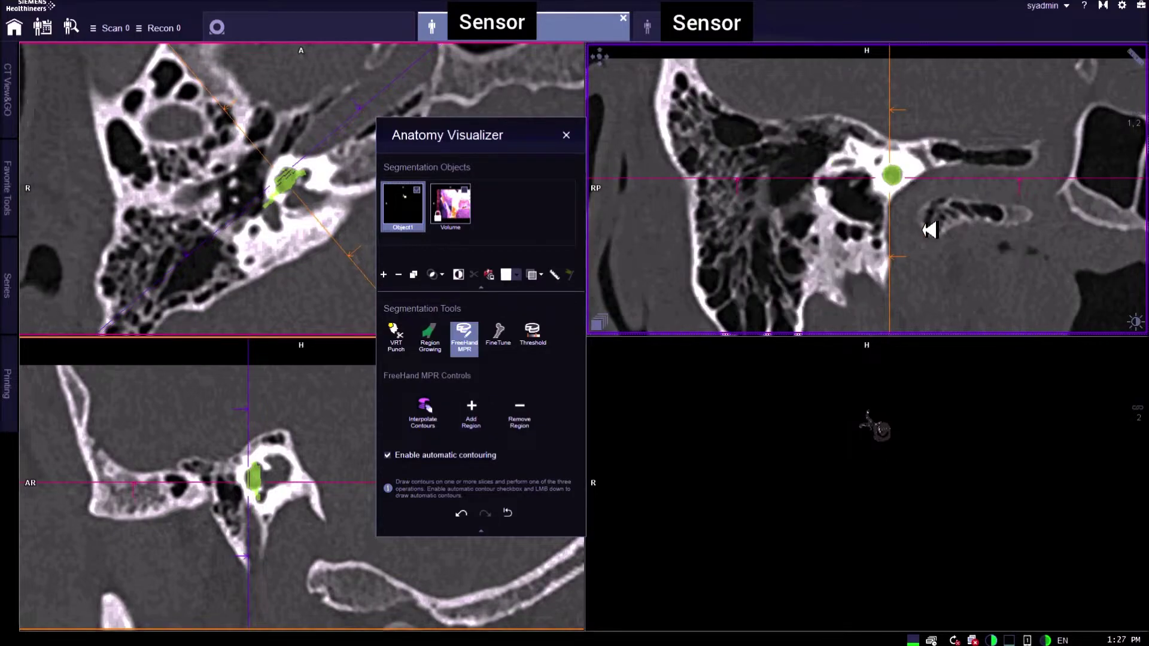
pyautogui.moveTo(857, 165); pyautogui.dragTo(862, 165)
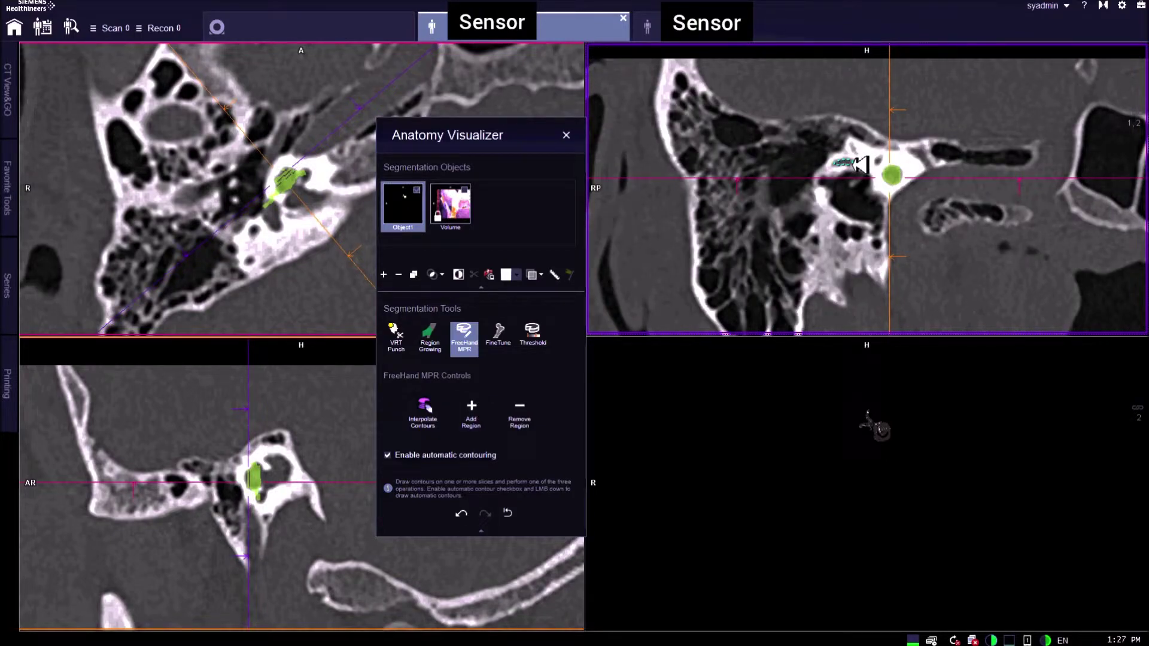
pyautogui.click(471, 410)
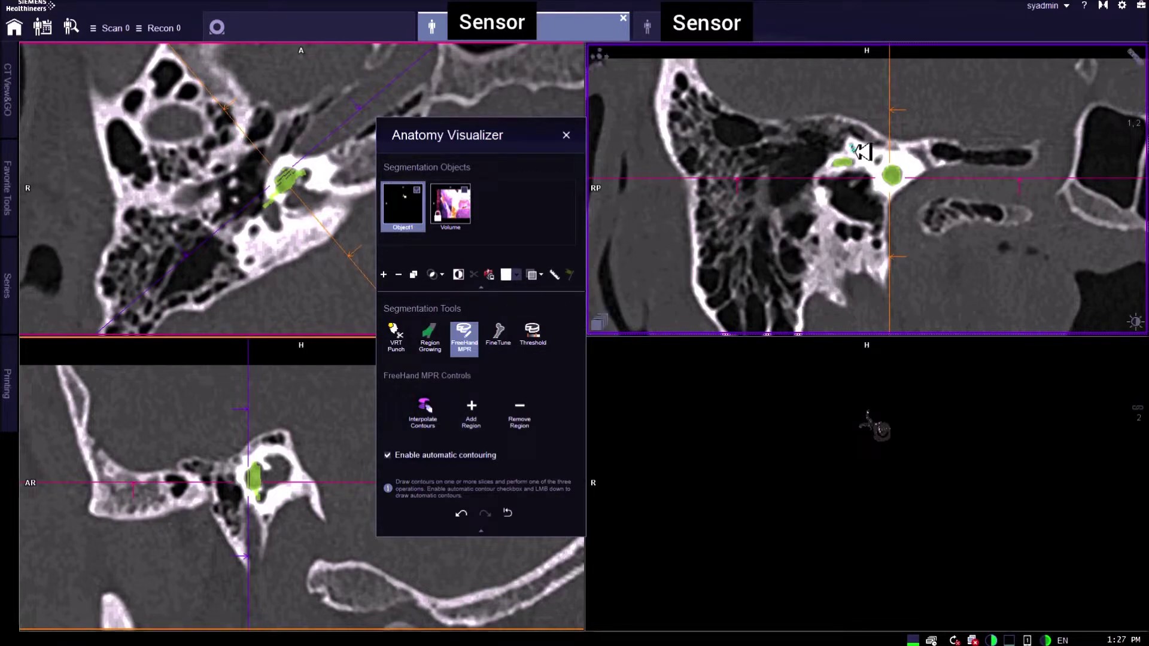
pyautogui.click(471, 411)
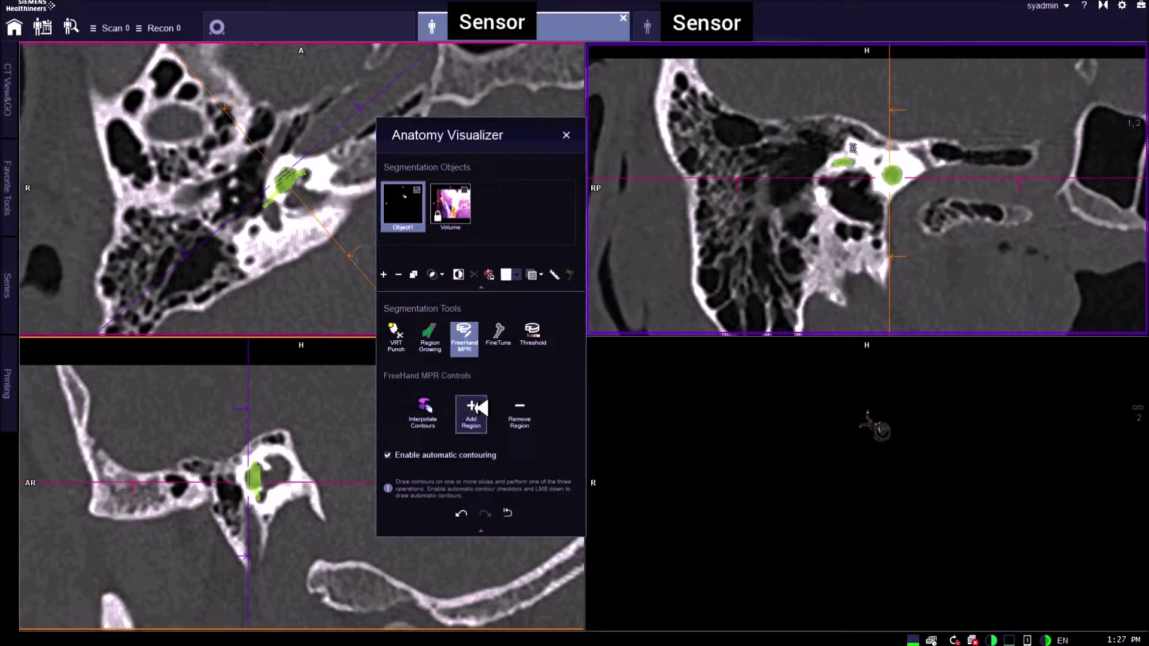
# On the skipped slice, auto-contour the upper canal, outline by hand the gap between it and the vestibule, and add both regions
pyautogui.scroll(-3, 942, 179)
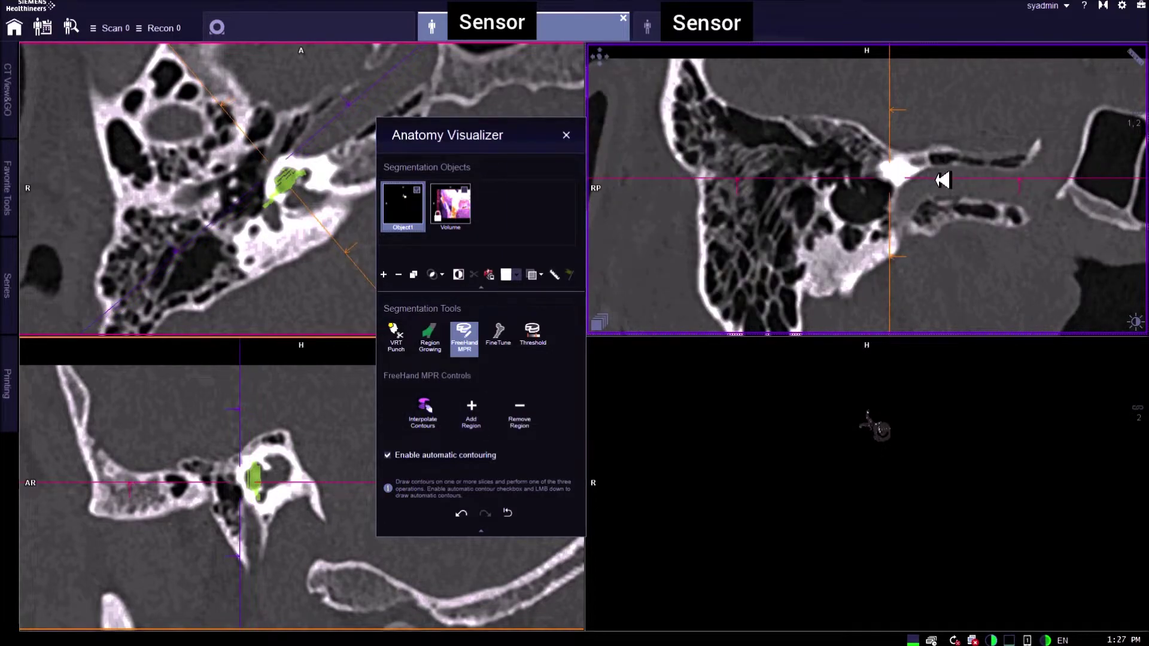
pyautogui.scroll(-3, 943, 180)
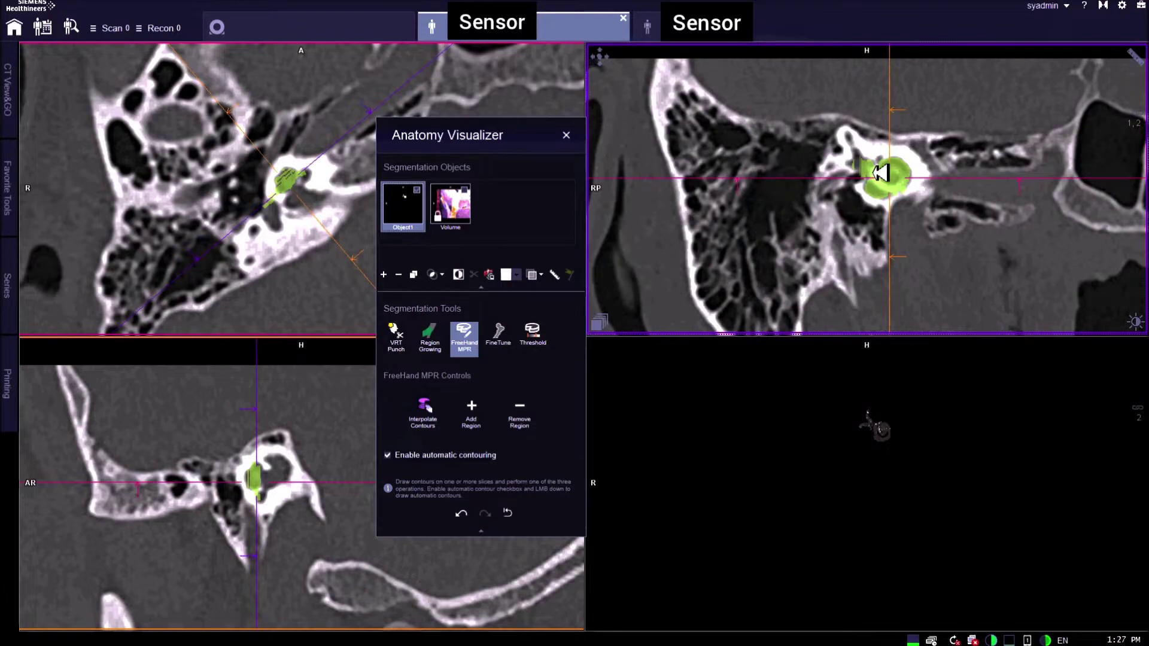
pyautogui.scroll(-2, 864, 157)
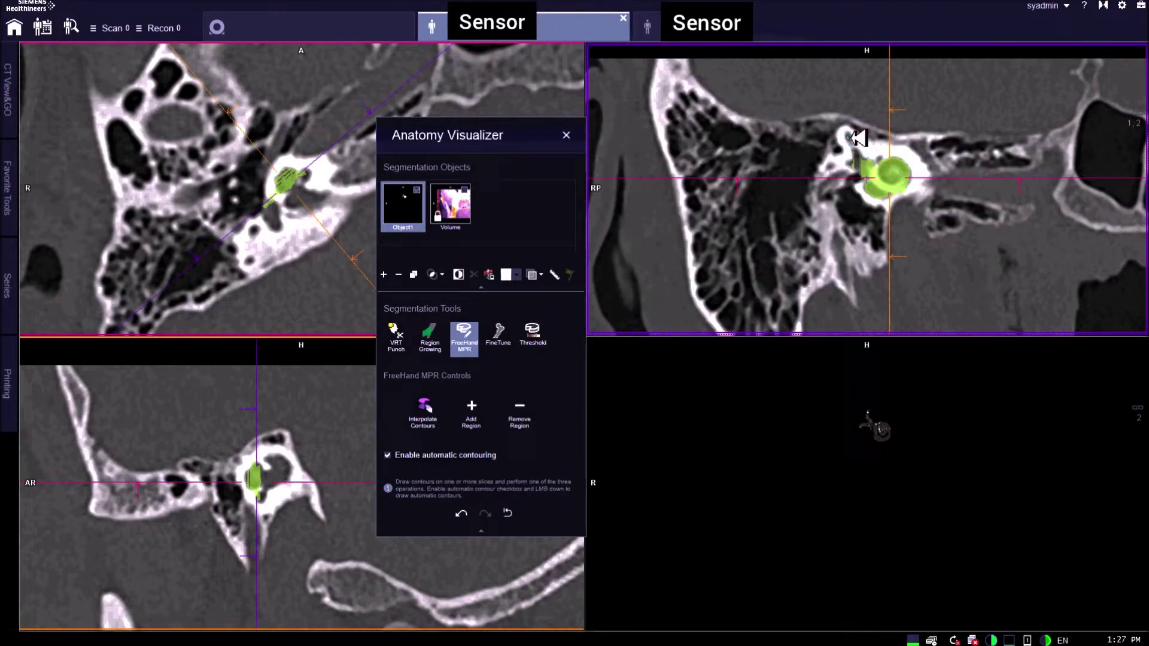
pyautogui.moveTo(857, 138); pyautogui.dragTo(862, 138)
pyautogui.click(471, 412)
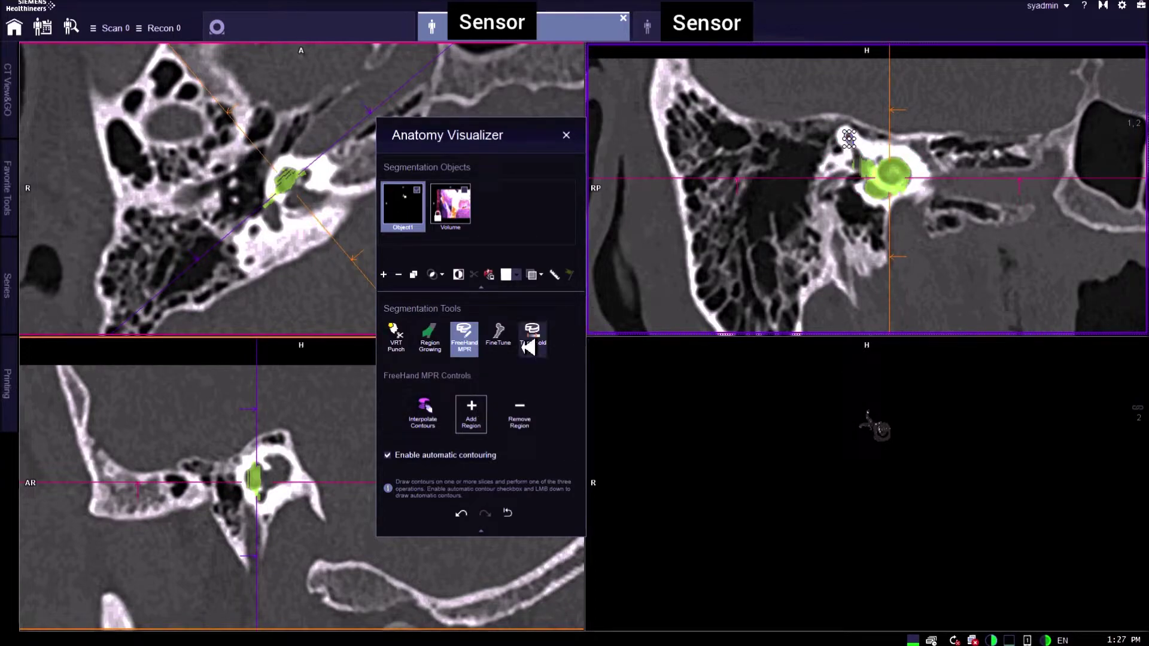
pyautogui.click(469, 410)
pyautogui.click(425, 453)
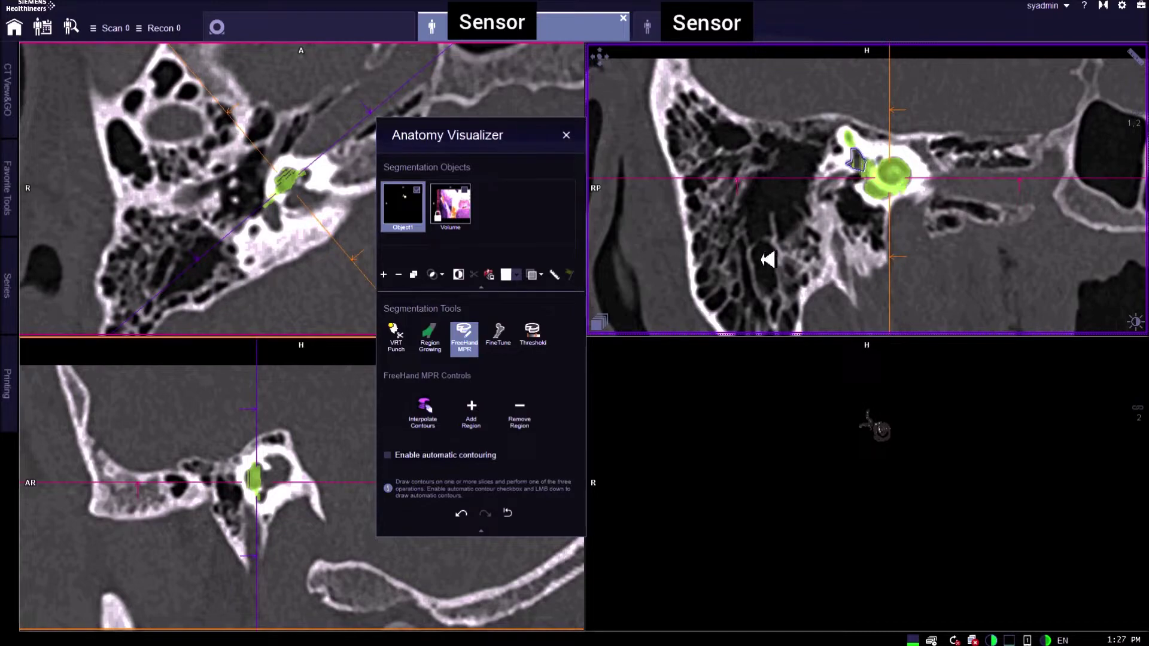
pyautogui.click(471, 410)
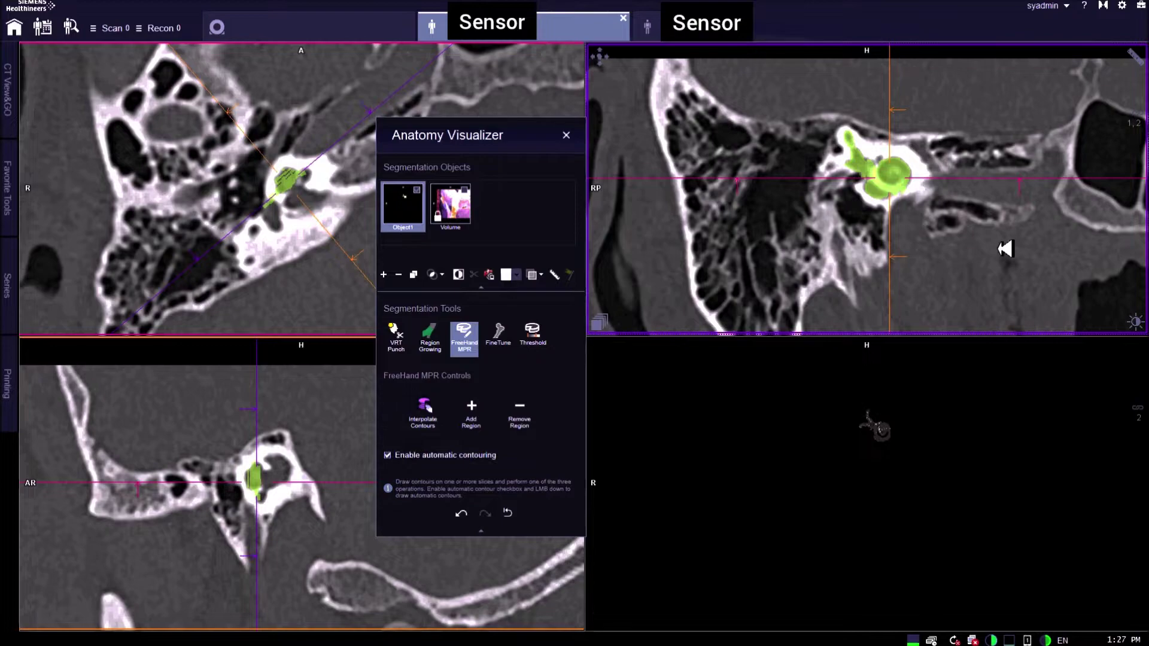
# Enable automatic contouring, contour the small canal cross-section beside the vestibule on the same slice and add it as a region
pyautogui.scroll(-2, 878, 195)
pyautogui.scroll(2, 874, 190)
pyautogui.moveTo(830, 167); pyautogui.dragTo(840, 166)
pyautogui.click(471, 410)
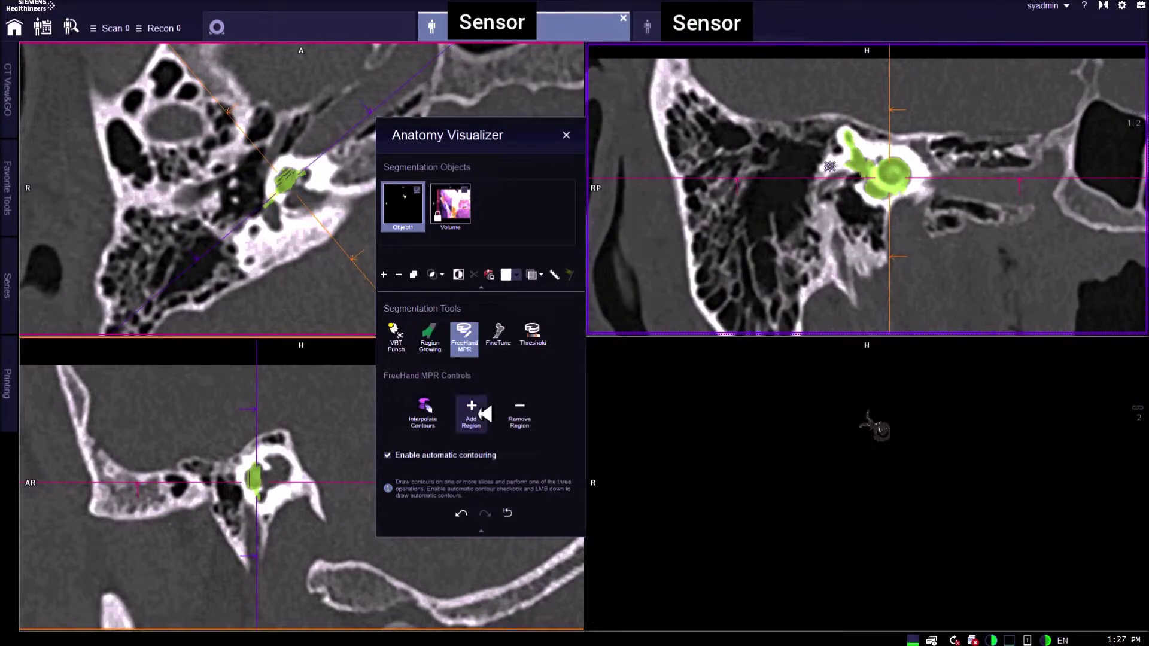
# Auto-contour the vestibule and upper canal again on the adjacent slice to fill their remaining gaps and add the region
pyautogui.scroll(-1, 868, 194)
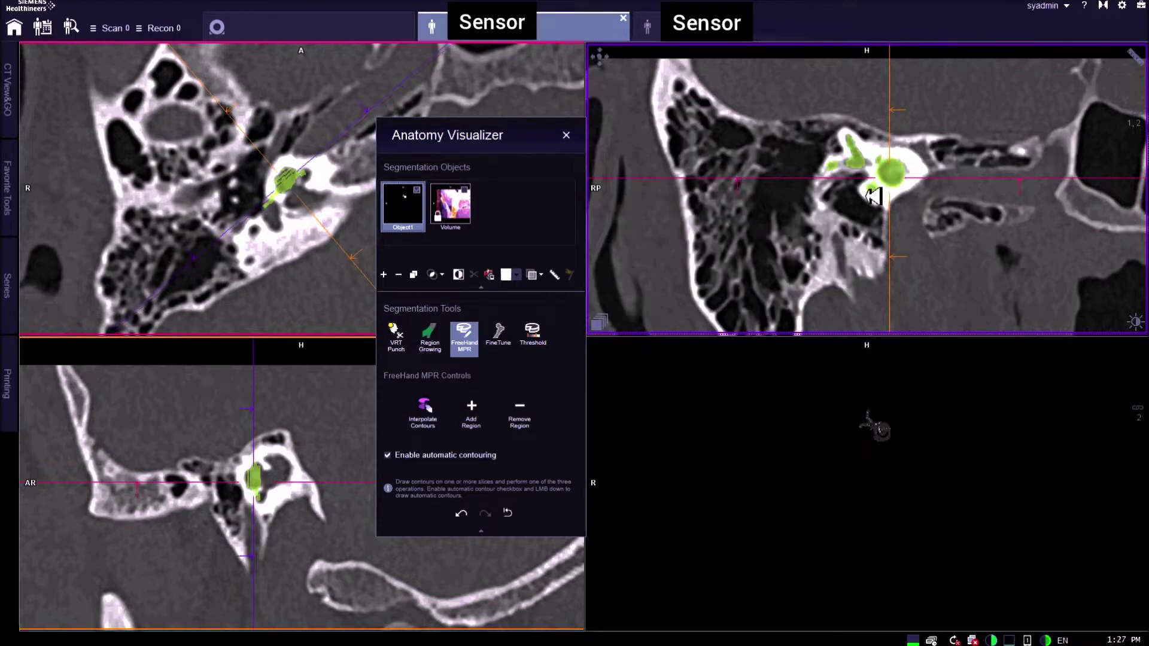
pyautogui.moveTo(877, 168)
pyautogui.mouseDown()
pyautogui.moveTo(849, 141)
pyautogui.moveTo(861, 162)
pyautogui.mouseUp()
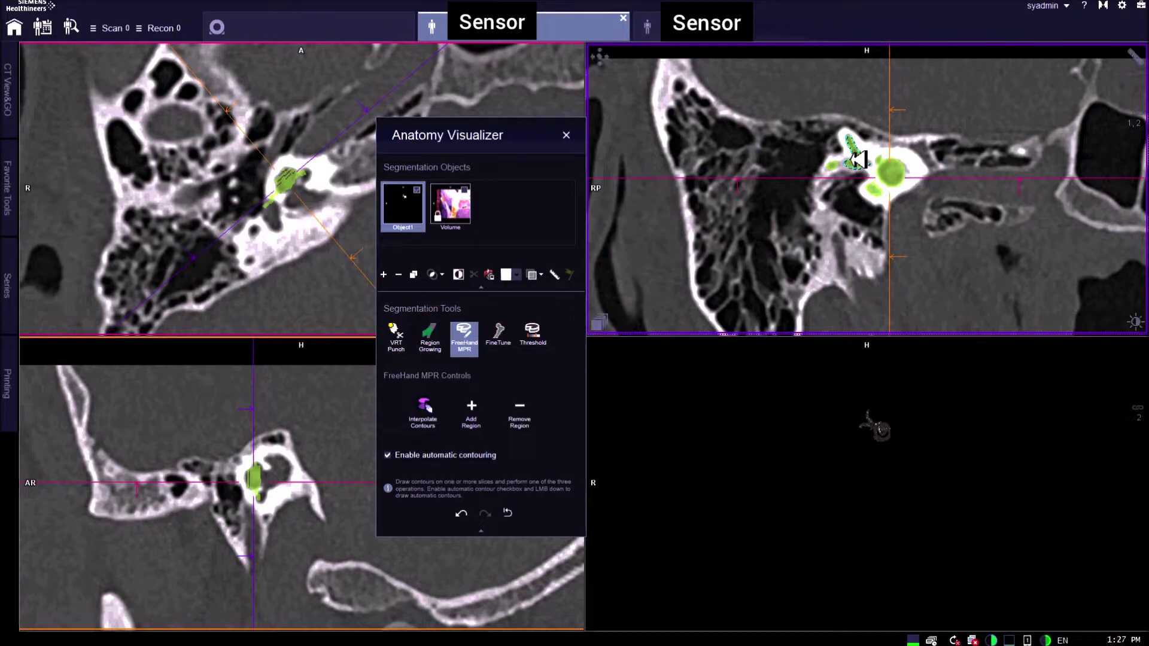
pyautogui.click(470, 410)
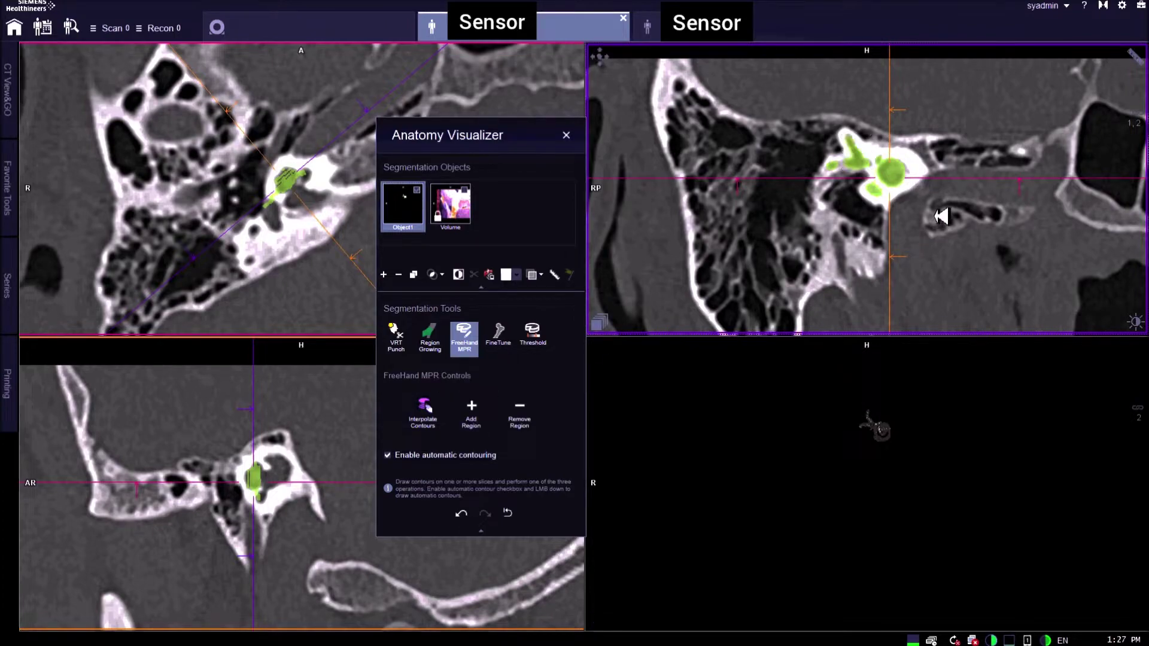
# Auto-contour the two small separate canal cross-sections beside the cochlear spiral on the next slice and add both as regions
pyautogui.scroll(-6, 941, 216)
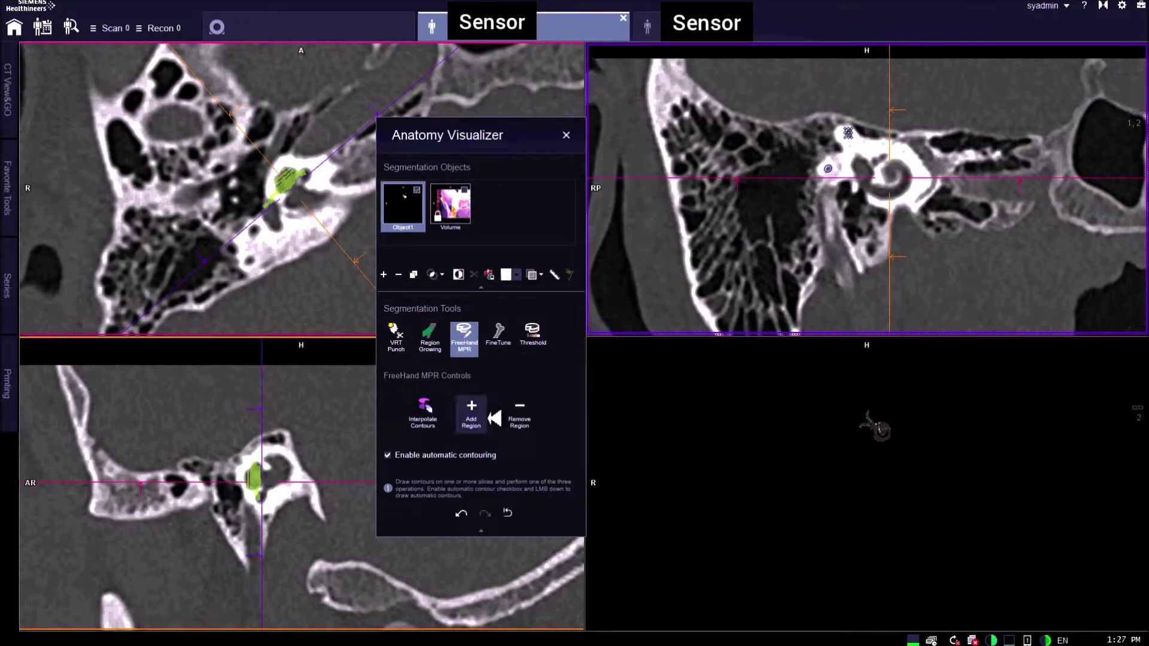
pyautogui.click(470, 409)
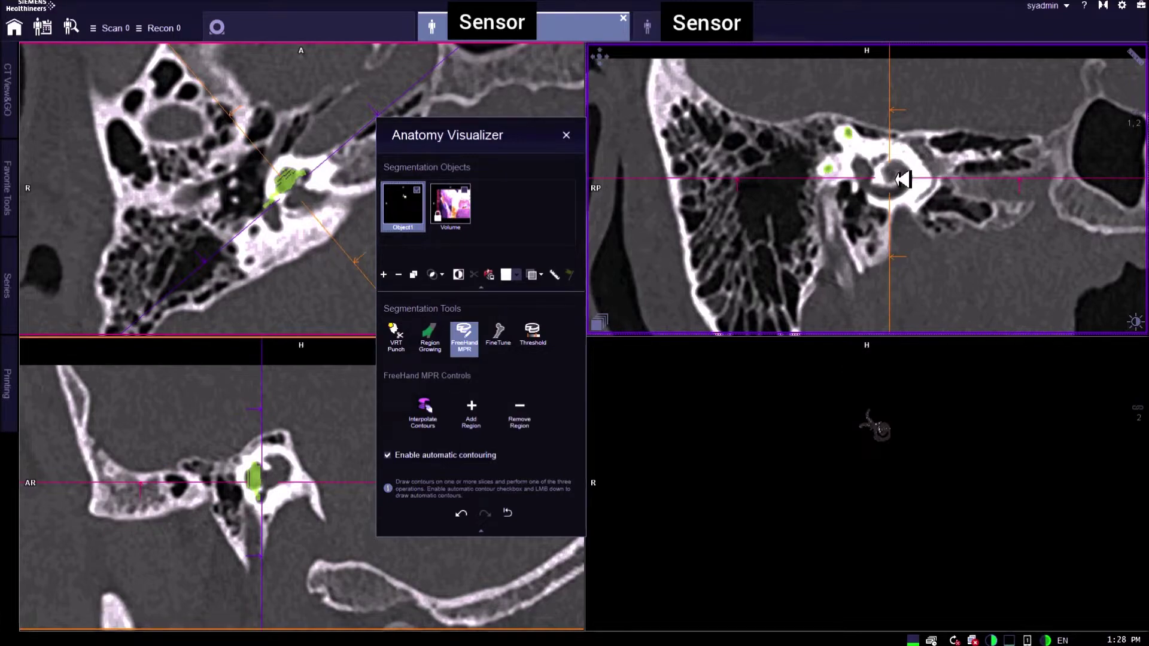
# Locate the internal auditory canal on a deeper slice, auto-contour its oval lumen and add it as a region
pyautogui.scroll(-6, 879, 228)
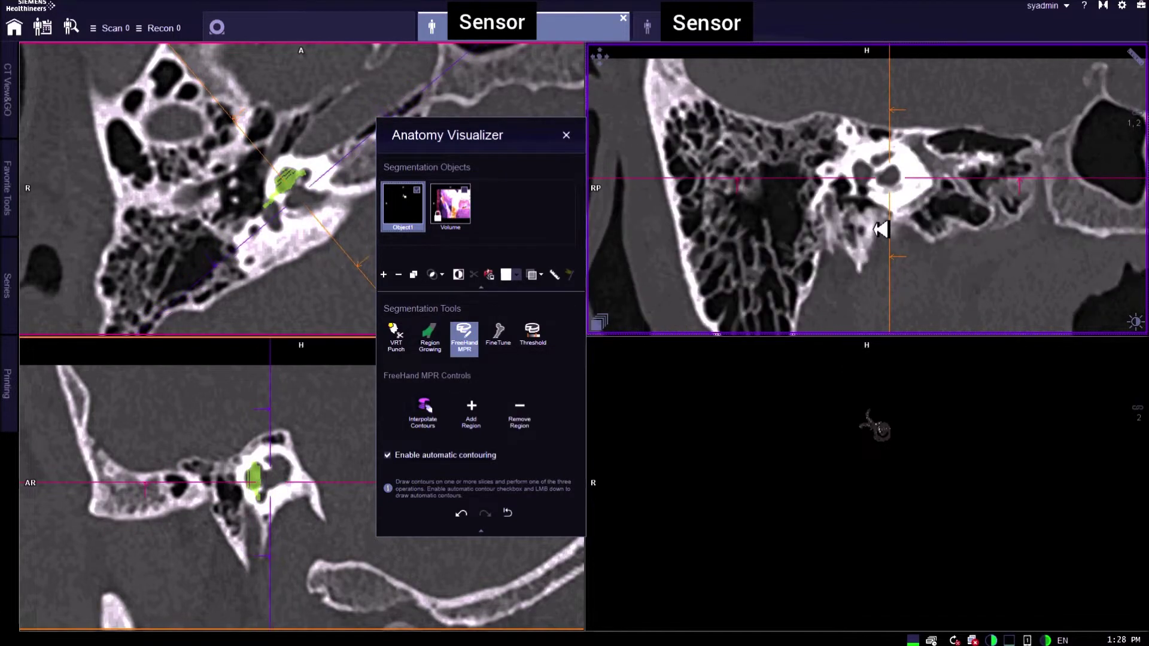
pyautogui.scroll(5, 880, 229)
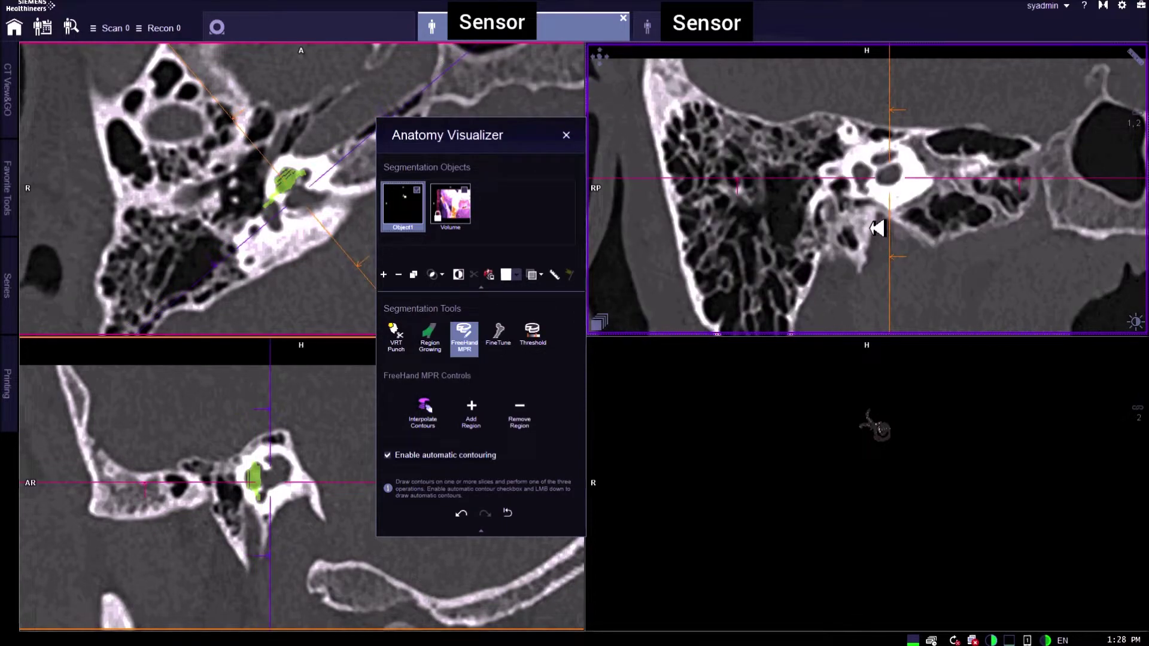
pyautogui.scroll(-5, 902, 205)
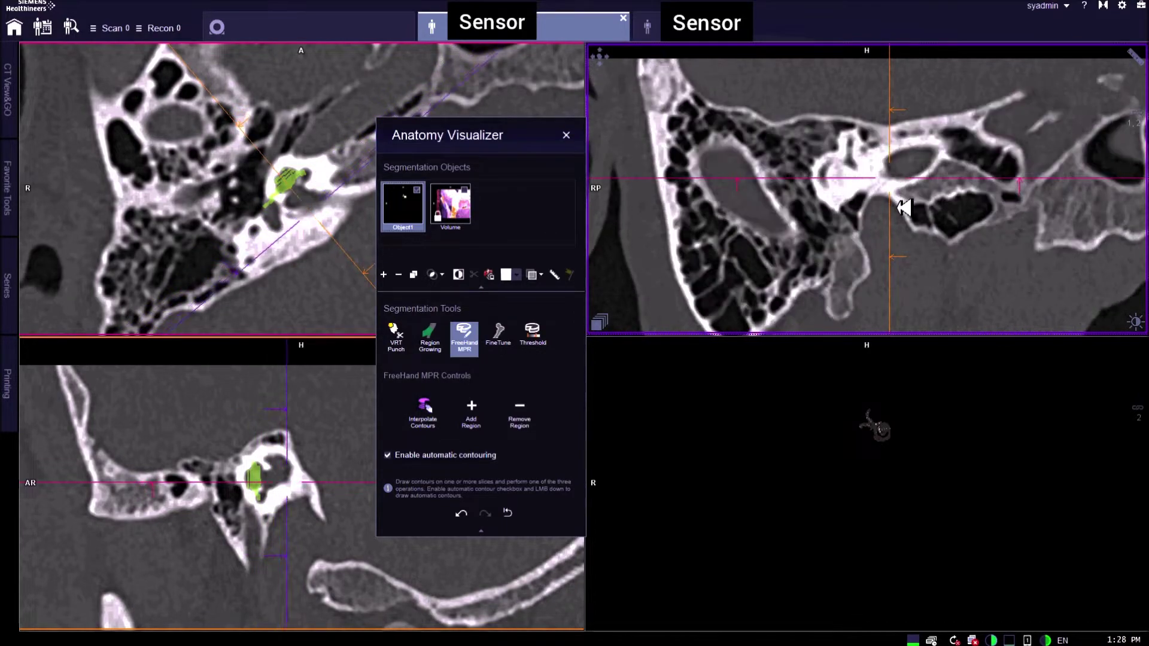
pyautogui.scroll(-2, 903, 207)
pyautogui.scroll(2, 918, 189)
pyautogui.moveTo(910, 177); pyautogui.dragTo(920, 178)
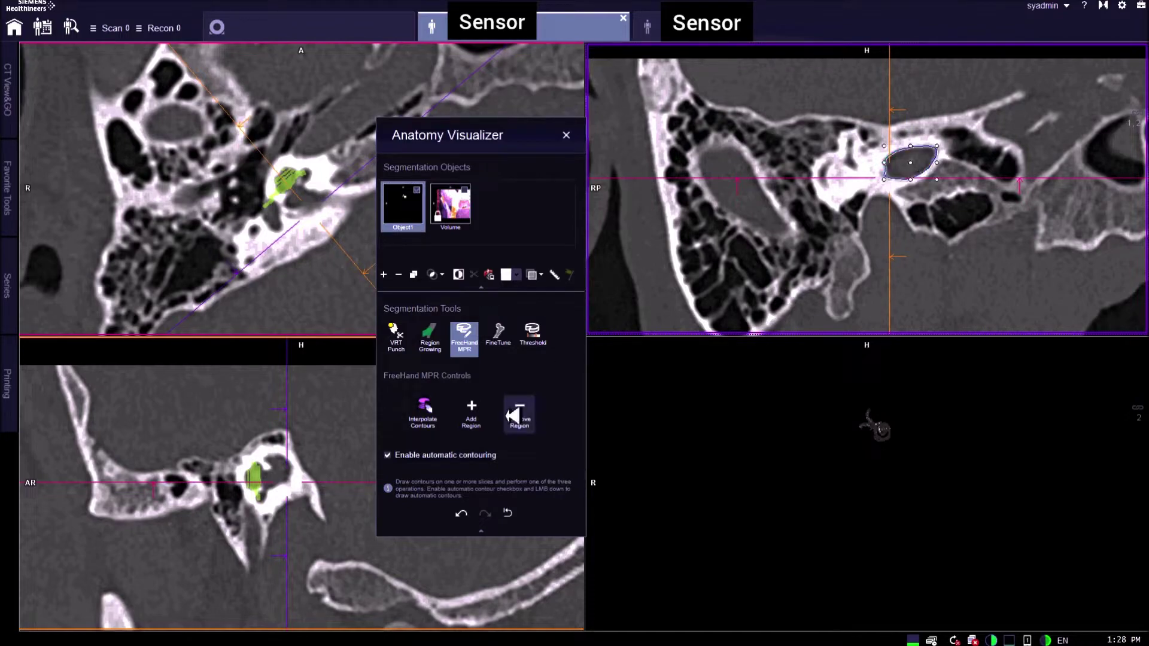
pyautogui.click(471, 412)
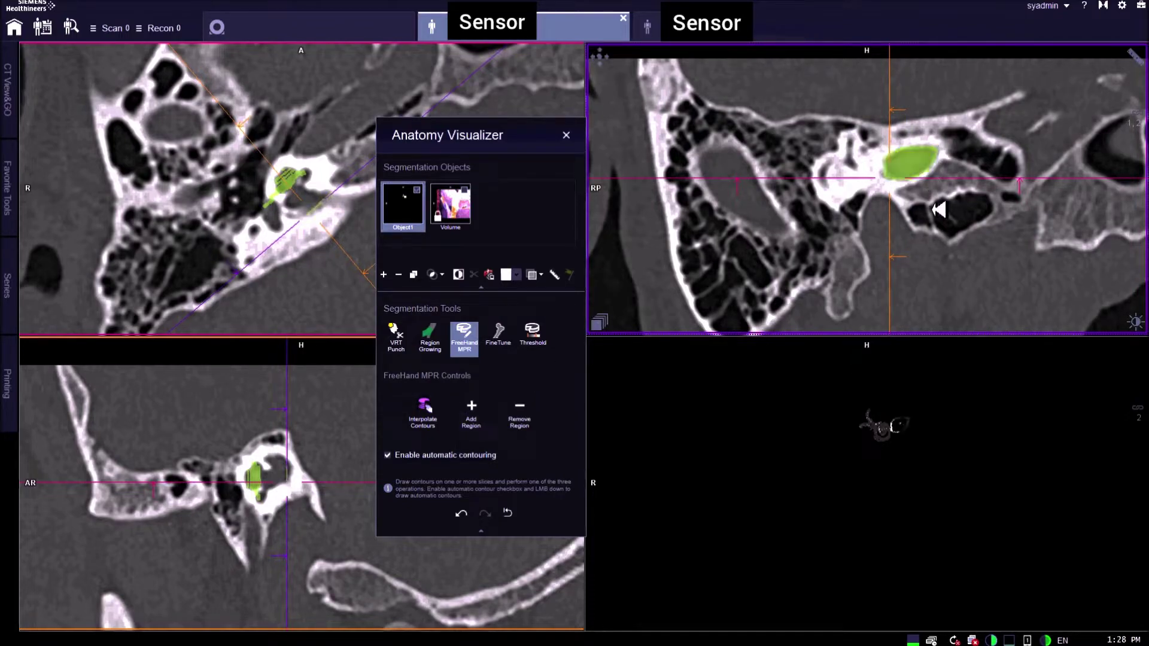
# Auto-contour the internal auditory canal on the next deeper slice and on a slice nearer the cochlea, adding both regions
pyautogui.scroll(-3, 934, 208)
pyautogui.moveTo(918, 170); pyautogui.dragTo(934, 170)
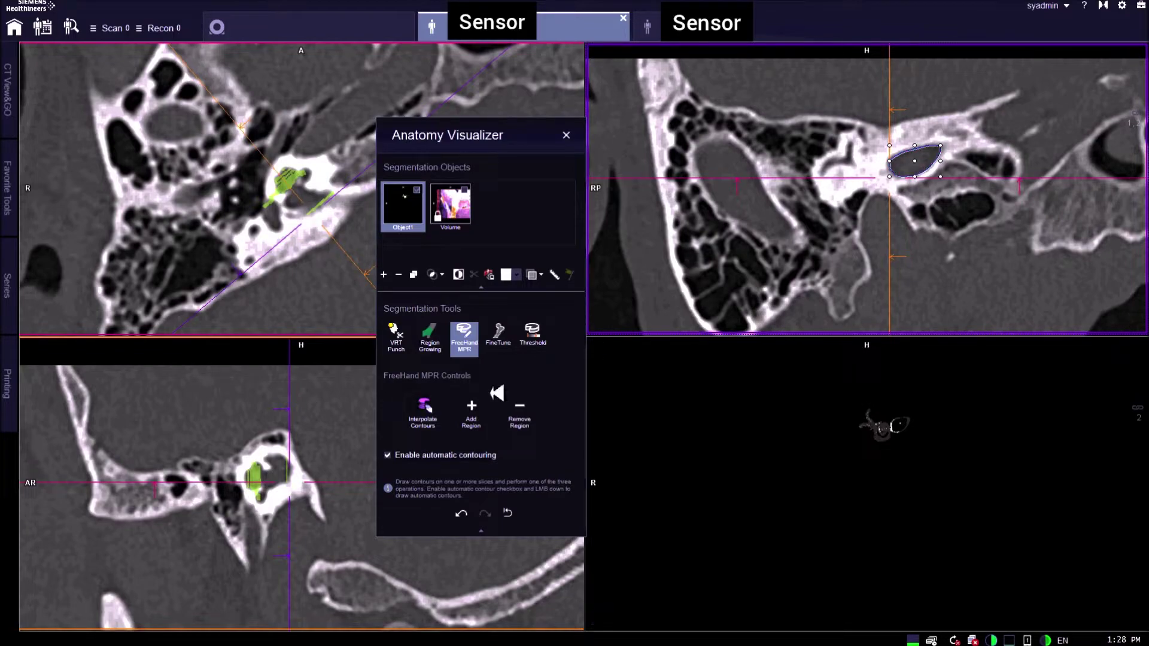
pyautogui.scroll(-2, 957, 187)
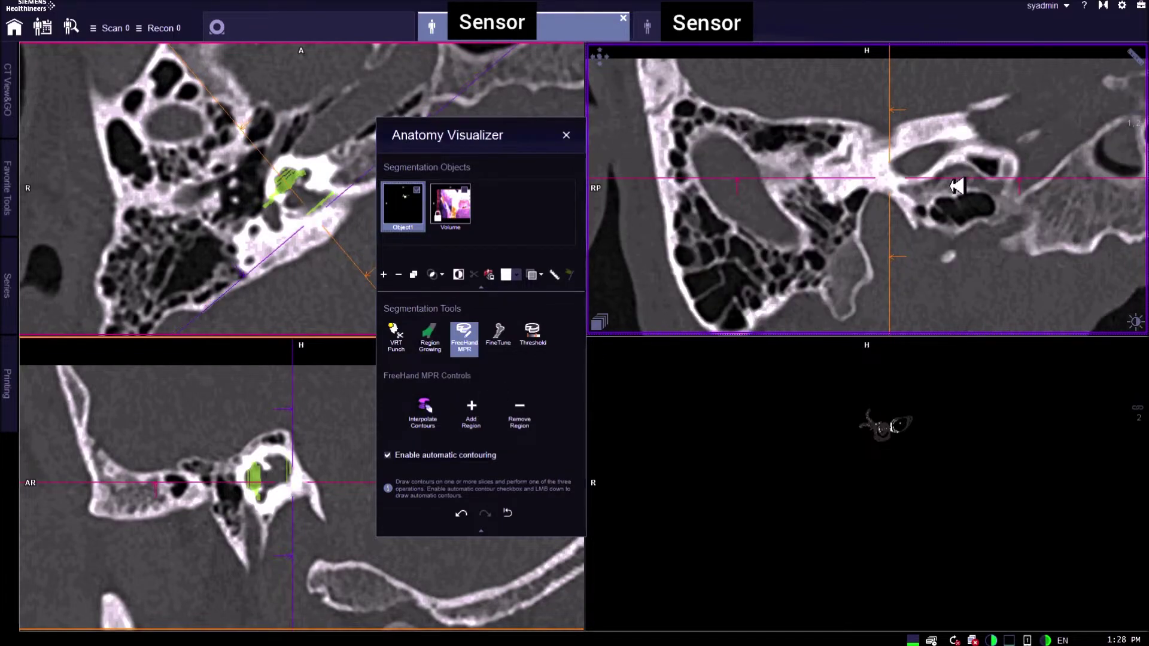
pyautogui.scroll(-3, 956, 186)
pyautogui.moveTo(936, 173)
pyautogui.mouseDown()
pyautogui.moveTo(897, 157)
pyautogui.moveTo(922, 175)
pyautogui.mouseUp()
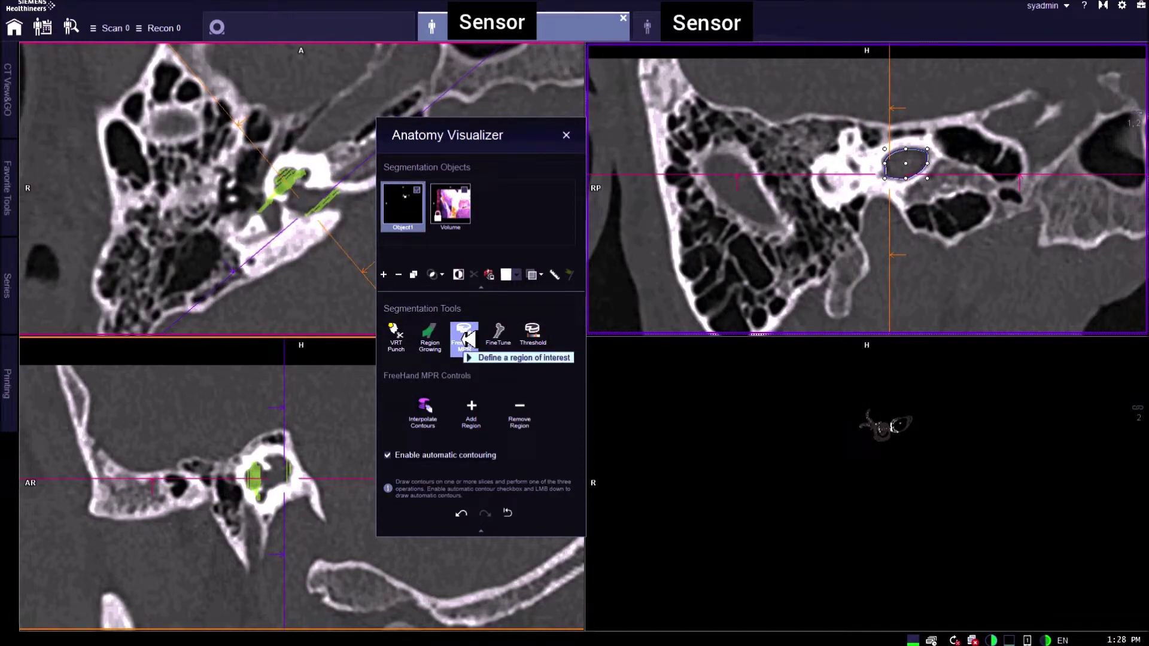
pyautogui.click(471, 413)
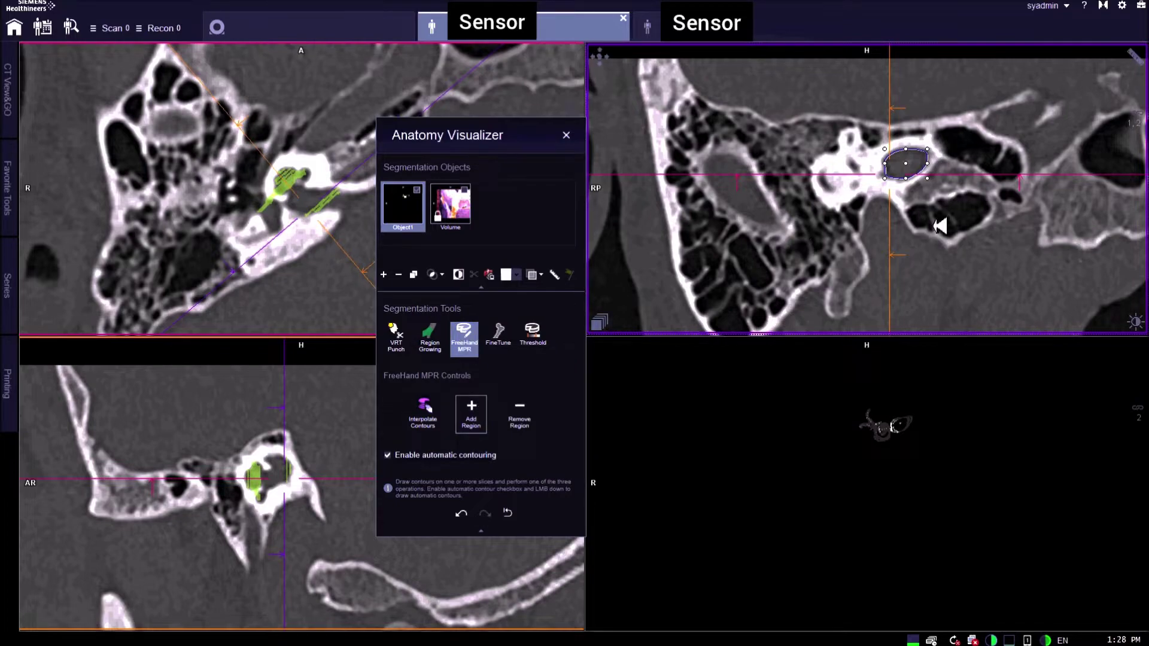
# Continue auto-contouring the internal auditory canal on the slices approaching the cochlea and add the regions to the object
pyautogui.scroll(-3, 927, 203)
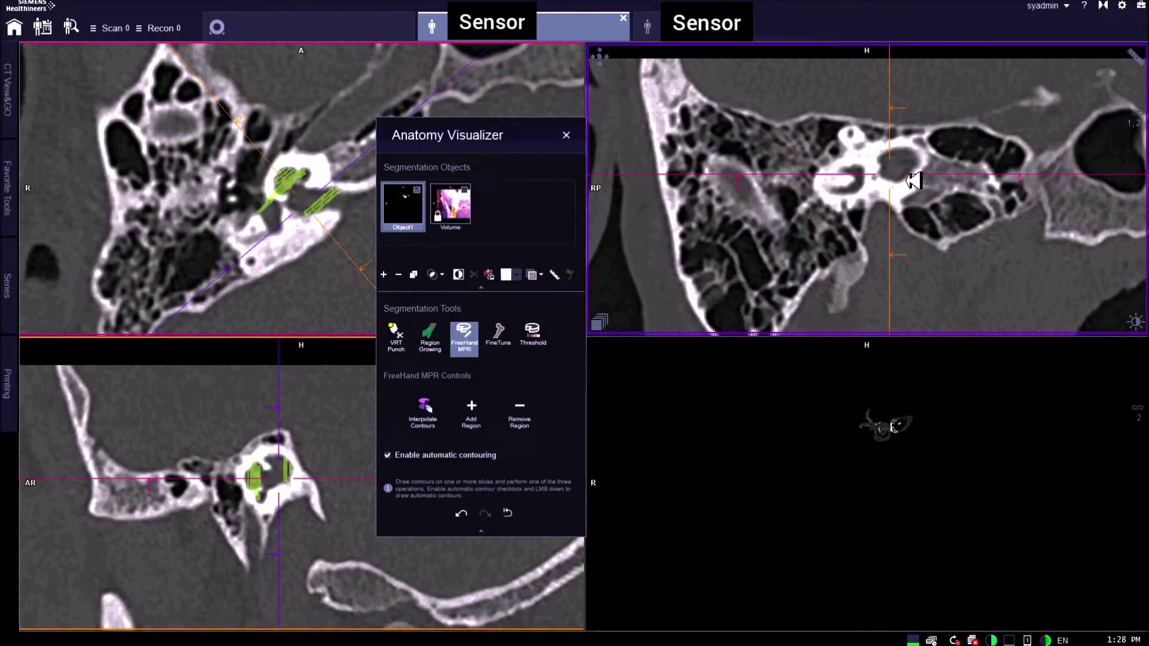
pyautogui.scroll(3, 917, 172)
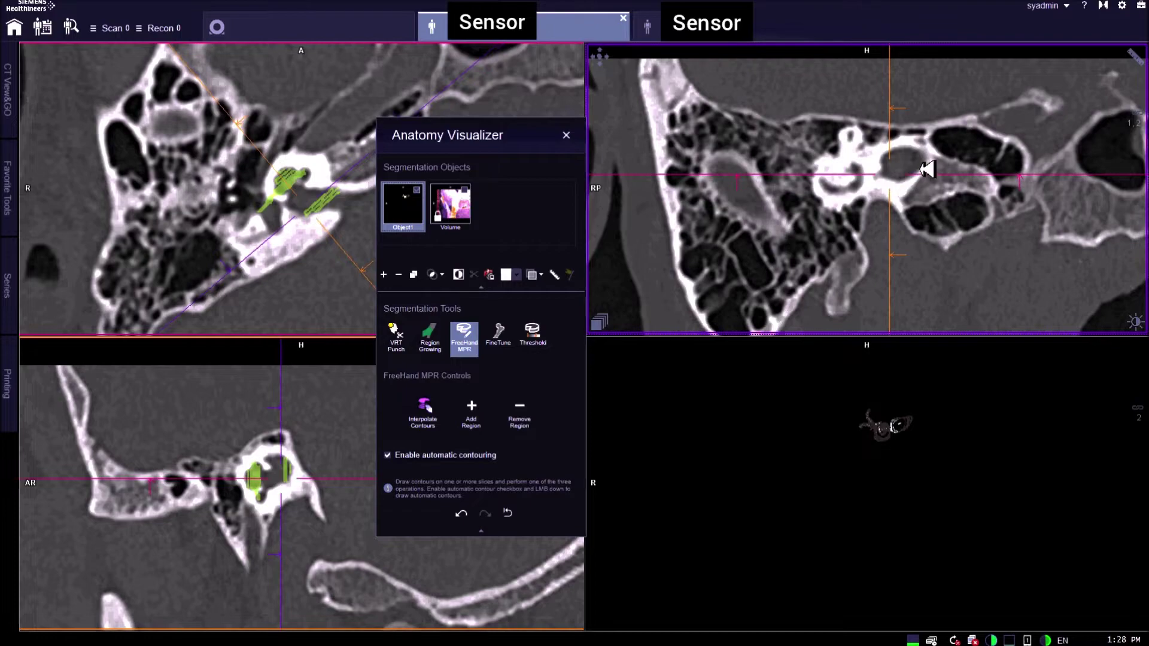
pyautogui.moveTo(922, 170); pyautogui.dragTo(923, 165)
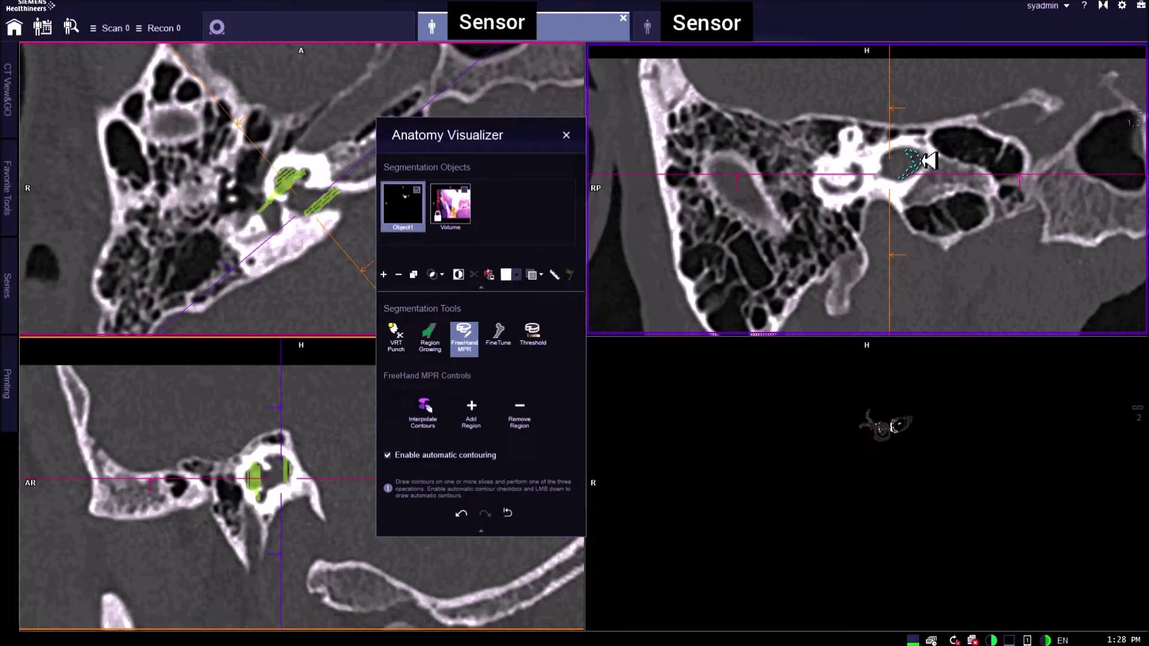
pyautogui.scroll(-3, 931, 161)
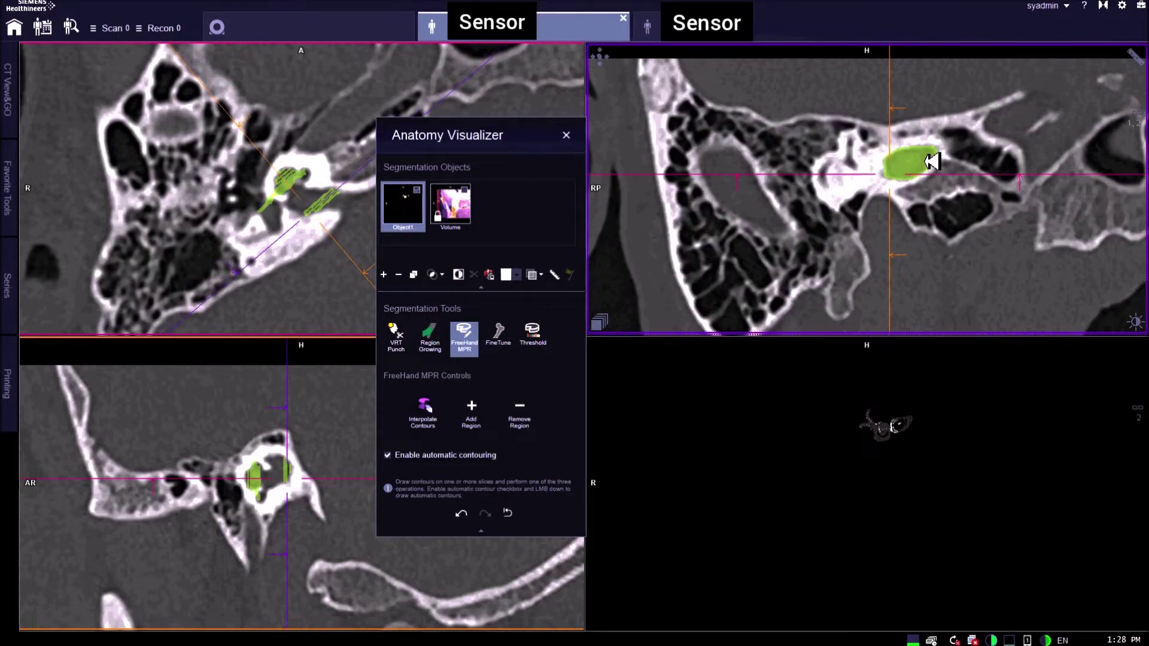
pyautogui.moveTo(920, 163); pyautogui.dragTo(918, 172)
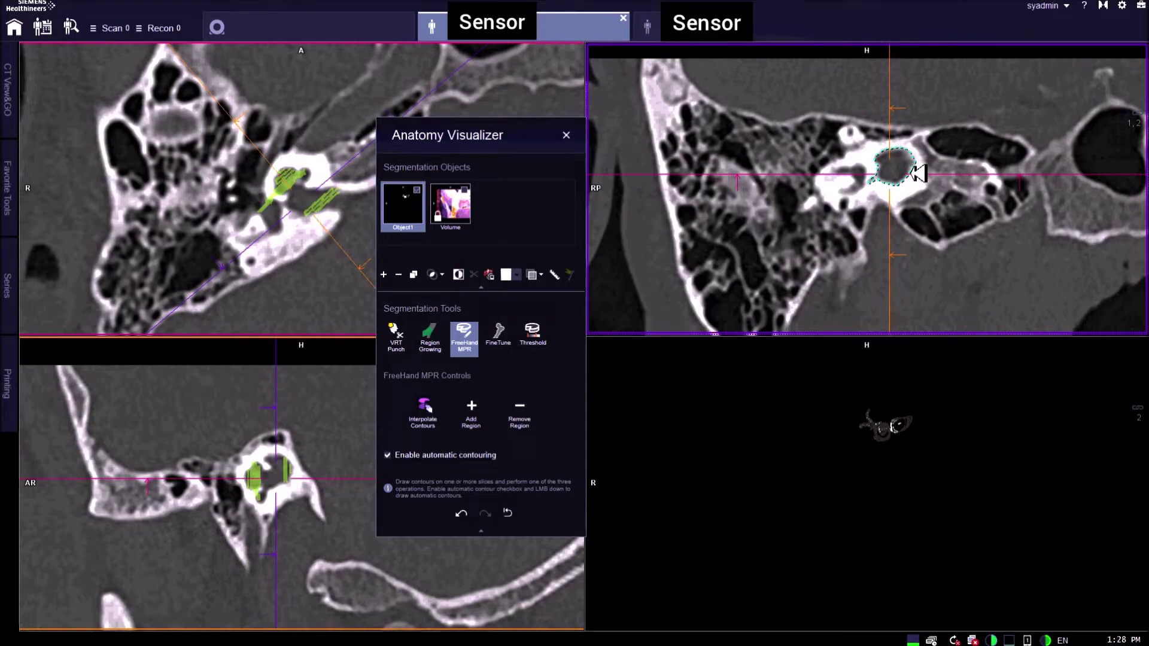
pyautogui.click(471, 412)
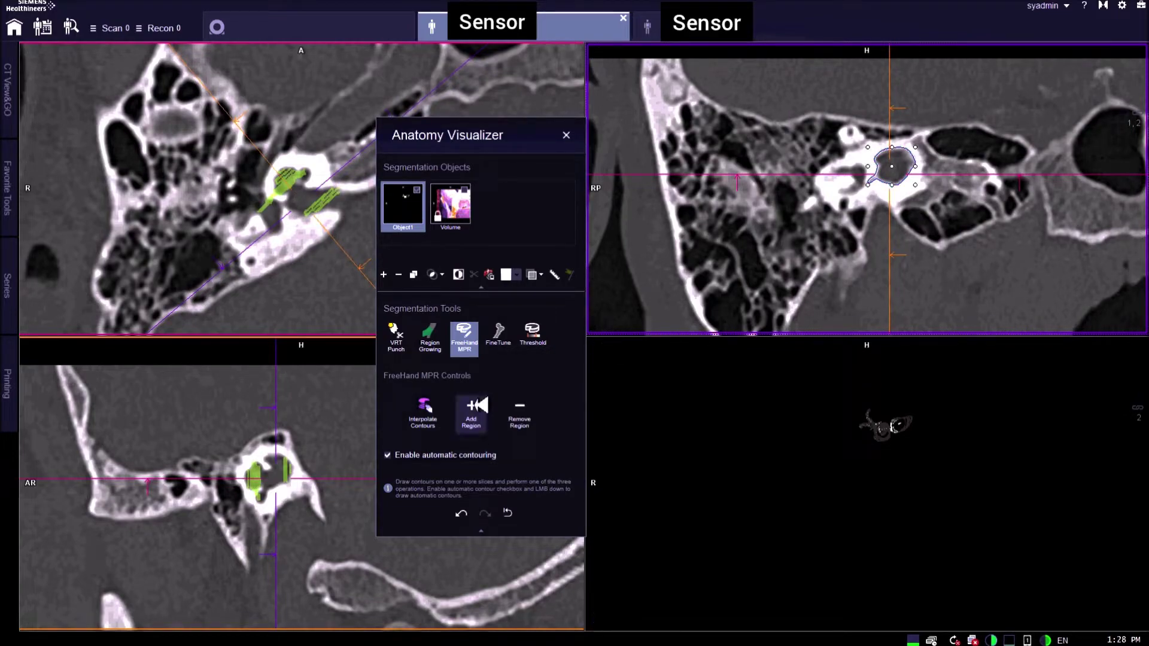
# Auto-contour the round lumen where the internal auditory canal meets the cochlea on the neighbouring unfilled slices and add the regions
pyautogui.scroll(-5, 957, 206)
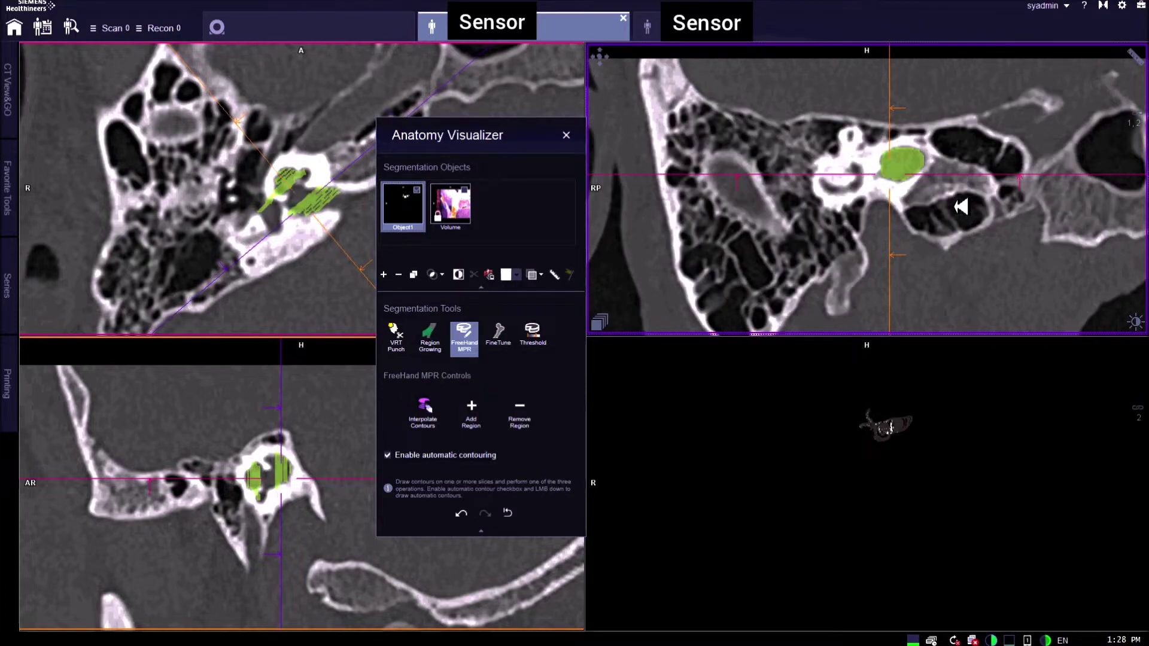
pyautogui.scroll(-5, 960, 207)
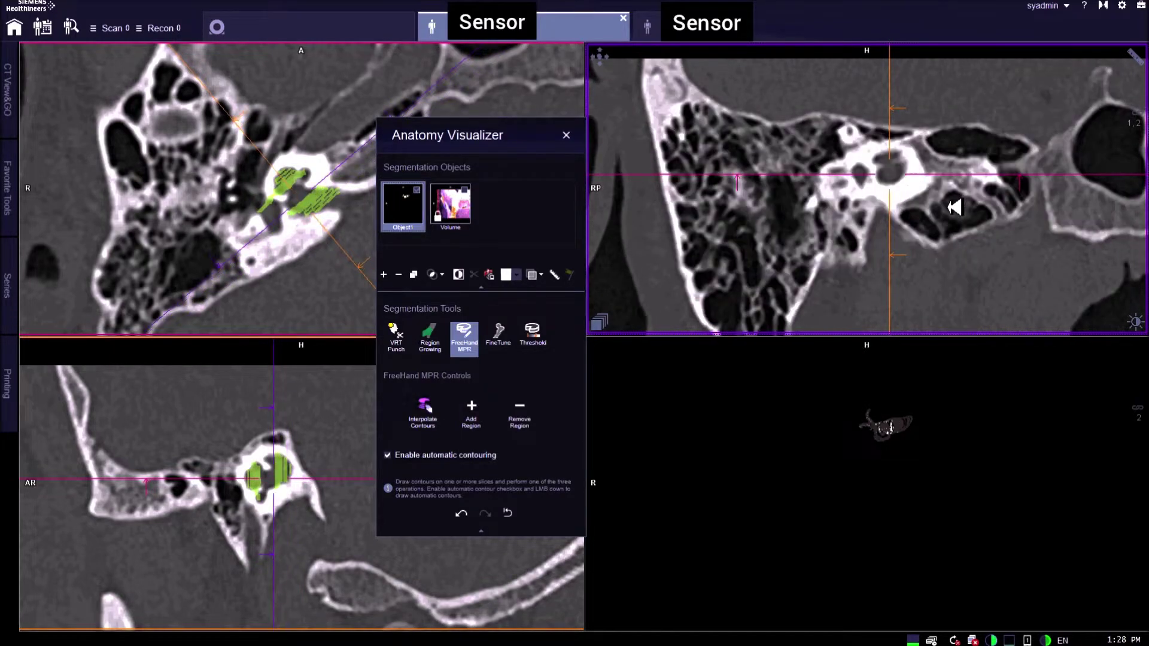
pyautogui.scroll(-5, 927, 217)
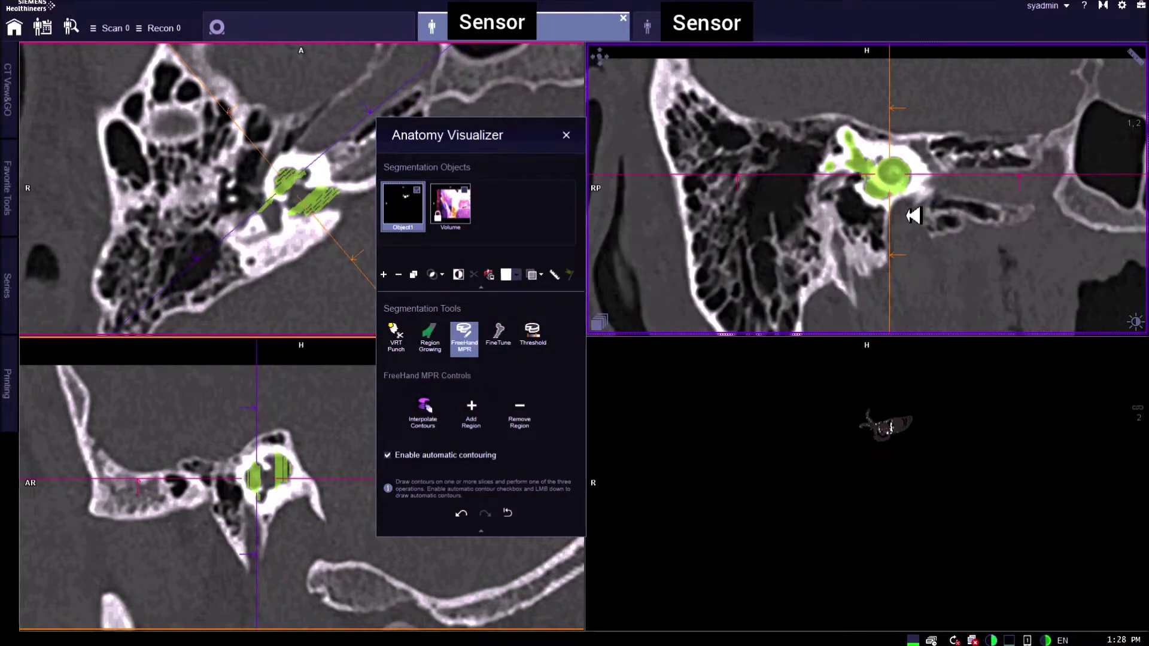
pyautogui.click(899, 178)
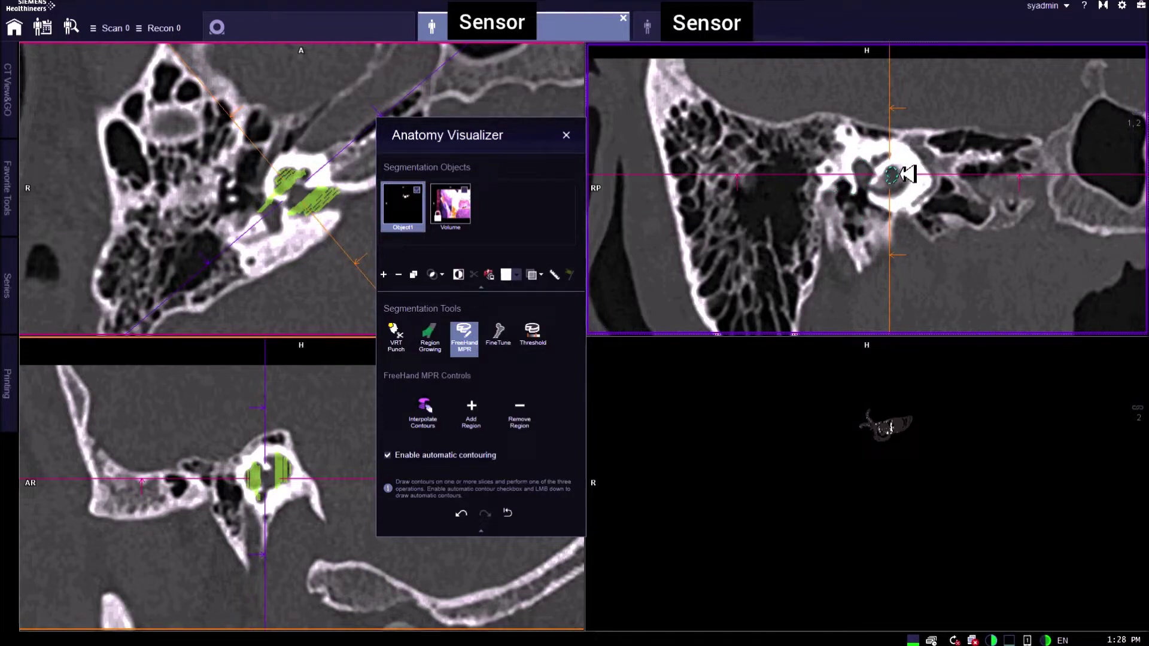
pyautogui.scroll(-2, 954, 201)
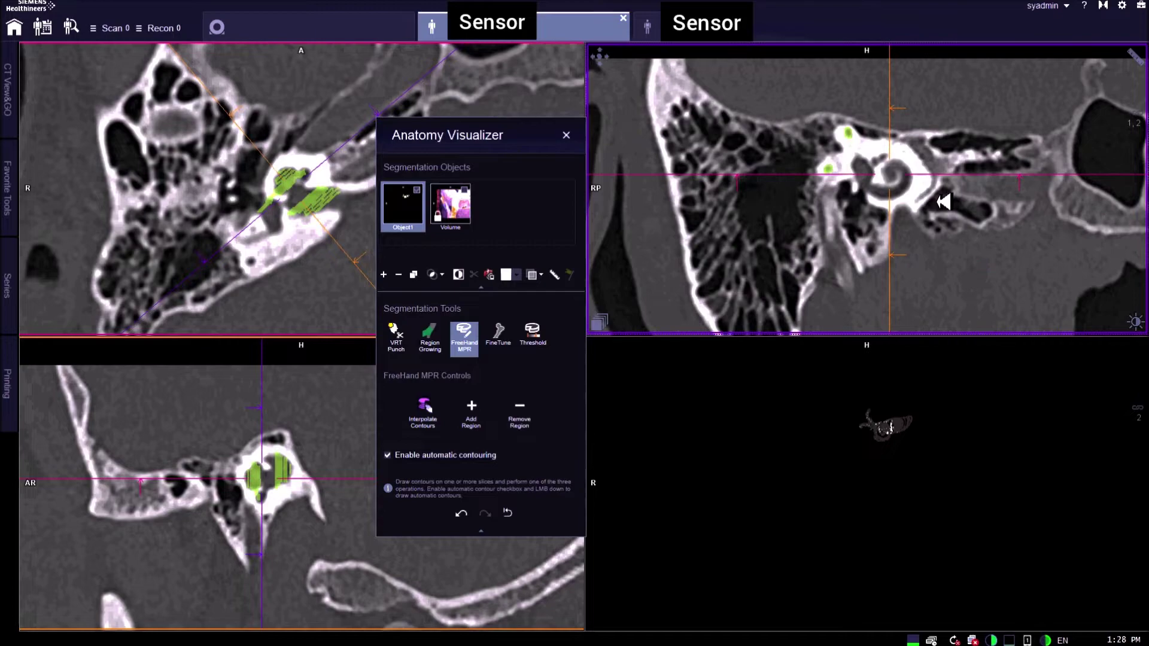
pyautogui.scroll(-2, 891, 178)
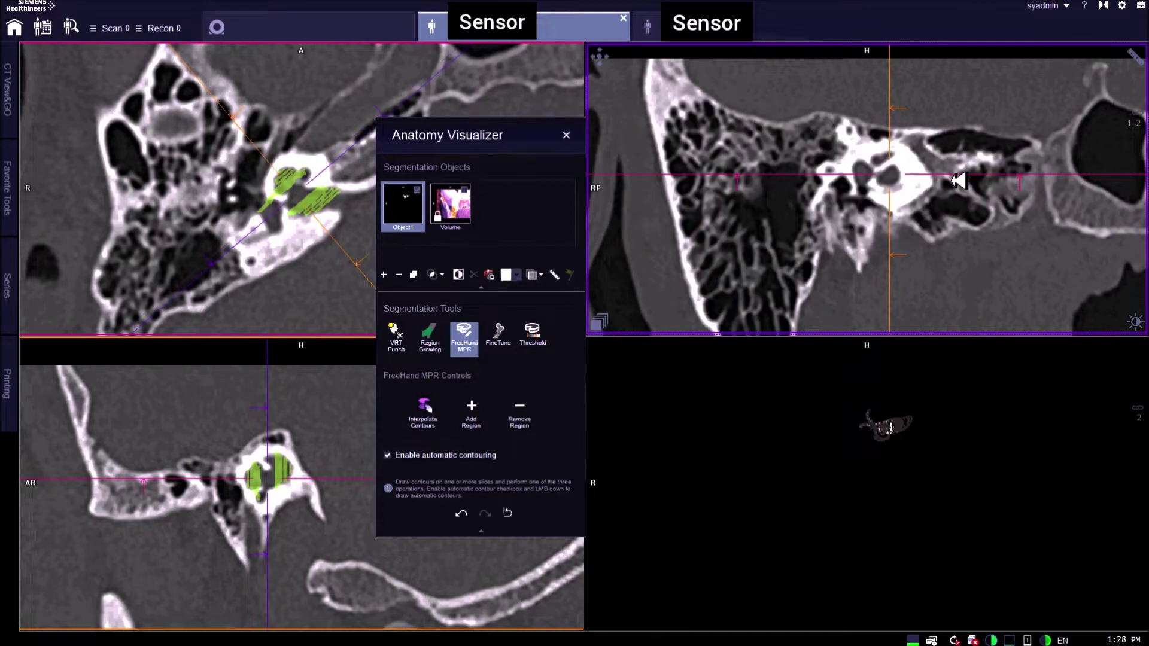
pyautogui.click(905, 182)
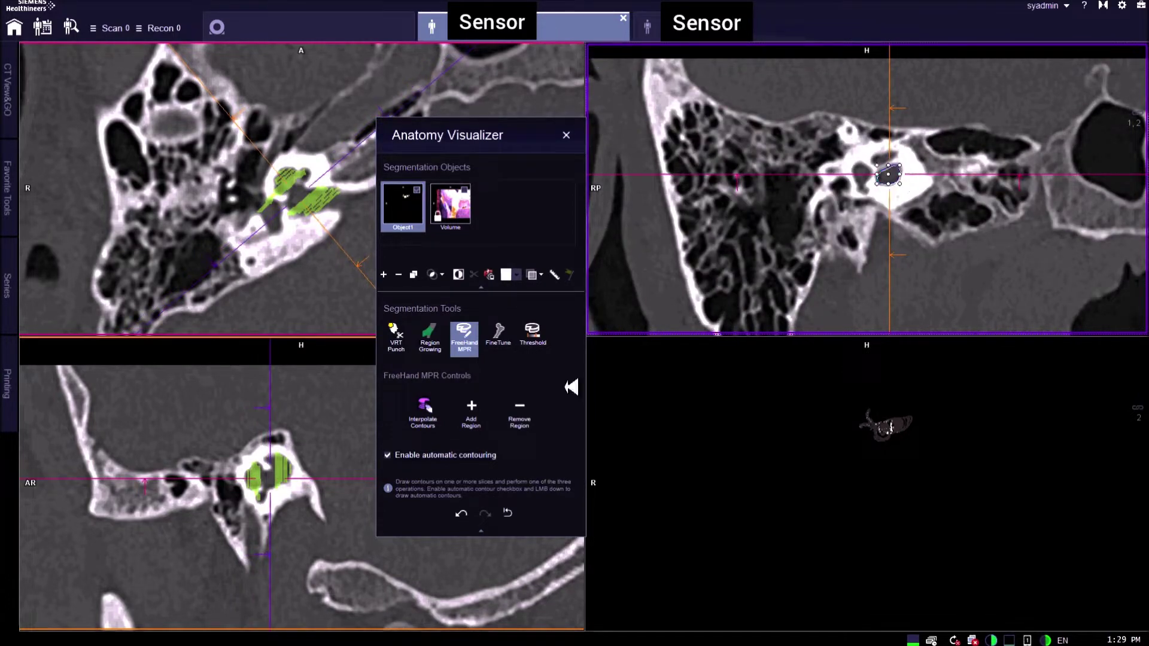
pyautogui.click(472, 419)
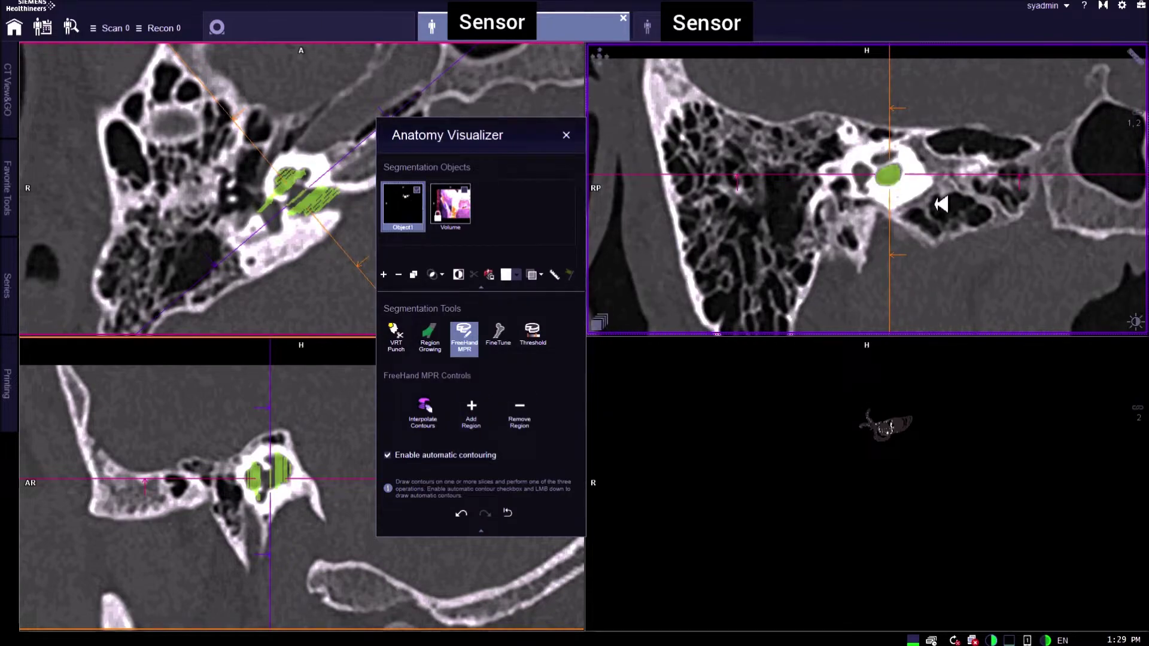
pyautogui.scroll(-3, 949, 204)
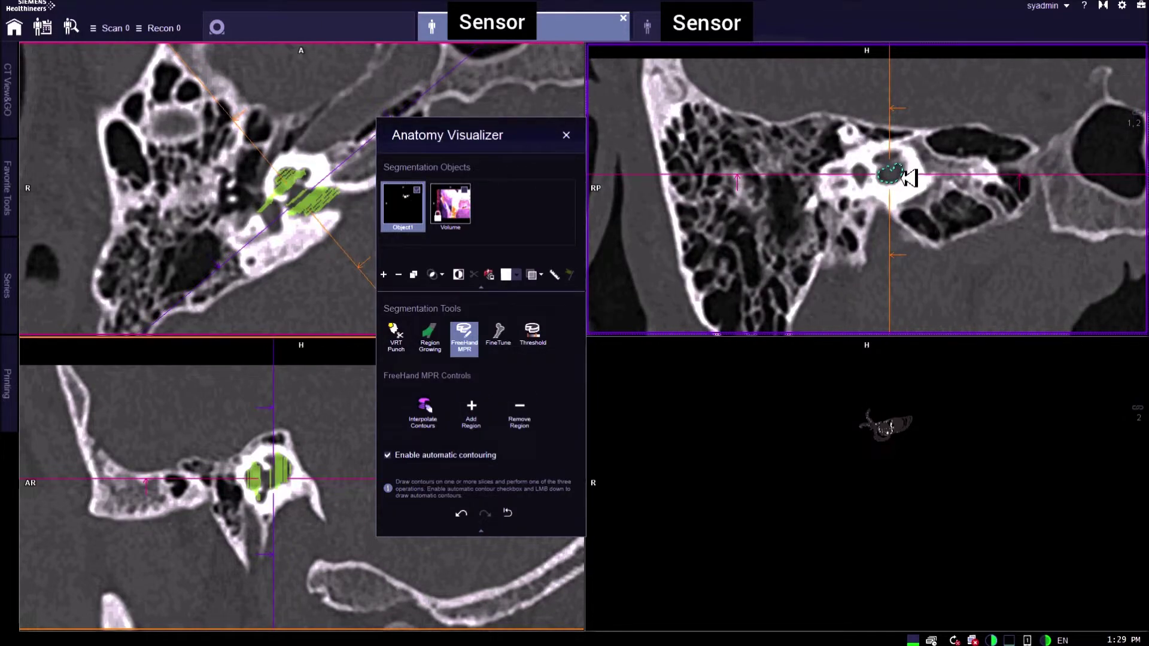
pyautogui.click(472, 413)
# Auto-contour the crescent-shaped lumen directly above the filled round section and add it to the object
pyautogui.scroll(3, 949, 200)
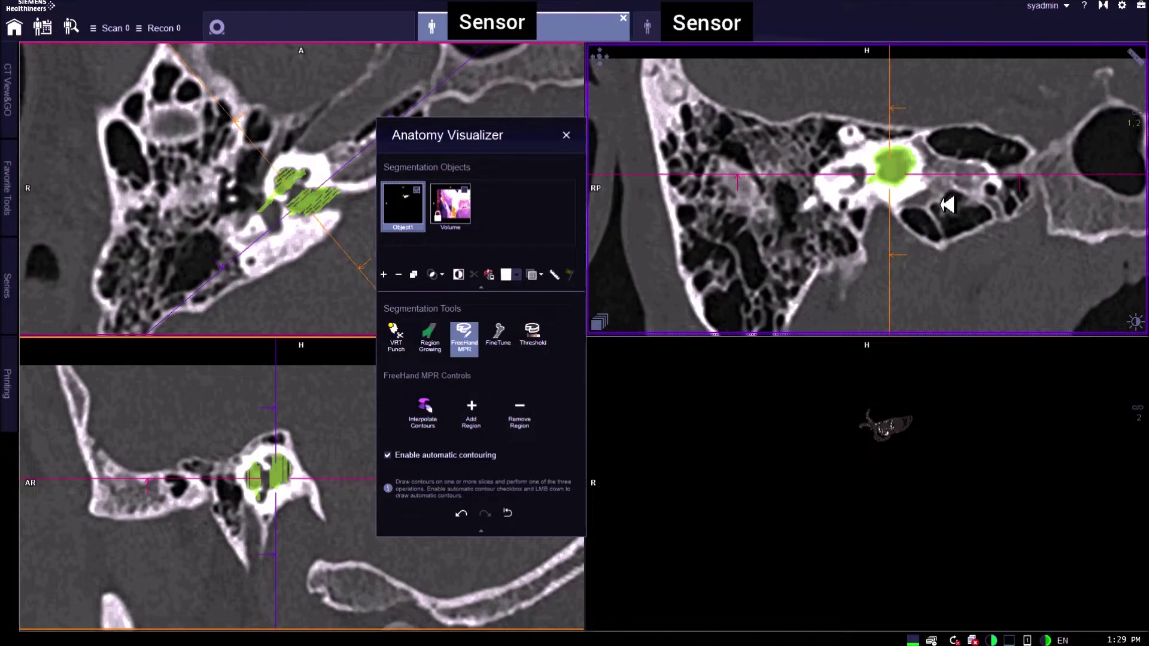
pyautogui.moveTo(894, 157); pyautogui.dragTo(892, 157)
pyautogui.click(472, 413)
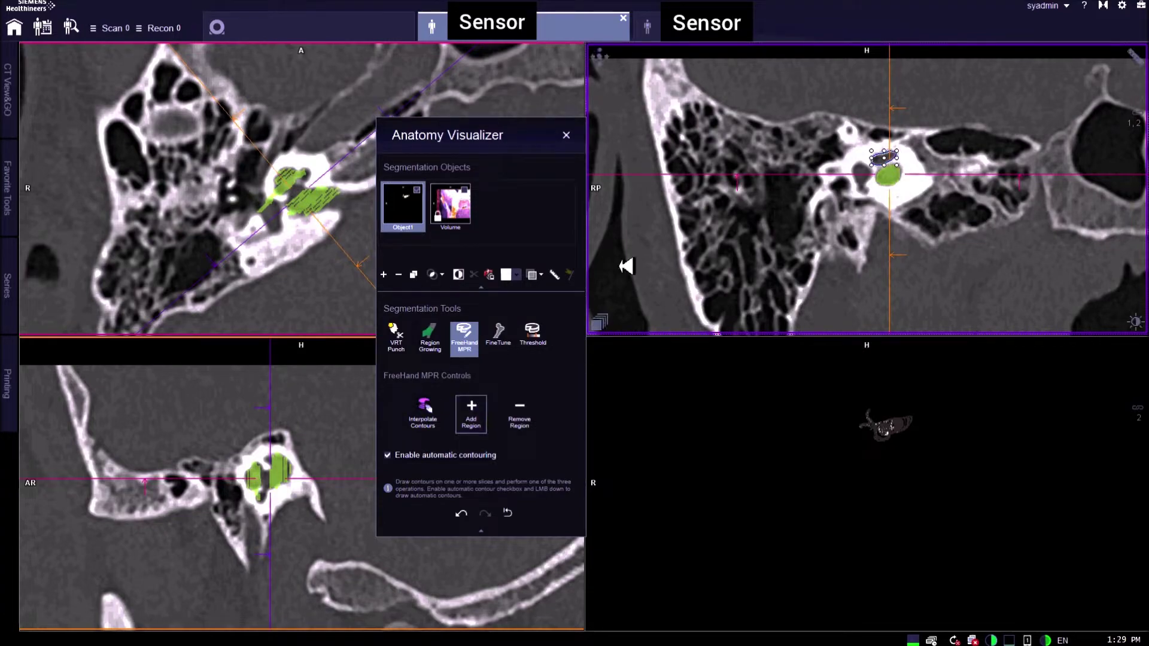
# Auto-contour the small vestibule cross-section beside the filled lumen on this slice and the next one, adding both regions
pyautogui.moveTo(873, 181); pyautogui.dragTo(875, 186)
pyautogui.click(470, 412)
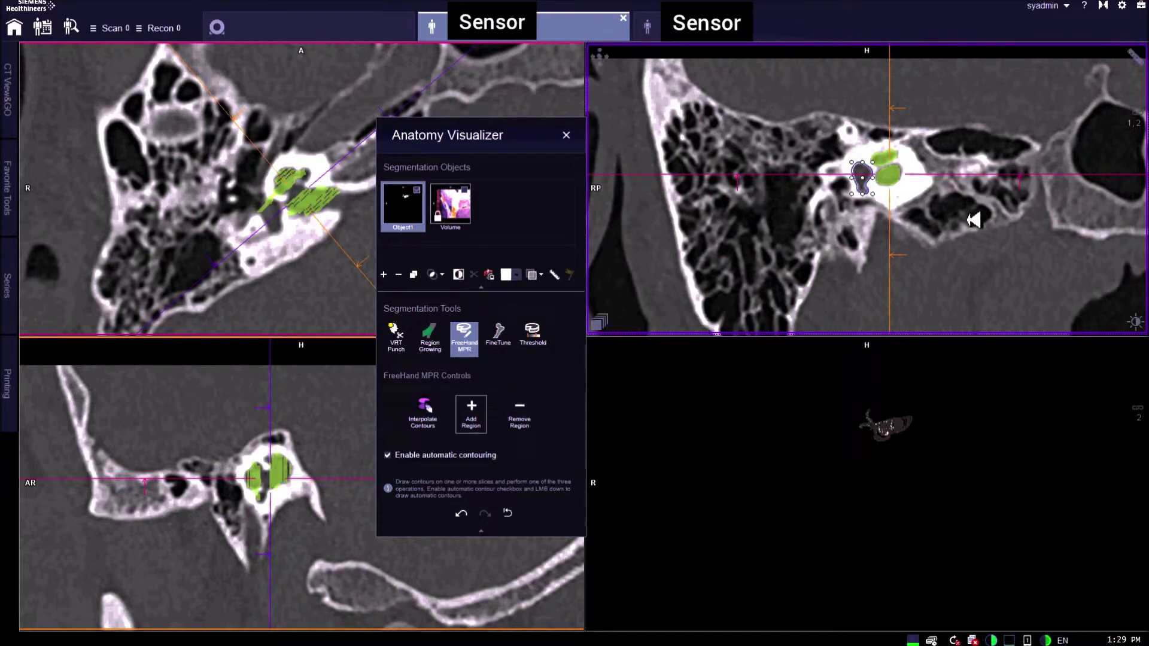
pyautogui.scroll(-2, 964, 218)
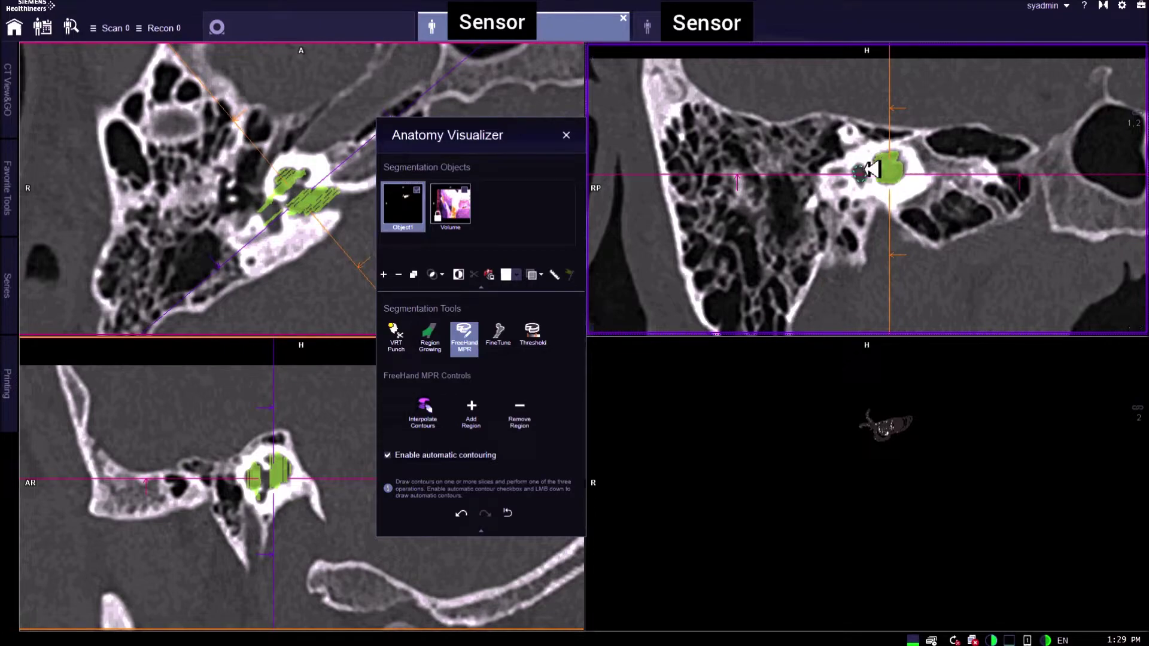
pyautogui.moveTo(865, 170); pyautogui.dragTo(877, 171)
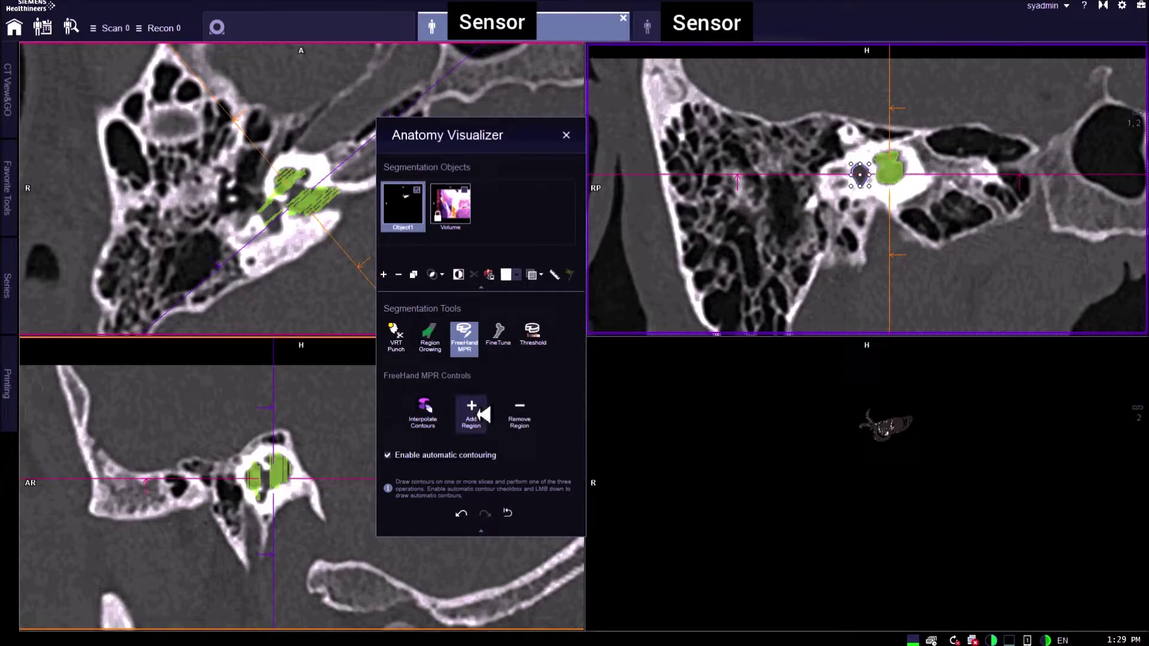
pyautogui.click(471, 412)
# Auto-contour the C-shaped vestibule and canal lumen on the following two slices and add each as a region
pyautogui.scroll(-1, 981, 192)
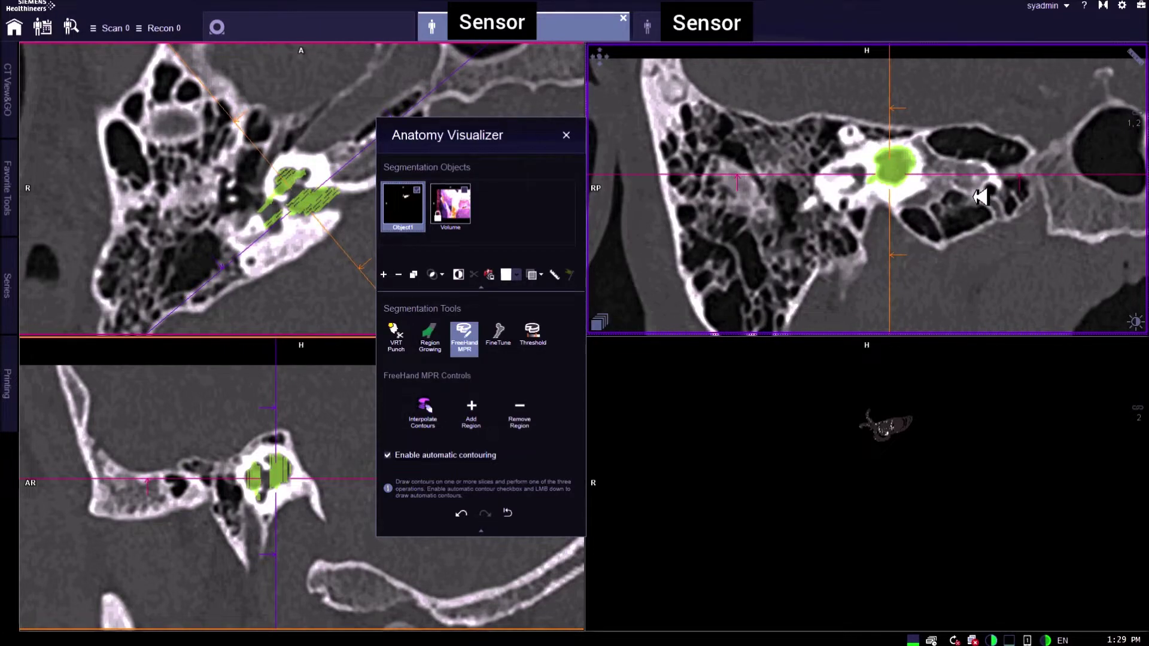
pyautogui.moveTo(862, 193); pyautogui.dragTo(867, 191)
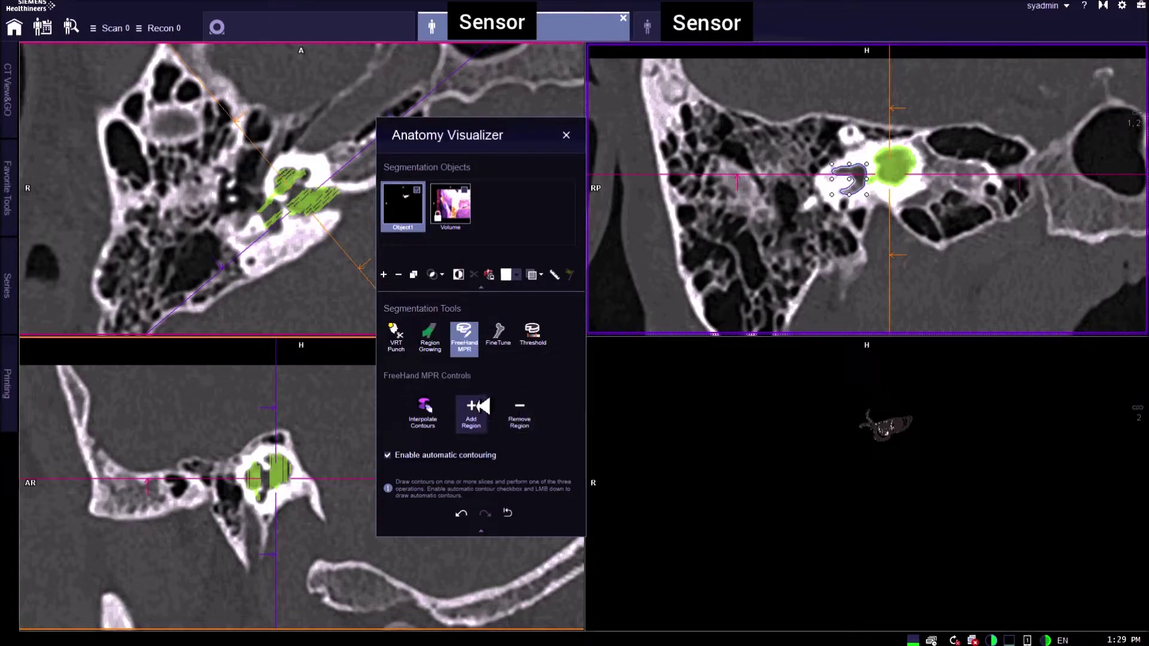
pyautogui.click(473, 407)
pyautogui.scroll(-1, 919, 198)
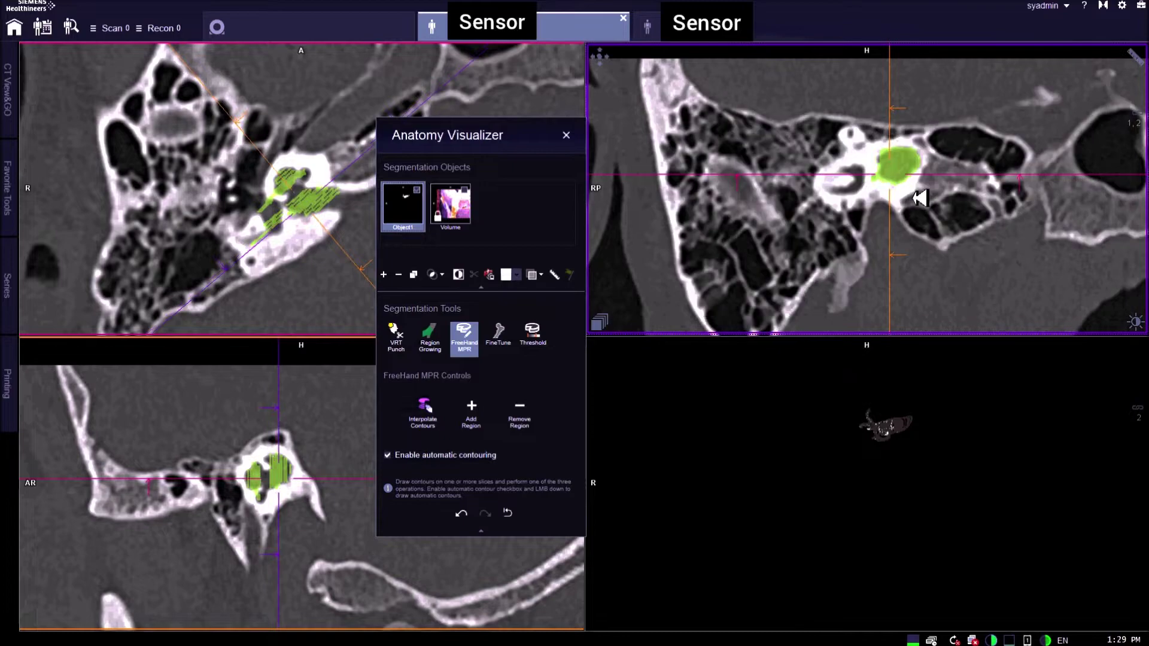
pyautogui.moveTo(872, 175)
pyautogui.mouseDown()
pyautogui.moveTo(861, 170)
pyautogui.moveTo(869, 186)
pyautogui.mouseUp()
pyautogui.click(472, 409)
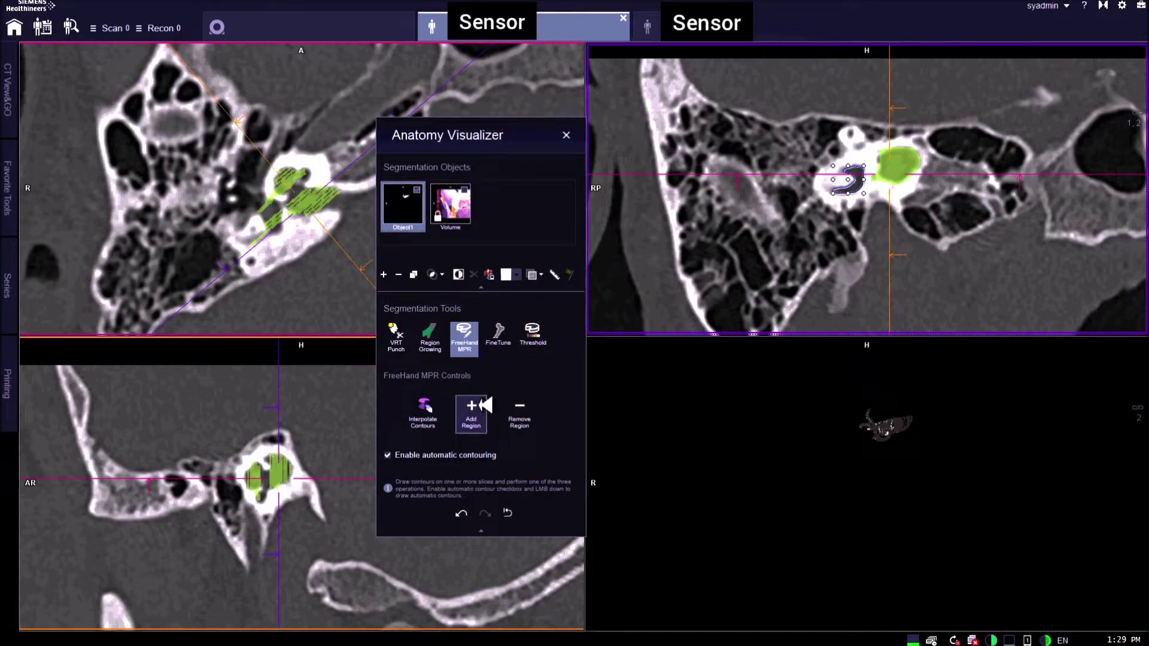
# Auto-contour the C-shaped canal lumen on the next slice and its separate small cross-sections on the following slice, adding all regions
pyautogui.scroll(-2, 876, 222)
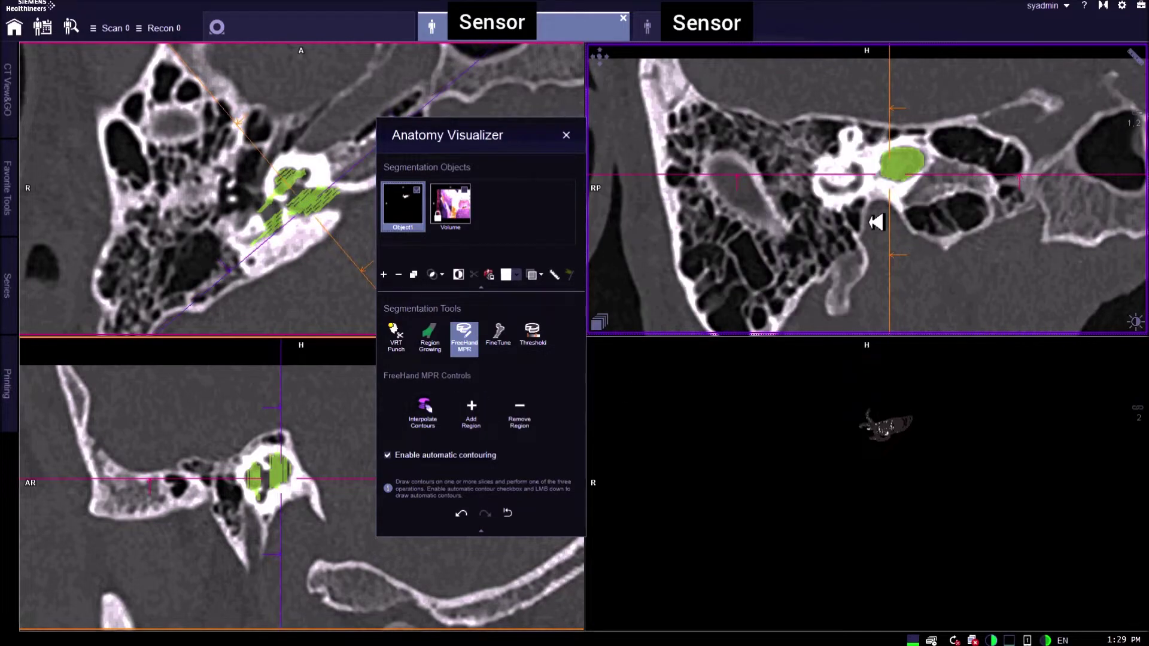
pyautogui.moveTo(849, 189)
pyautogui.mouseDown()
pyautogui.moveTo(862, 174)
pyautogui.moveTo(825, 182)
pyautogui.moveTo(838, 191)
pyautogui.mouseUp()
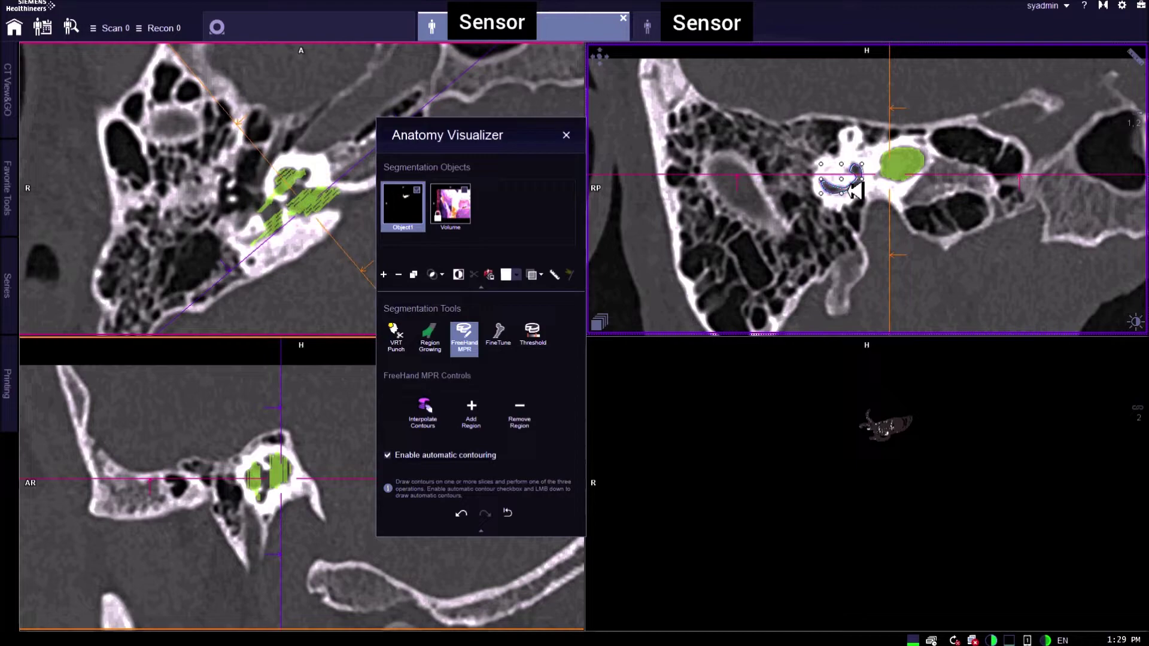
pyautogui.click(479, 406)
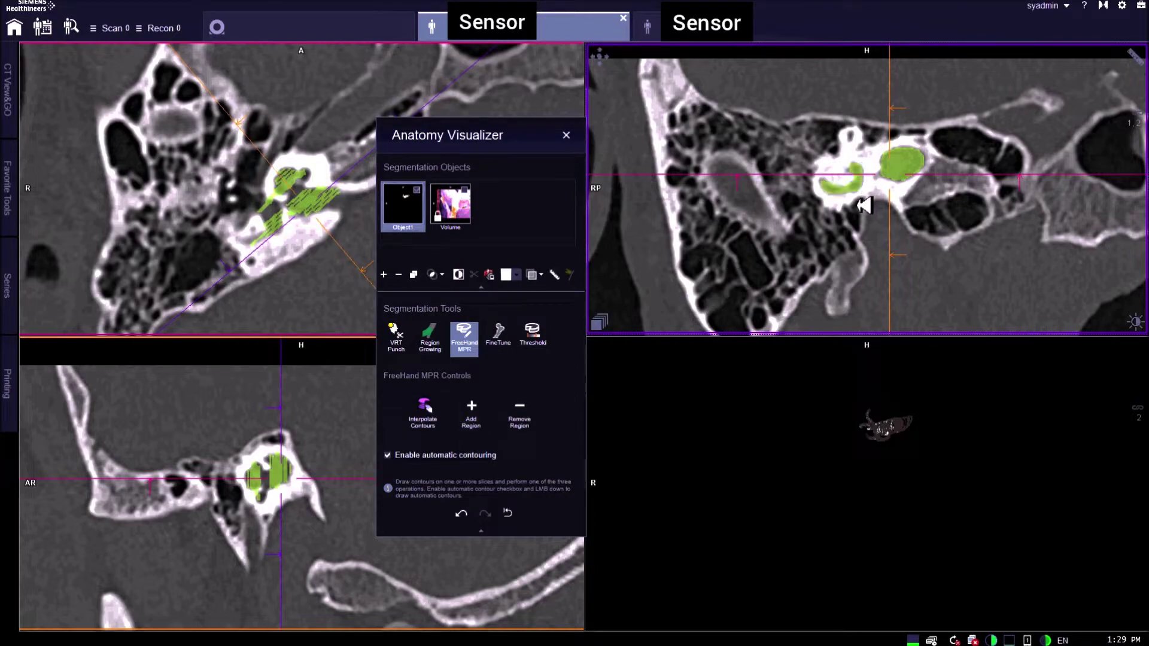
pyautogui.scroll(-2, 863, 206)
pyautogui.moveTo(838, 189); pyautogui.dragTo(836, 190)
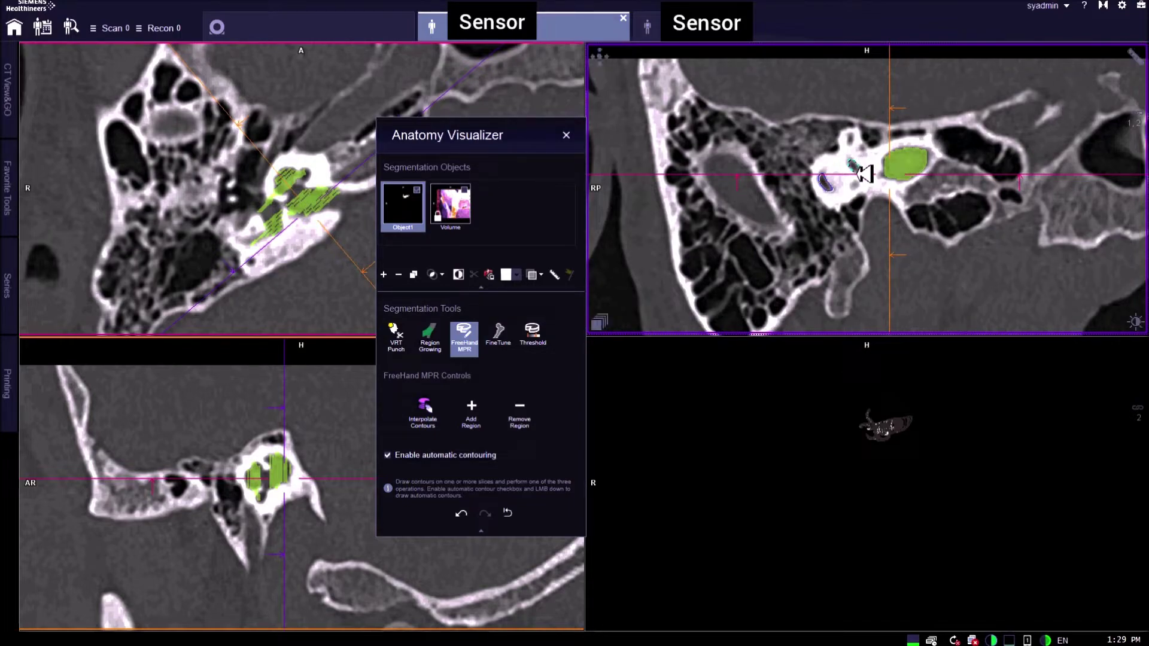
pyautogui.moveTo(855, 186); pyautogui.dragTo(860, 185)
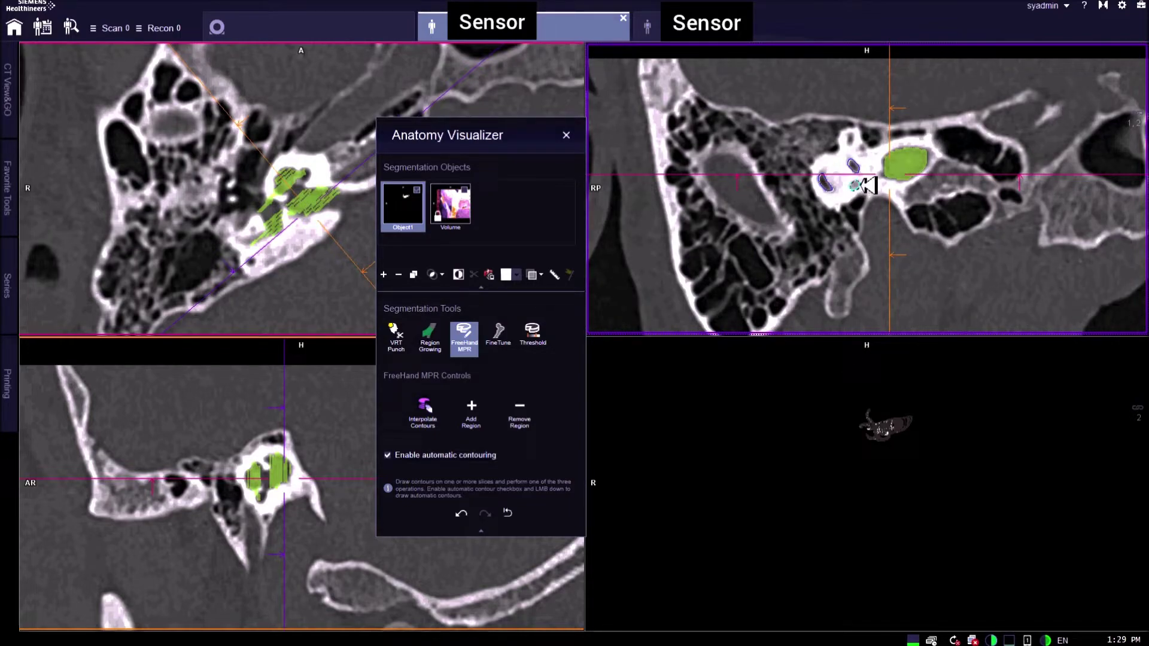
pyautogui.click(471, 410)
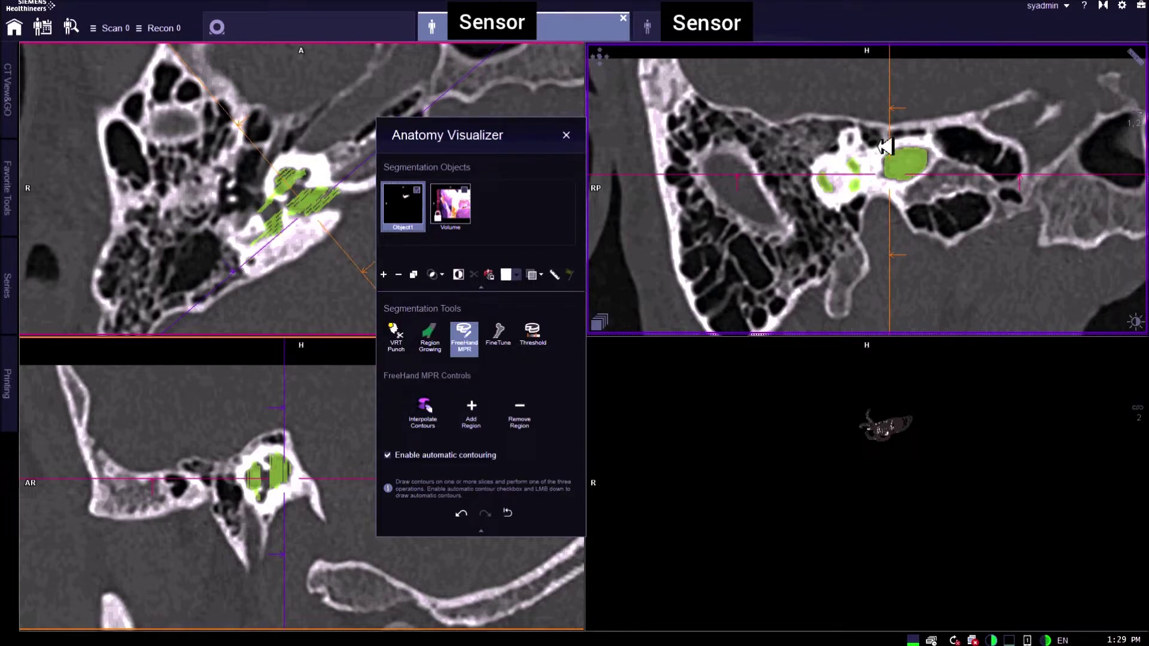
# With automatic contouring off, outline the cochlear spiral and adjoining vestibule freehand on the unfilled cochlea slice and add the region
pyautogui.scroll(-3, 862, 179)
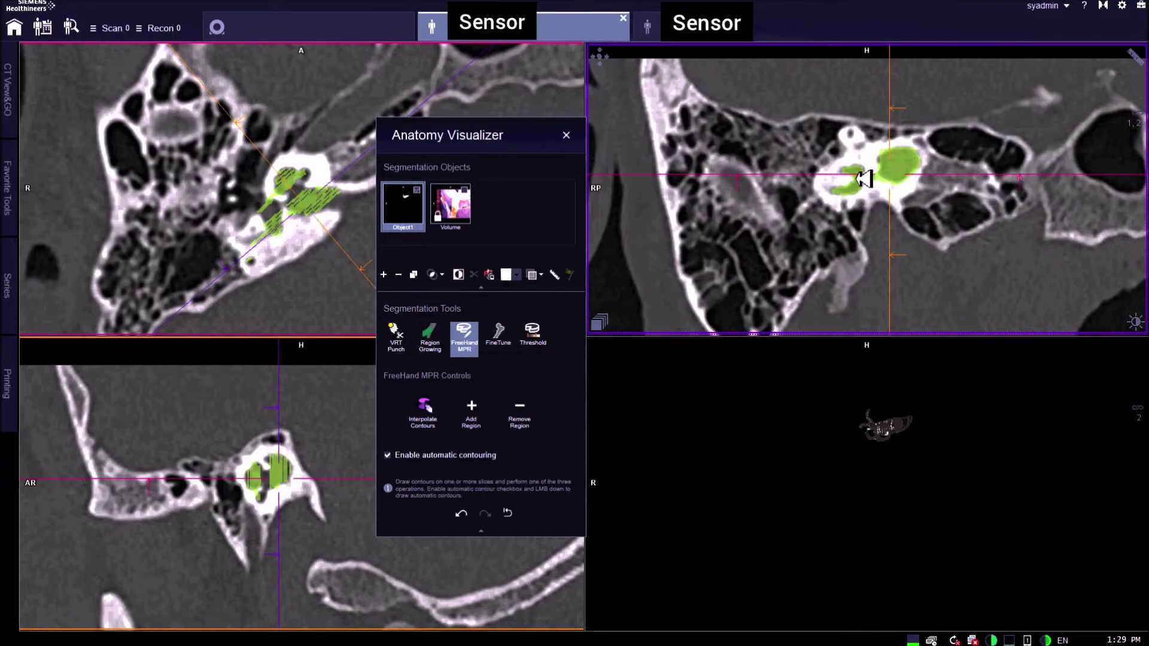
pyautogui.scroll(-2, 862, 178)
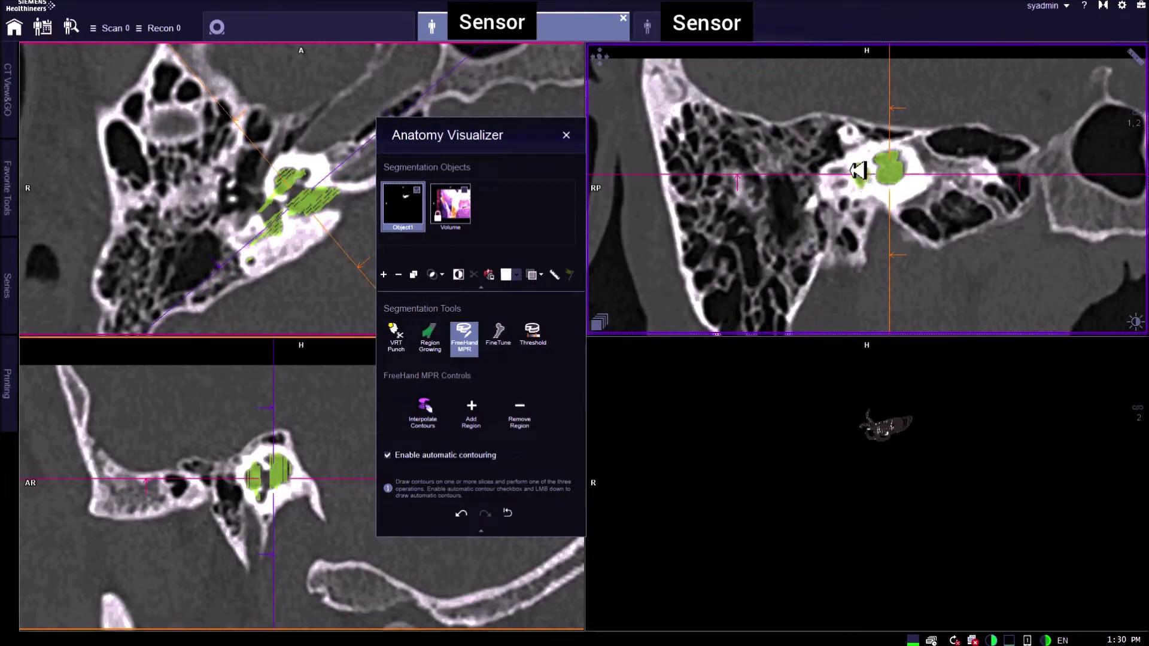
pyautogui.scroll(-4, 856, 170)
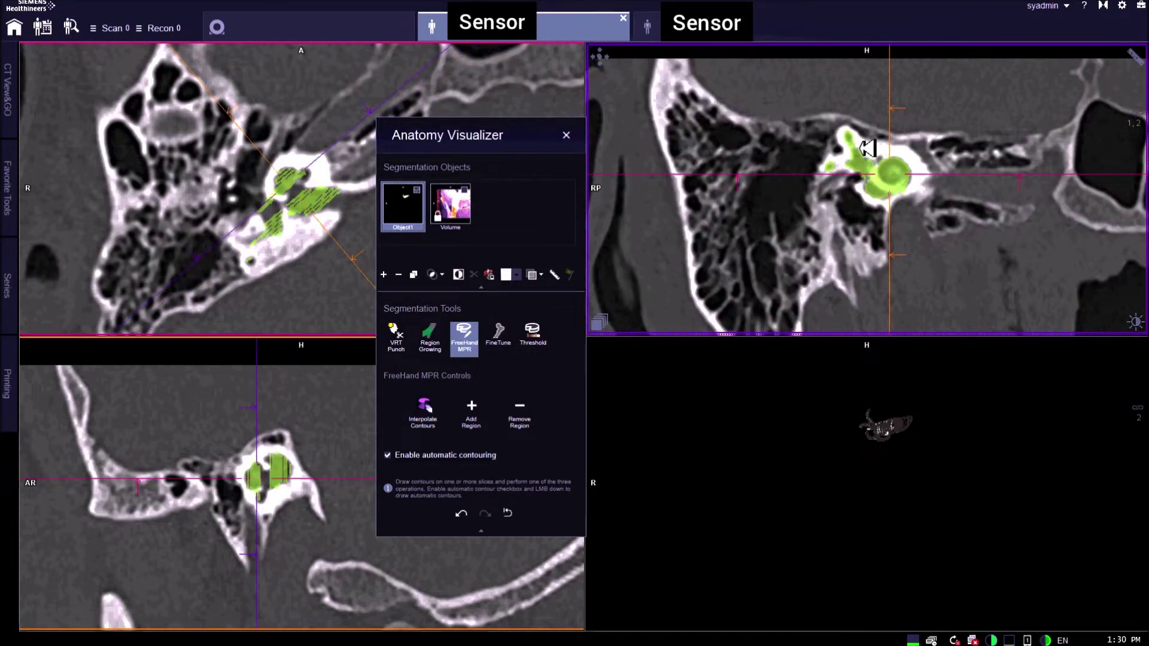
pyautogui.scroll(2, 891, 174)
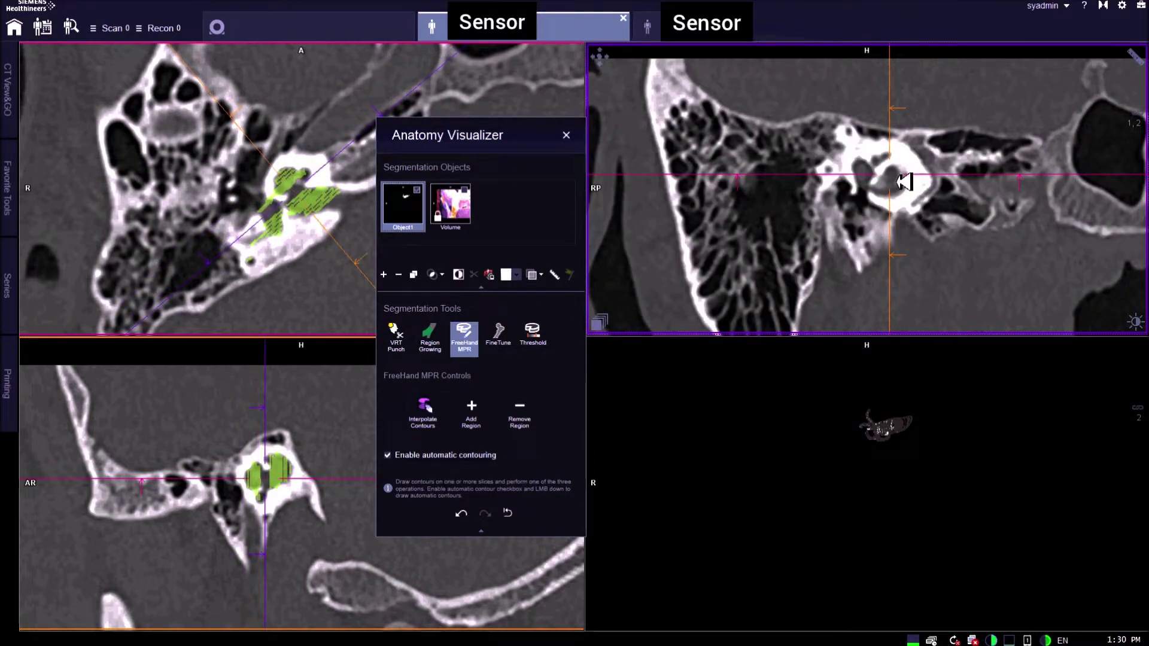
pyautogui.scroll(-1, 904, 180)
pyautogui.scroll(-1, 902, 181)
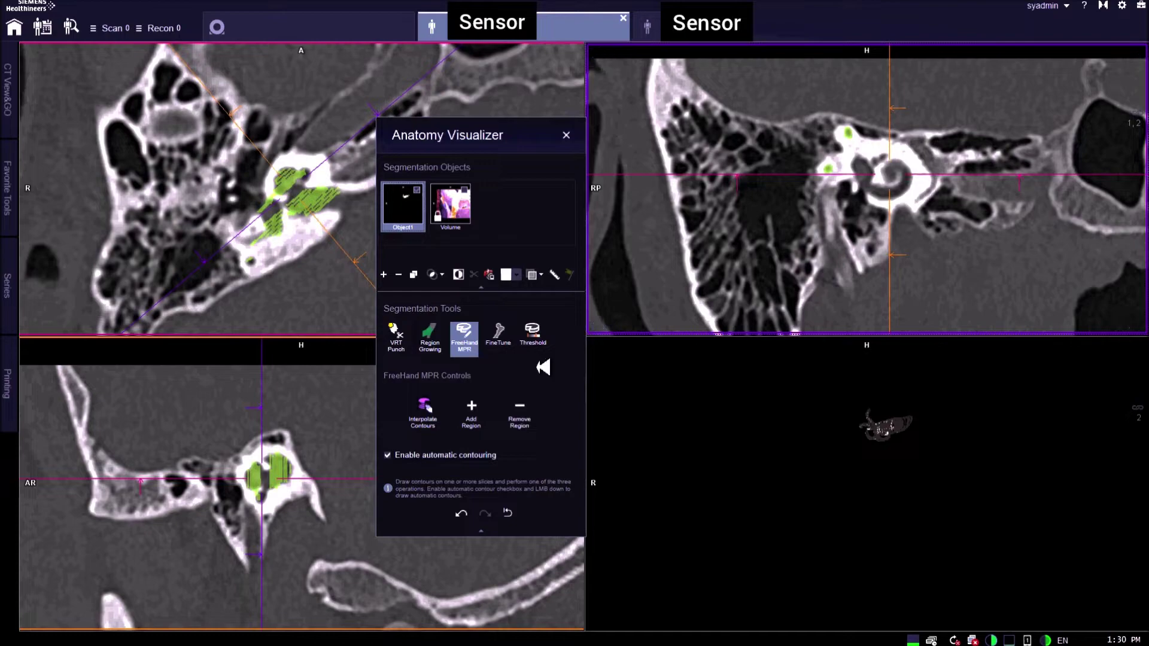
pyautogui.click(387, 455)
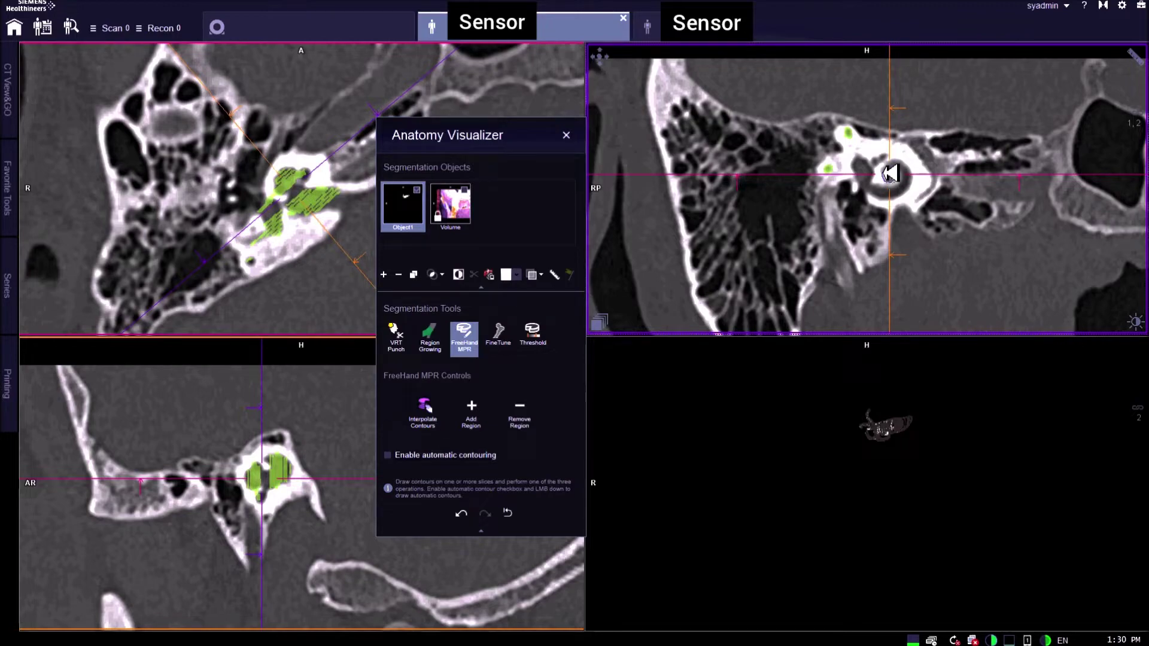
pyautogui.moveTo(888, 173)
pyautogui.mouseDown()
pyautogui.moveTo(904, 157)
pyautogui.moveTo(914, 174)
pyautogui.mouseUp()
pyautogui.moveTo(891, 198)
pyautogui.mouseDown()
pyautogui.moveTo(869, 187)
pyautogui.moveTo(857, 154)
pyautogui.moveTo(875, 158)
pyautogui.moveTo(889, 187)
pyautogui.moveTo(905, 176)
pyautogui.mouseUp()
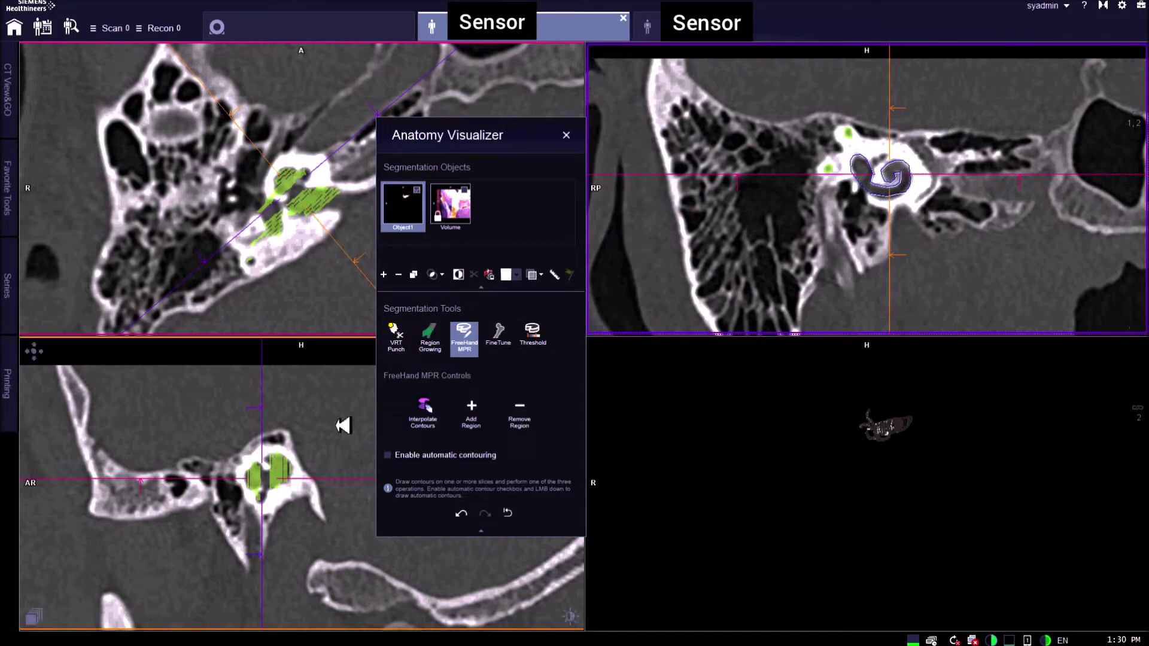
pyautogui.click(471, 413)
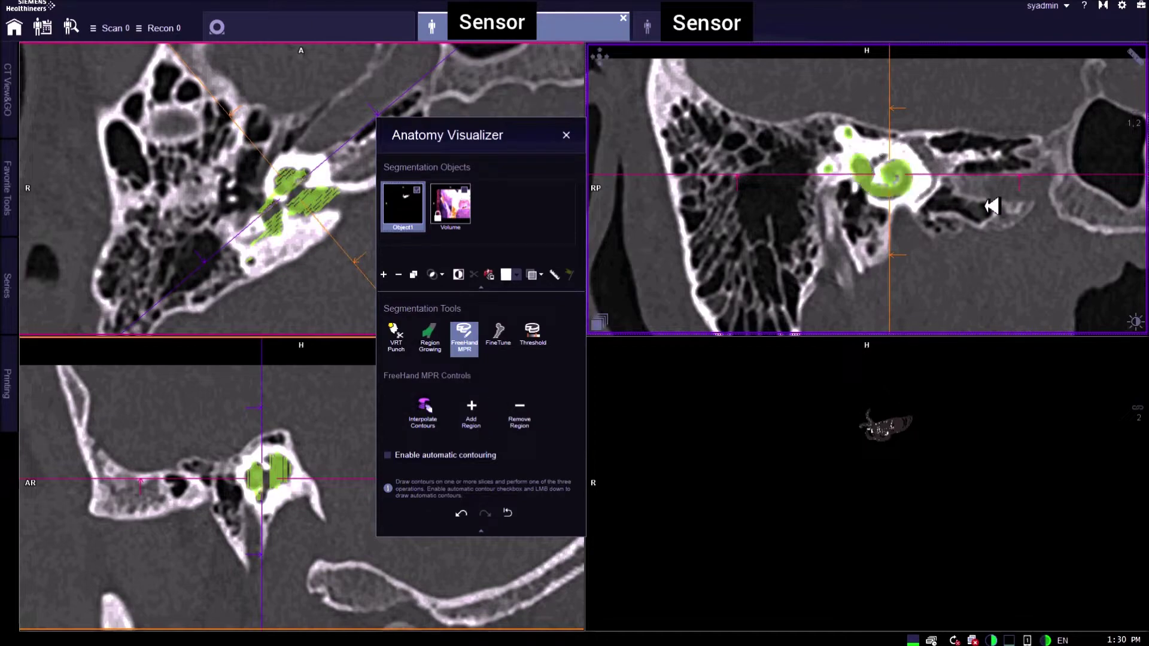
# Outline the uncovered gaps along the cochlear turns and beside the vestibule freehand on the neighbouring filled slice and add them as regions
pyautogui.scroll(-2, 987, 205)
pyautogui.moveTo(913, 191)
pyautogui.mouseDown()
pyautogui.moveTo(905, 159)
pyautogui.moveTo(888, 174)
pyautogui.mouseUp()
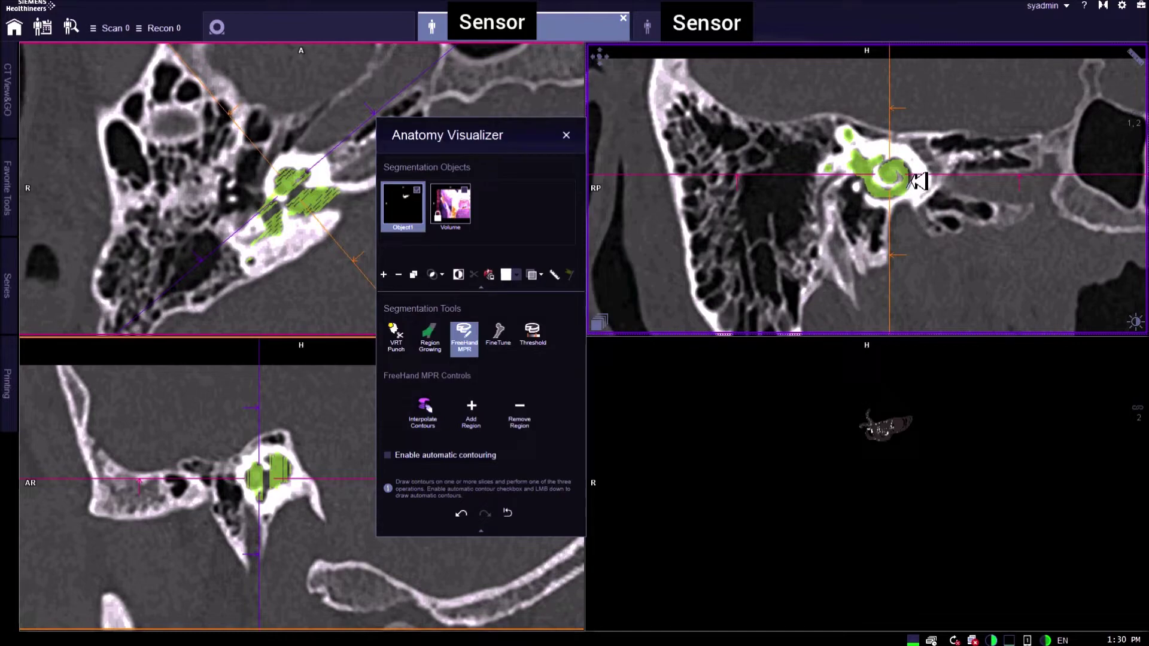
pyautogui.moveTo(914, 162)
pyautogui.mouseDown()
pyautogui.moveTo(898, 163)
pyautogui.moveTo(908, 174)
pyautogui.mouseUp()
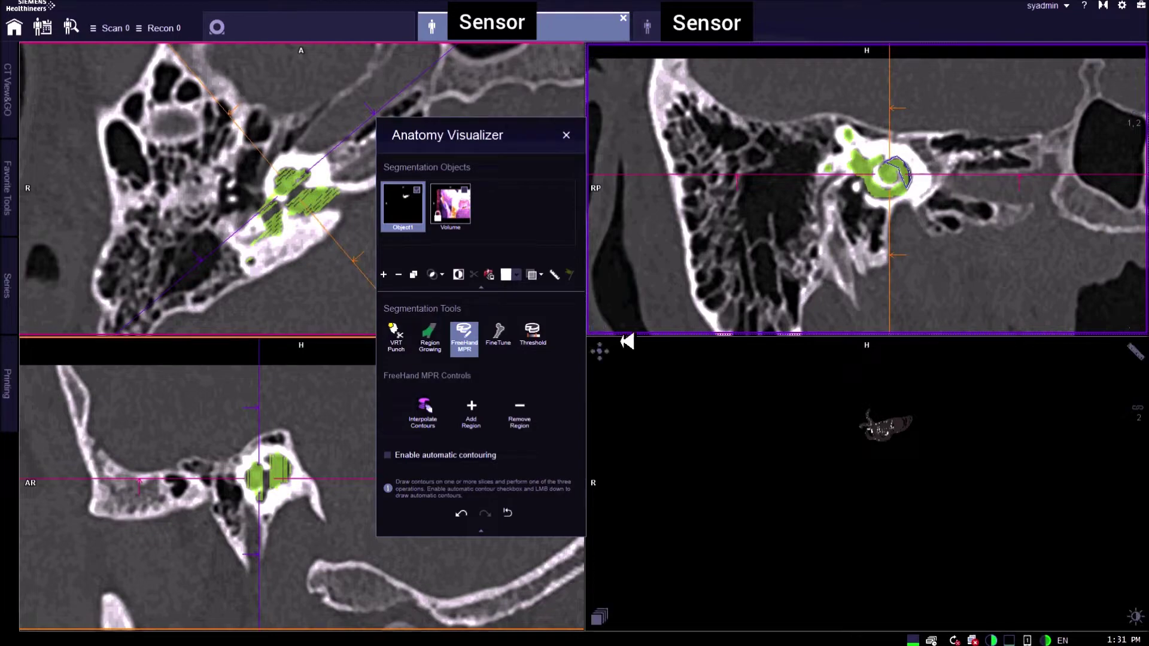
pyautogui.click(471, 411)
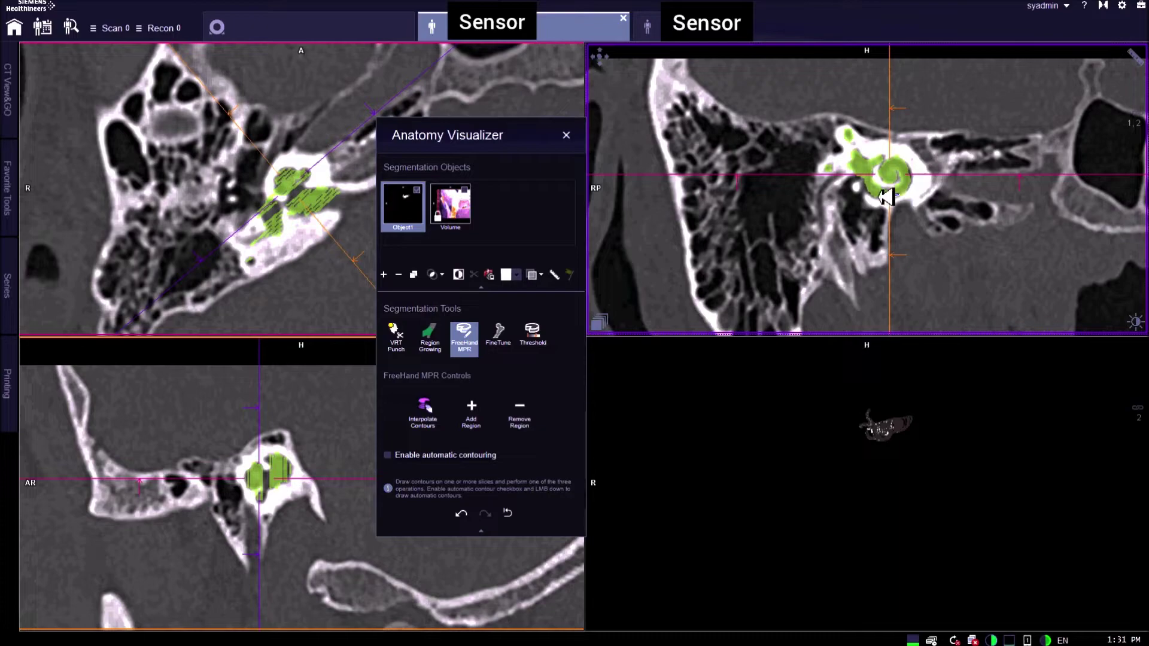
pyautogui.moveTo(874, 191); pyautogui.dragTo(865, 176)
pyautogui.moveTo(911, 173); pyautogui.dragTo(906, 193)
pyautogui.click(471, 413)
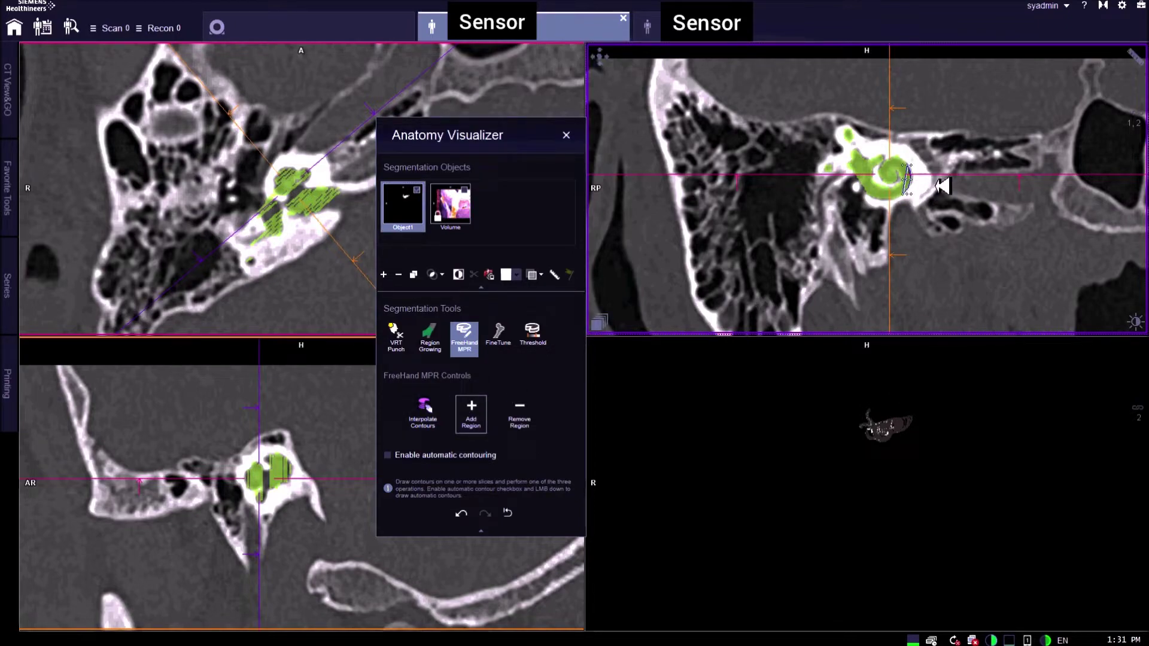
# With automatic contouring on, contour the small lumen directly above the cochlear spiral on the spiral slice and the next unfilled one, adding both regions
pyautogui.scroll(-1, 925, 201)
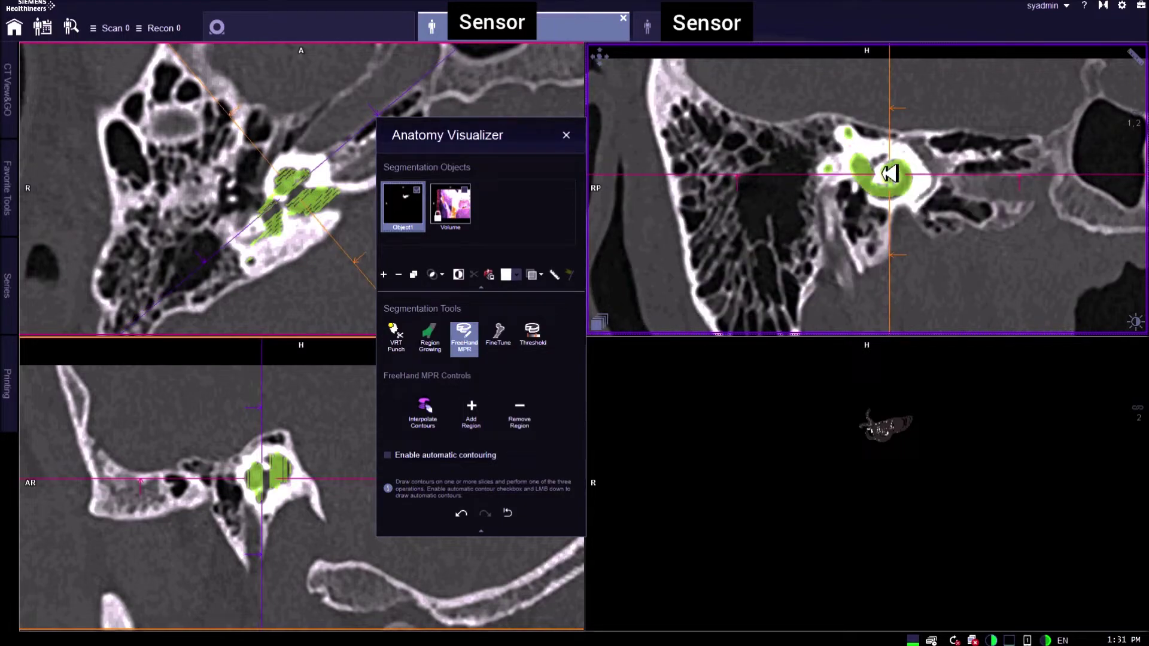
pyautogui.click(443, 455)
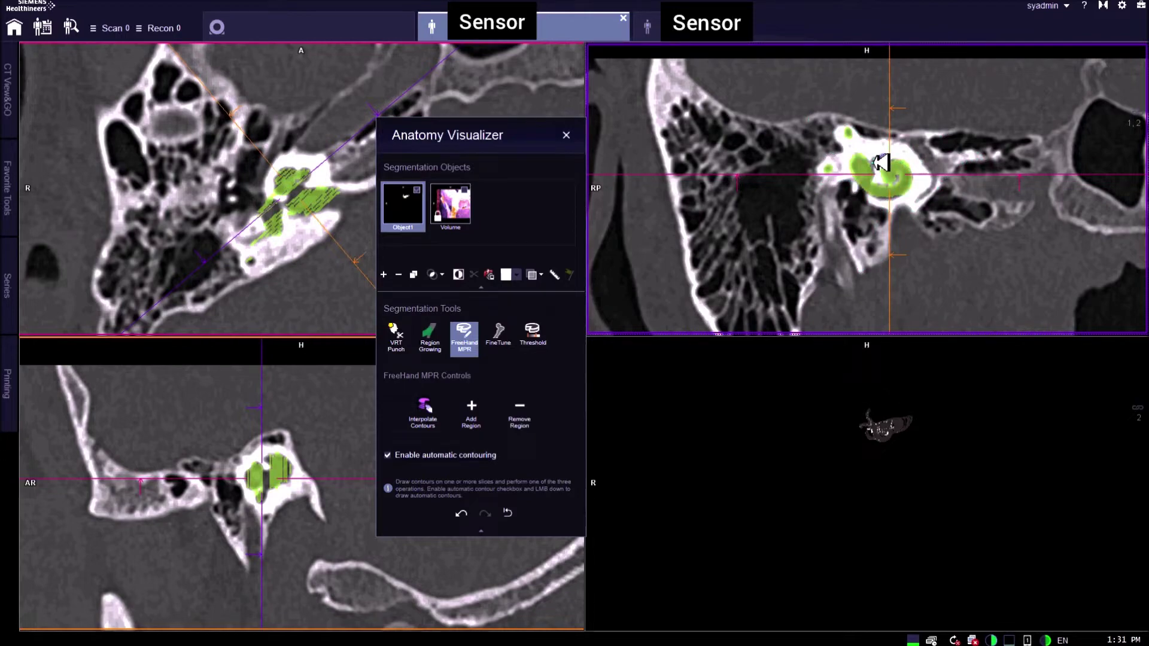
pyautogui.click(471, 411)
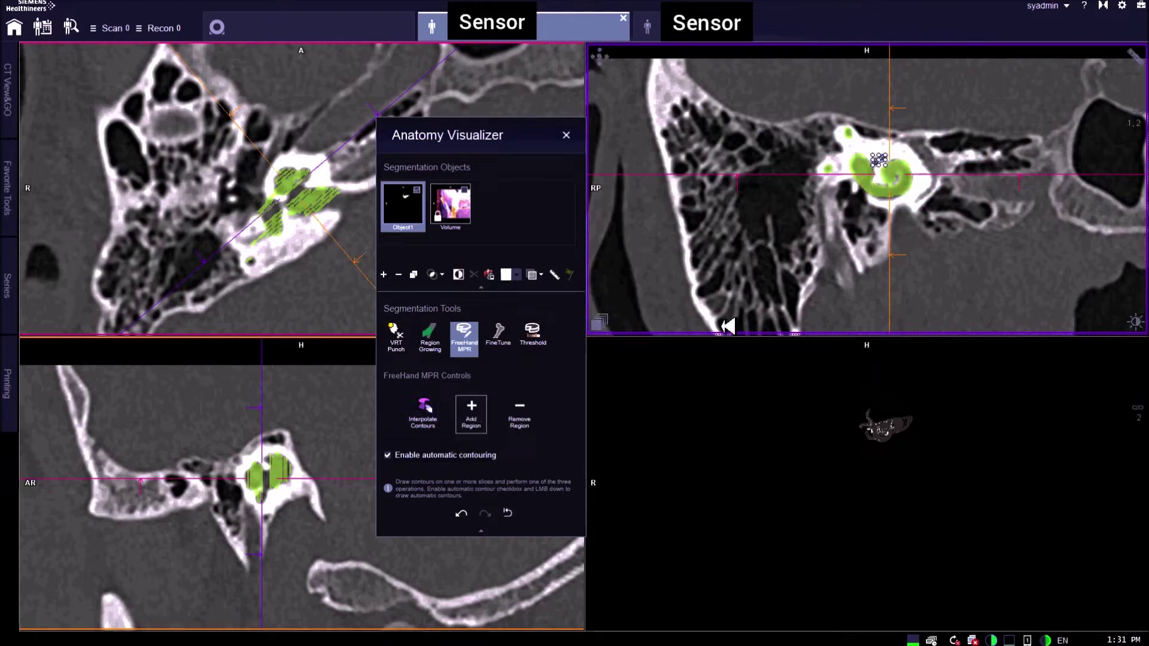
pyautogui.scroll(-2, 979, 222)
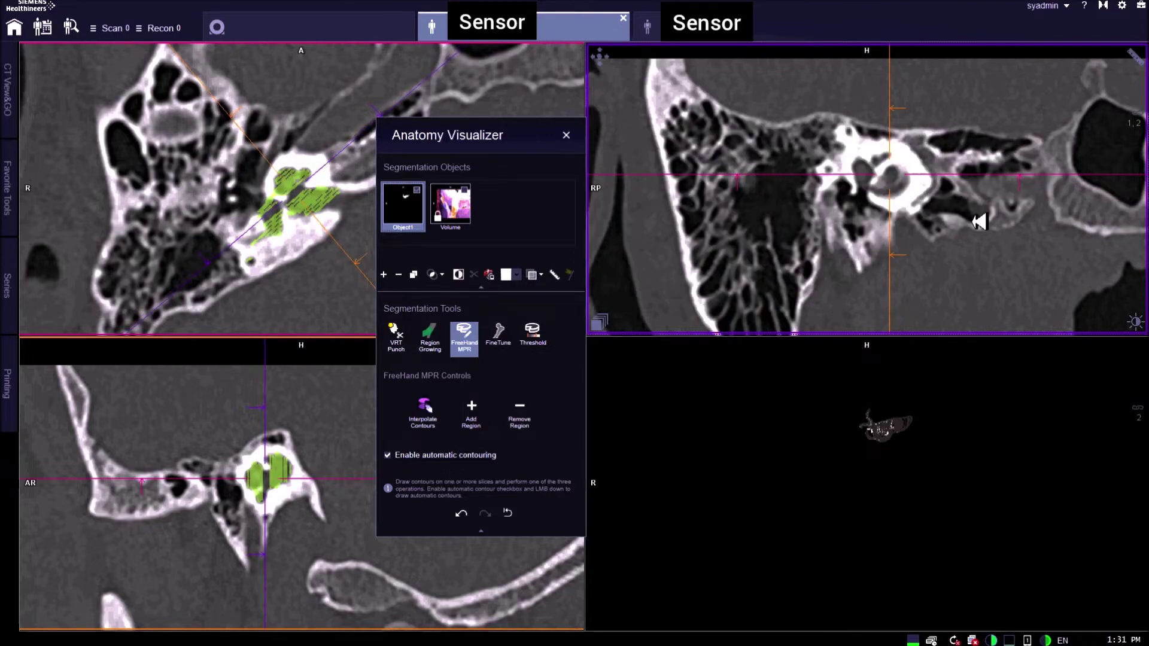
pyautogui.moveTo(878, 160); pyautogui.dragTo(890, 162)
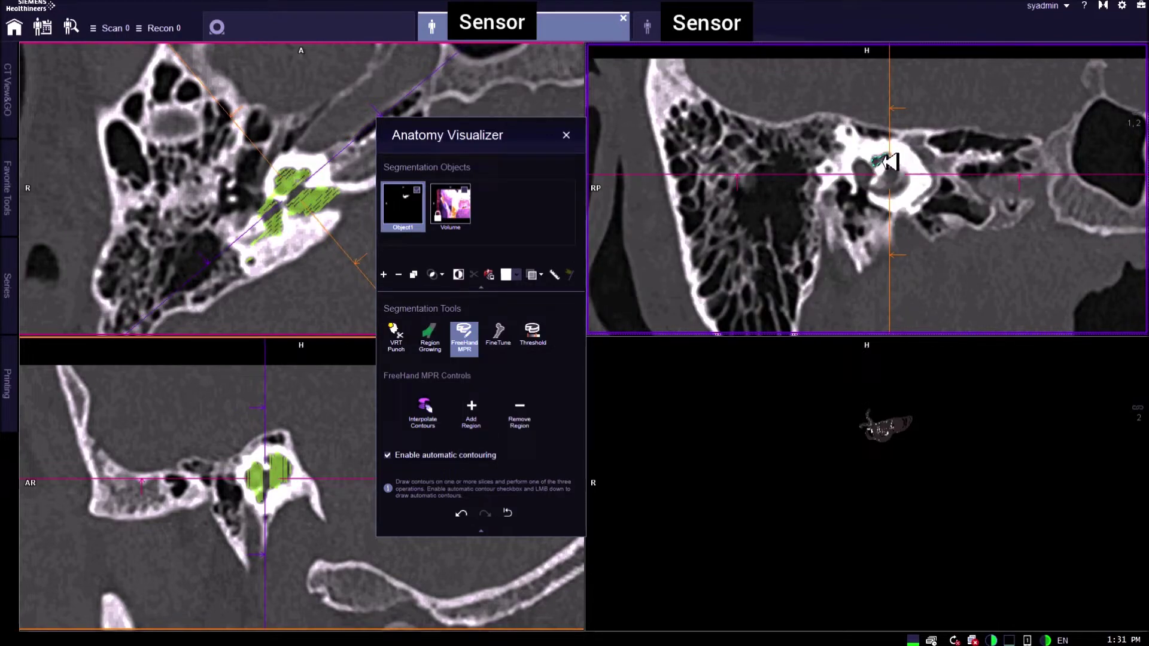
pyautogui.click(471, 409)
# With automatic contouring off, outline the curved cochlear turn below the filled crescent freehand and add it to the object
pyautogui.click(461, 455)
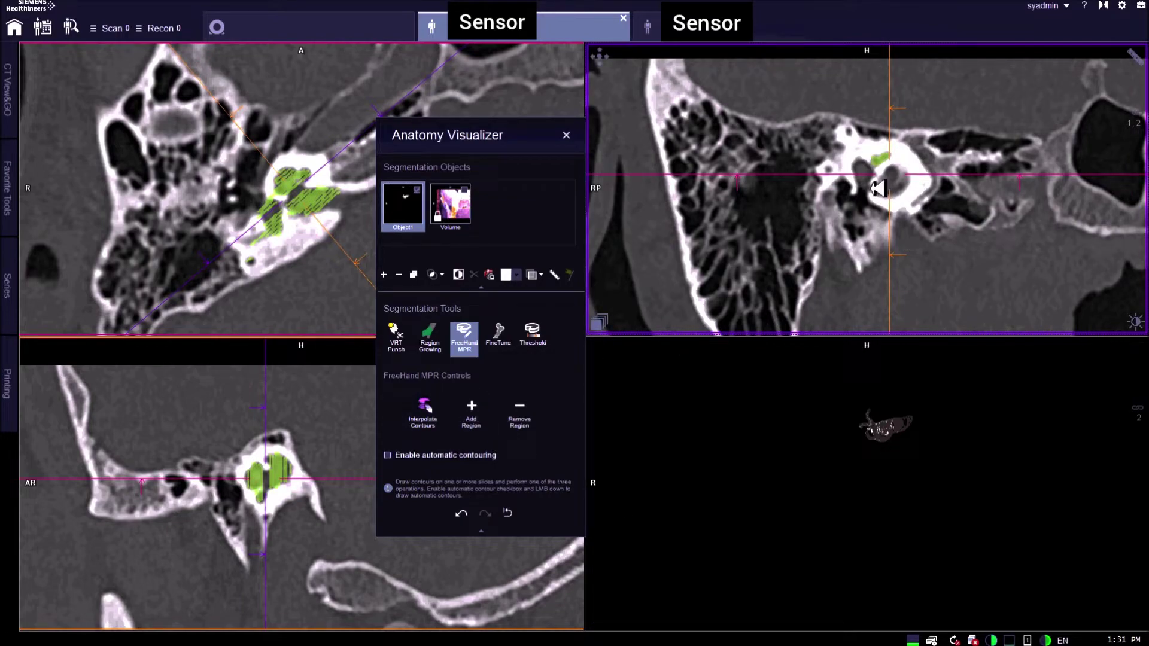
pyautogui.moveTo(868, 189)
pyautogui.mouseDown()
pyautogui.moveTo(906, 196)
pyautogui.moveTo(908, 172)
pyautogui.mouseUp()
pyautogui.moveTo(891, 187); pyautogui.dragTo(874, 189)
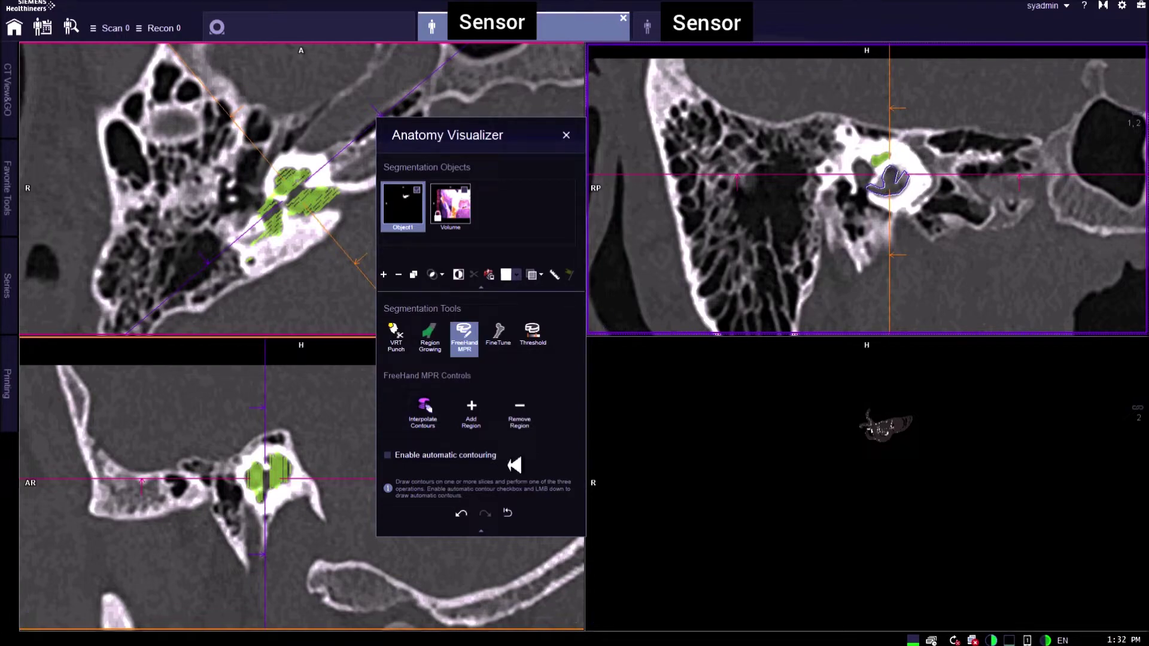
pyautogui.click(471, 413)
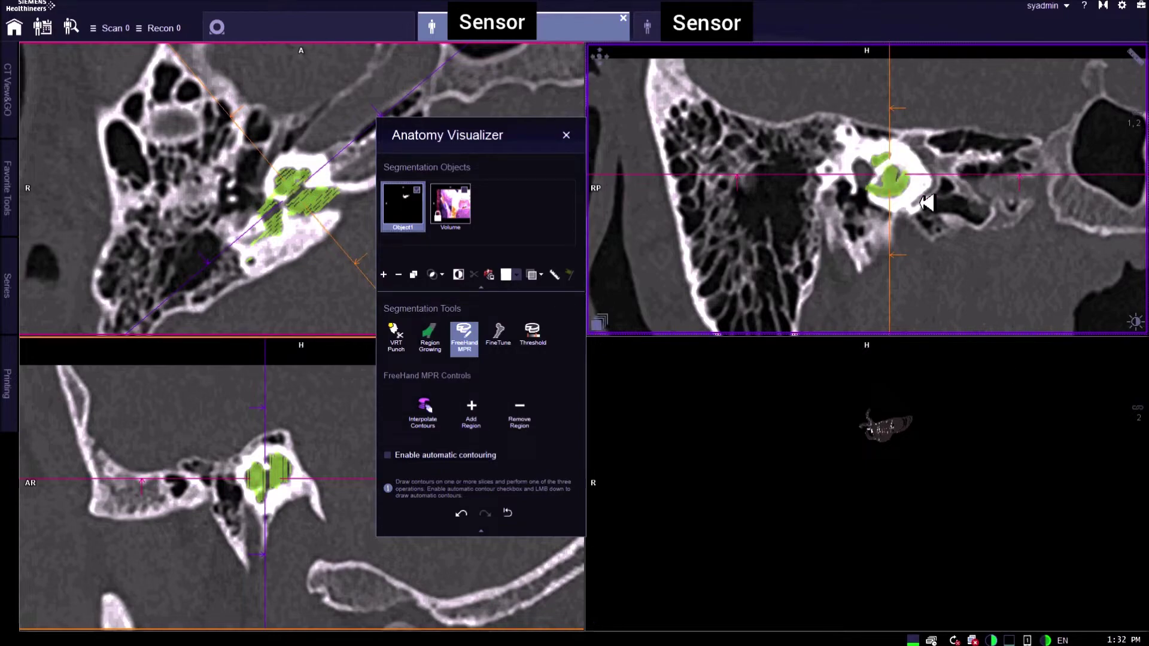
# Auto-contour the central round cochlear lumen and the crescent-shaped lumen above it on the next unfilled slice, adding both regions
pyautogui.scroll(-2, 913, 197)
pyautogui.click(412, 456)
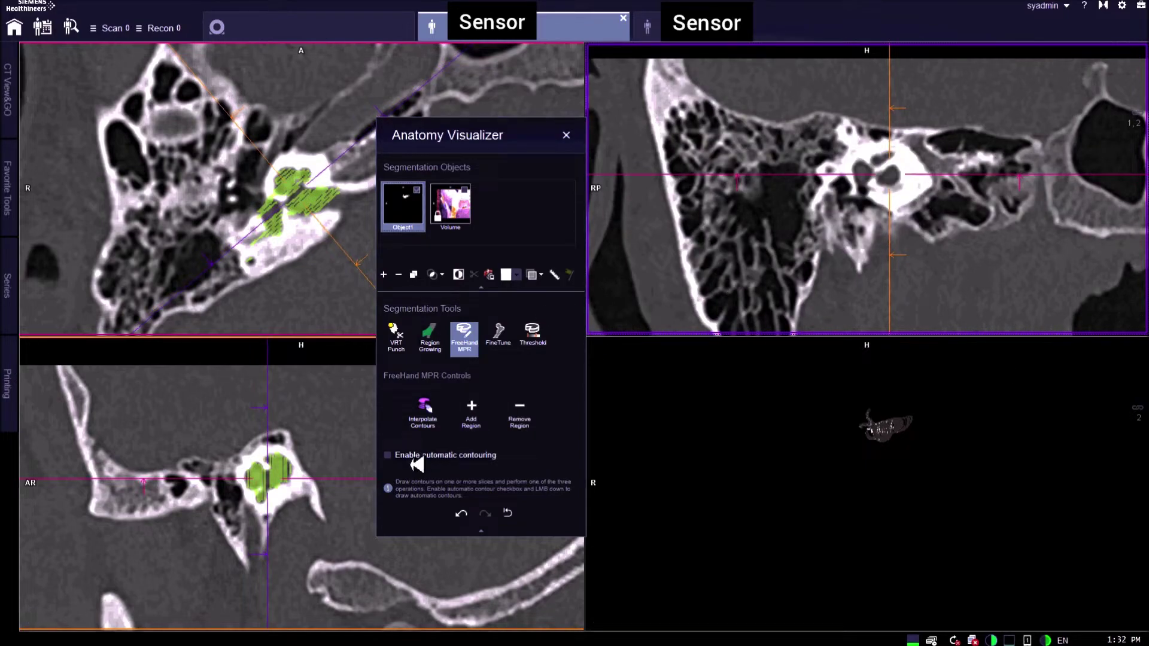
pyautogui.moveTo(873, 192); pyautogui.dragTo(901, 183)
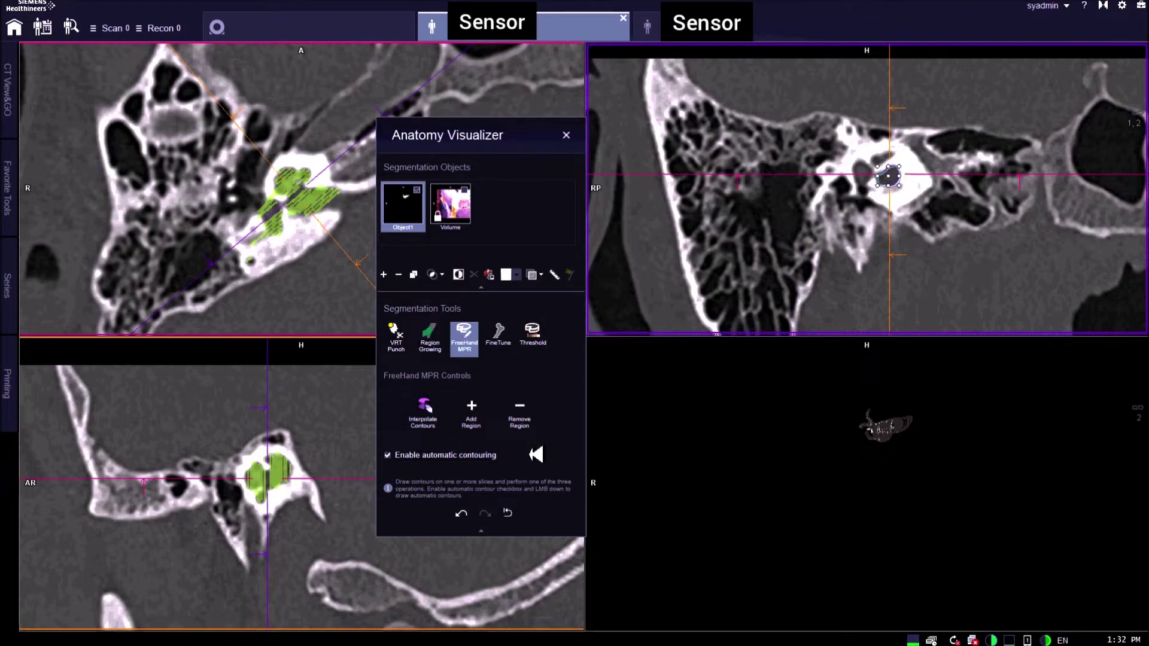
pyautogui.click(472, 412)
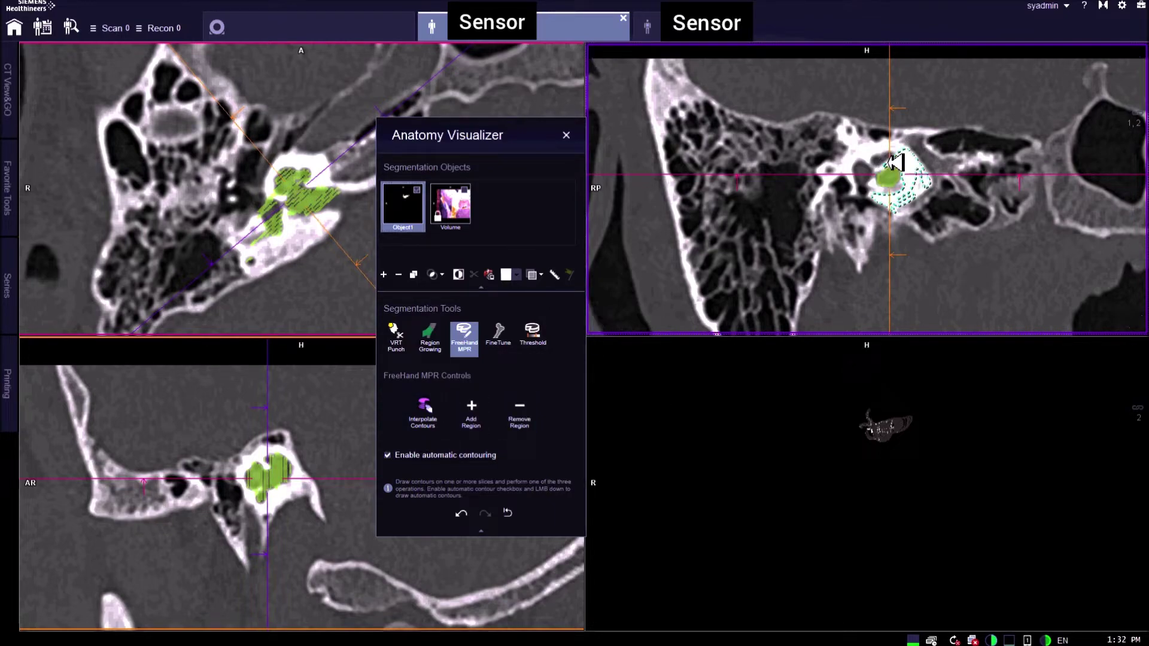
pyautogui.moveTo(874, 159); pyautogui.dragTo(897, 157)
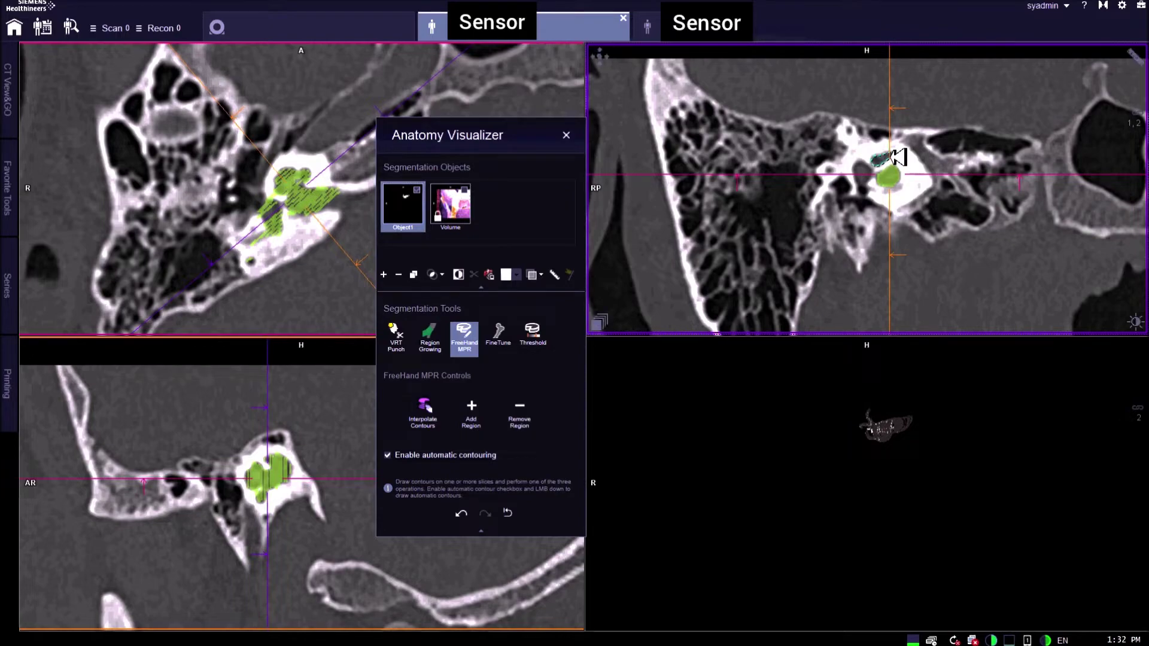
pyautogui.click(473, 411)
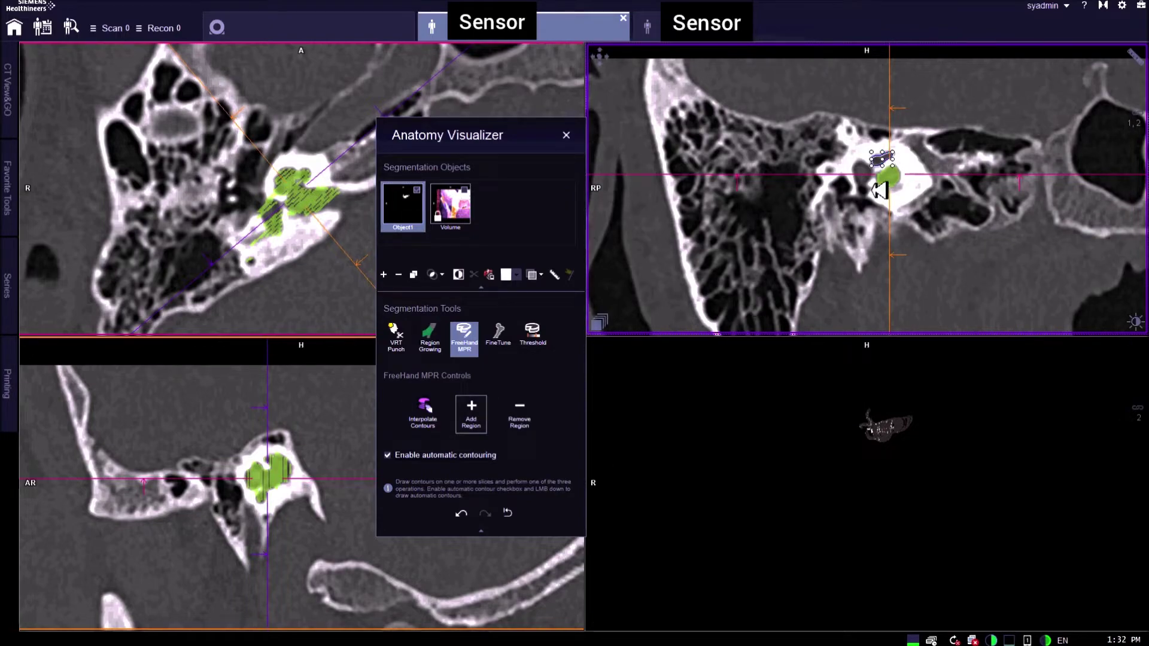
pyautogui.moveTo(881, 171); pyautogui.dragTo(871, 168)
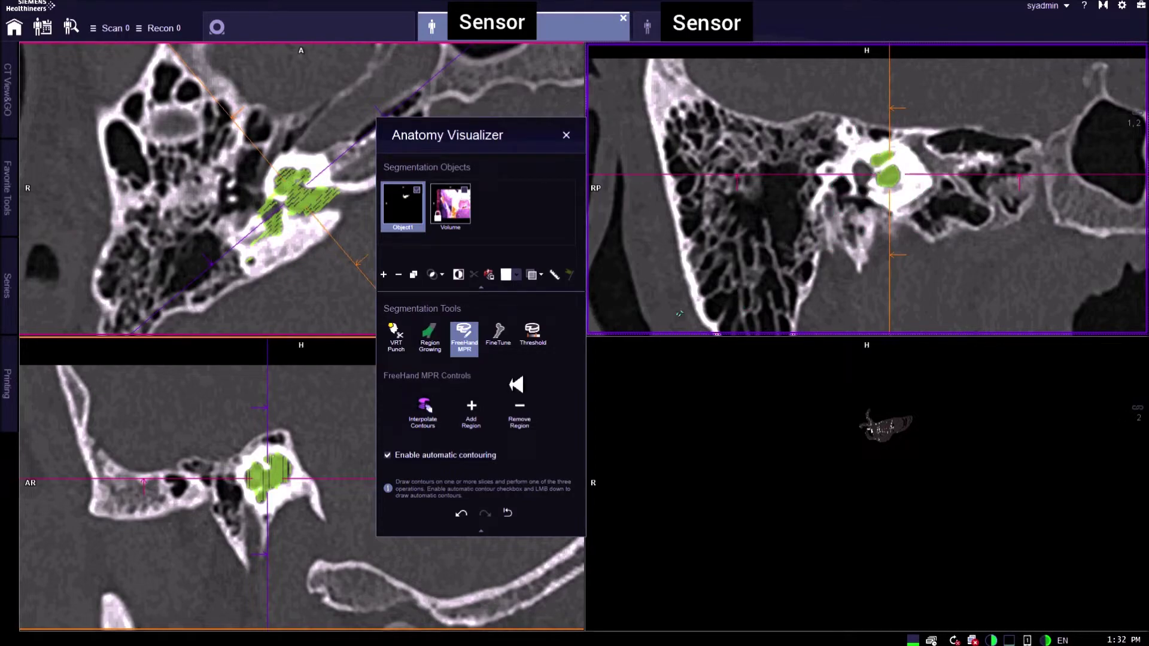
# Outline the oval vestibule beside the filled cochlear lumens freehand, add the region, and re-enable automatic contouring
pyautogui.click(417, 456)
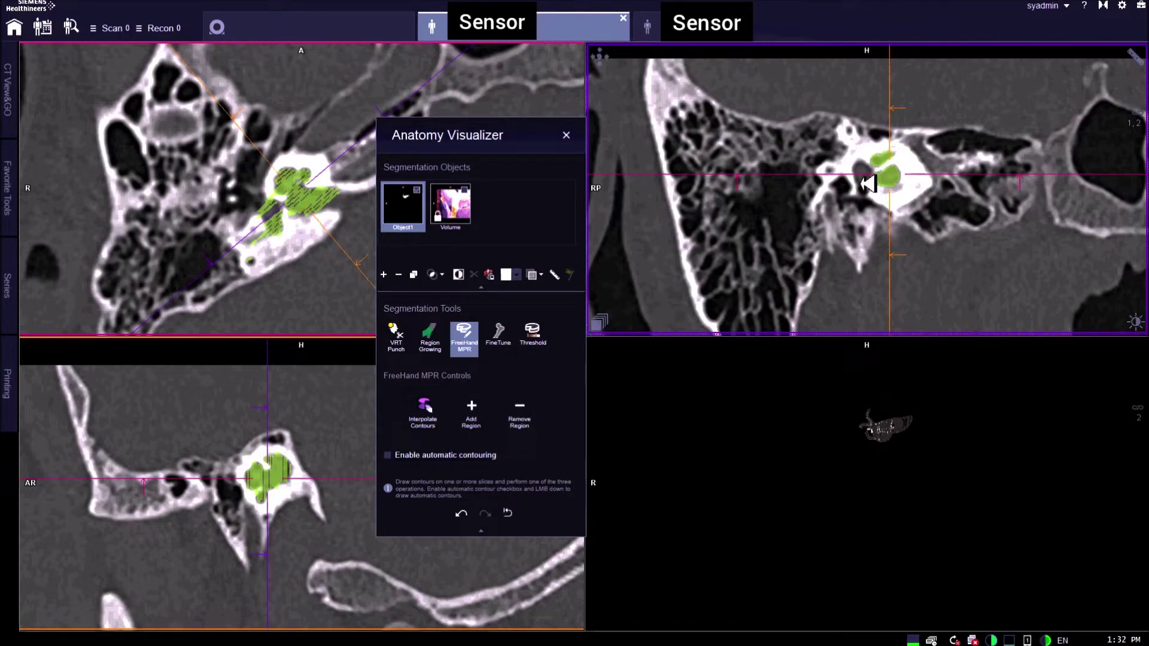
pyautogui.moveTo(867, 184)
pyautogui.mouseDown()
pyautogui.moveTo(868, 167)
pyautogui.moveTo(880, 172)
pyautogui.mouseUp()
pyautogui.click(471, 410)
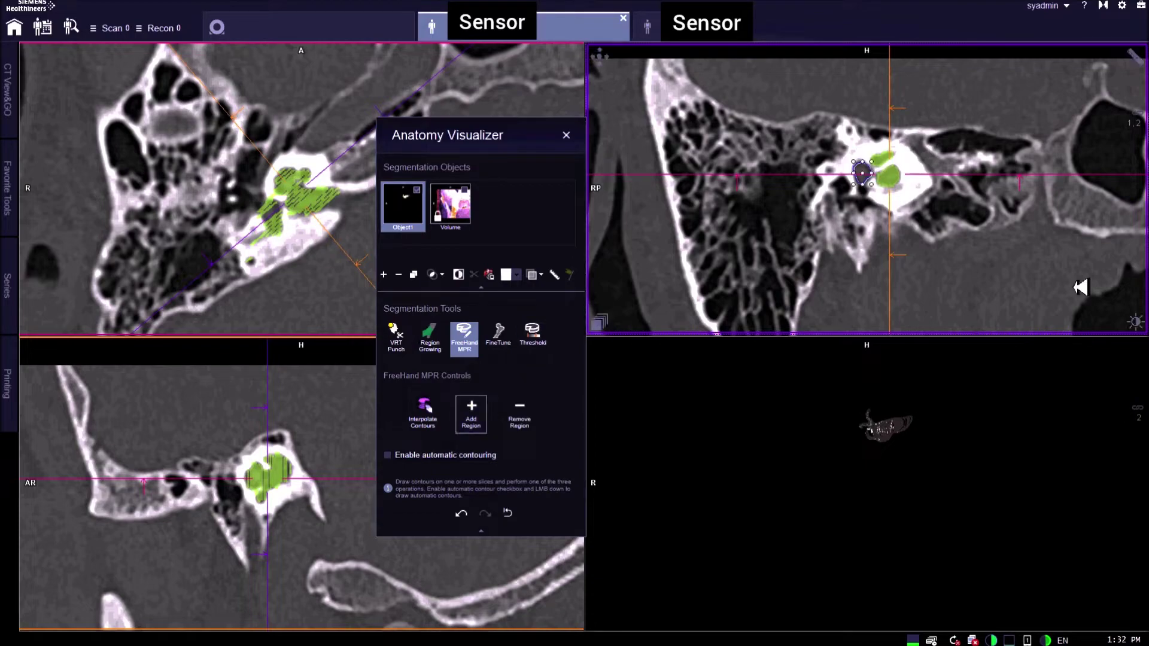
pyautogui.click(459, 456)
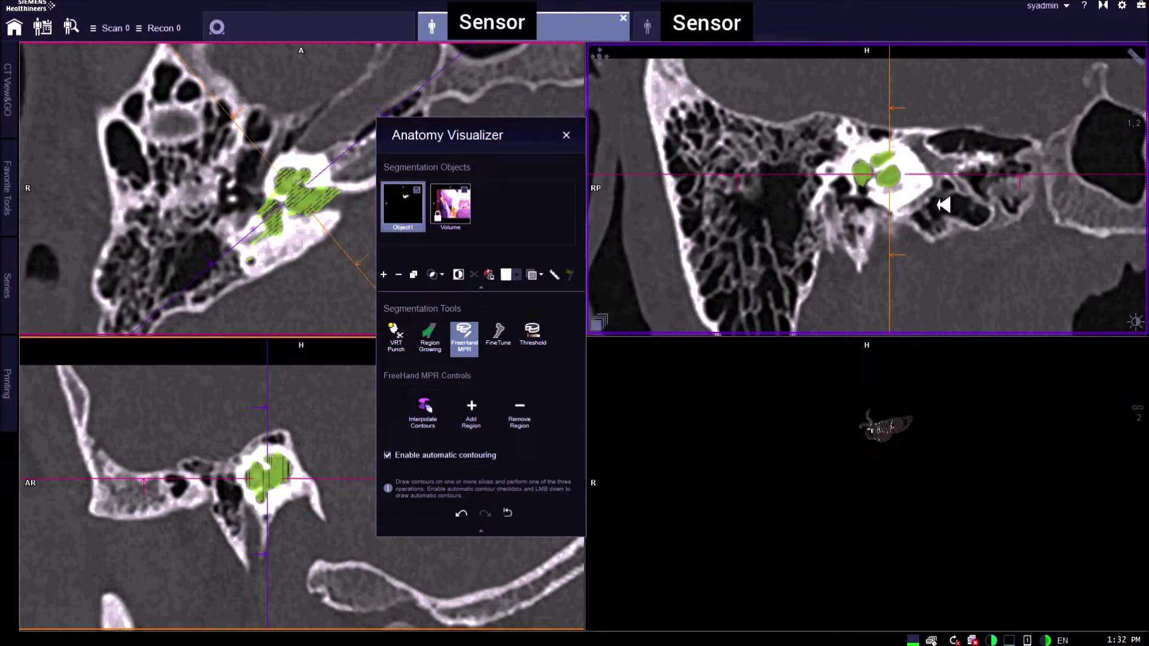
# Auto-contour the two small round semicircular canal lumens beside and above the filled cochlear lumens, and add both regions
pyautogui.click(829, 170)
pyautogui.click(472, 410)
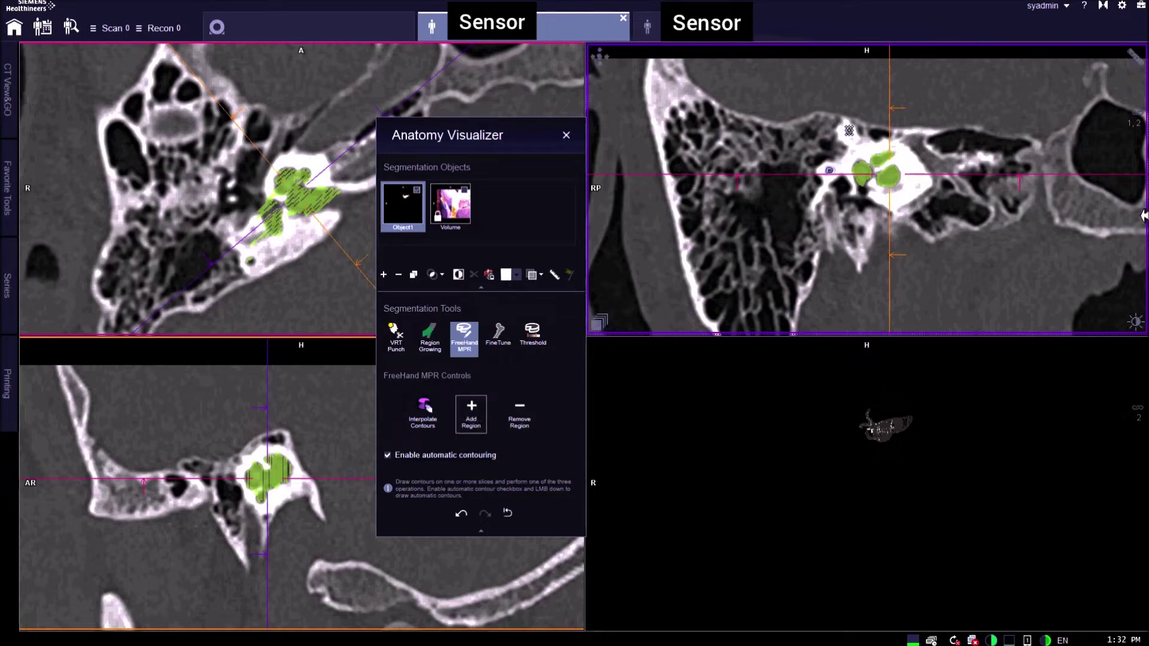
# With automatic contouring off, outline the unfilled part of the central cochlear turn freehand on the next unfilled slice and add it
pyautogui.scroll(-2, 925, 217)
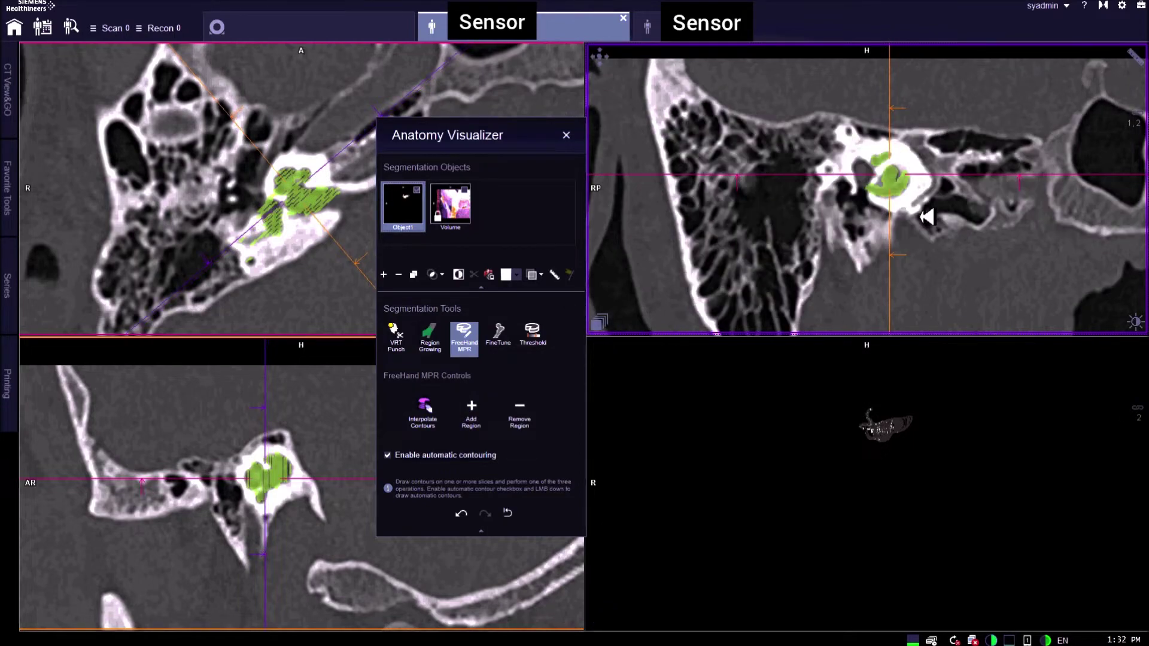
pyautogui.click(469, 456)
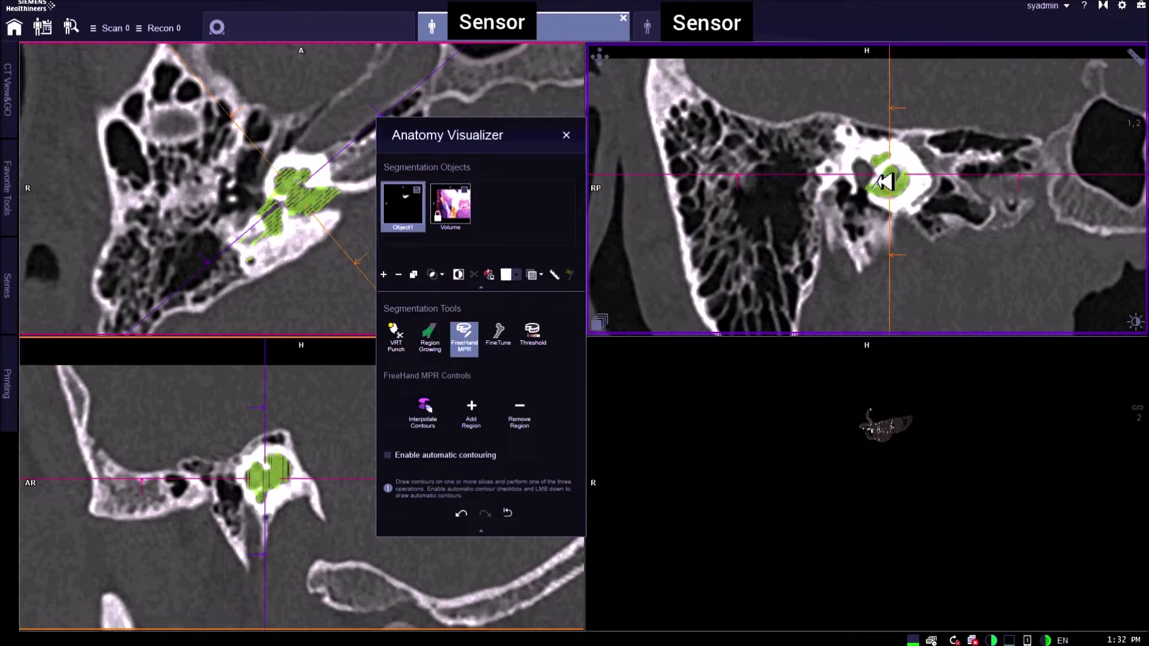
pyautogui.moveTo(880, 181)
pyautogui.mouseDown()
pyautogui.moveTo(896, 167)
pyautogui.moveTo(914, 184)
pyautogui.moveTo(909, 196)
pyautogui.mouseUp()
pyautogui.click(472, 416)
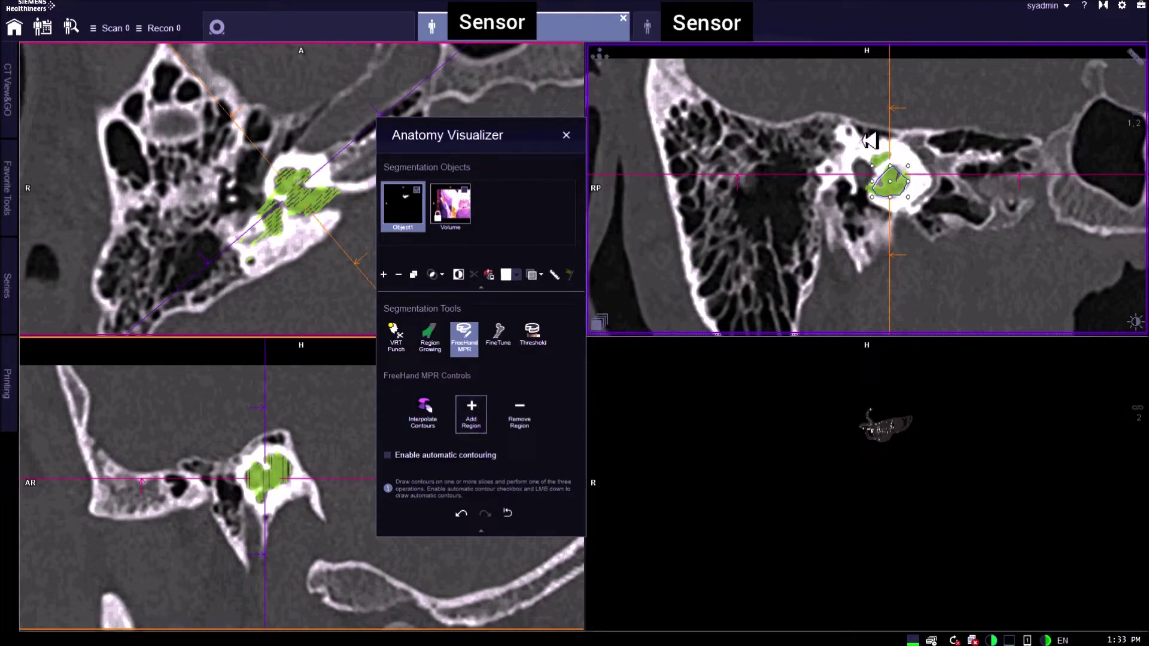
# With automatic contouring re-enabled, add the two small canal lumens on this slice and the round cochlear lumen on a further slice
pyautogui.click(454, 456)
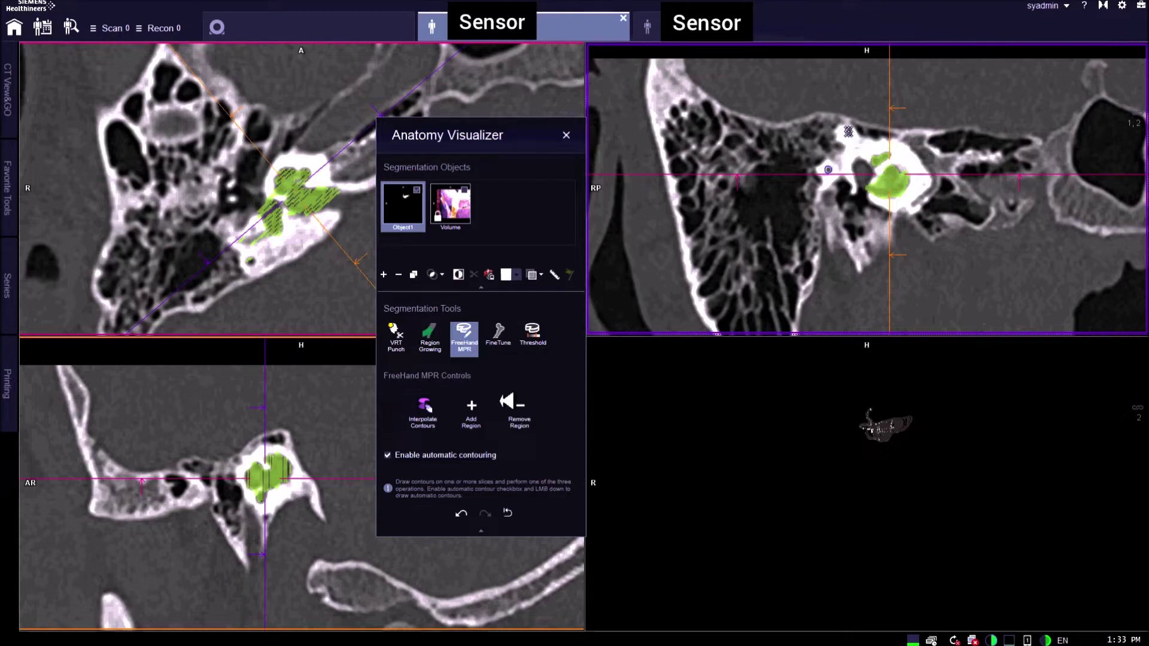
pyautogui.click(472, 413)
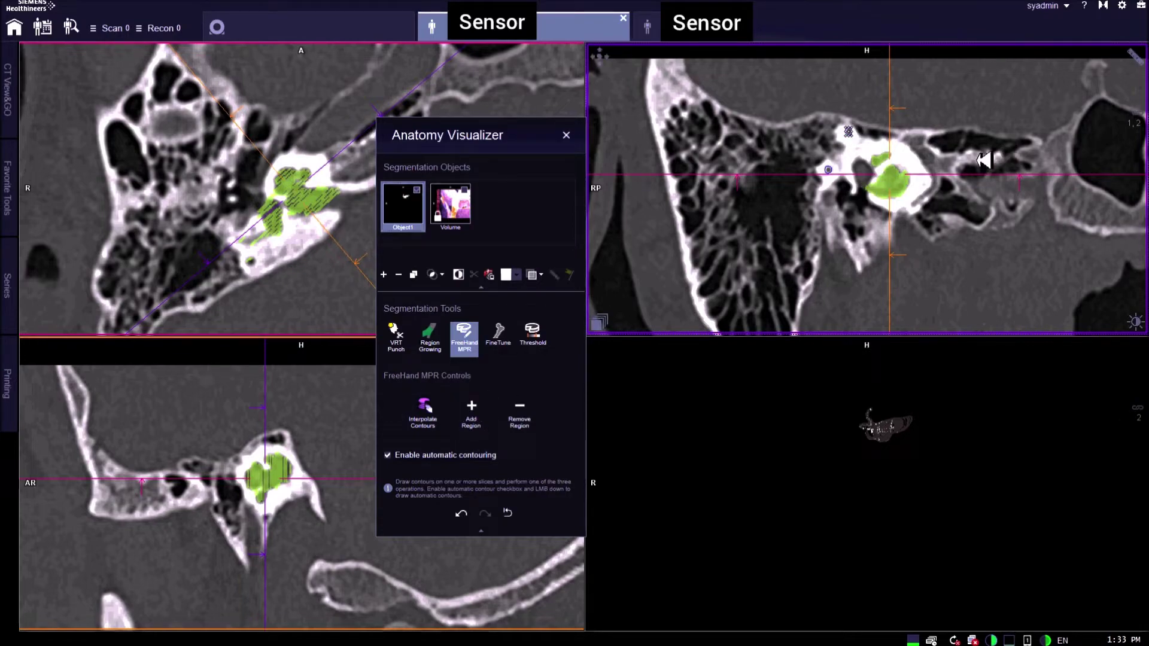
pyautogui.scroll(-2, 957, 213)
pyautogui.scroll(-2, 958, 213)
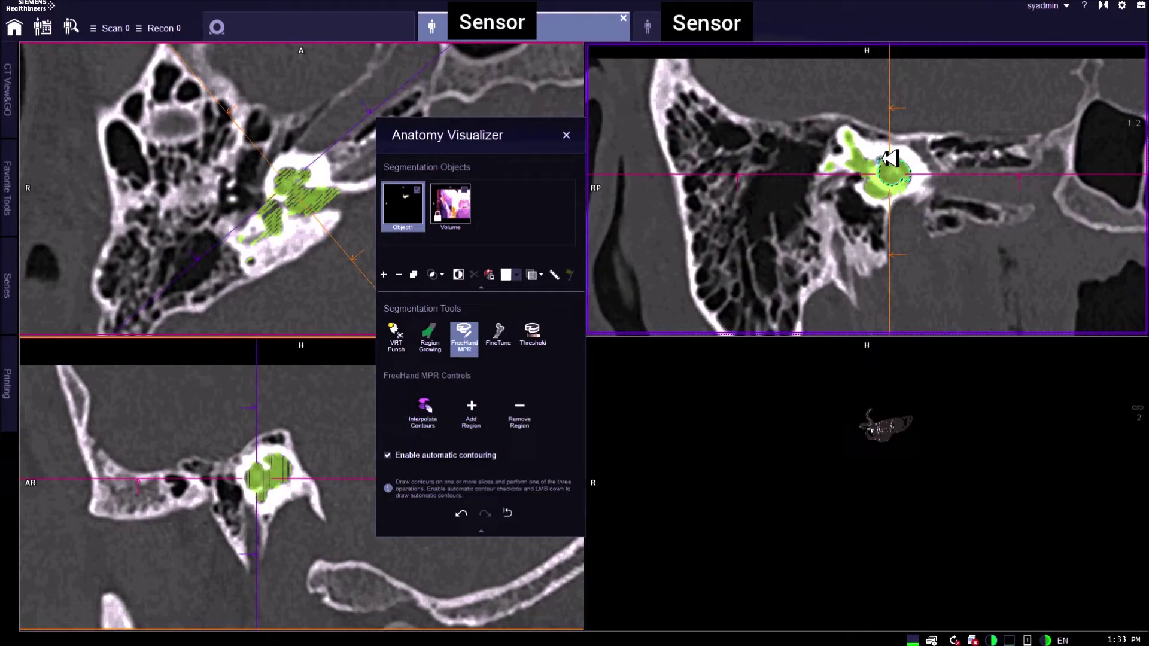
pyautogui.click(471, 412)
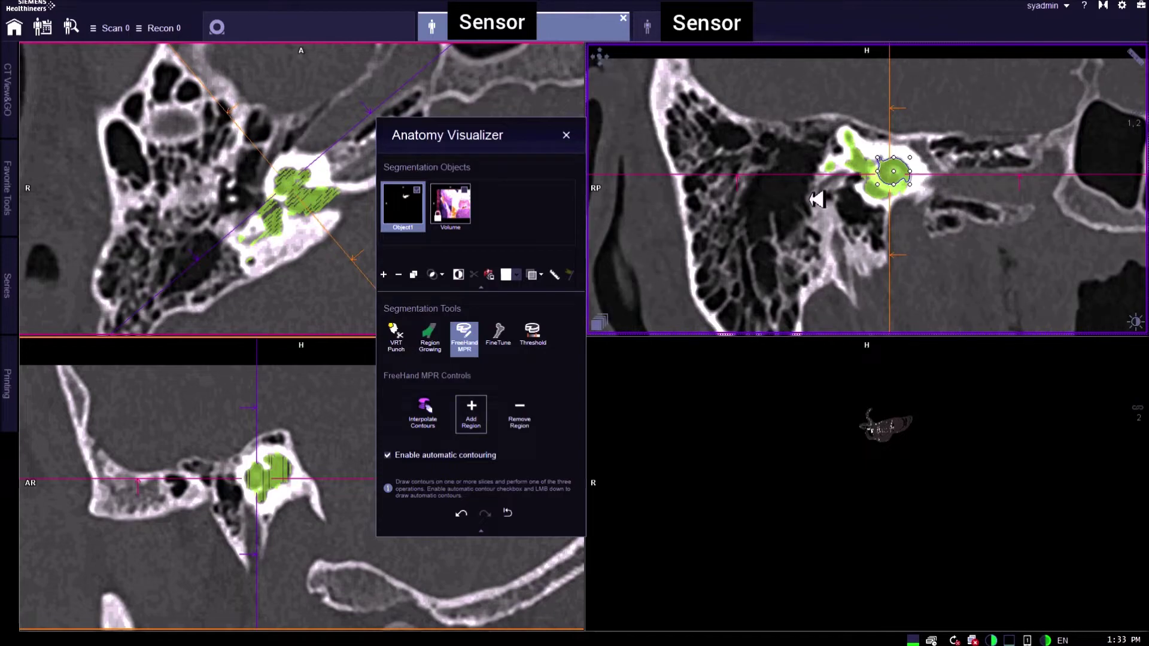
# Return to the slice with two separate upper cochlear lumens, auto-contour its two unfilled semicircular canal lumens, and add them
pyautogui.scroll(-3, 934, 203)
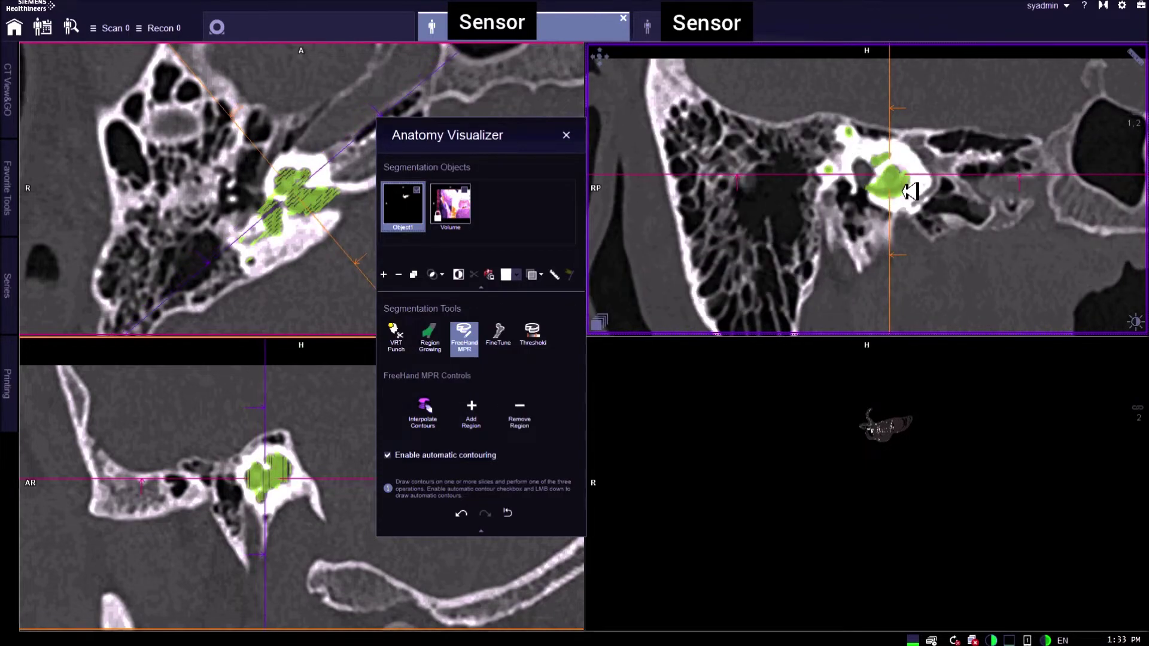
pyautogui.scroll(-2, 910, 191)
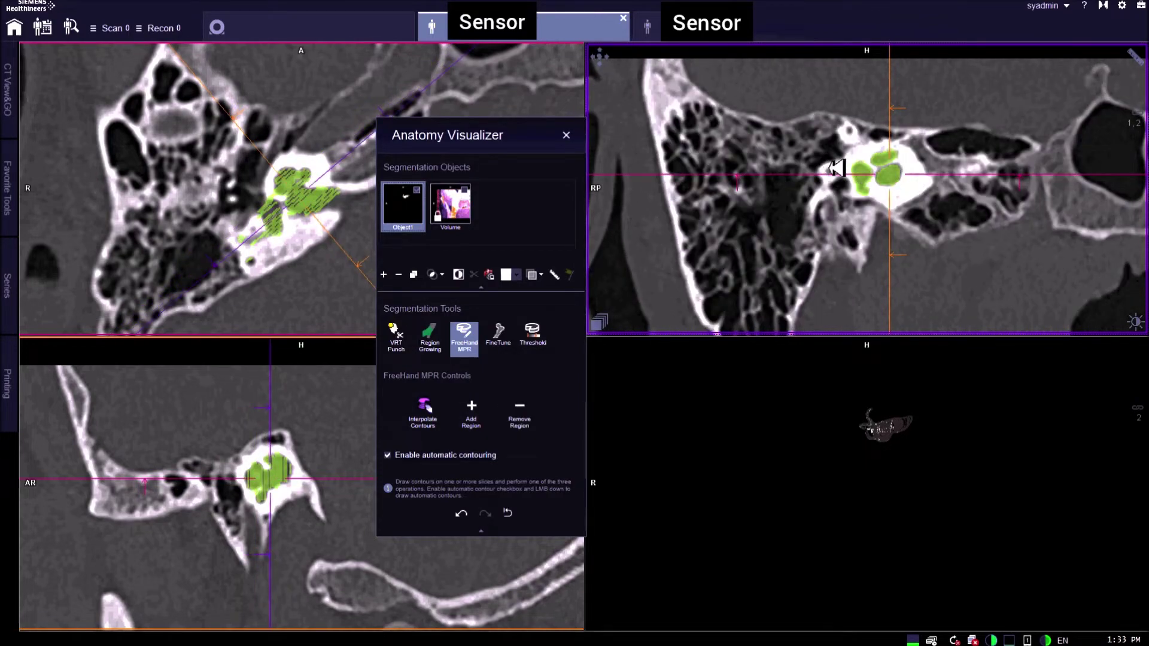
pyautogui.moveTo(835, 170); pyautogui.dragTo(847, 169)
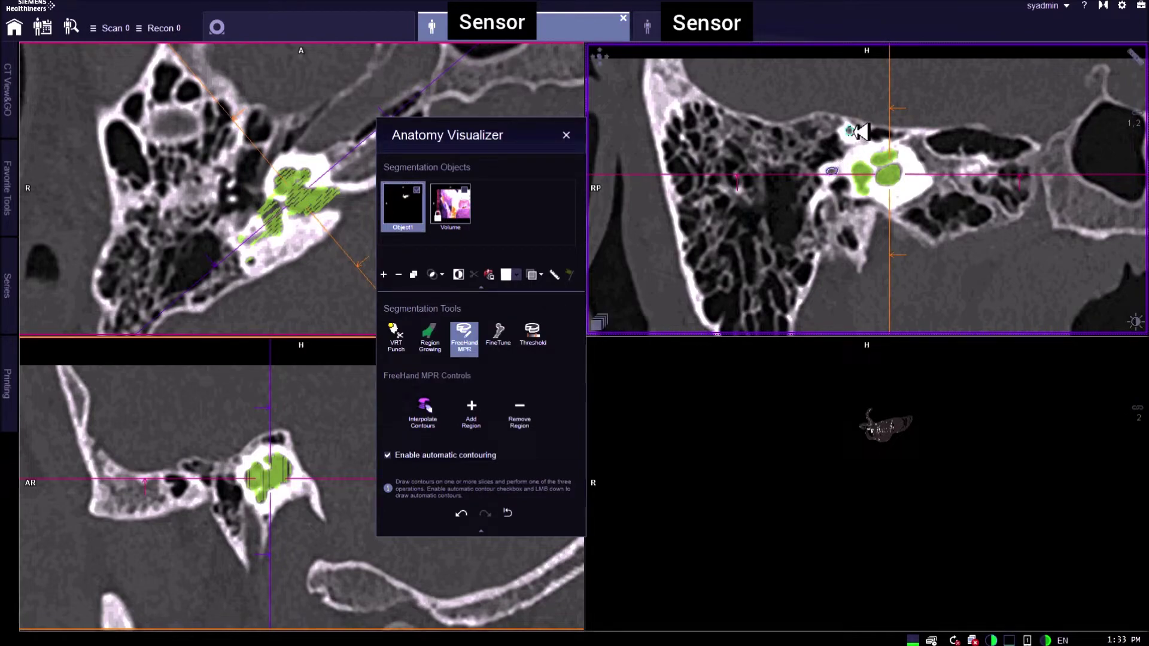
pyautogui.click(472, 410)
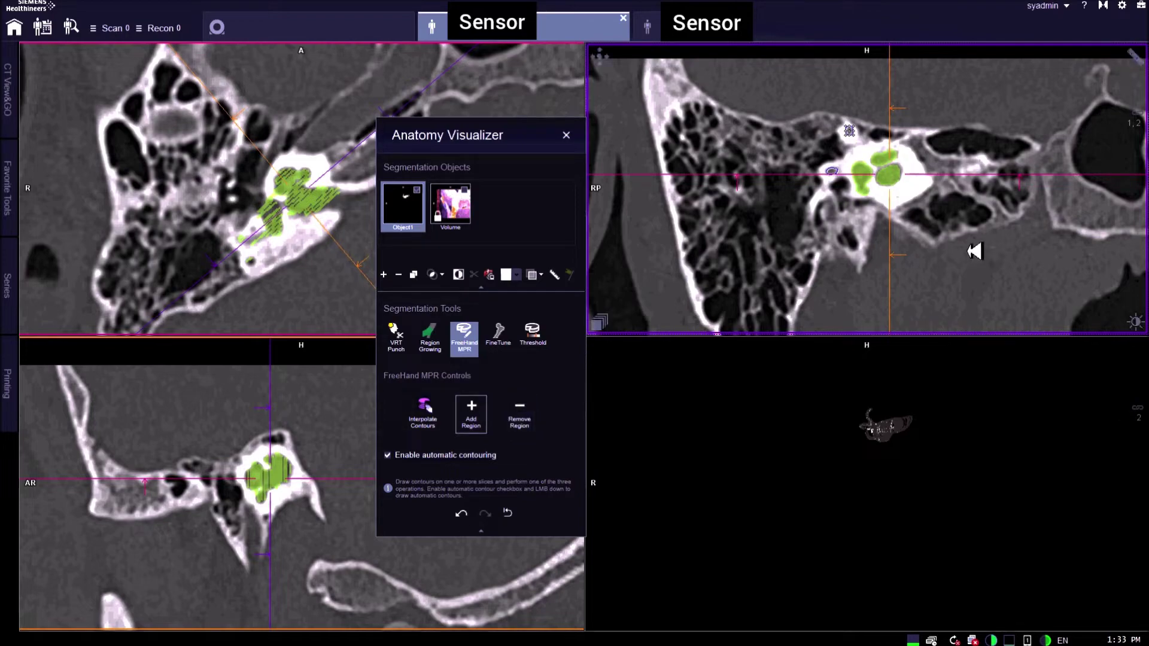
# On the next unfilled slice, auto-contour both small semicircular canal lumens and the large round lumen beside them, adding all regions
pyautogui.scroll(-2, 961, 205)
pyautogui.moveTo(828, 163); pyautogui.dragTo(846, 164)
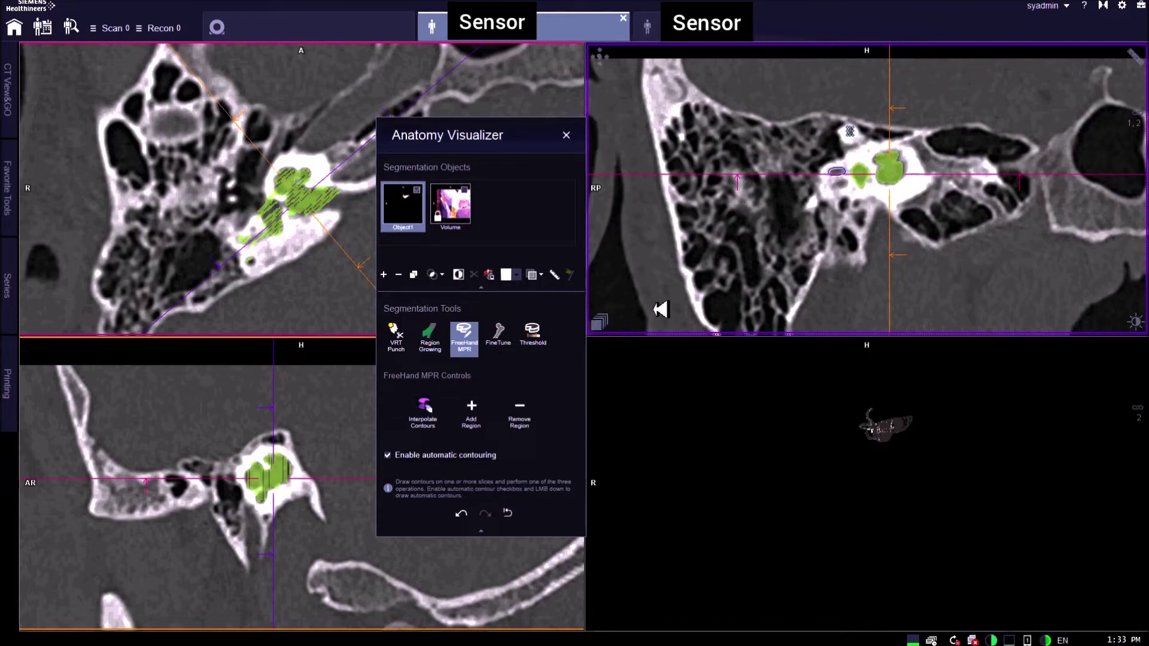
pyautogui.click(472, 412)
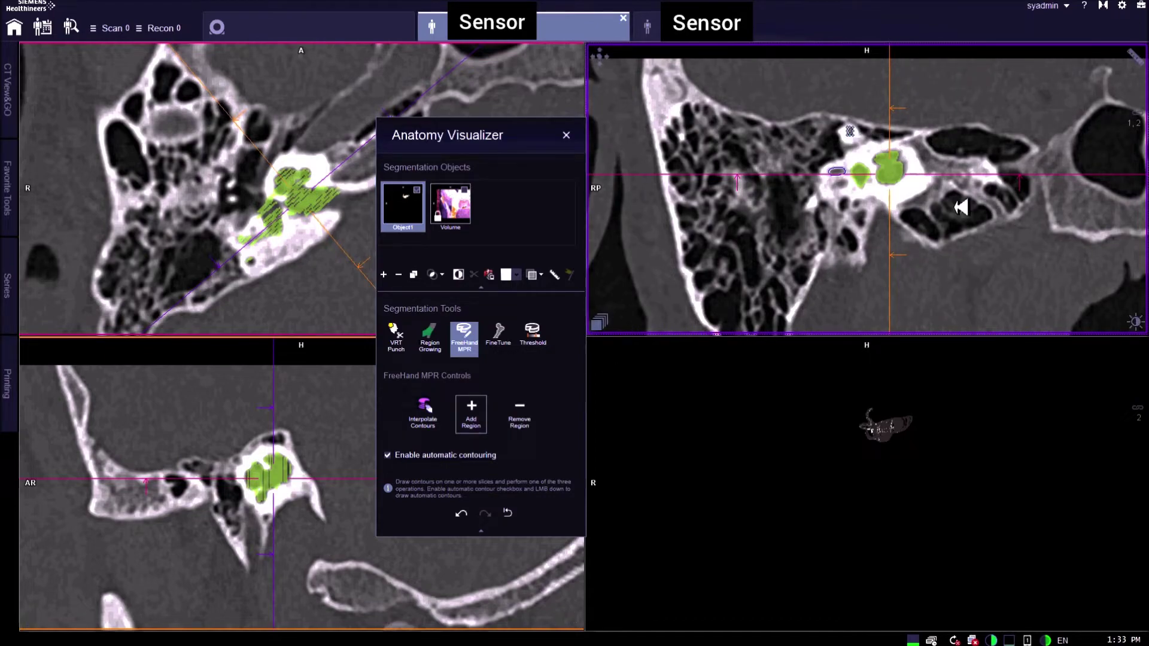
pyautogui.click(911, 177)
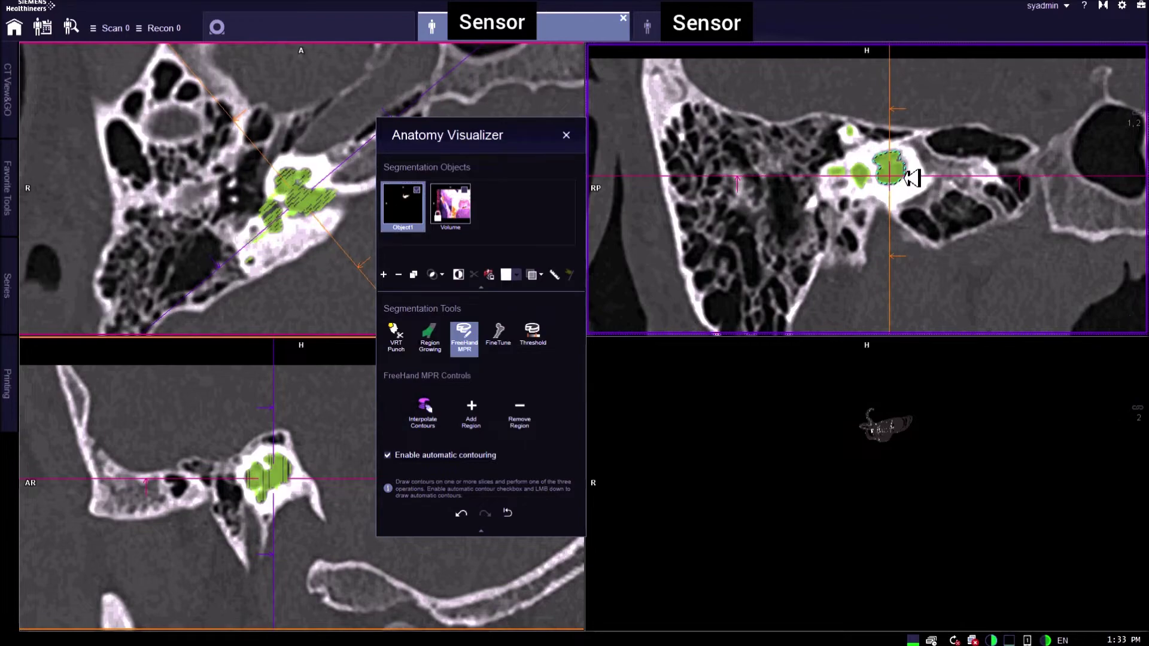
pyautogui.click(471, 411)
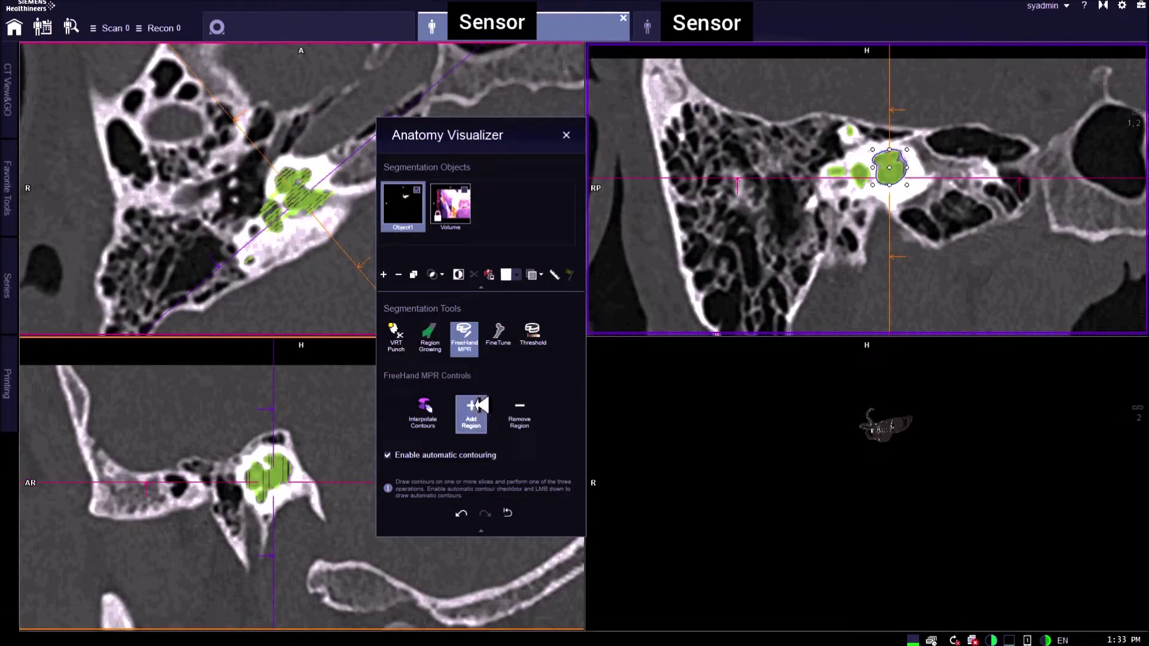
# Auto-contour the small round canal lumen above the filled vestibule on each of the next two slices, adding both regions
pyautogui.scroll(-3, 938, 216)
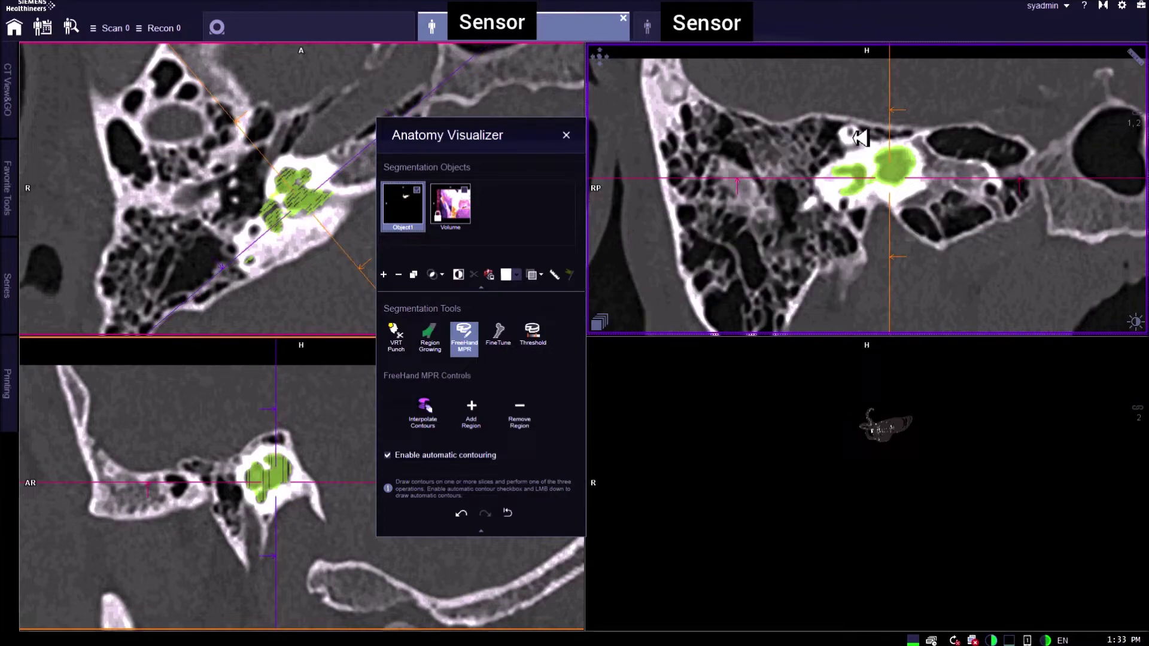
pyautogui.moveTo(849, 128); pyautogui.dragTo(858, 135)
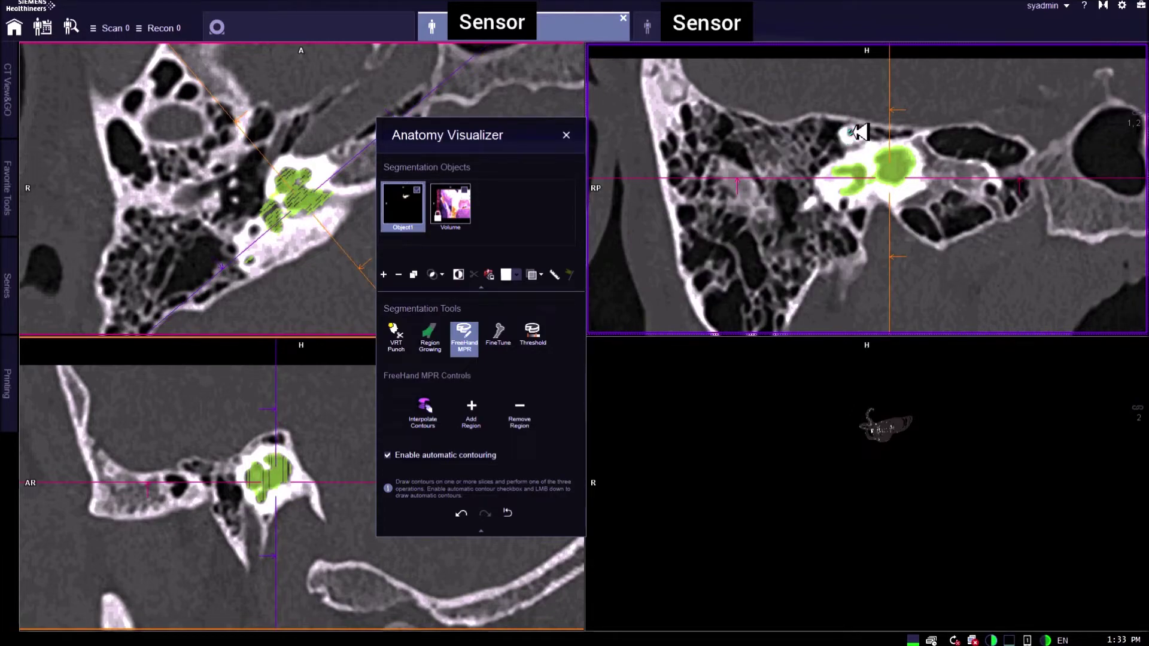
pyautogui.click(472, 411)
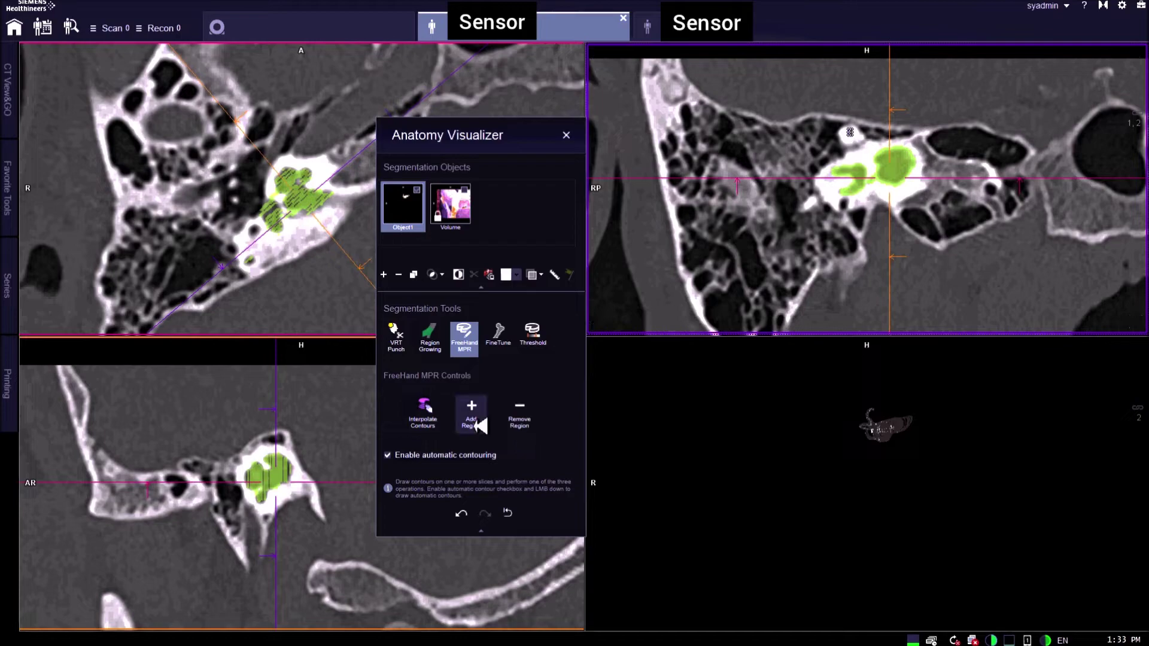
pyautogui.scroll(-3, 952, 236)
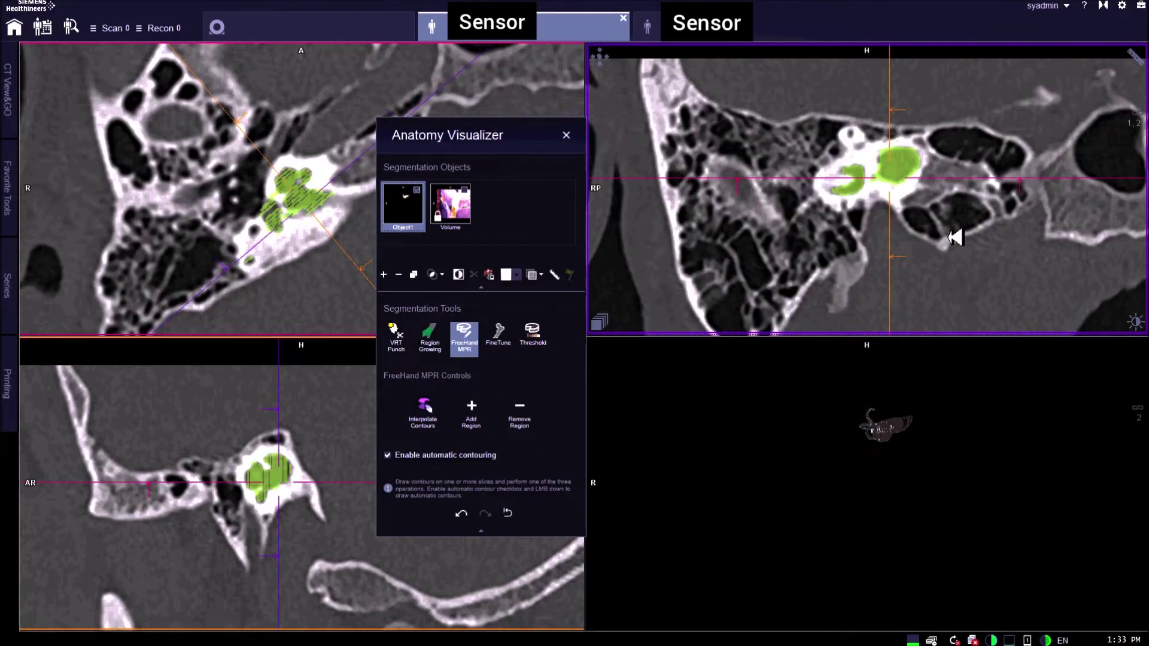
pyautogui.moveTo(855, 133); pyautogui.dragTo(860, 135)
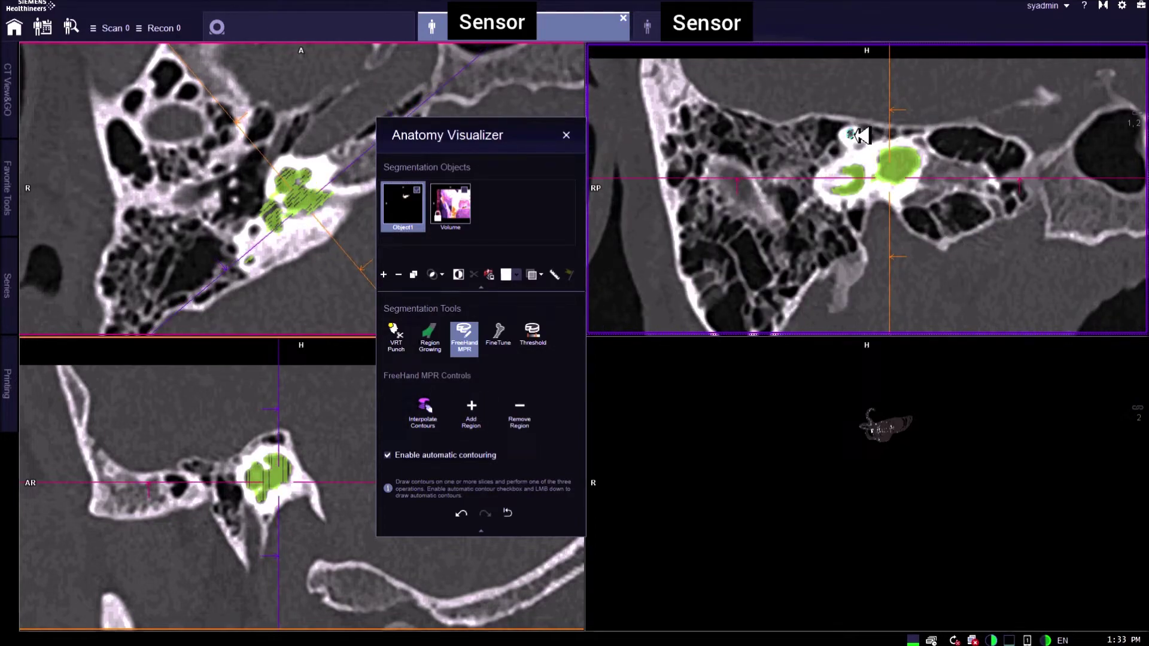
pyautogui.click(472, 411)
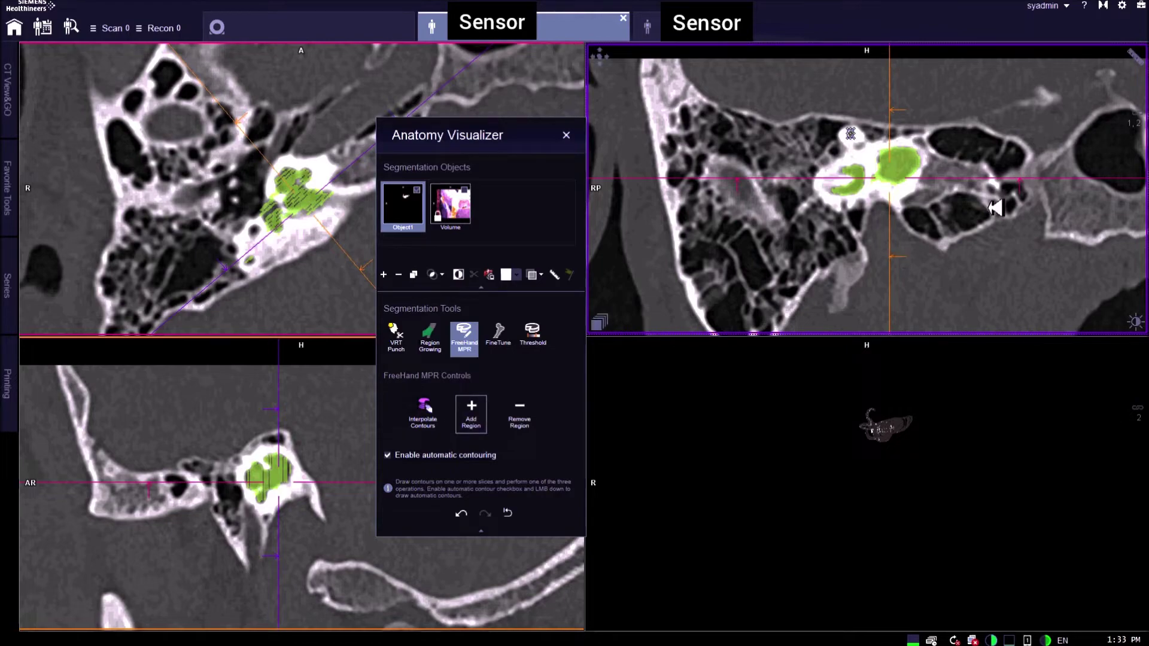
# On the slice with the branching canal, auto-contour the small and branching lumens, bridge the gap between them freehand, and add all regions
pyautogui.scroll(-2, 951, 218)
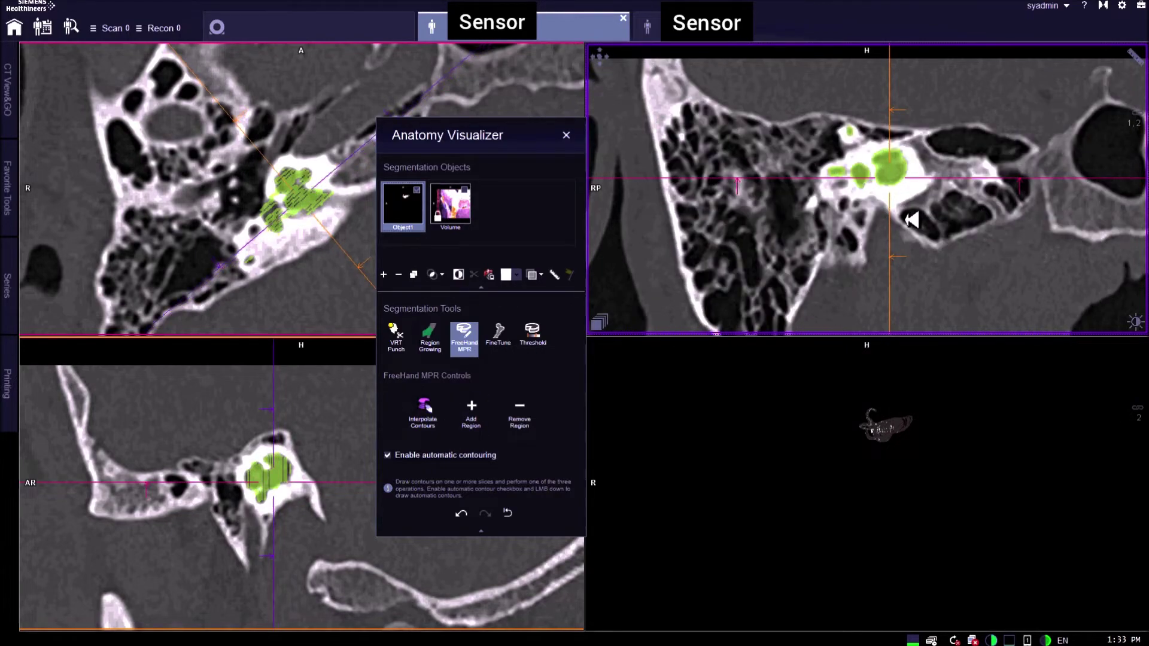
pyautogui.scroll(-1, 911, 219)
pyautogui.scroll(-2, 904, 219)
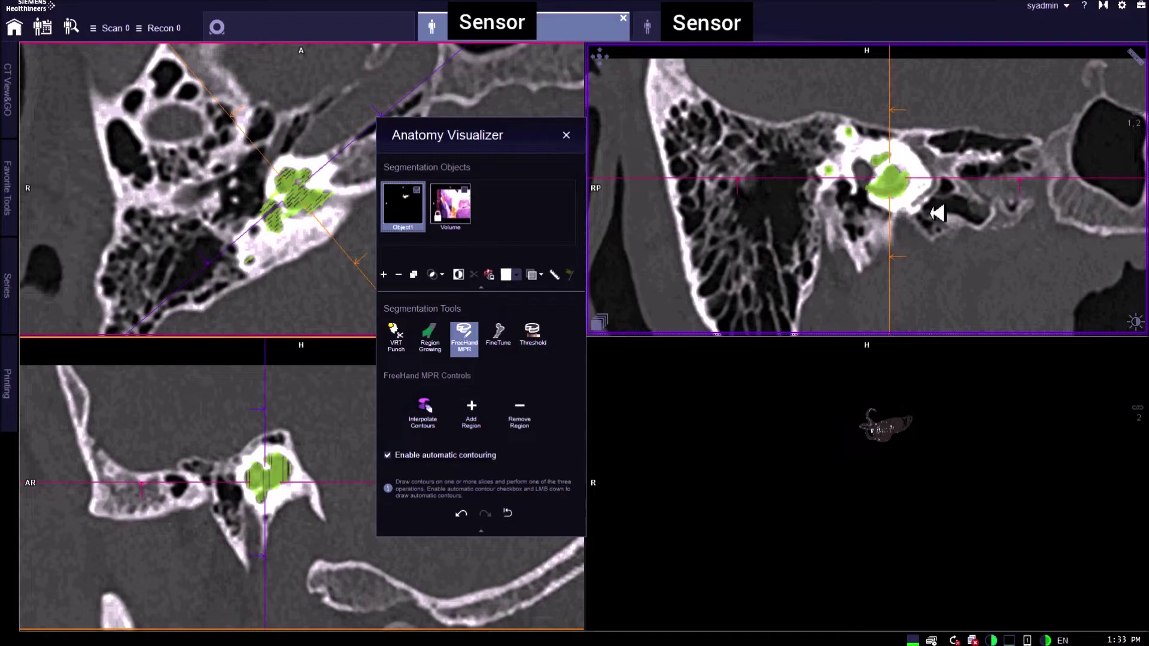
pyautogui.scroll(-2, 936, 215)
pyautogui.scroll(-4, 946, 216)
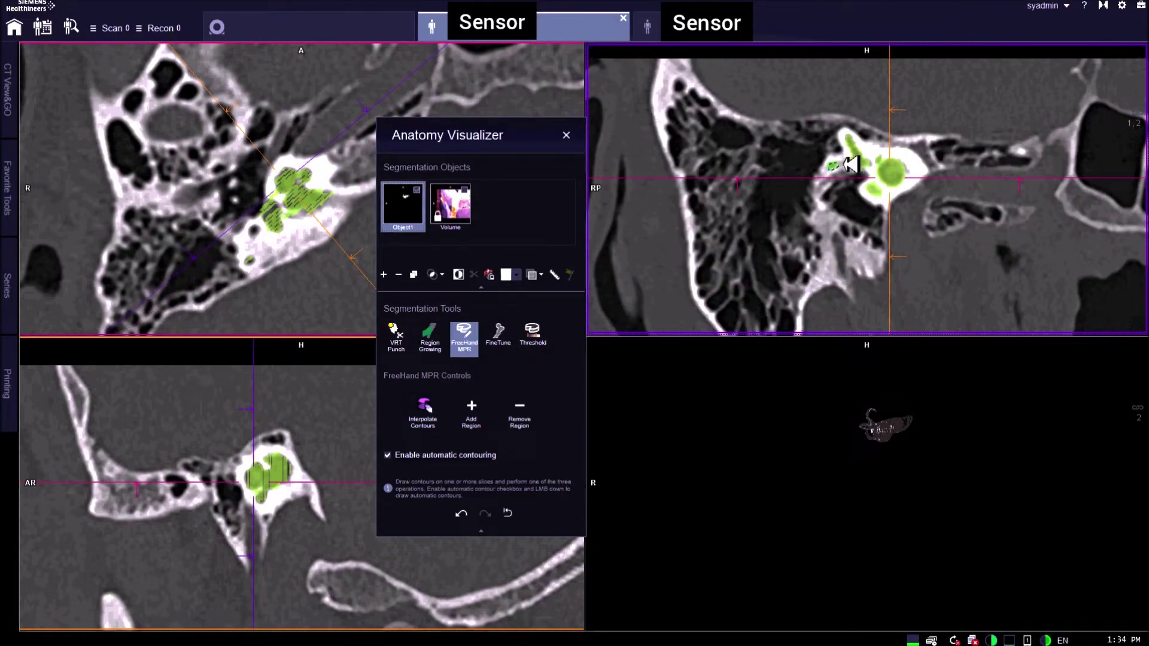
pyautogui.moveTo(845, 161); pyautogui.dragTo(852, 164)
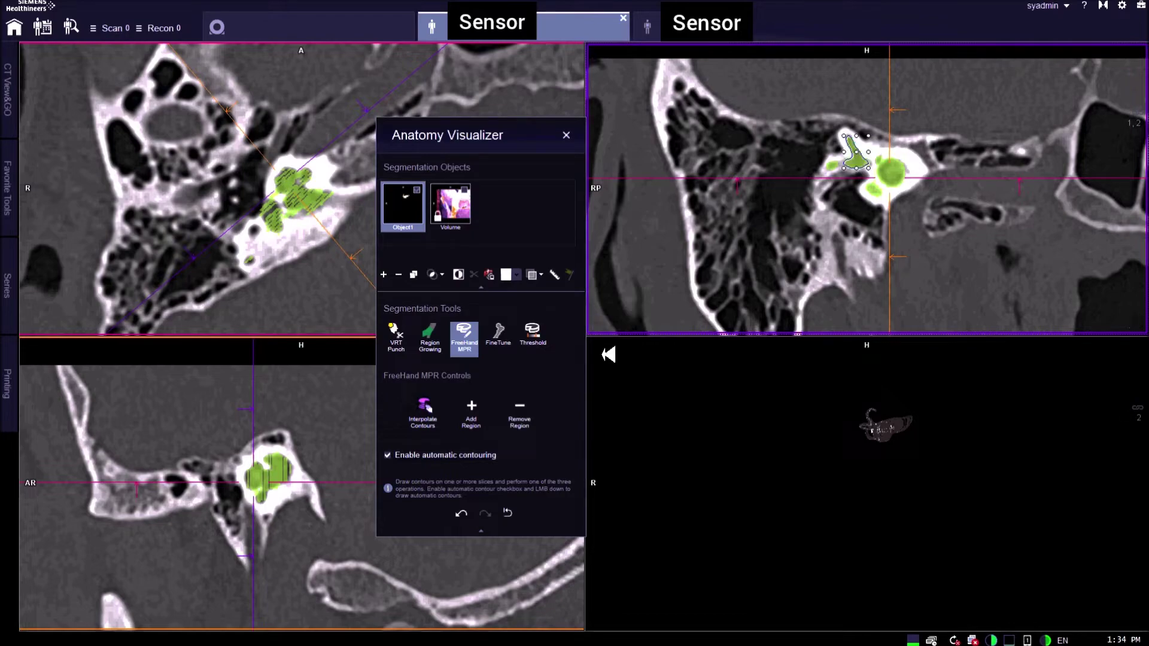
pyautogui.click(473, 410)
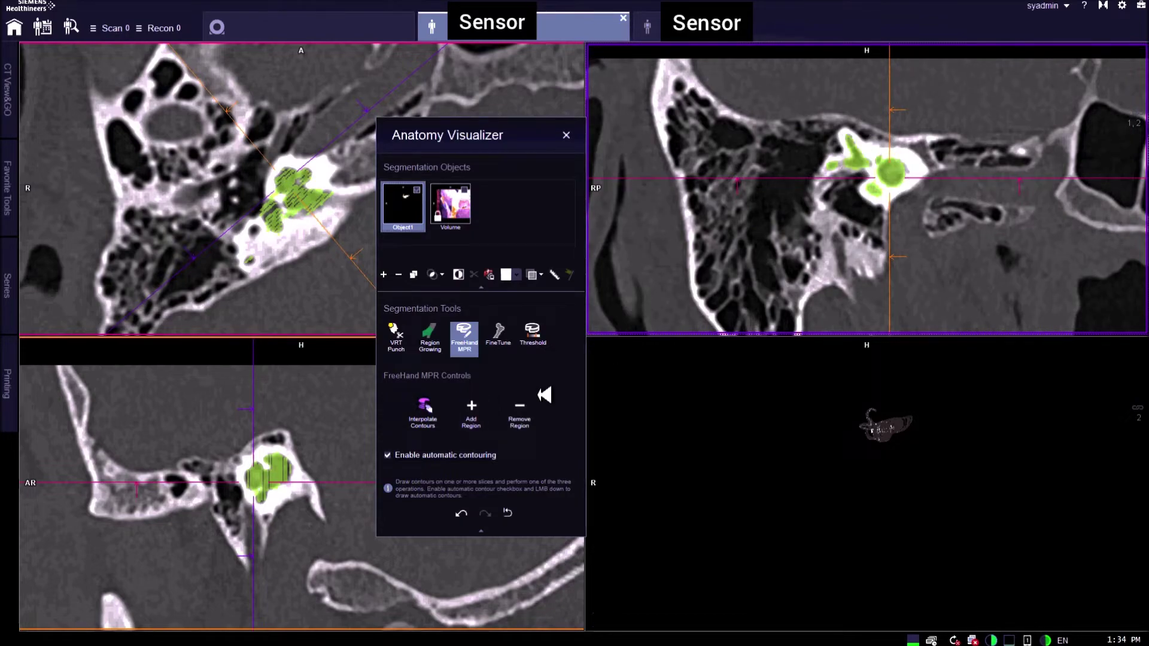
pyautogui.click(455, 456)
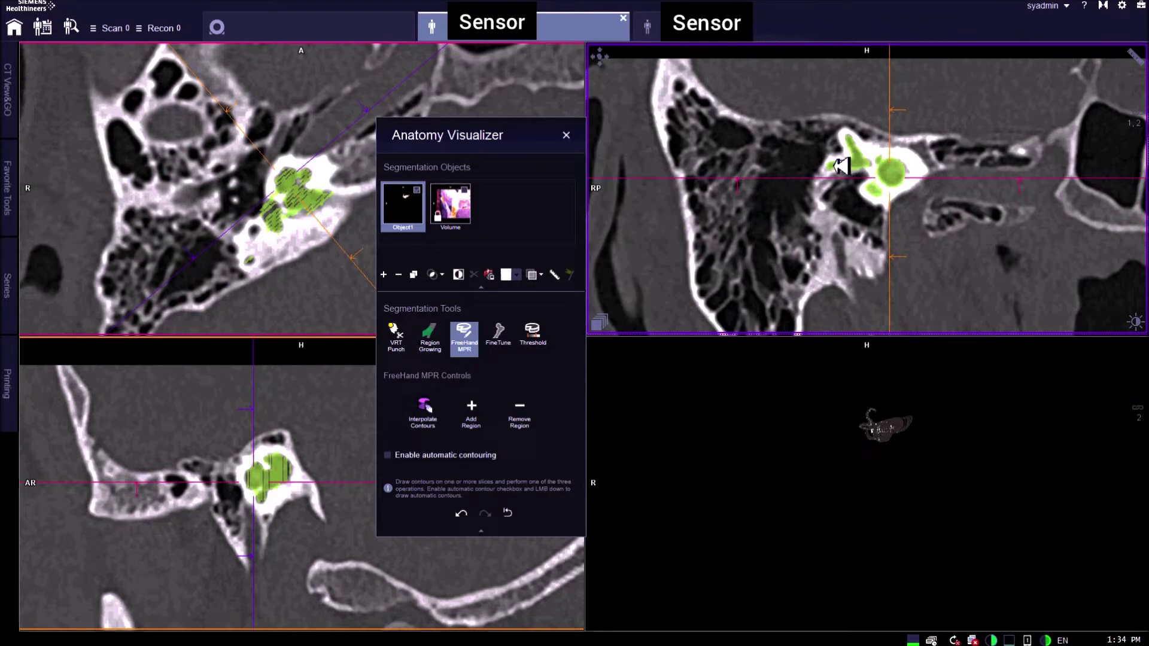
pyautogui.click(471, 412)
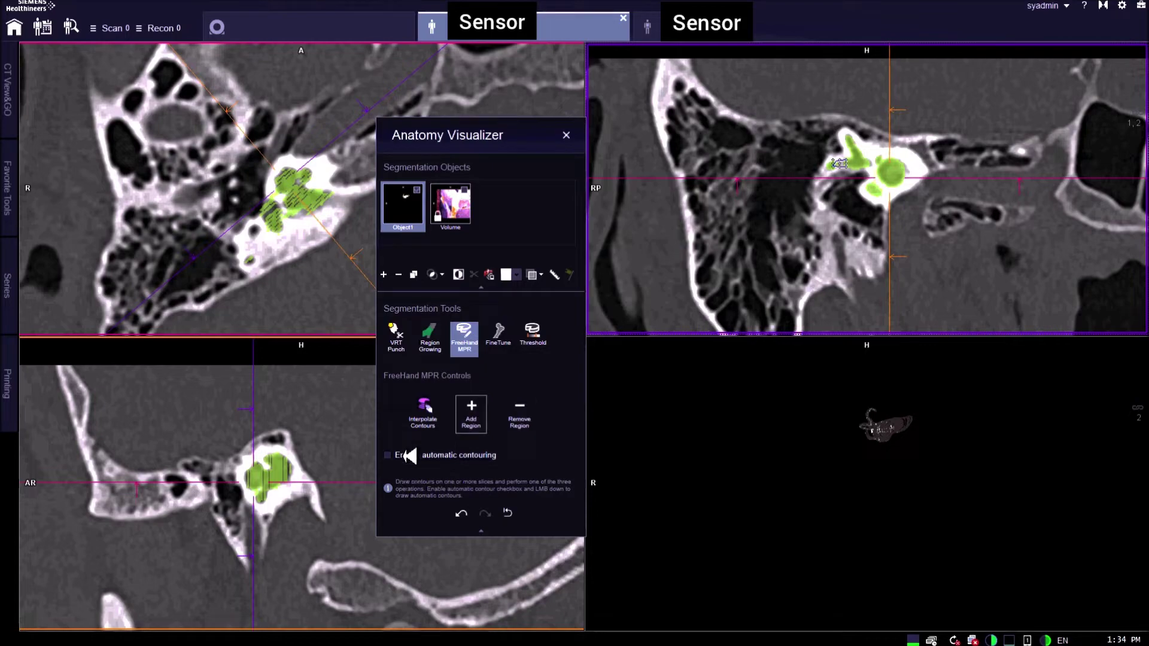
# On the next unfilled slice, contour the narrow lumen above the filled round one, extend it sideways with a small freehand outline, and add both
pyautogui.scroll(-4, 944, 225)
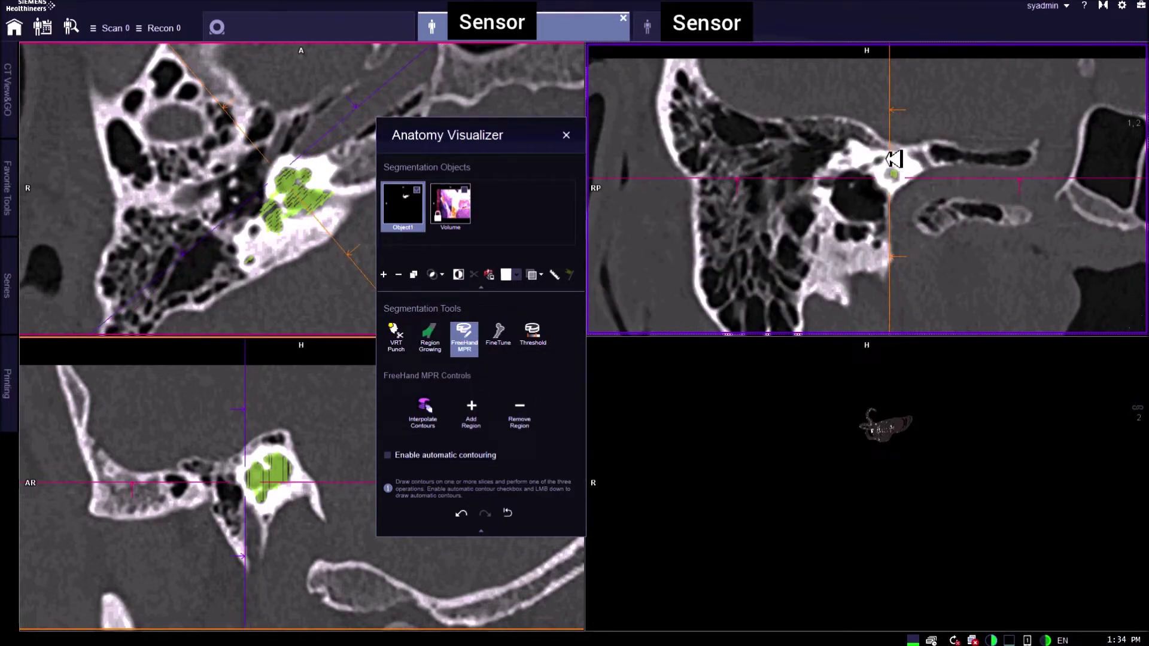
pyautogui.moveTo(886, 159); pyautogui.dragTo(874, 165)
pyautogui.click(470, 412)
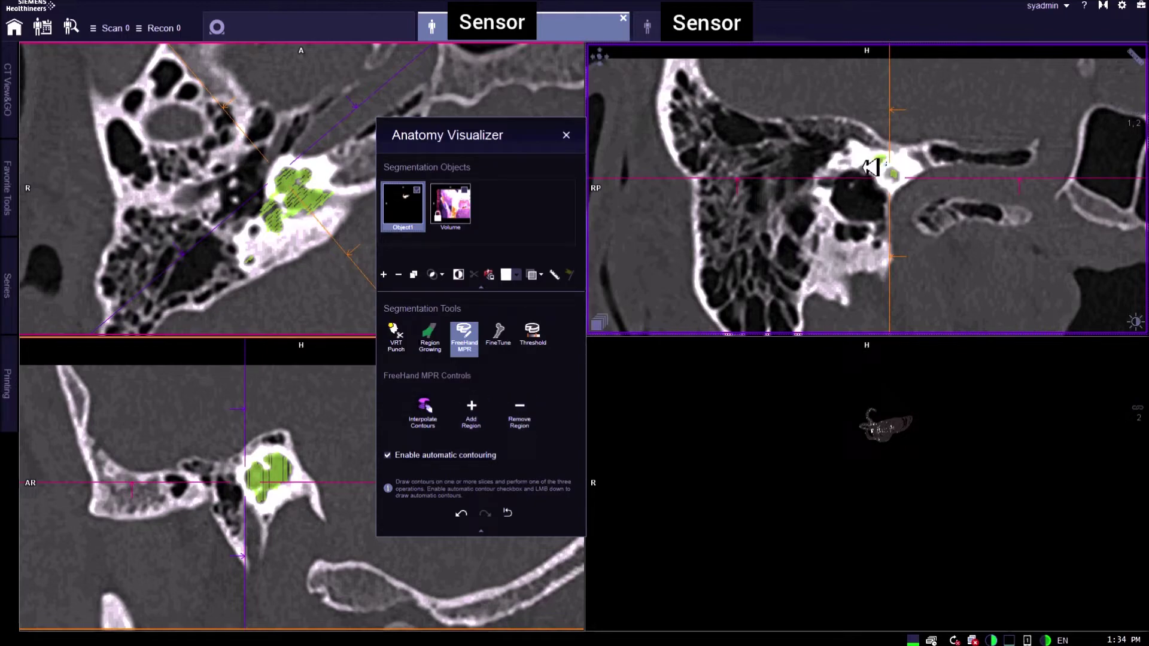
pyautogui.click(479, 454)
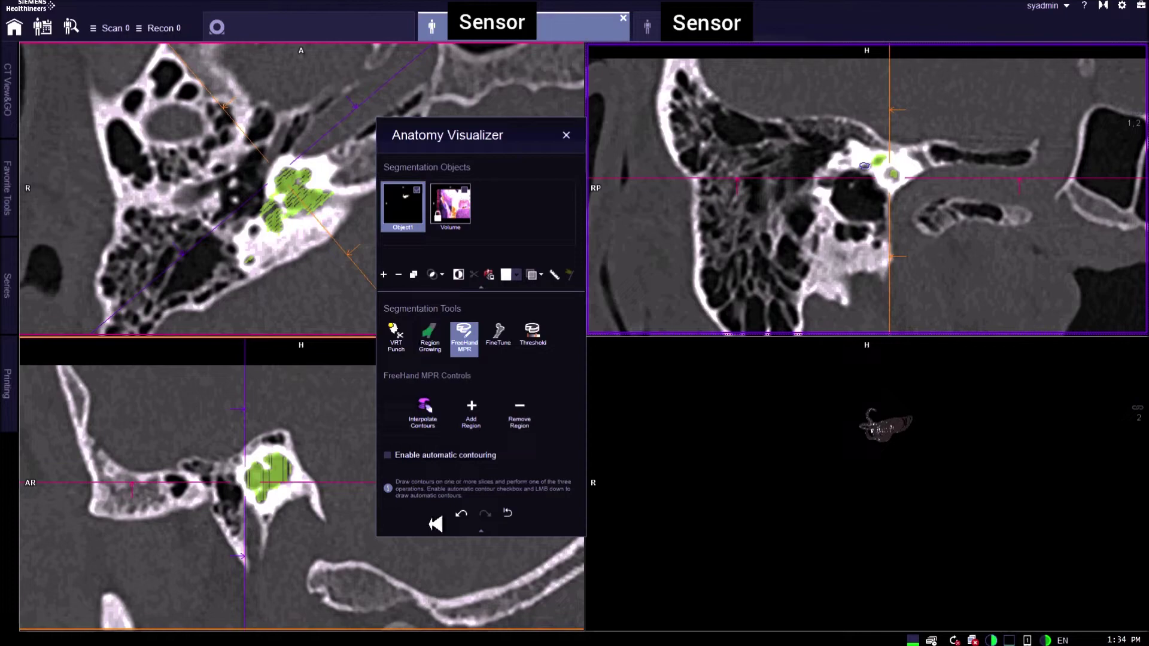
pyautogui.click(471, 411)
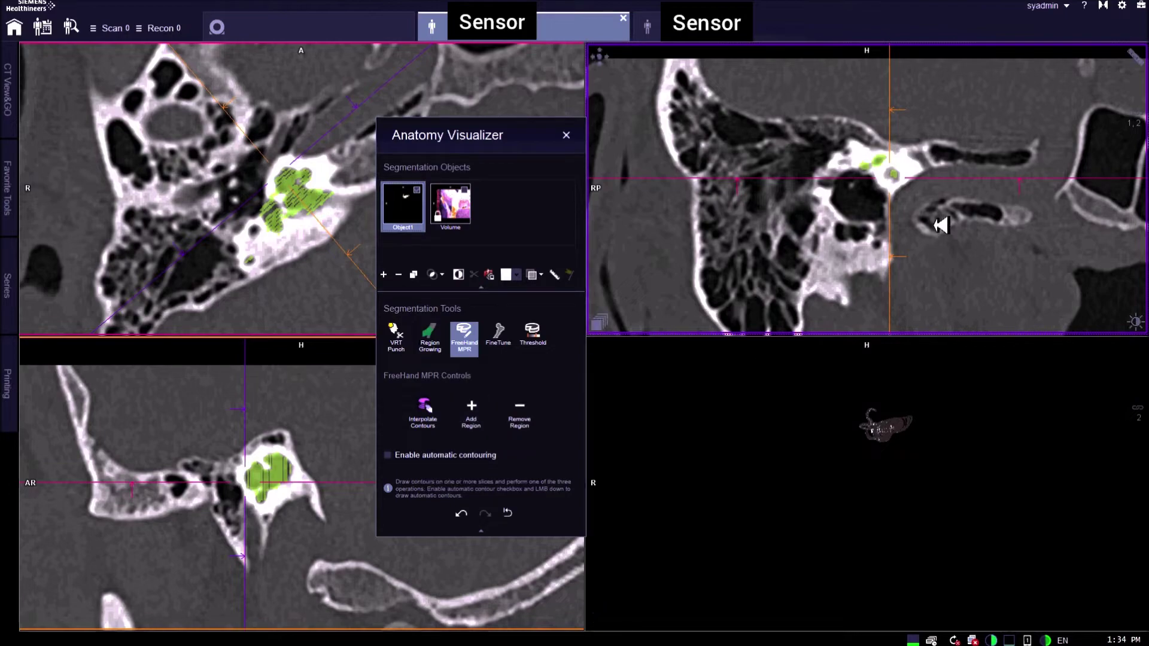
# On two nearby slices, auto-contour the unfilled small lumen between the filled canal lumens and the large round one, adding each region
pyautogui.scroll(-2, 933, 218)
pyautogui.scroll(1, 929, 210)
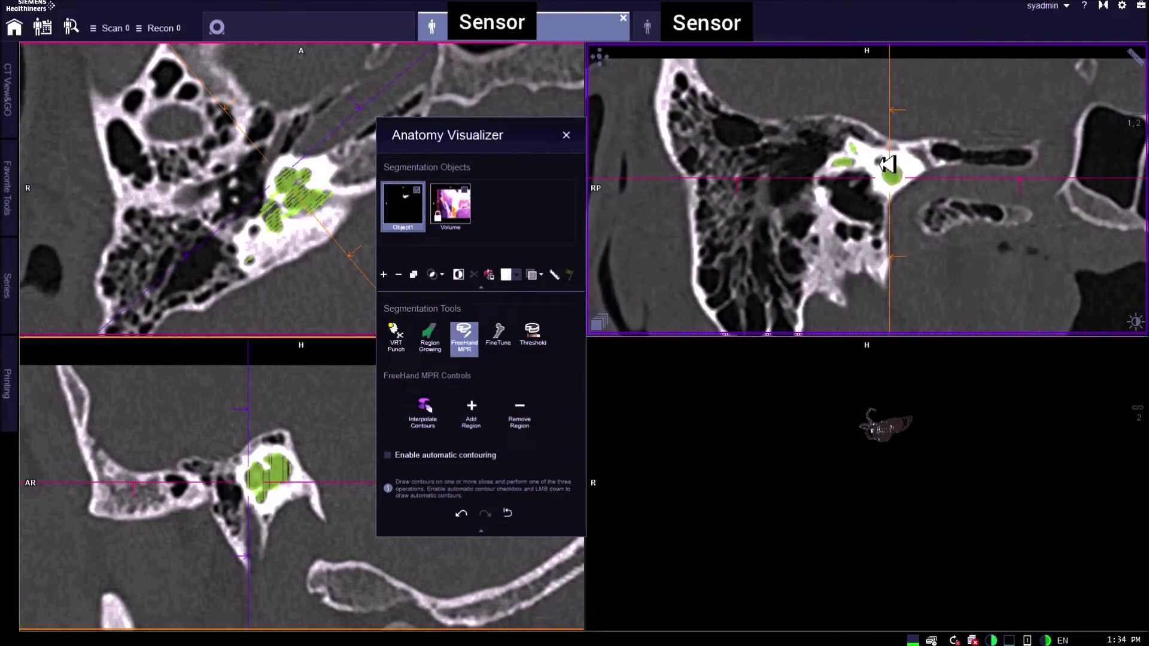
pyautogui.moveTo(881, 163); pyautogui.dragTo(883, 159)
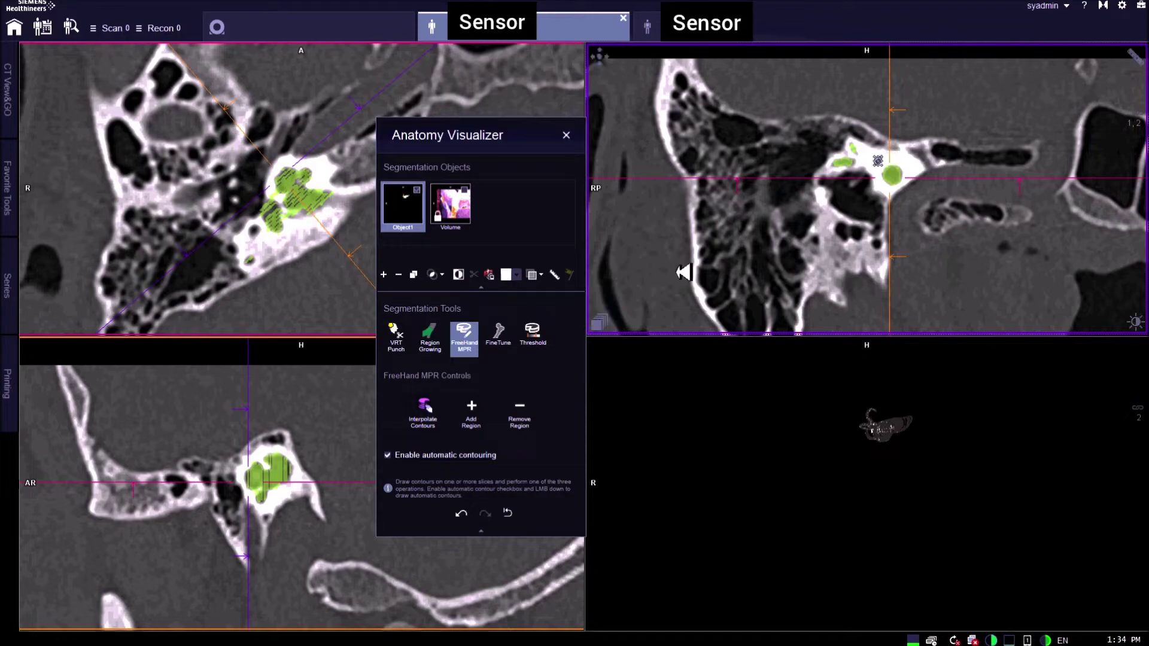
pyautogui.click(472, 411)
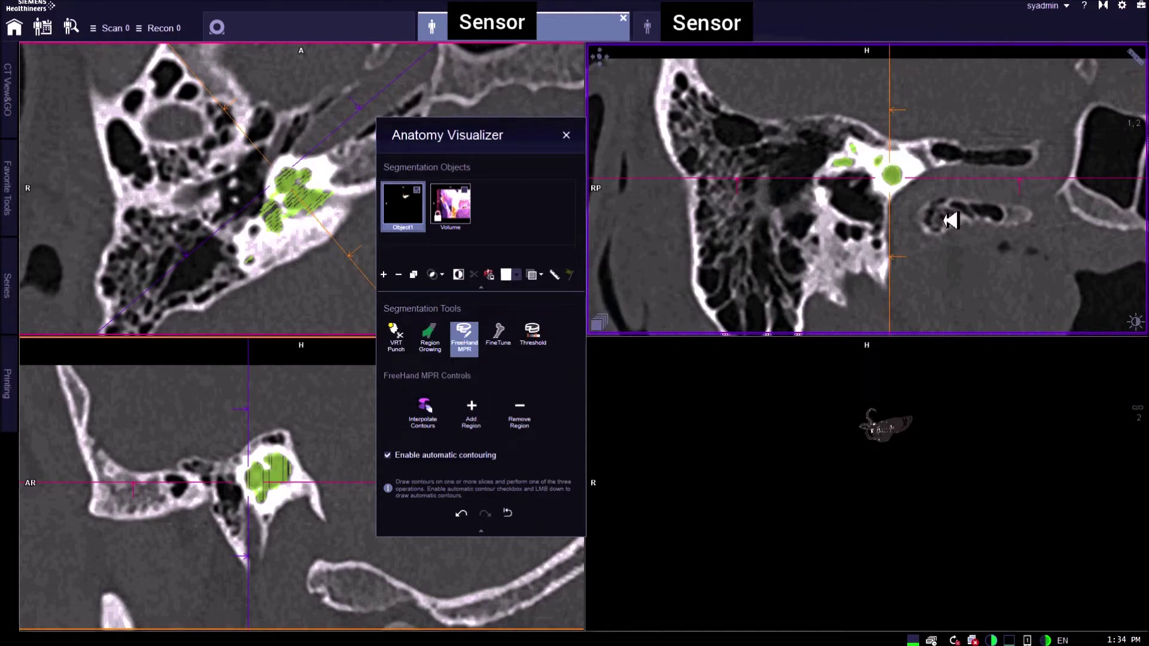
pyautogui.scroll(-2, 951, 218)
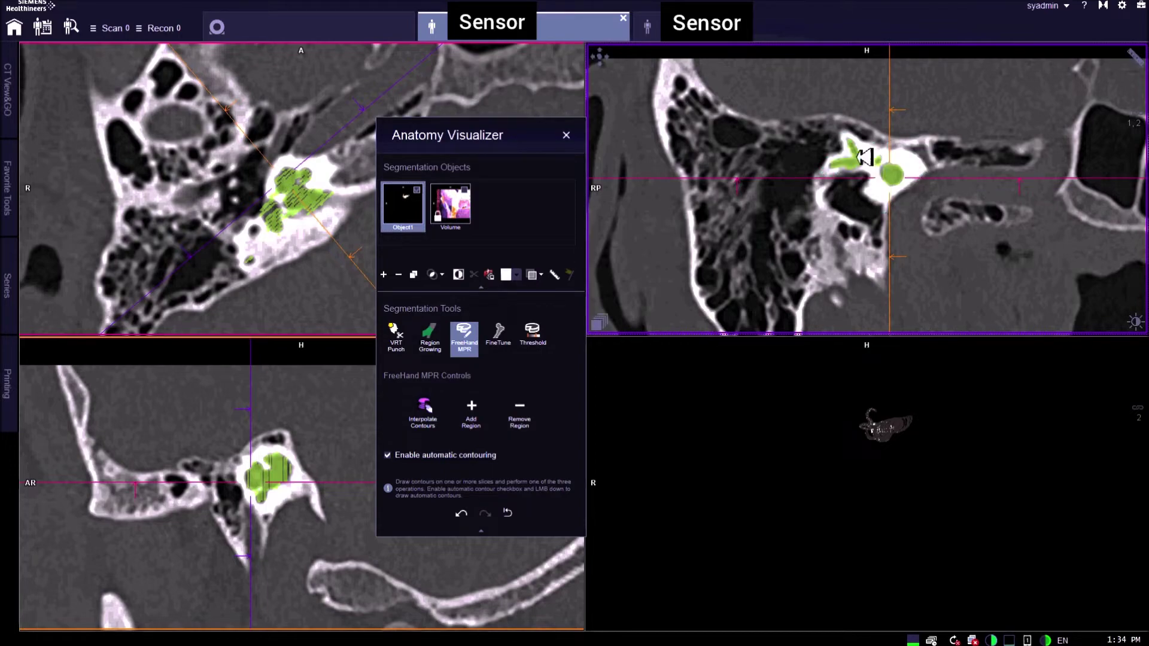
pyautogui.moveTo(864, 157); pyautogui.dragTo(872, 163)
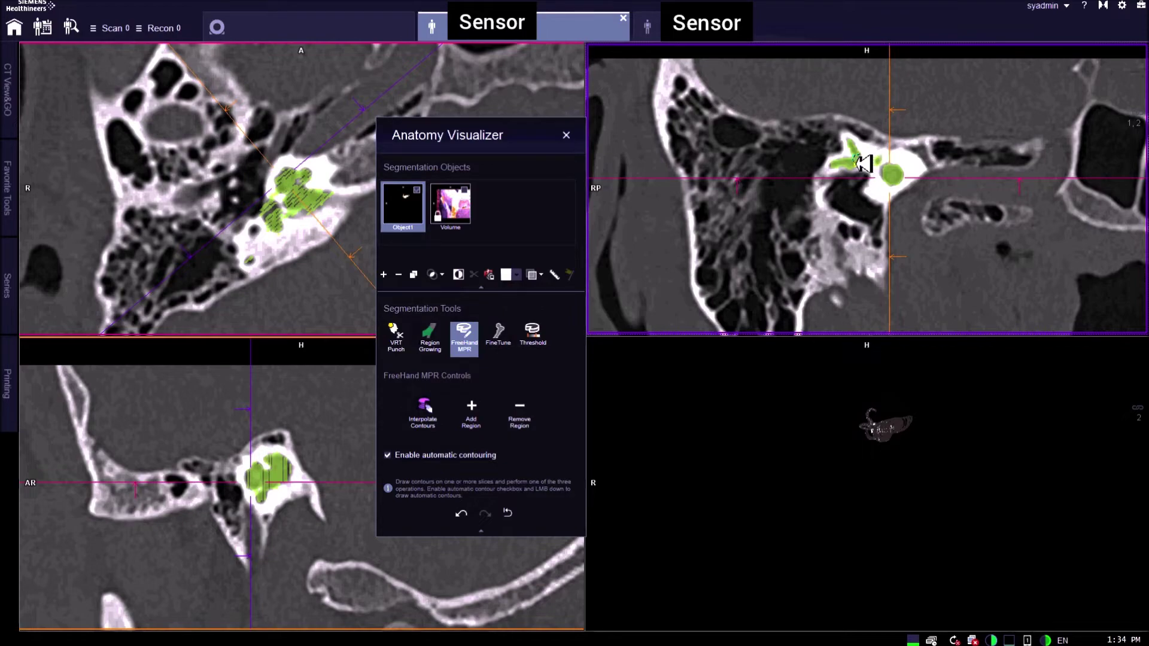
pyautogui.click(471, 413)
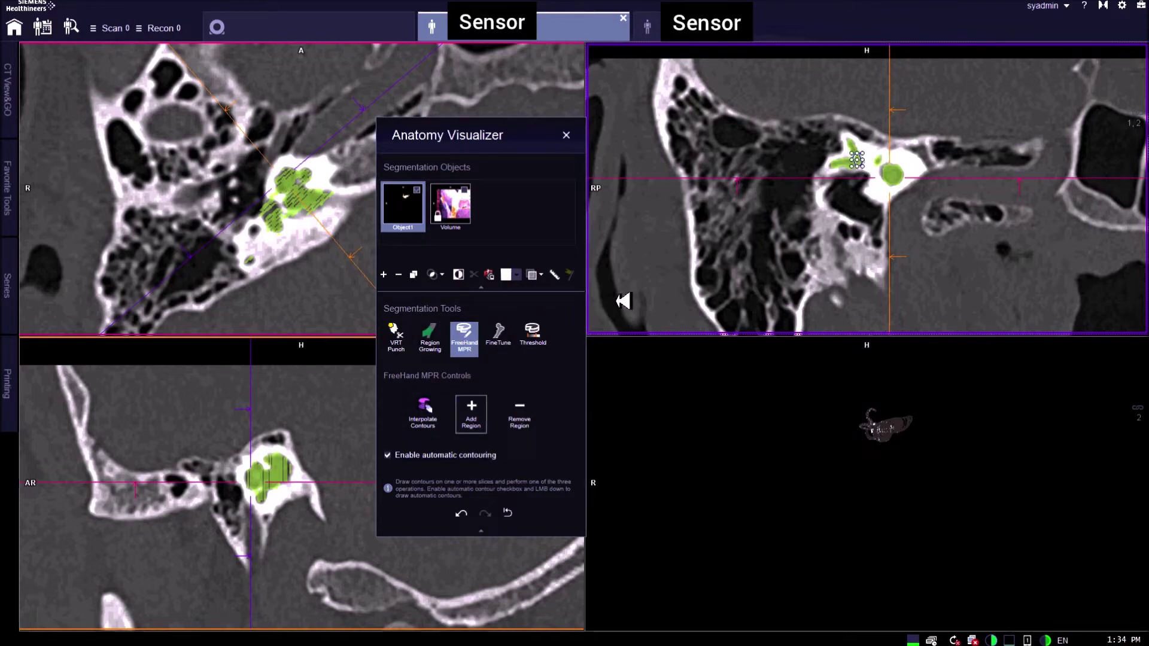
# On the slice where only the internal auditory canal is filled, auto-contour the narrow upright canal lumen and the curved lumen beside it, adding both
pyautogui.scroll(-3, 880, 169)
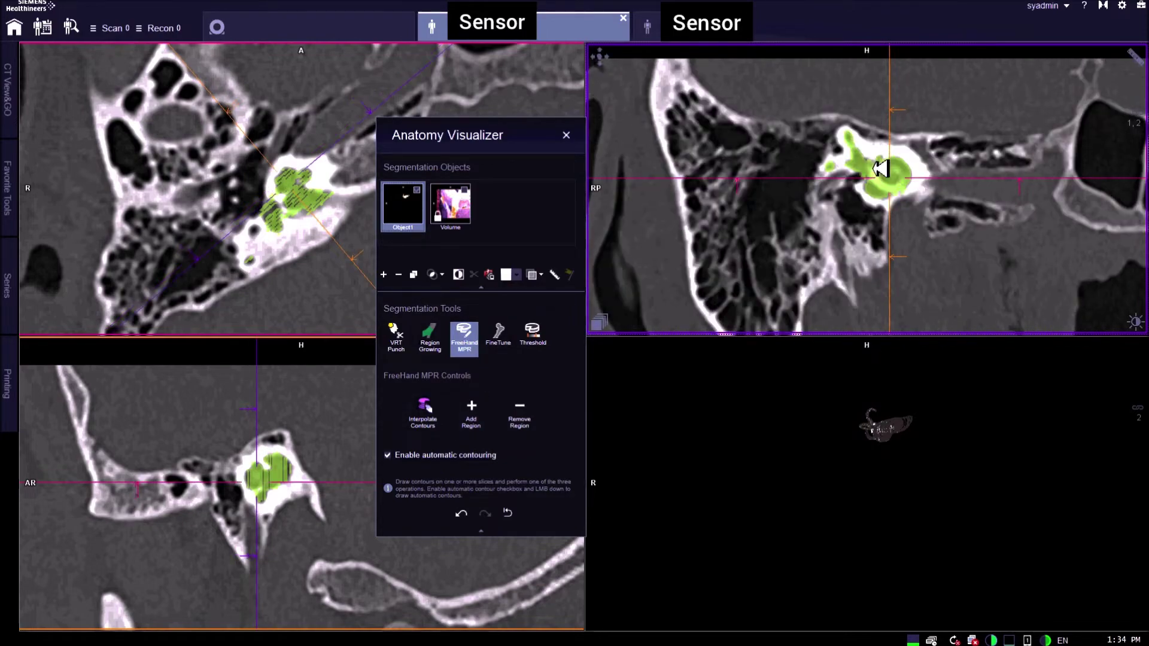
pyautogui.scroll(-3, 879, 170)
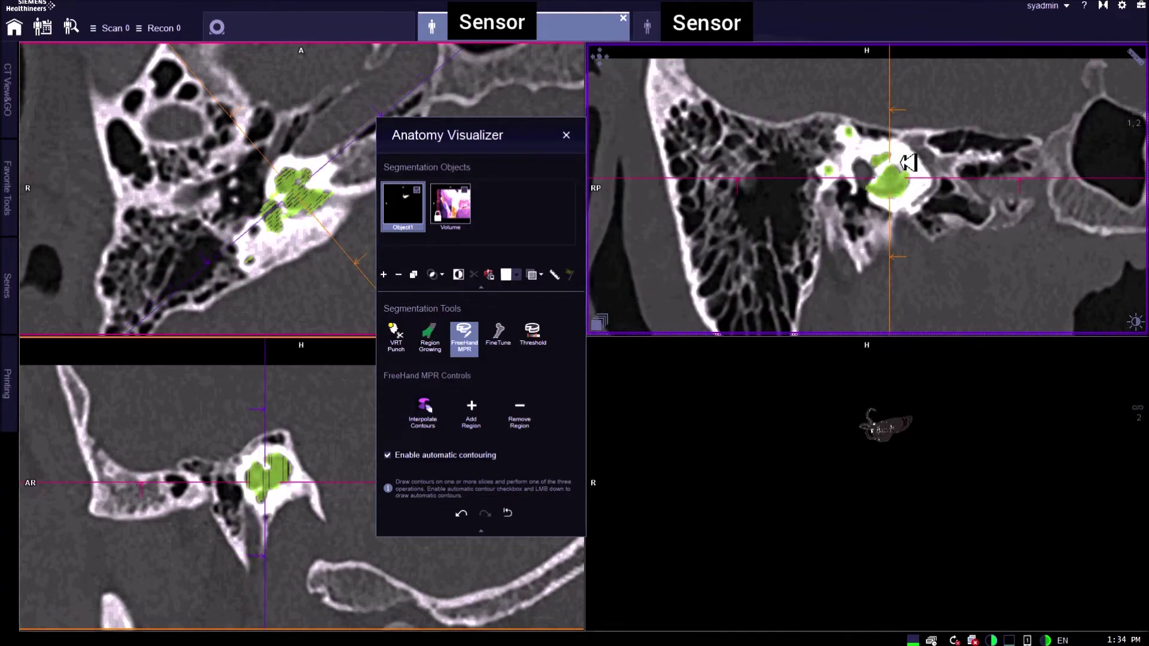
pyautogui.scroll(-5, 908, 161)
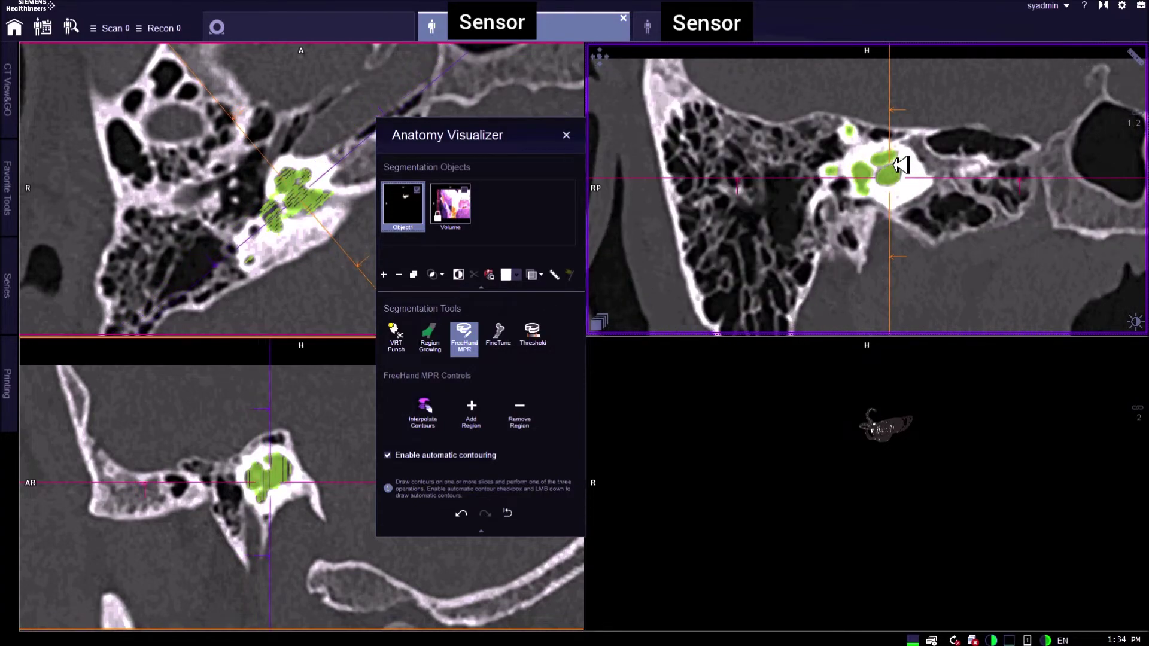
pyautogui.scroll(-5, 901, 165)
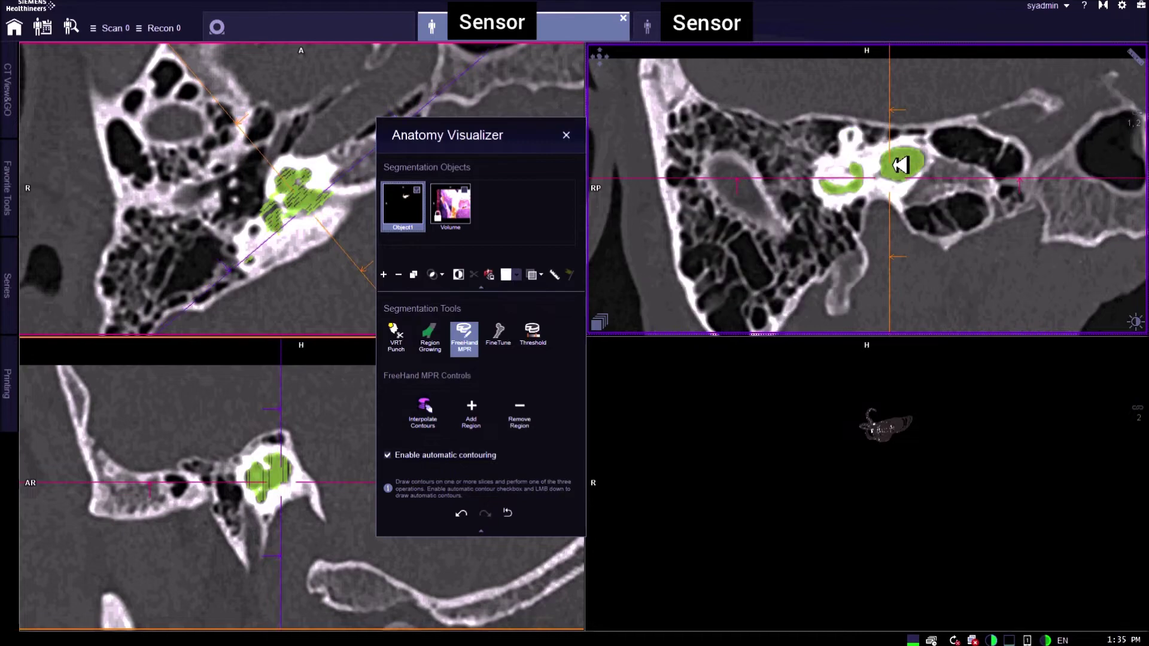
pyautogui.scroll(-4, 901, 165)
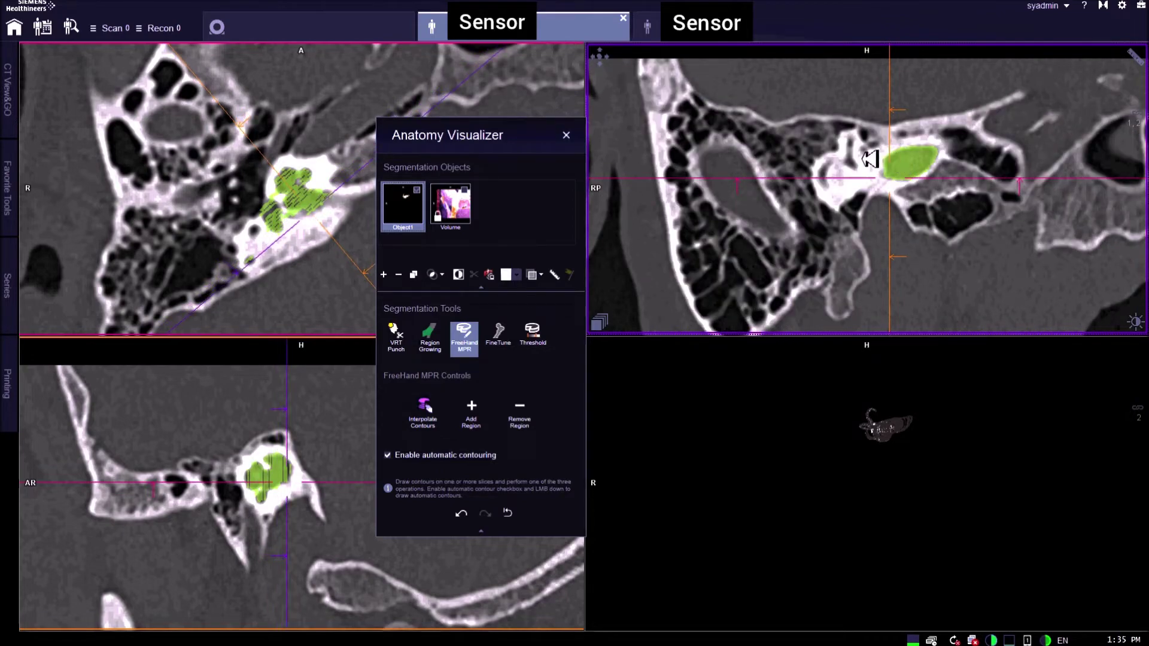
pyautogui.moveTo(862, 158); pyautogui.dragTo(828, 170)
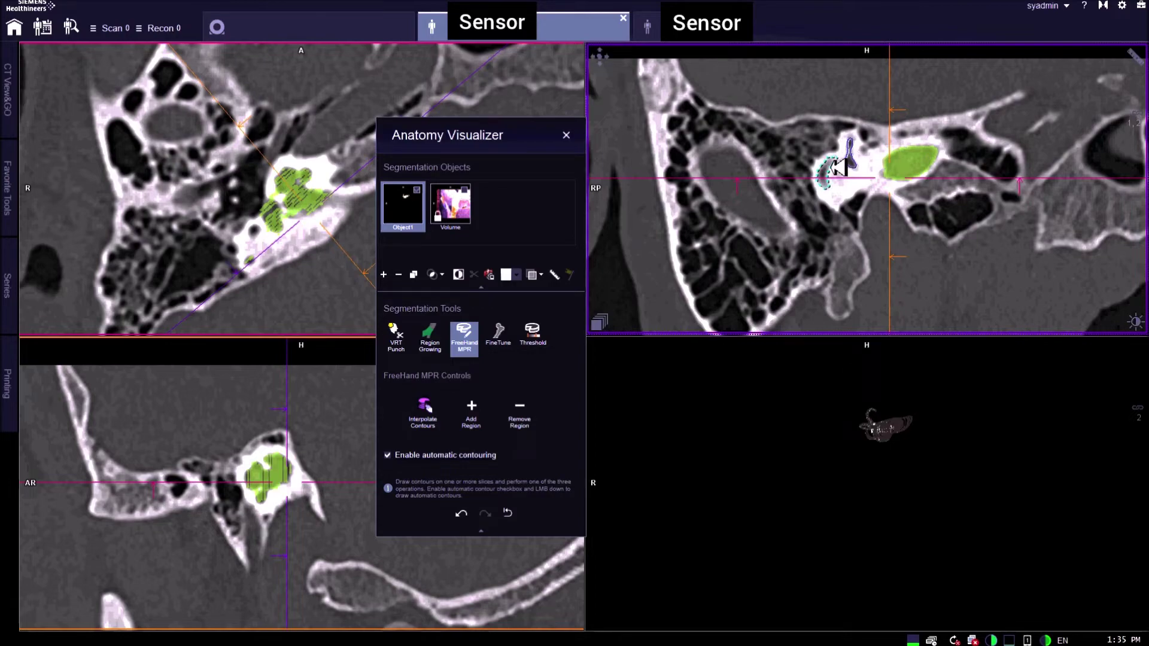
pyautogui.click(471, 411)
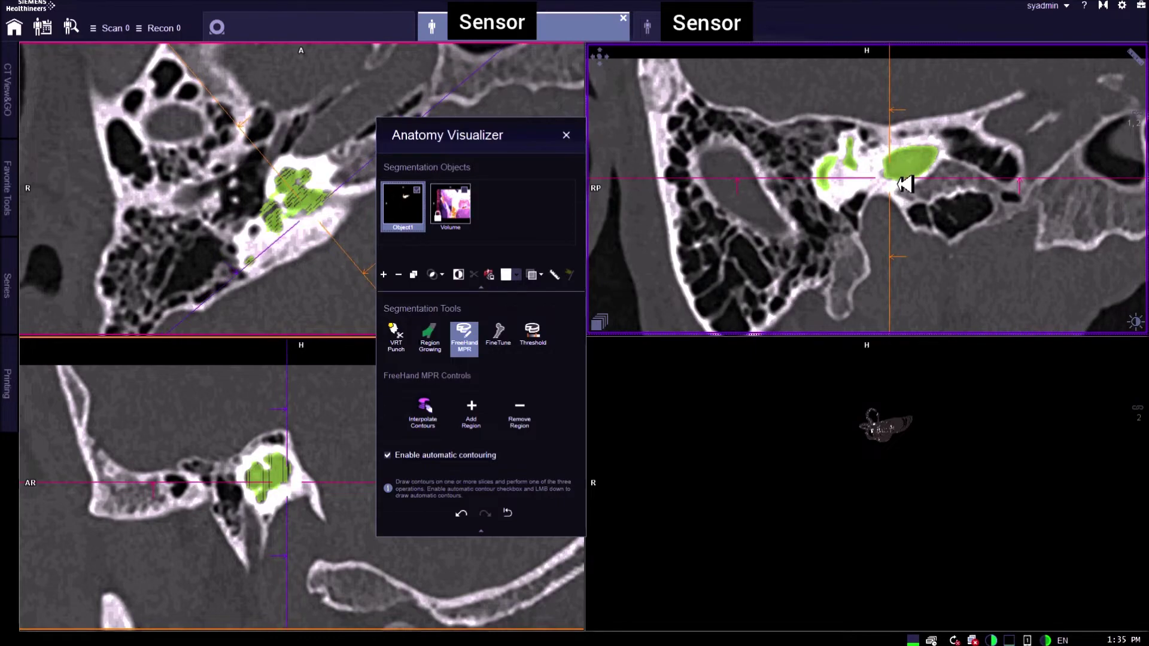
# On the next slice, auto-contour and add the narrow upright canal lumen, then contour and add the curved branch joining it
pyautogui.scroll(-2, 903, 191)
pyautogui.moveTo(848, 147)
pyautogui.mouseDown()
pyautogui.moveTo(861, 168)
pyautogui.moveTo(853, 152)
pyautogui.mouseUp()
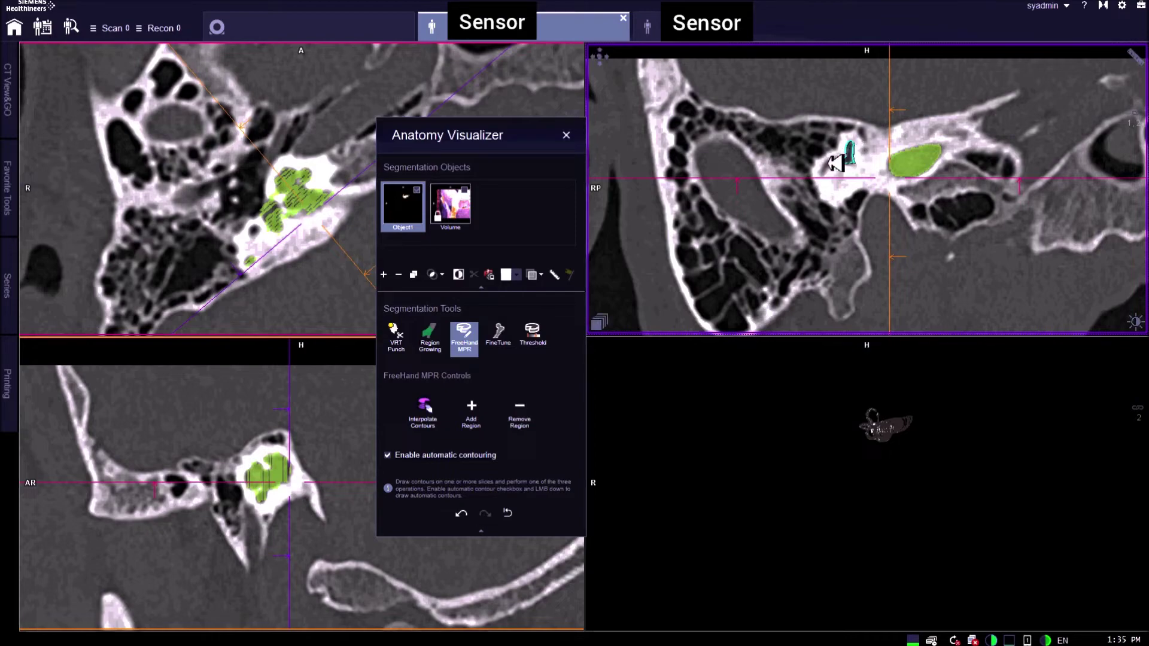
pyautogui.click(471, 410)
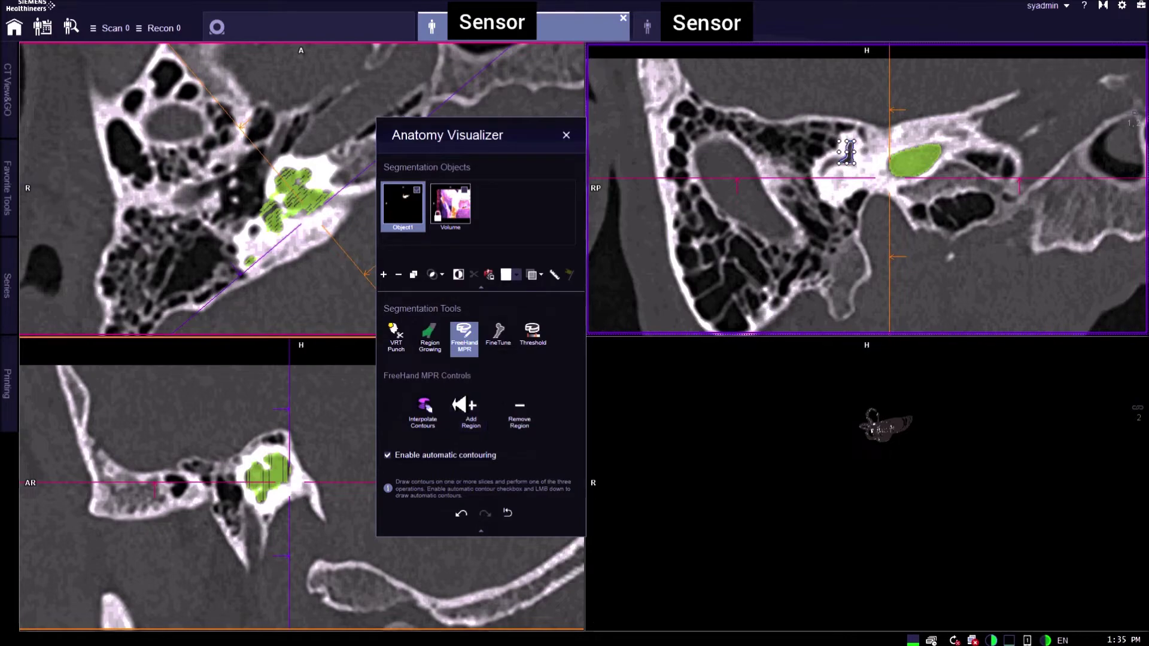
pyautogui.click(841, 165)
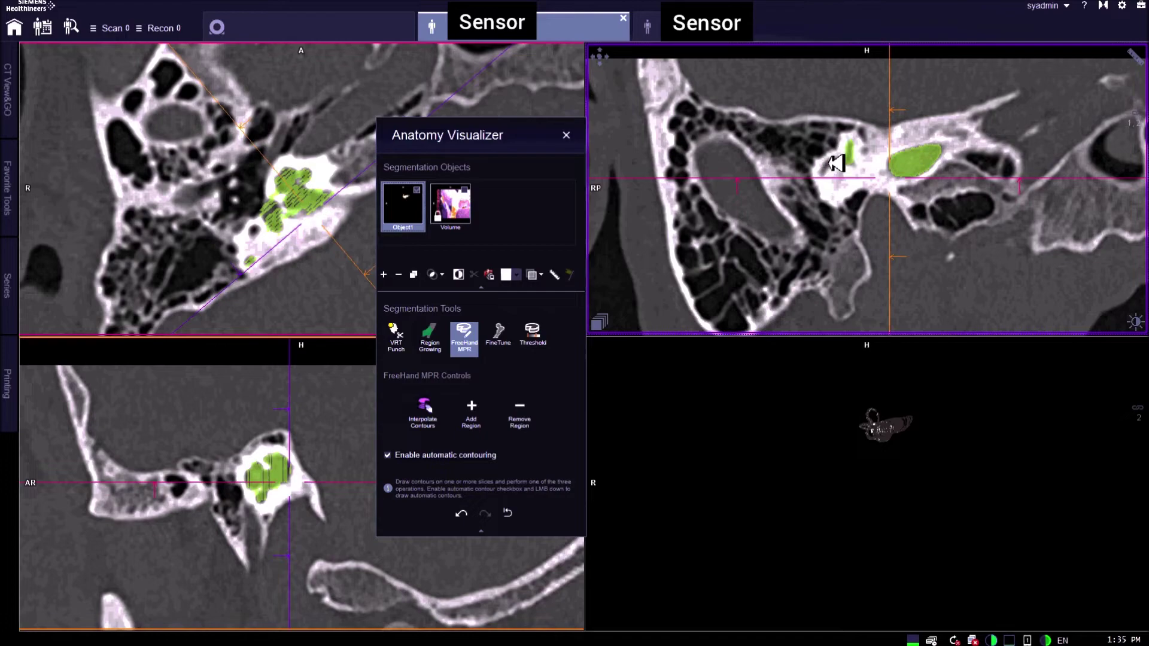
pyautogui.moveTo(836, 163); pyautogui.dragTo(845, 163)
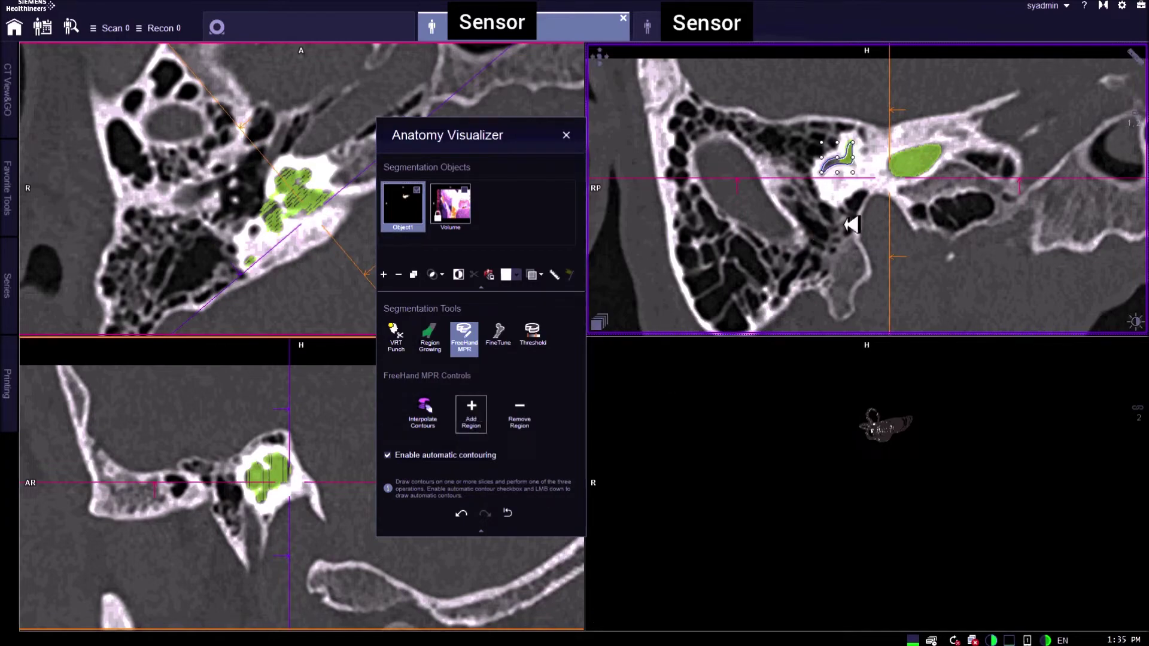
pyautogui.scroll(-3, 919, 150)
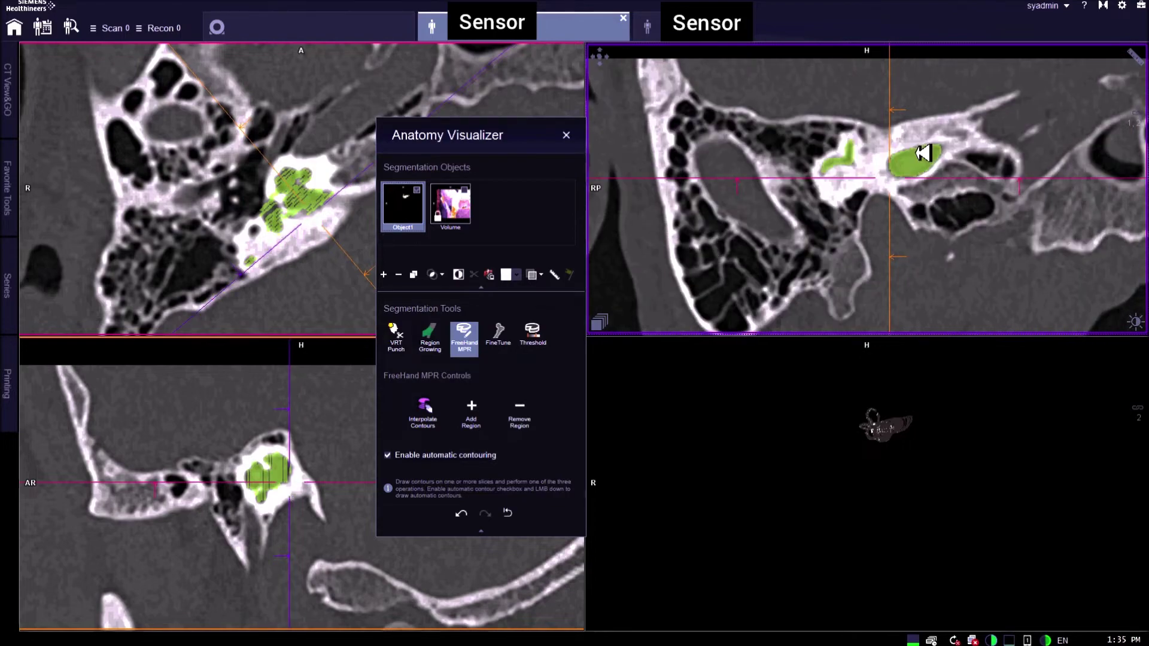
pyautogui.scroll(-4, 915, 151)
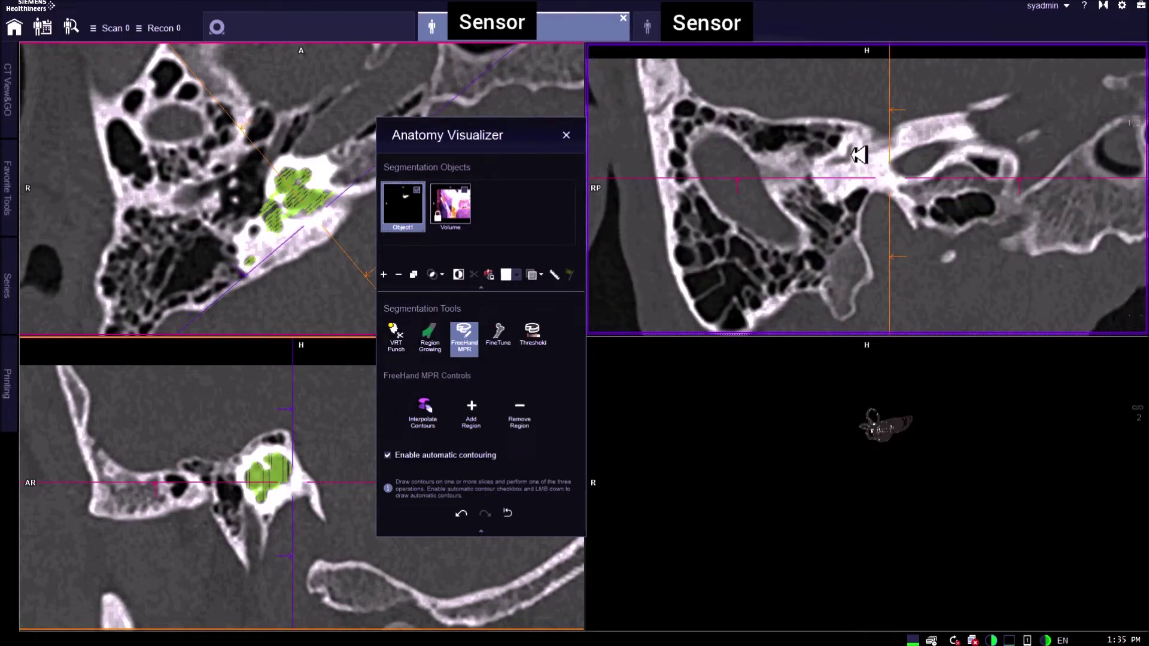
pyautogui.click(472, 412)
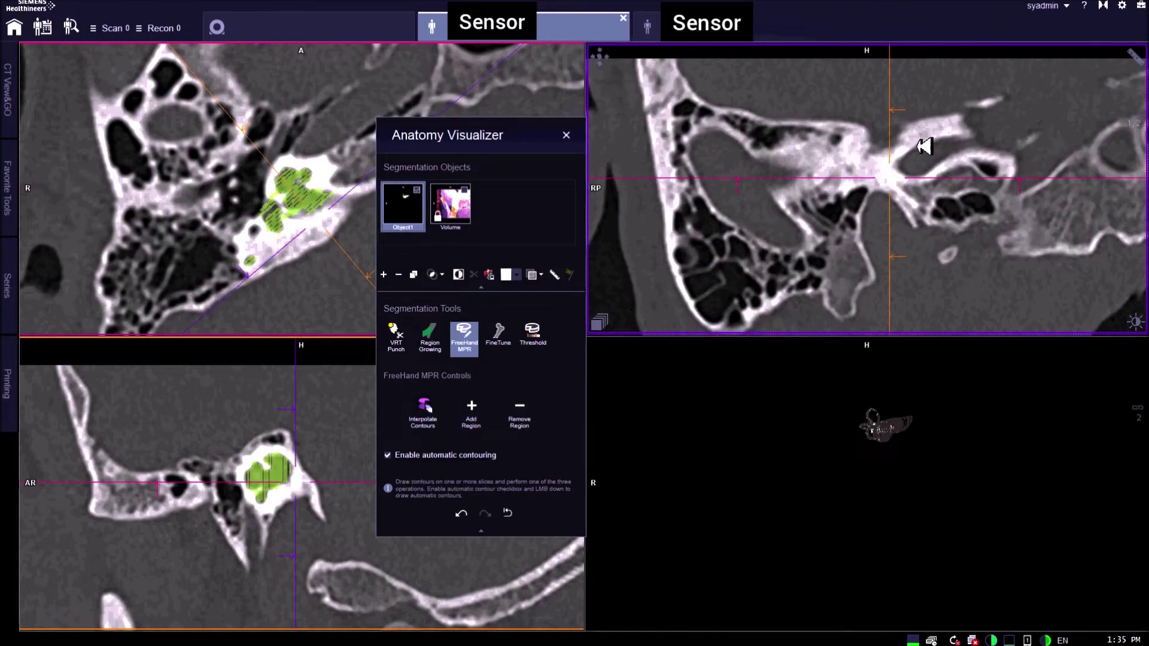
# Return to the two slices with the unfilled small round canal lumen above the filled curved one, and auto-contour and add it on each
pyautogui.scroll(2, 898, 147)
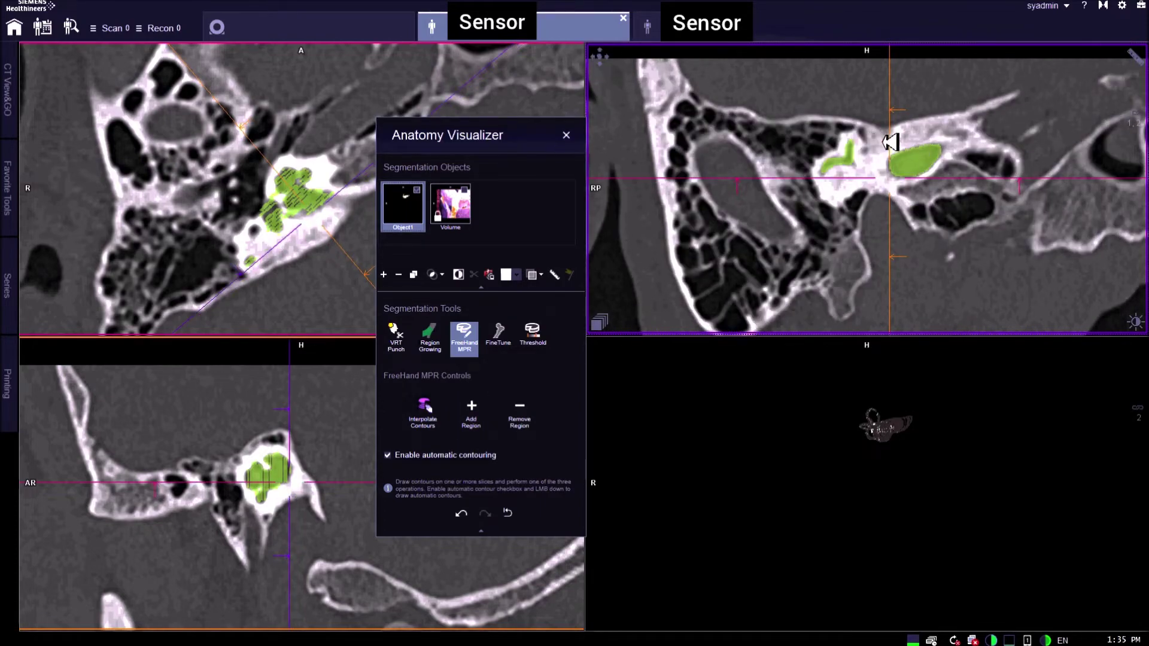
pyautogui.scroll(2, 890, 143)
pyautogui.scroll(2, 891, 142)
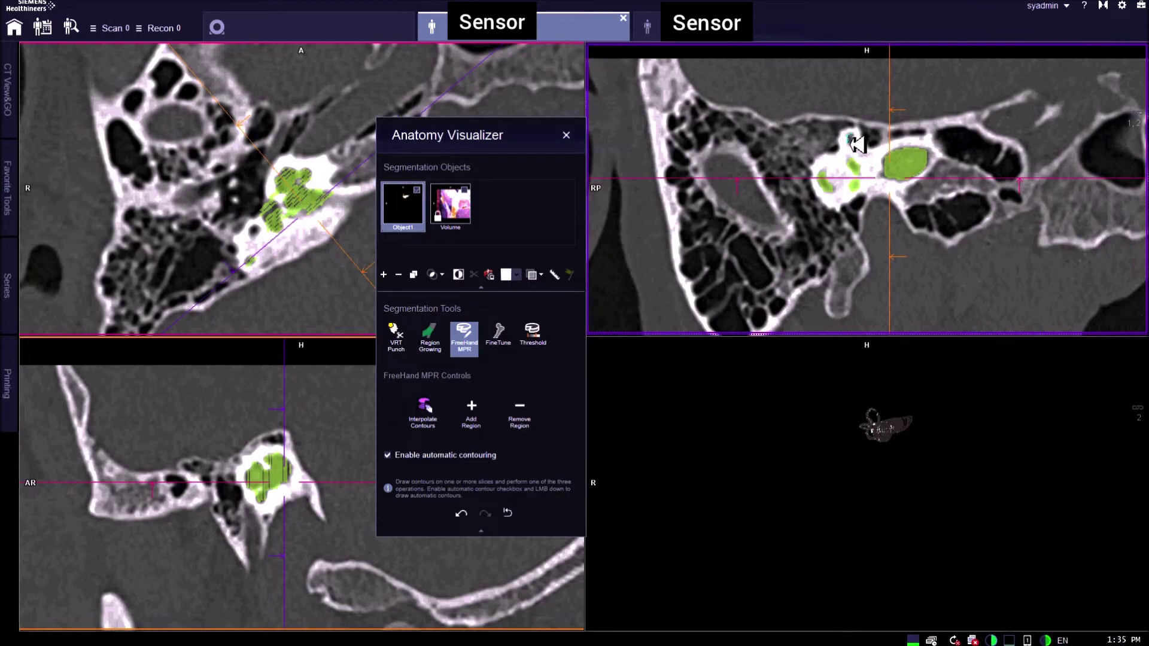
pyautogui.click(471, 412)
pyautogui.scroll(2, 930, 206)
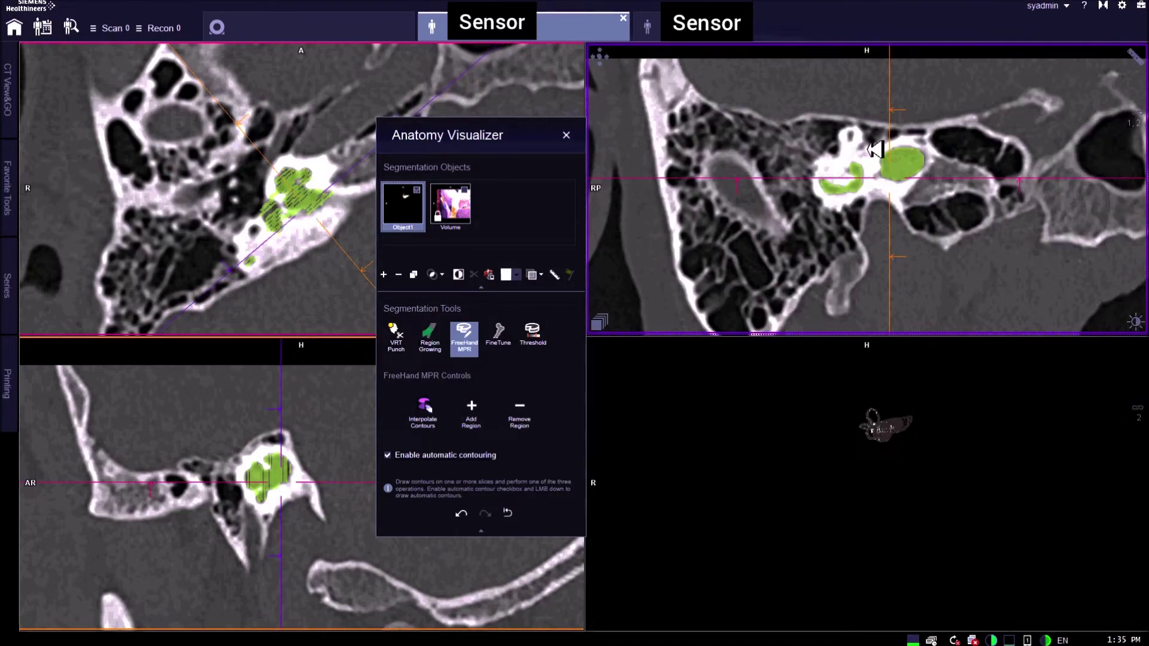
pyautogui.moveTo(855, 140); pyautogui.dragTo(857, 141)
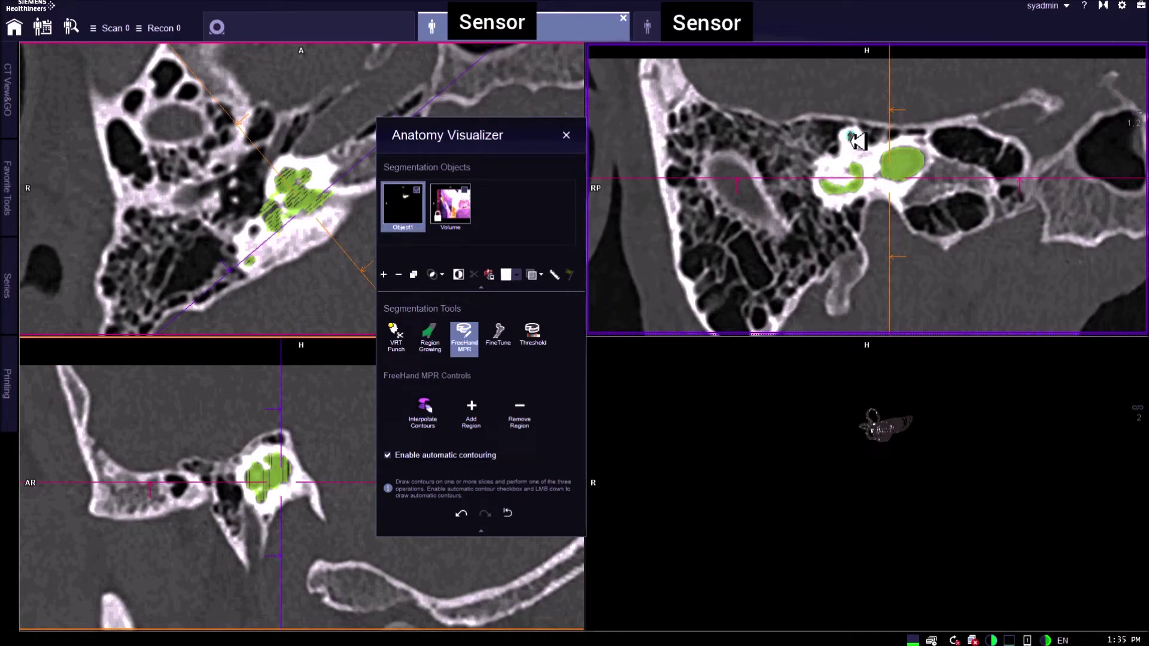
pyautogui.click(471, 412)
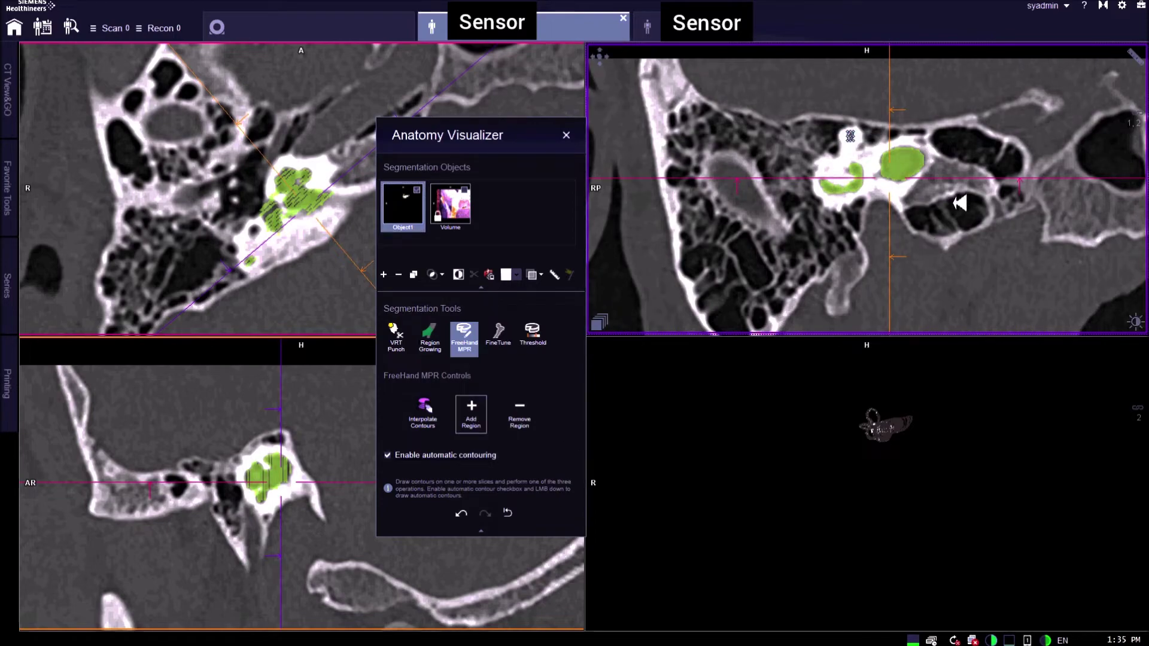
# Go back to the slice with the partly filled round lumen at the crosshair, auto-contour its full outline, and add the region
pyautogui.scroll(-8, 959, 203)
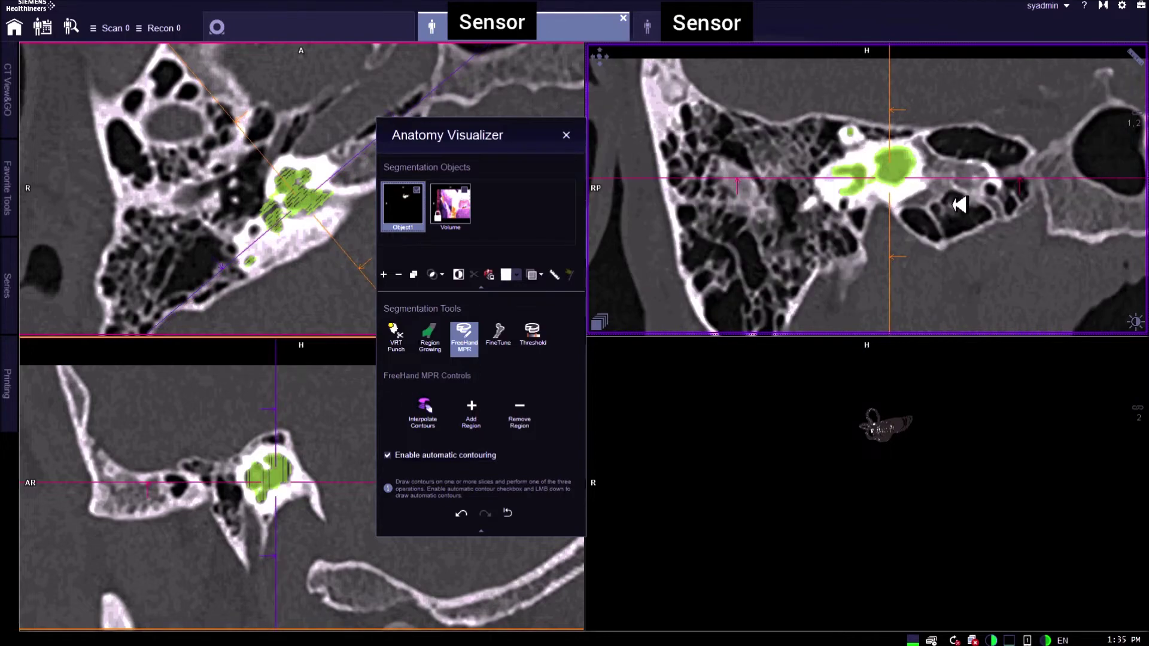
pyautogui.scroll(-2, 959, 203)
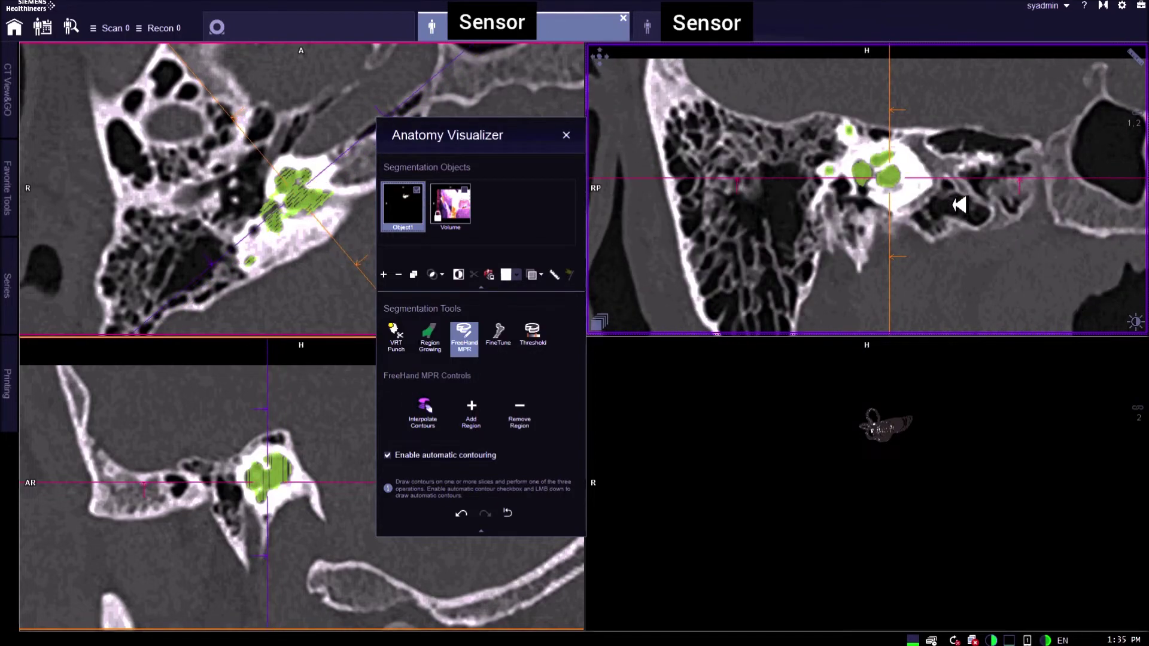
pyautogui.scroll(-12, 959, 205)
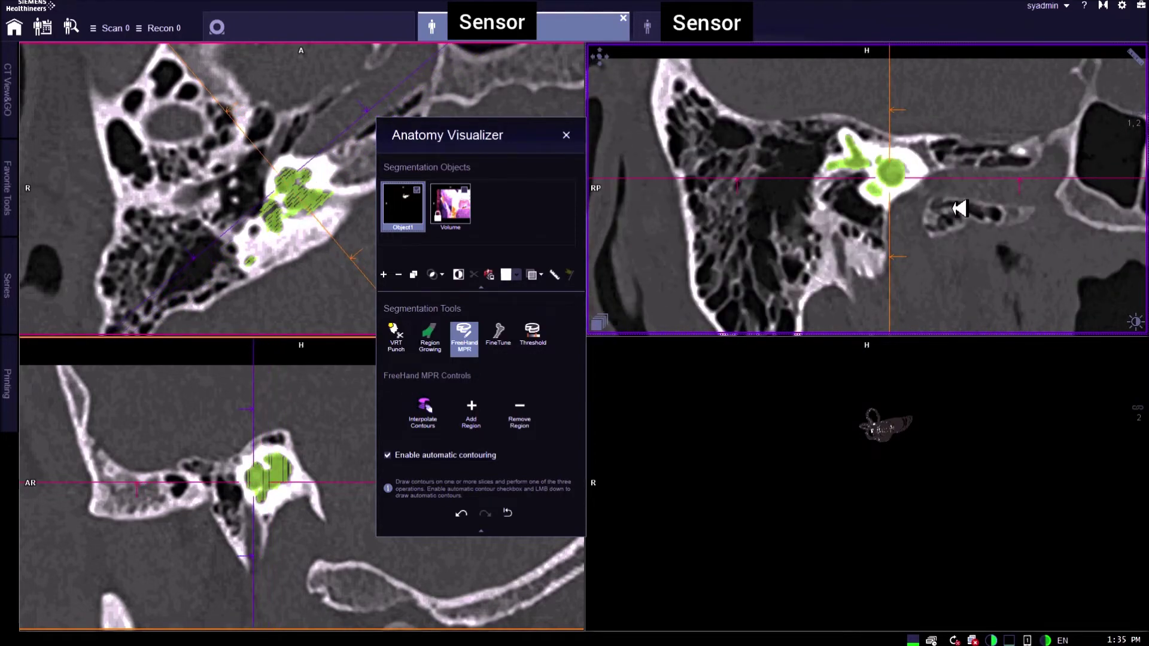
pyautogui.scroll(-2, 960, 208)
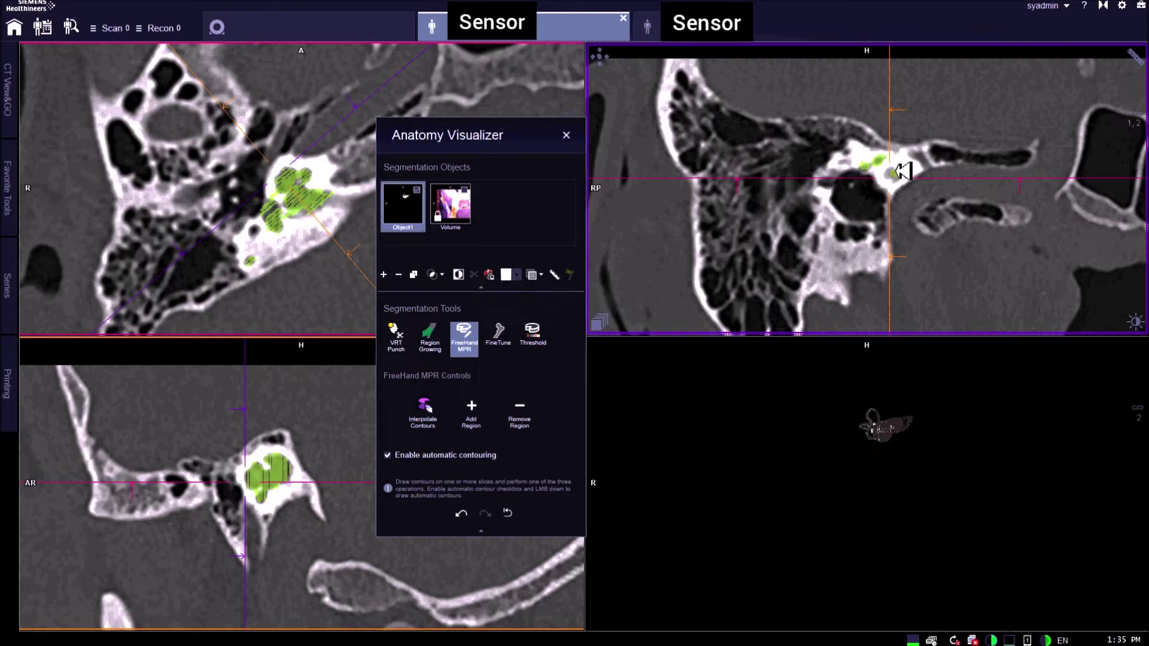
pyautogui.click(891, 175)
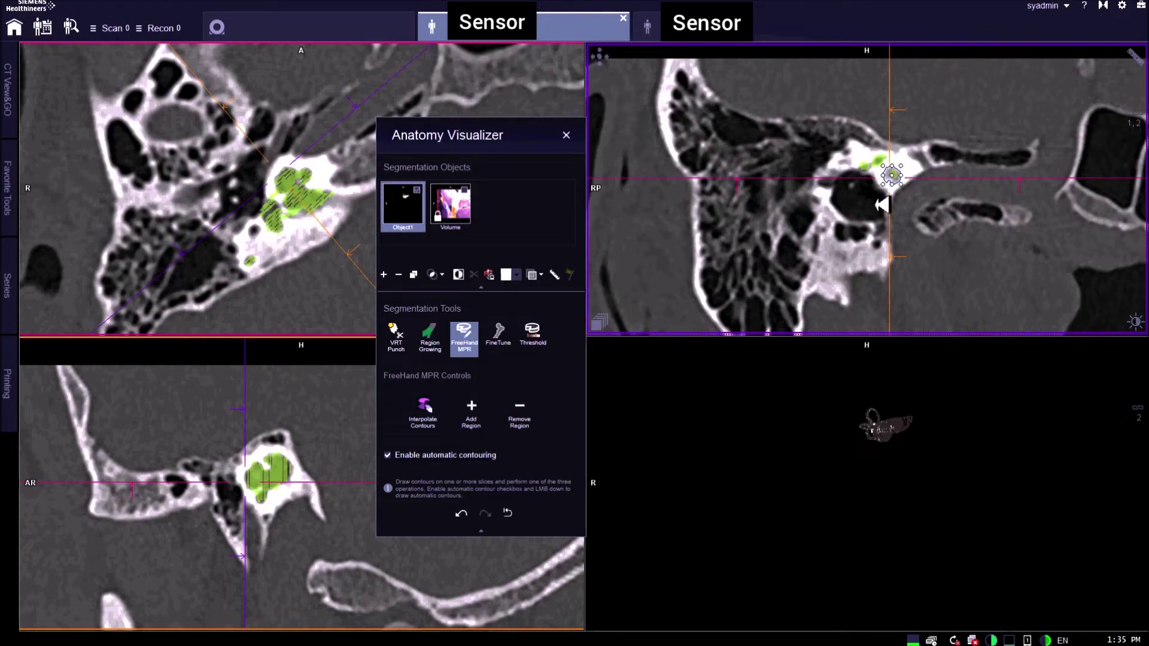
pyautogui.click(472, 408)
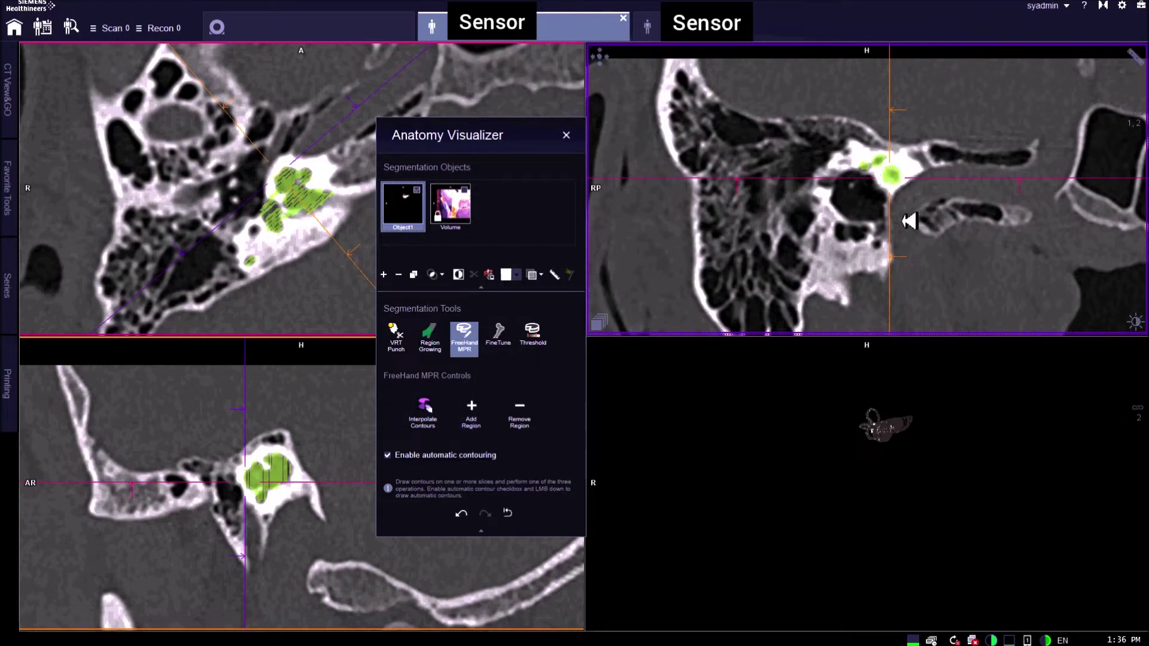
# Auto-contour the large round lumen again on the slice with the branching canal, and check the fill on the neighbouring slices
pyautogui.scroll(-5, 930, 218)
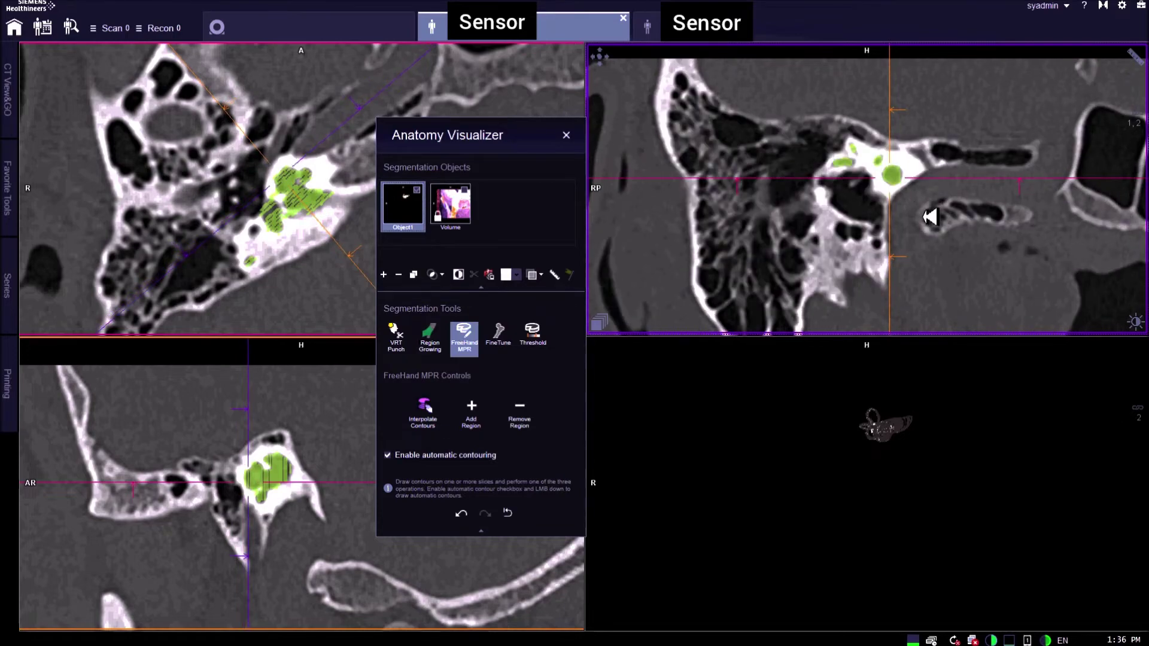
pyautogui.scroll(2, 929, 218)
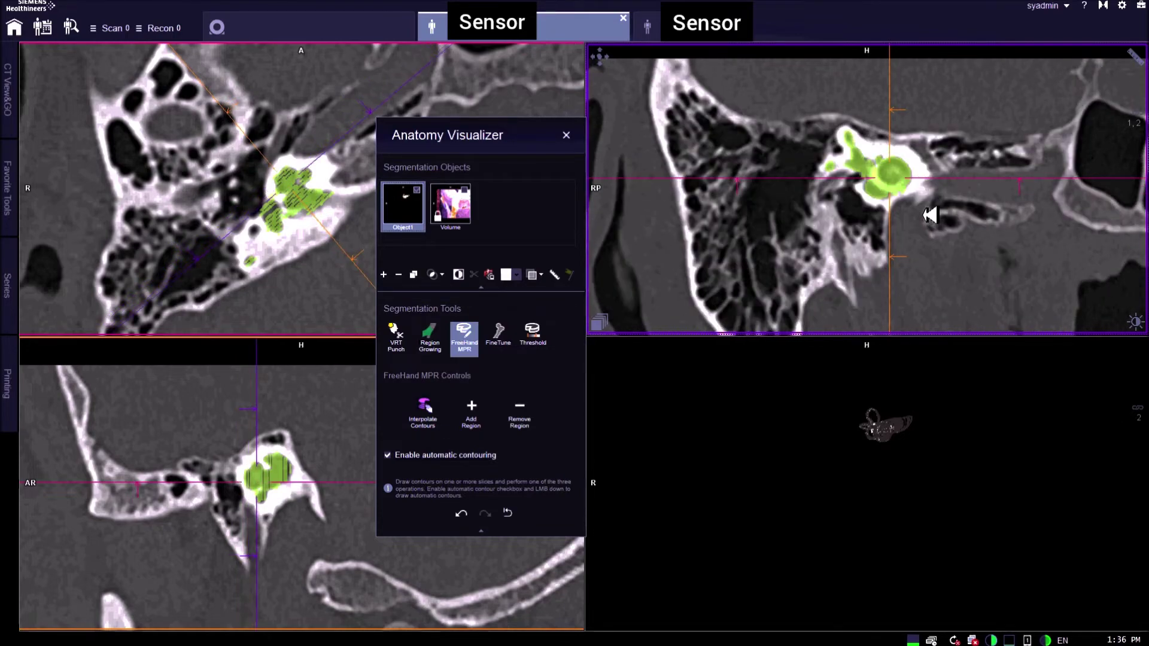
pyautogui.click(890, 172)
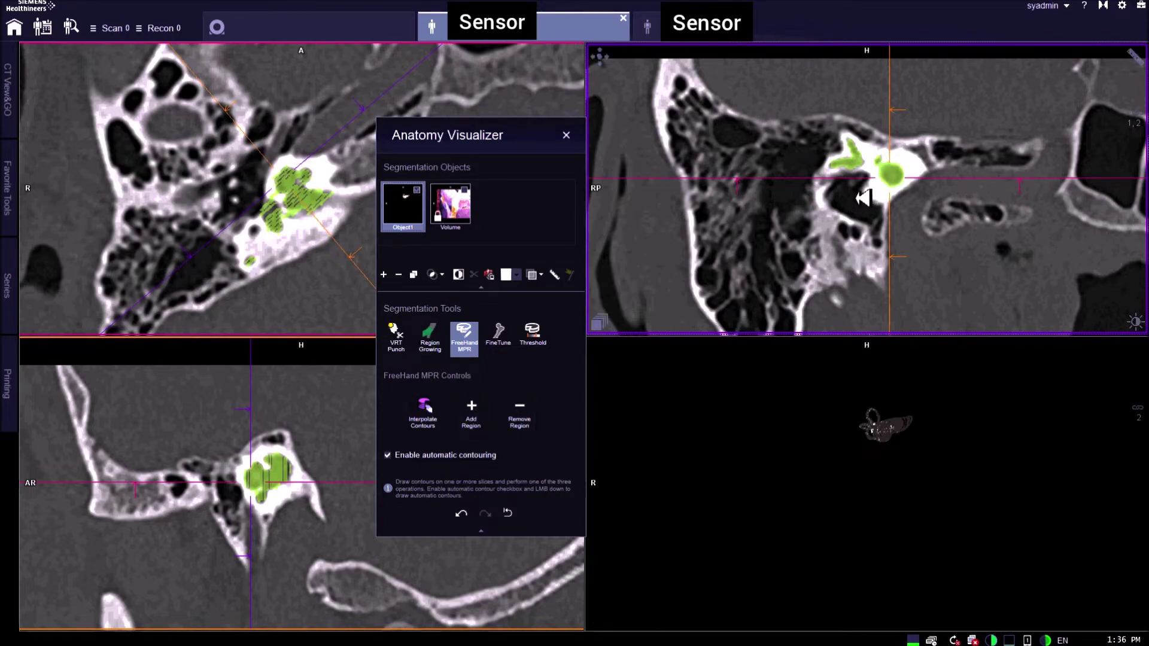
pyautogui.scroll(2, 865, 197)
pyautogui.scroll(-4, 865, 195)
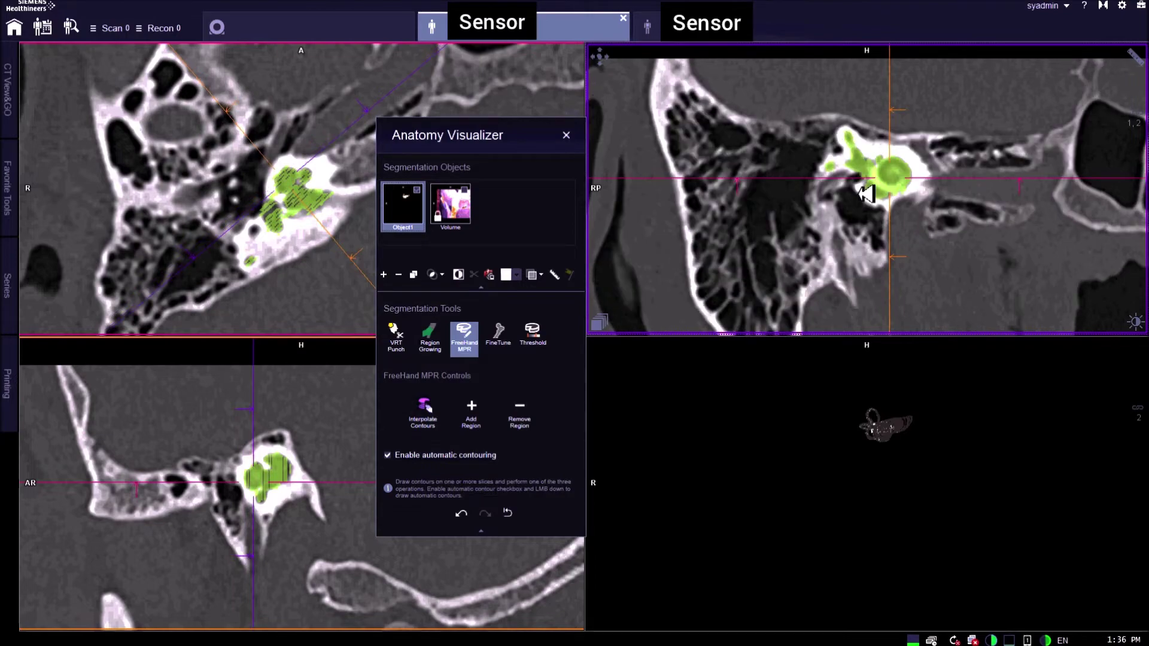
# Find the slice where the large oval internal auditory canal fill stops short of its margin, auto-contour the canal, and add the region
pyautogui.scroll(-1, 865, 194)
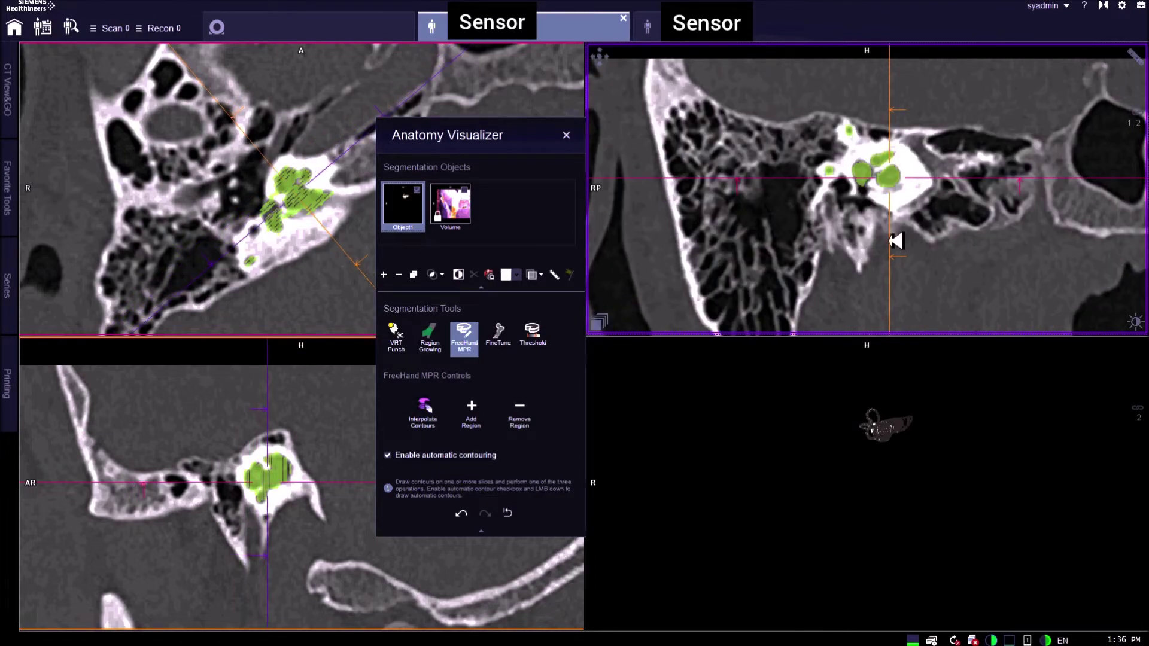
pyautogui.scroll(-2, 897, 187)
pyautogui.scroll(-4, 896, 192)
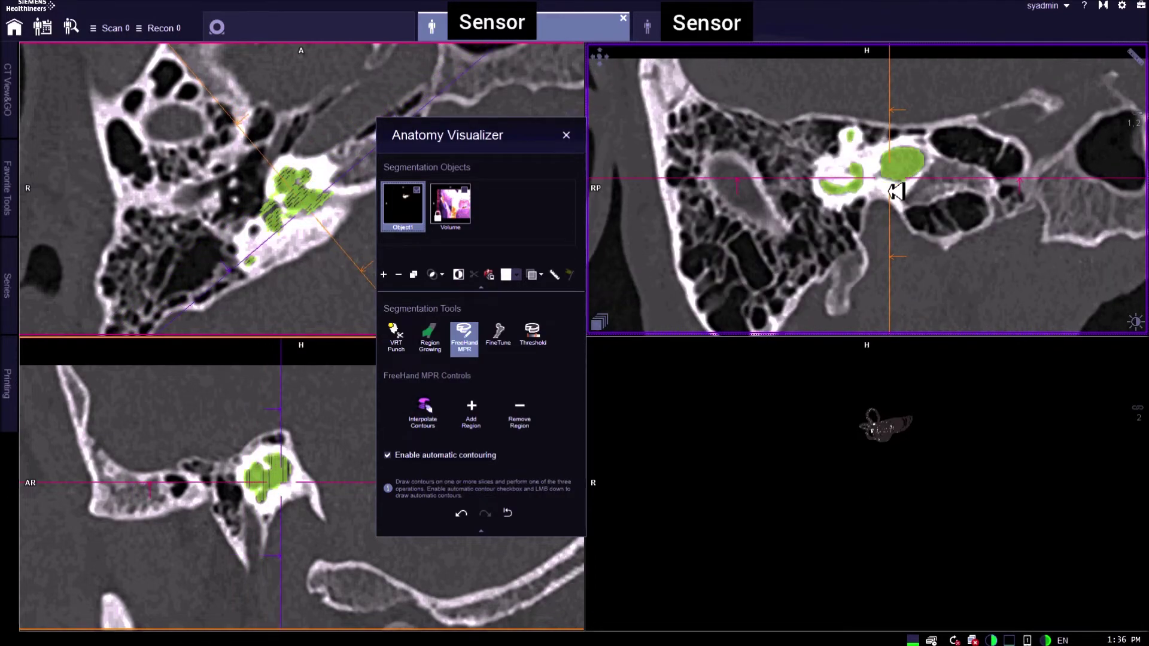
pyautogui.scroll(-10, 897, 192)
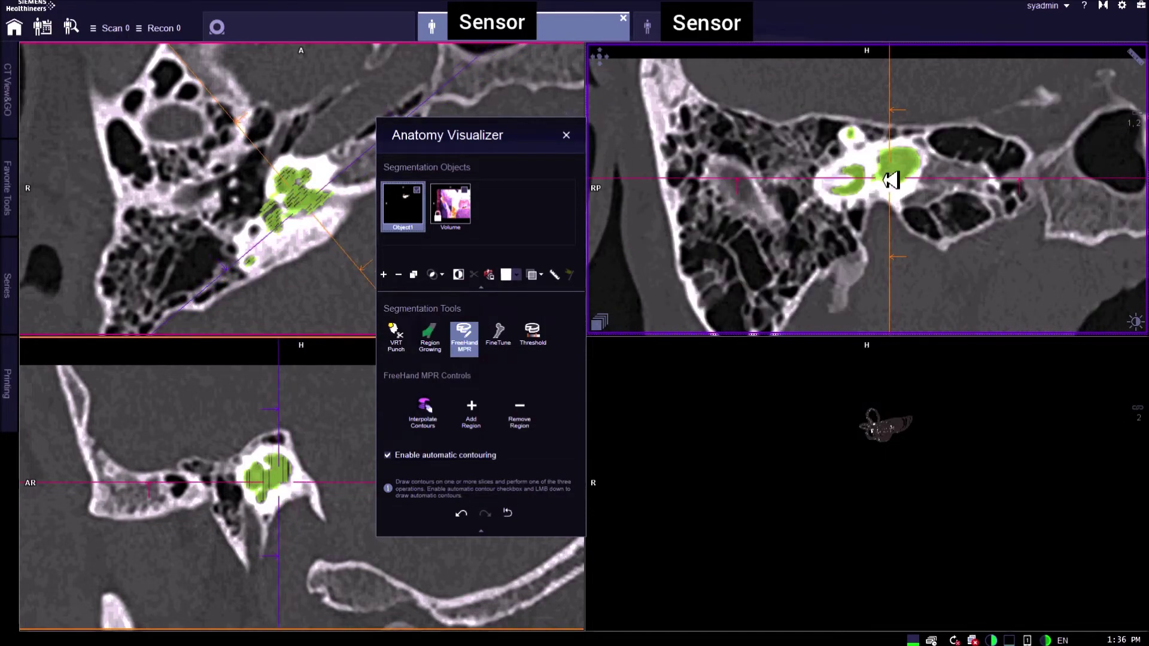
pyautogui.scroll(-8, 890, 180)
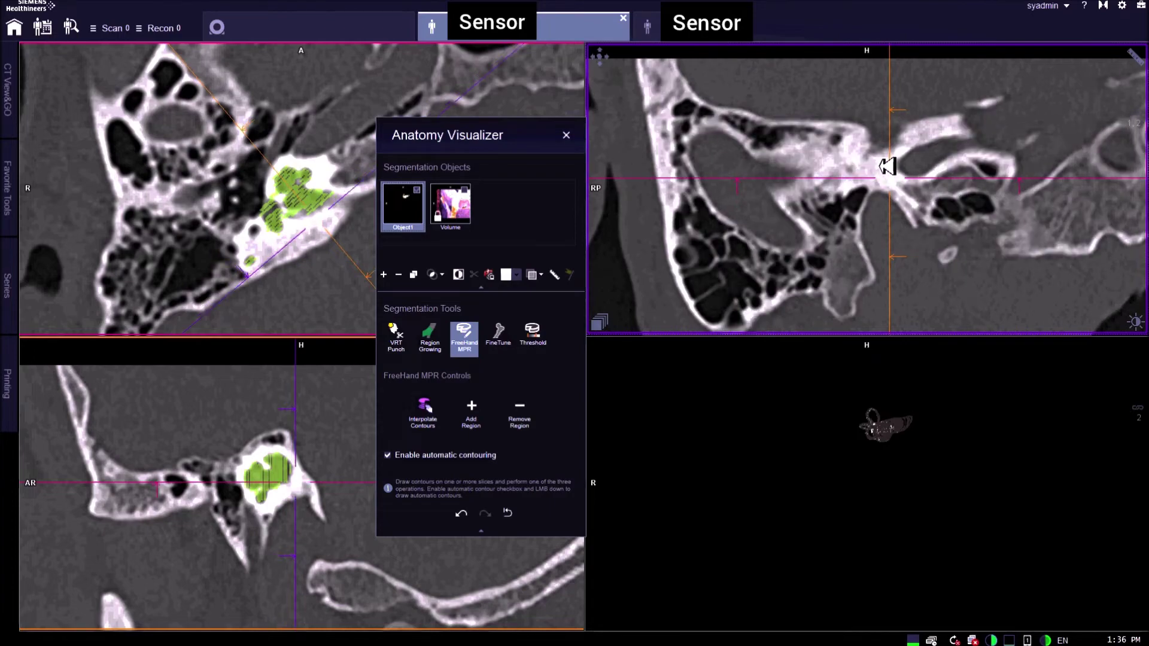
pyautogui.scroll(10, 887, 166)
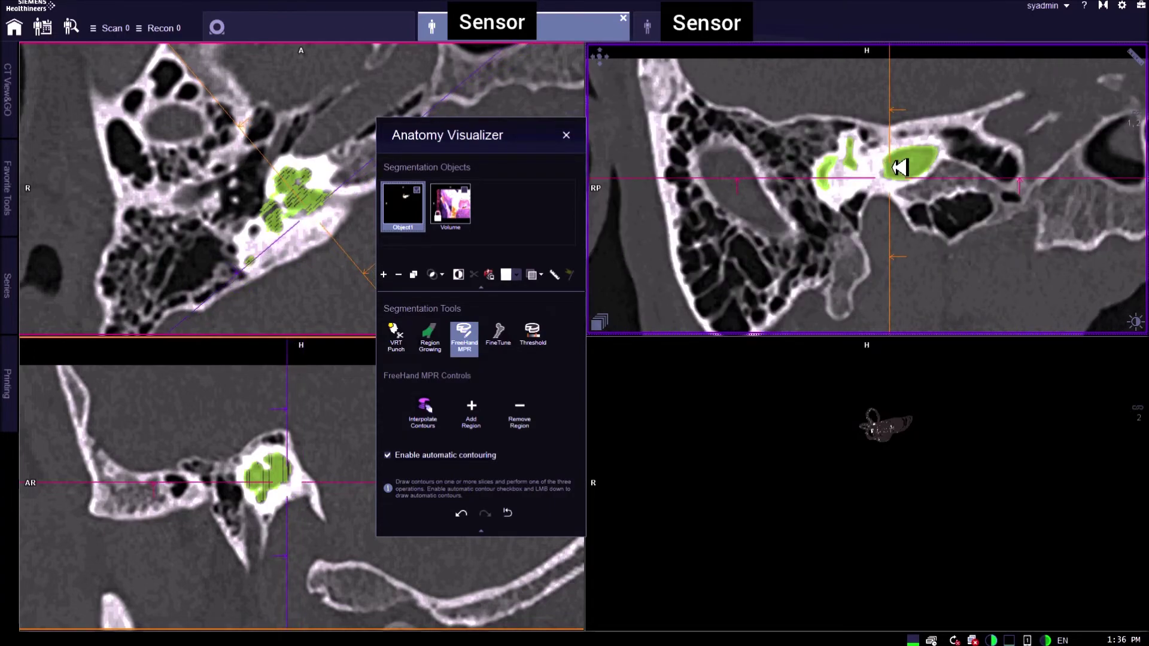
pyautogui.scroll(3, 900, 169)
pyautogui.scroll(3, 900, 168)
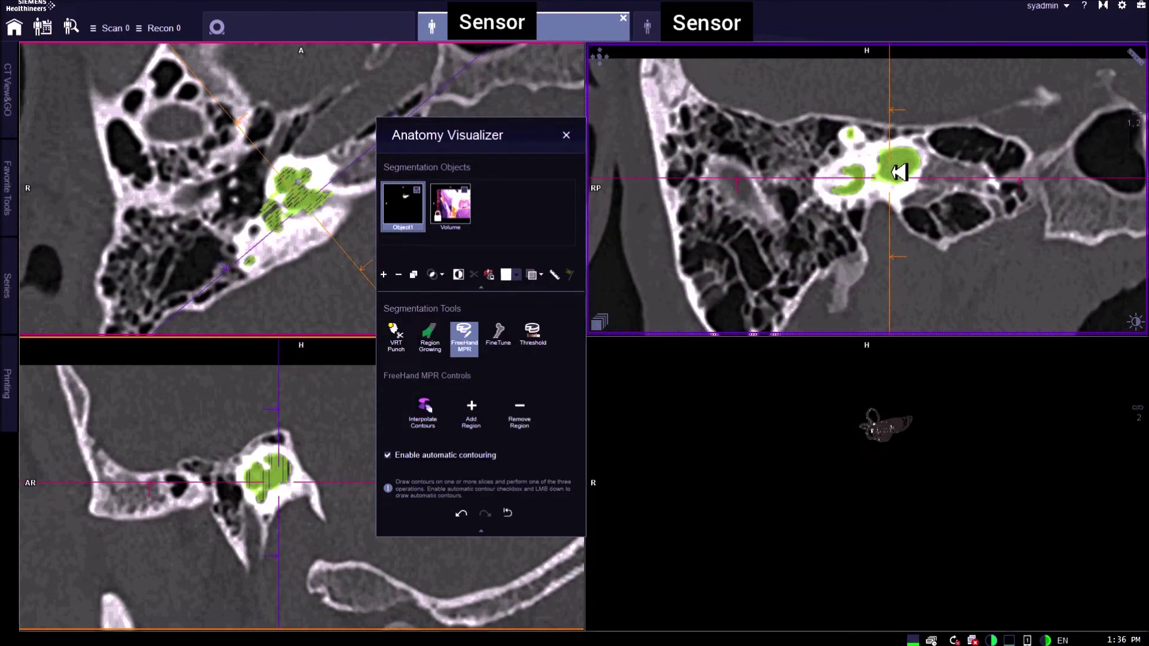
pyautogui.click(891, 177)
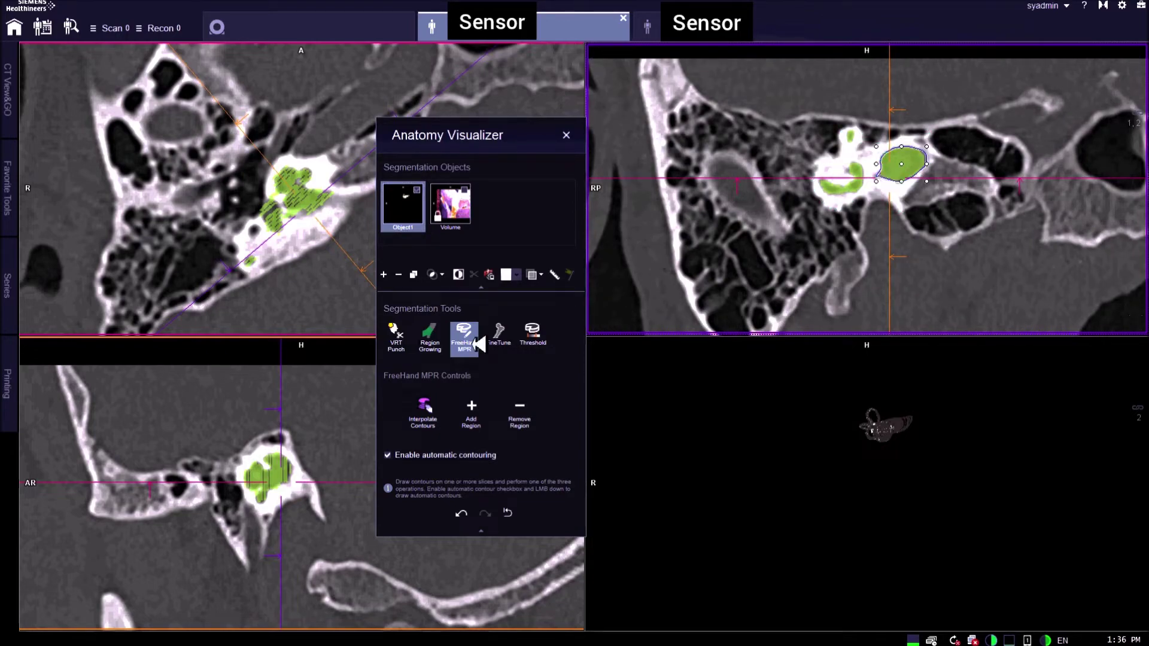
pyautogui.click(469, 431)
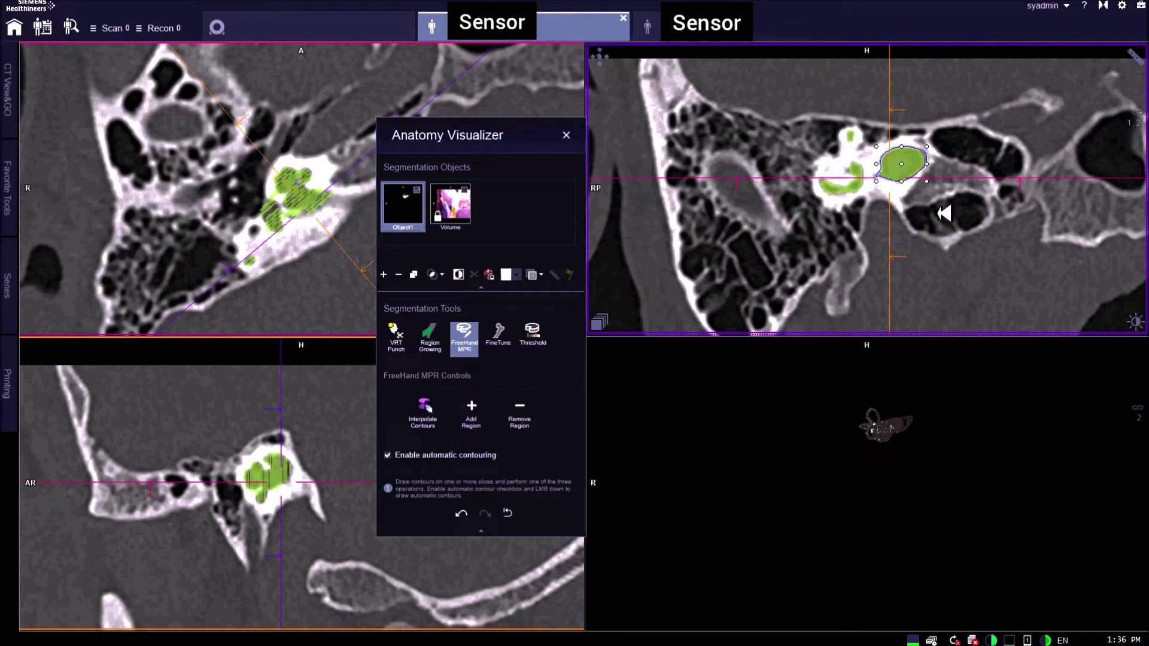
# Try to auto-contour the cochlear spiral on its slice, and disable automatic contouring
pyautogui.scroll(-2, 942, 212)
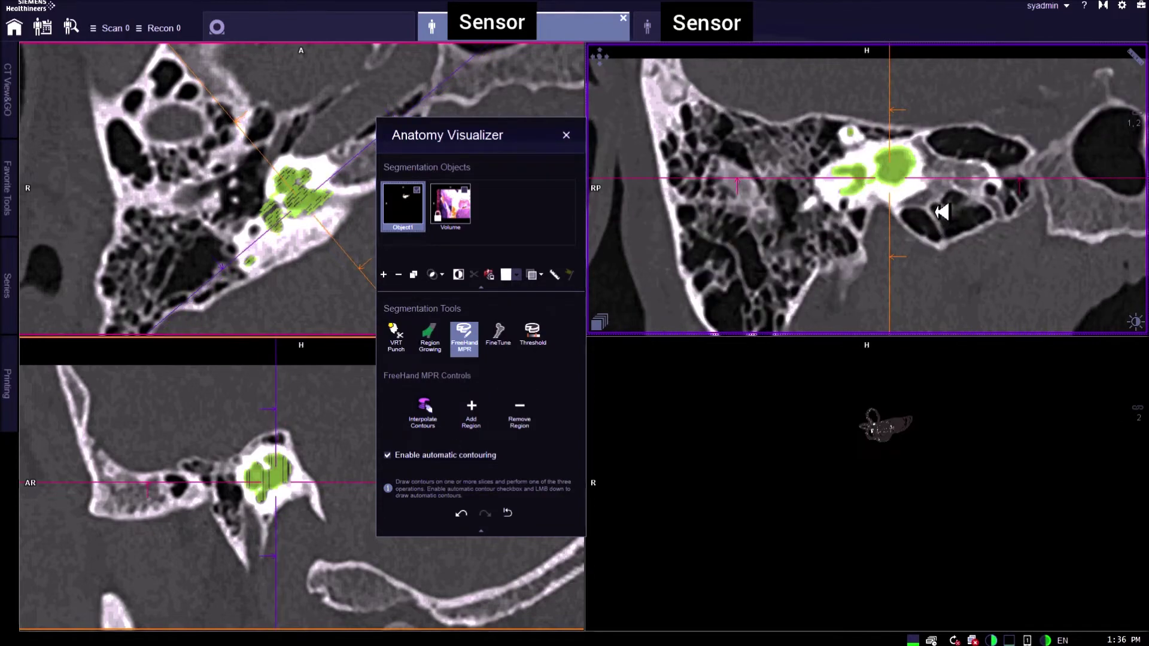
pyautogui.scroll(2, 941, 211)
pyautogui.scroll(-5, 941, 212)
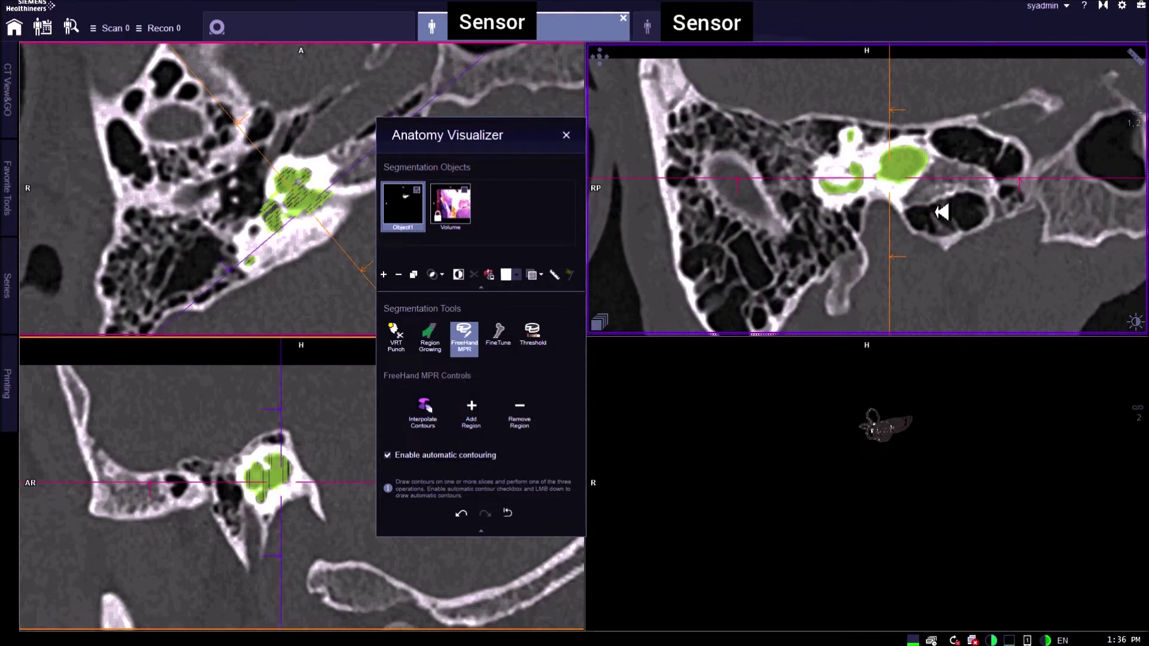
pyautogui.scroll(-4, 941, 212)
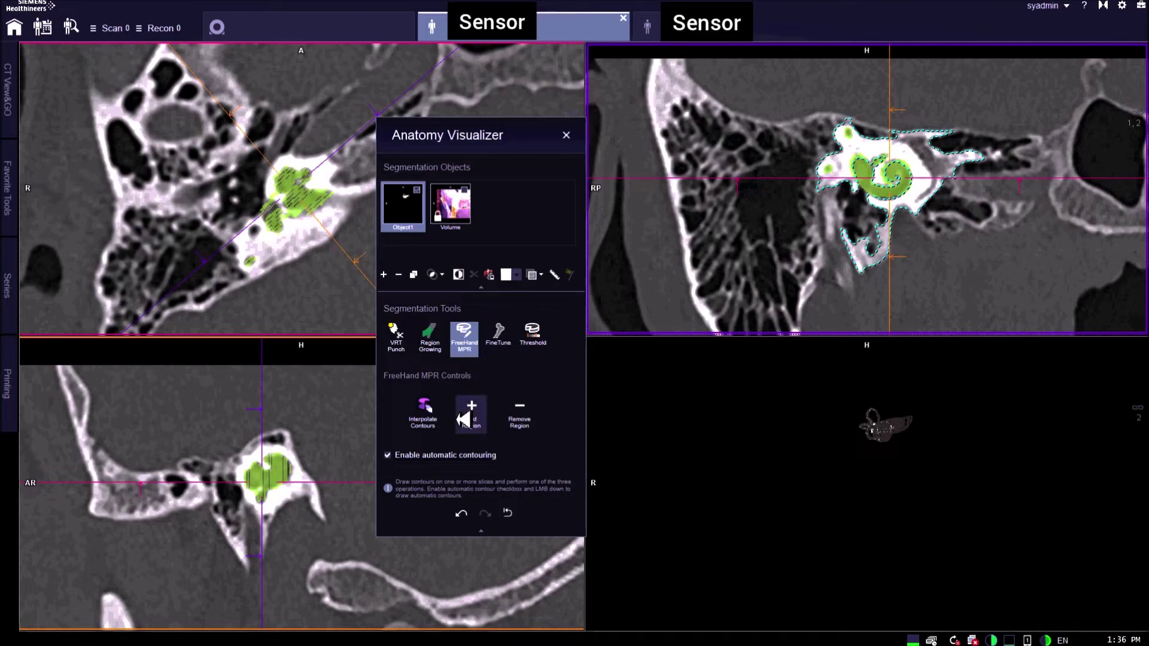
pyautogui.moveTo(790, 228)
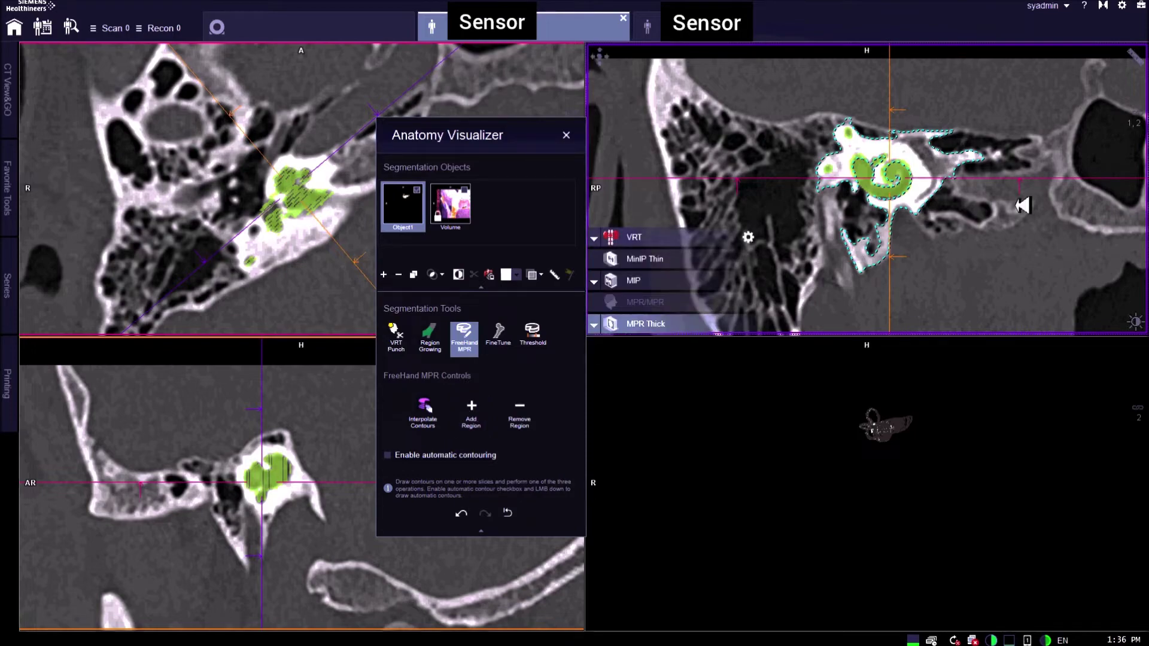
# Check the slices around the cochlear spiral and outline the thin strip along the lower edge of its basal turn freehand
pyautogui.scroll(-6, 1017, 207)
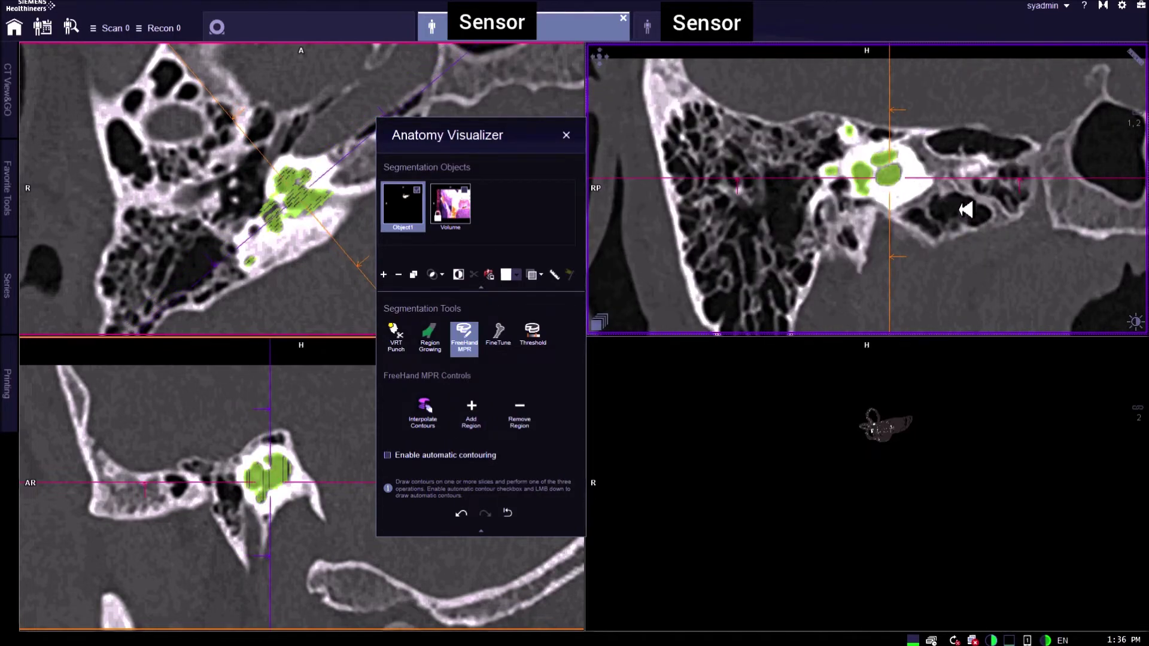
pyautogui.scroll(2, 966, 210)
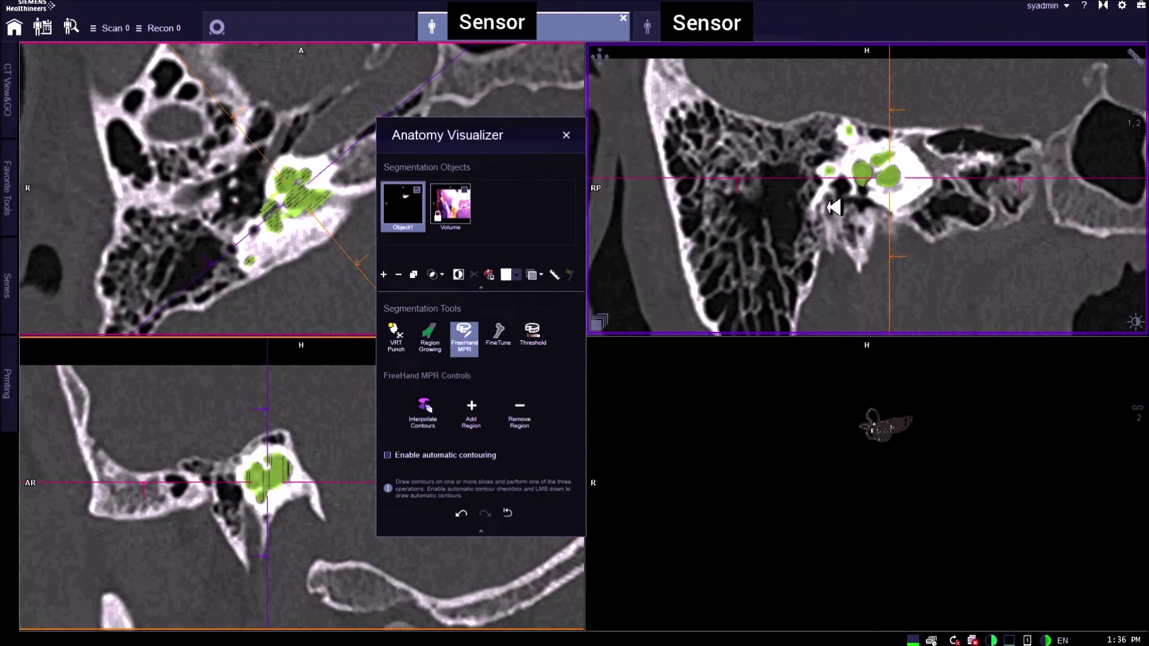
pyautogui.scroll(4, 950, 231)
pyautogui.scroll(2, 950, 231)
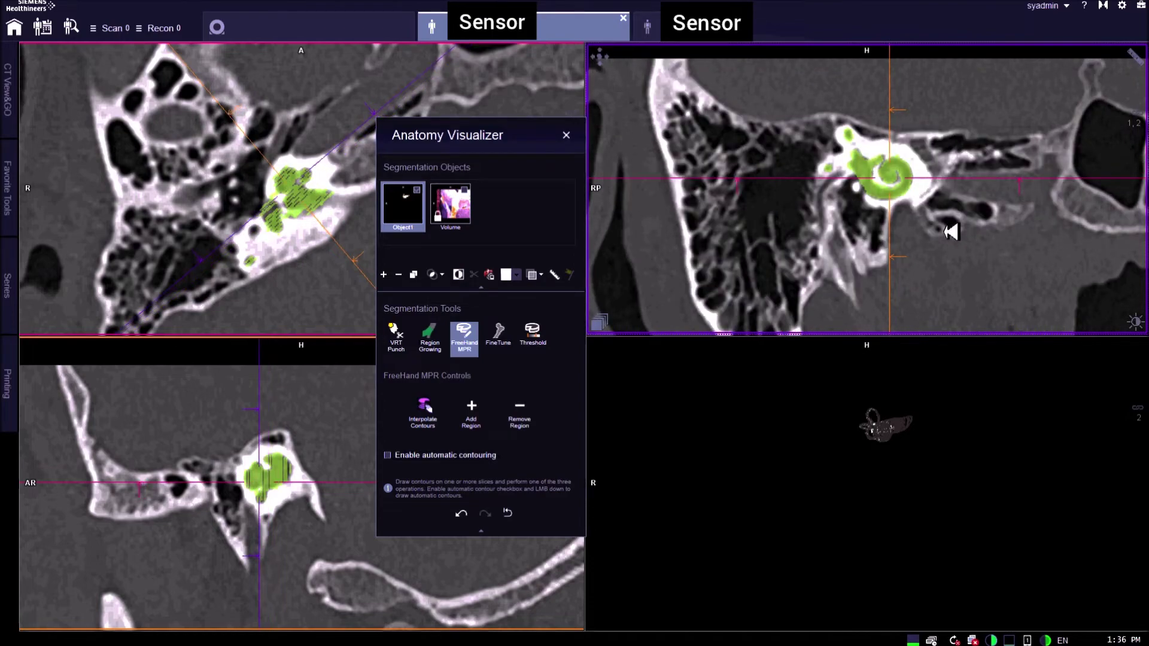
pyautogui.scroll(-2, 947, 228)
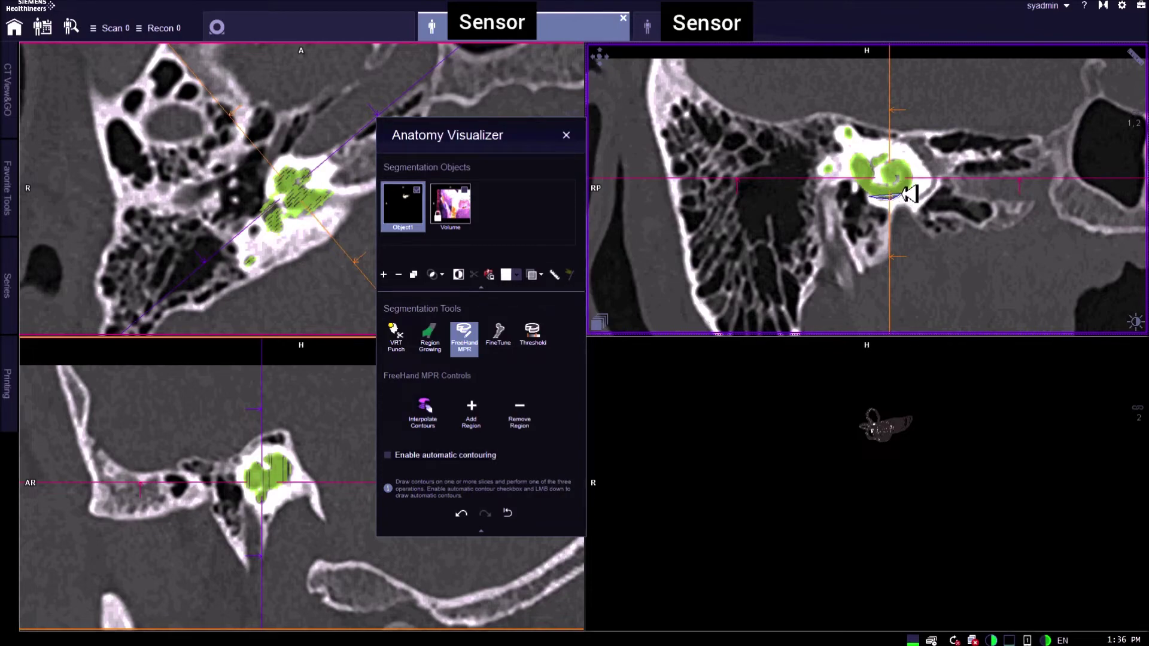
pyautogui.moveTo(877, 203); pyautogui.dragTo(874, 199)
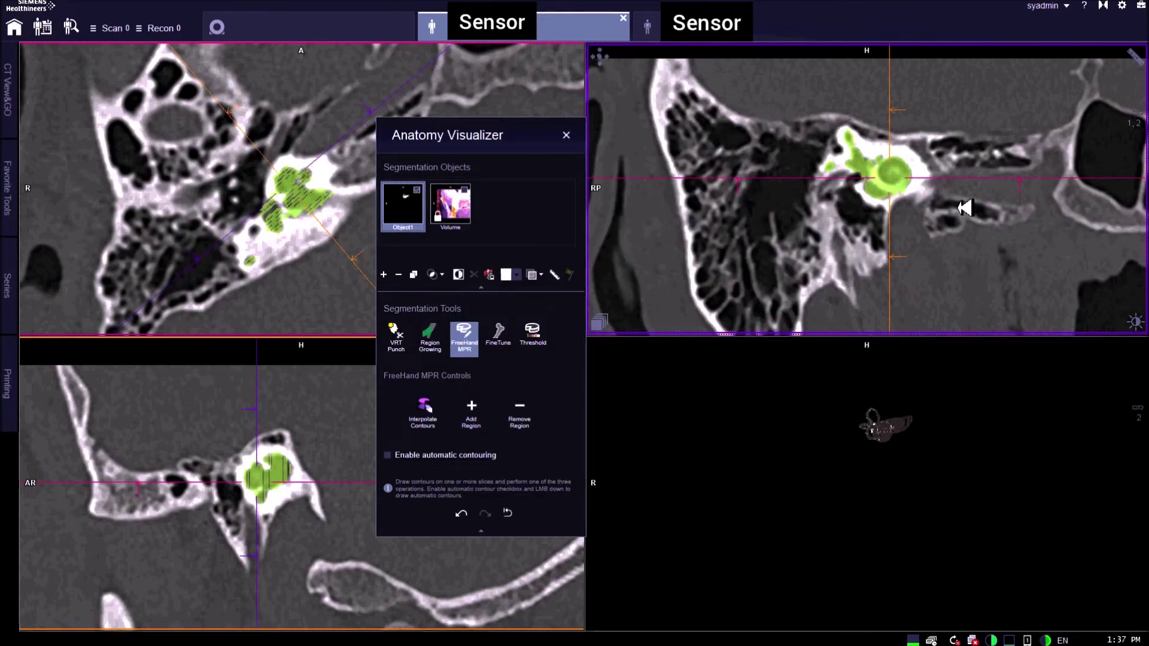
# Examine the fill of the cochlea, vestibule, semicircular canals and internal auditory canal across all slices for remaining gaps
pyautogui.scroll(-10, 965, 209)
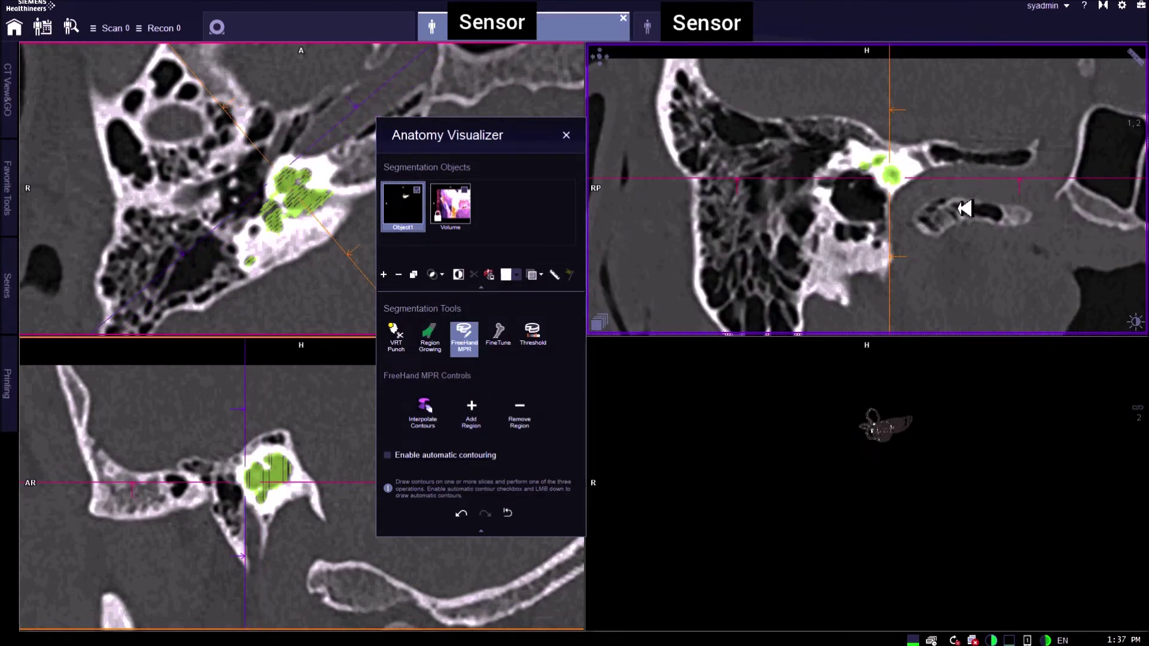
pyautogui.scroll(-8, 965, 209)
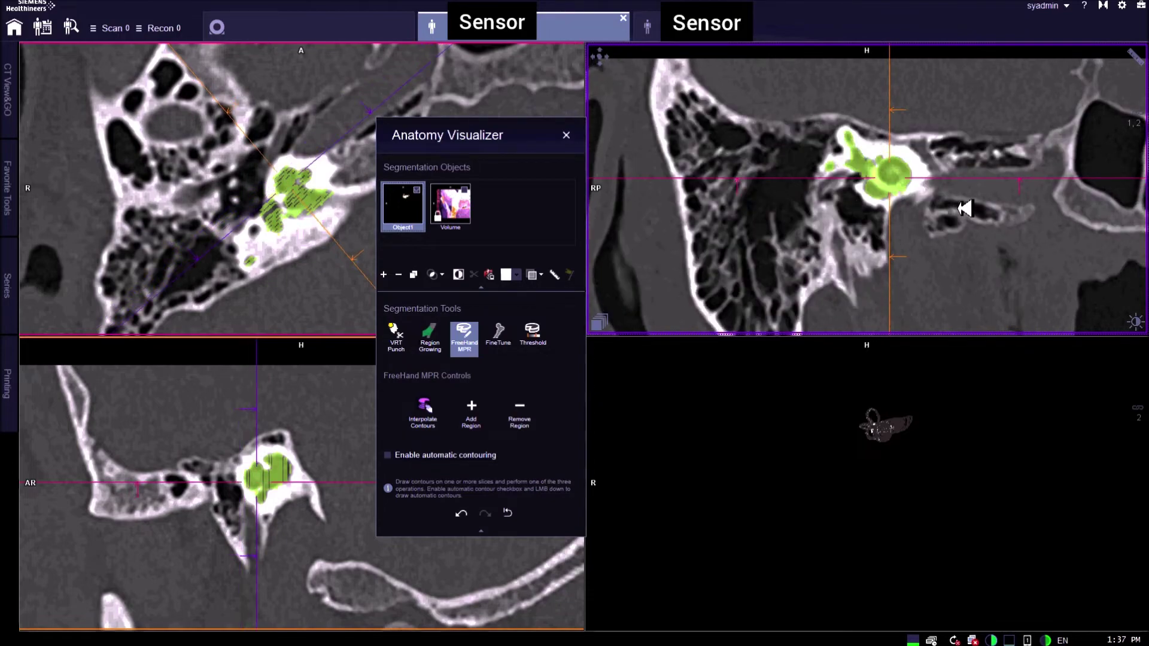
pyautogui.scroll(-10, 964, 208)
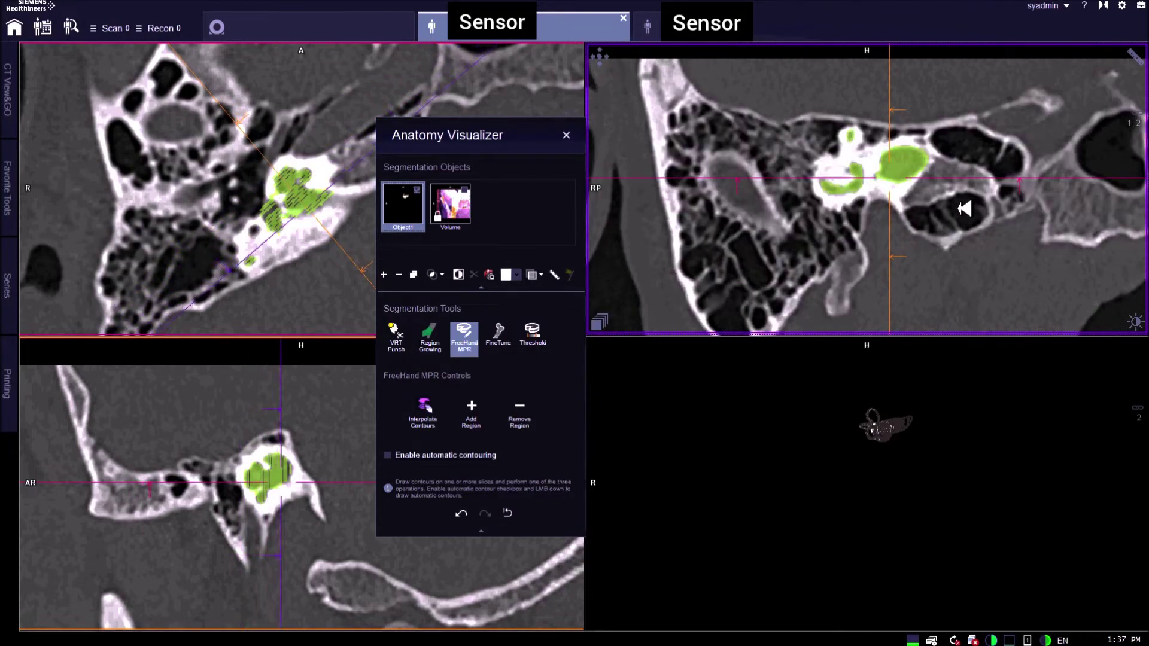
pyautogui.scroll(10, 965, 209)
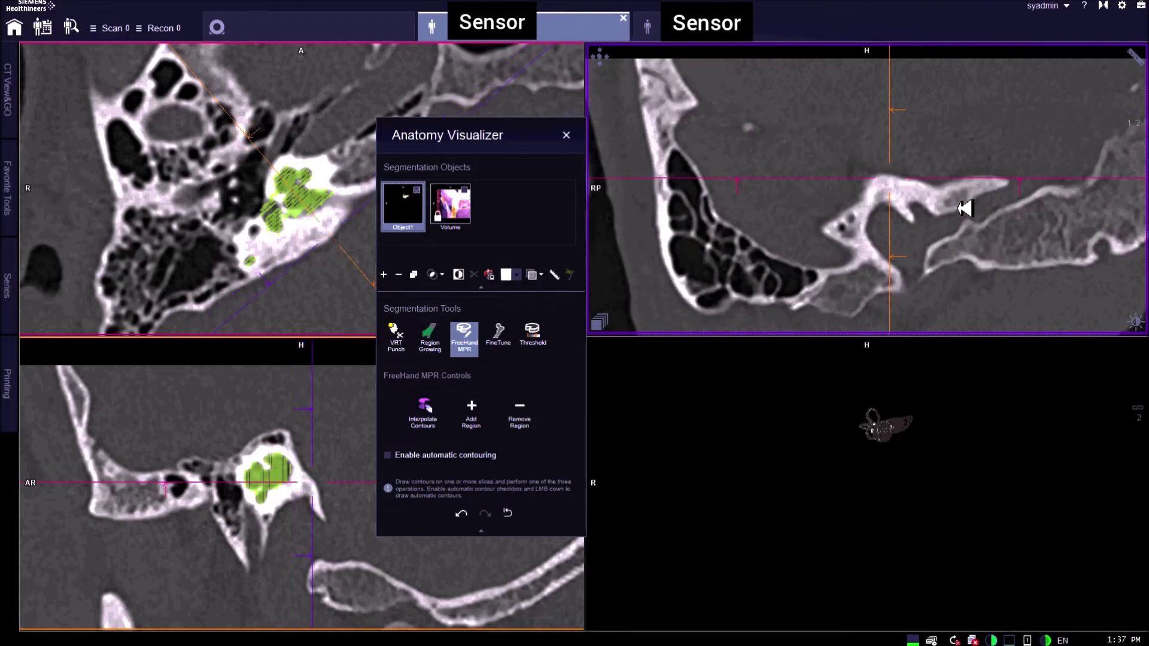
pyautogui.scroll(8, 964, 208)
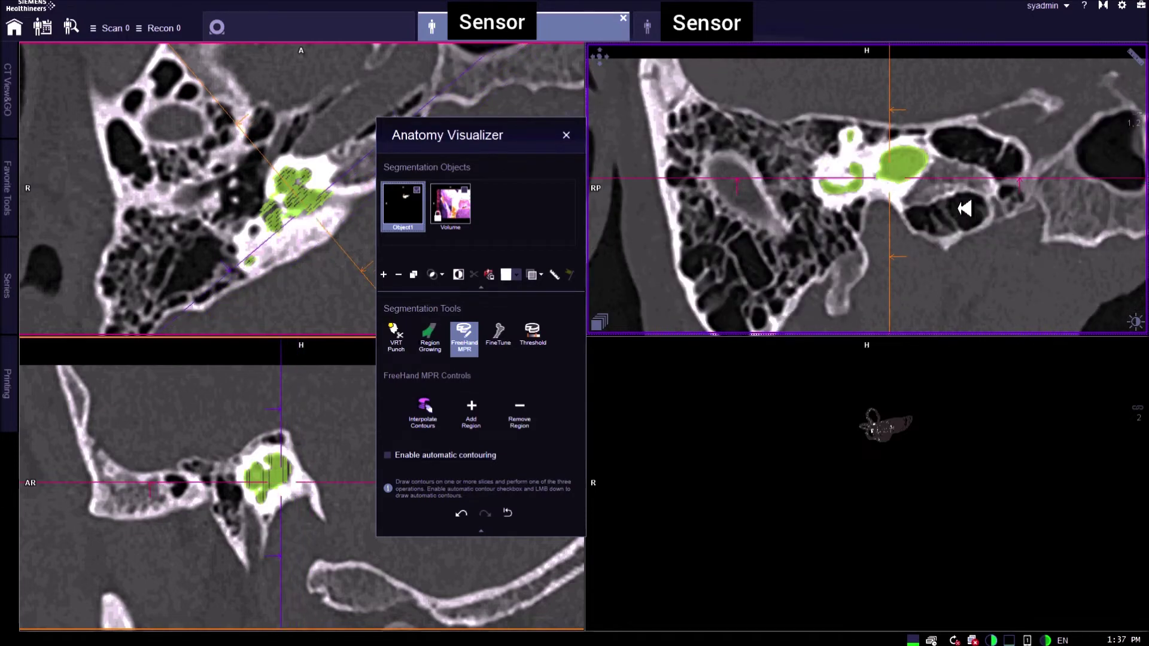
pyautogui.scroll(10, 964, 208)
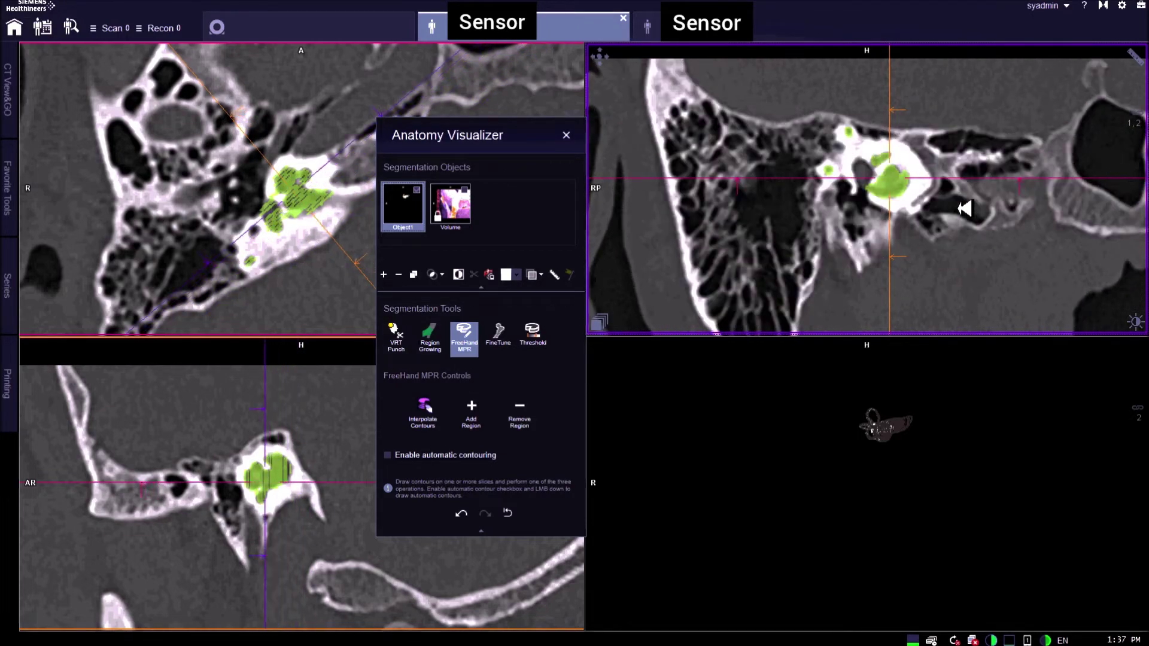
pyautogui.scroll(-12, 964, 208)
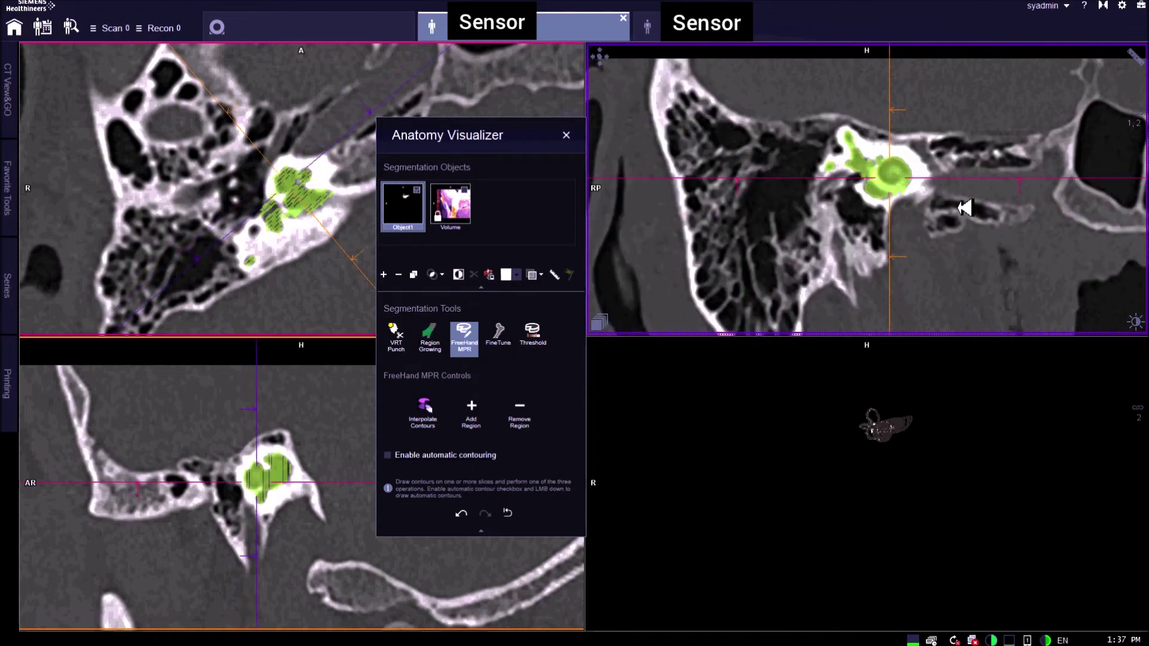
pyautogui.scroll(-8, 964, 208)
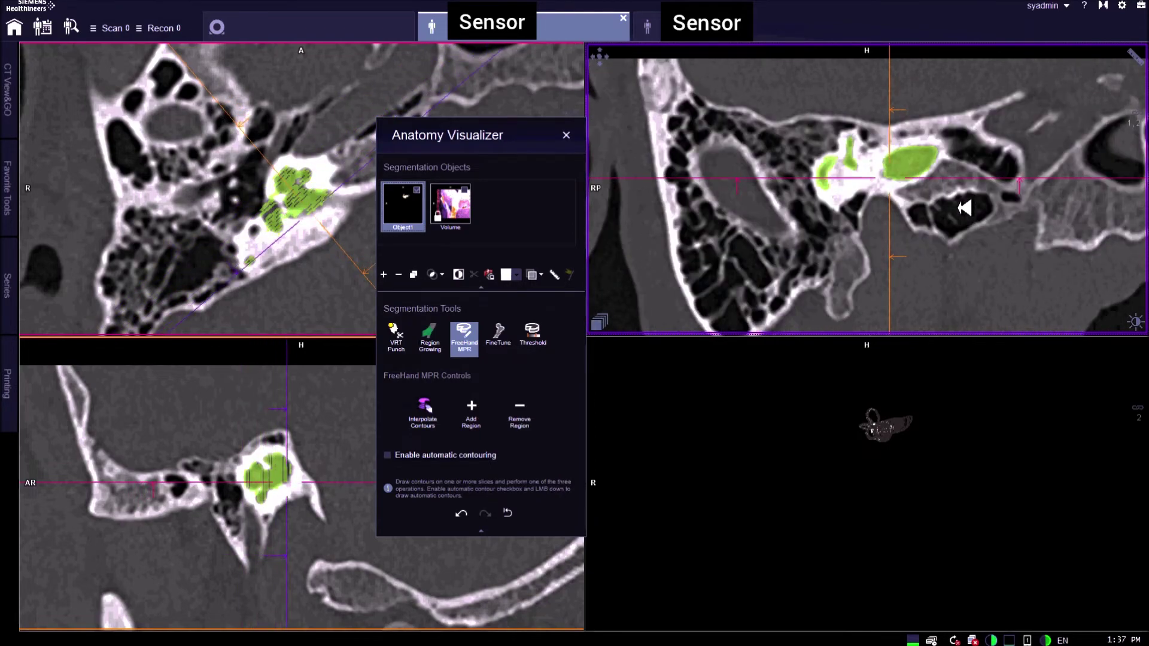
pyautogui.scroll(-8, 964, 208)
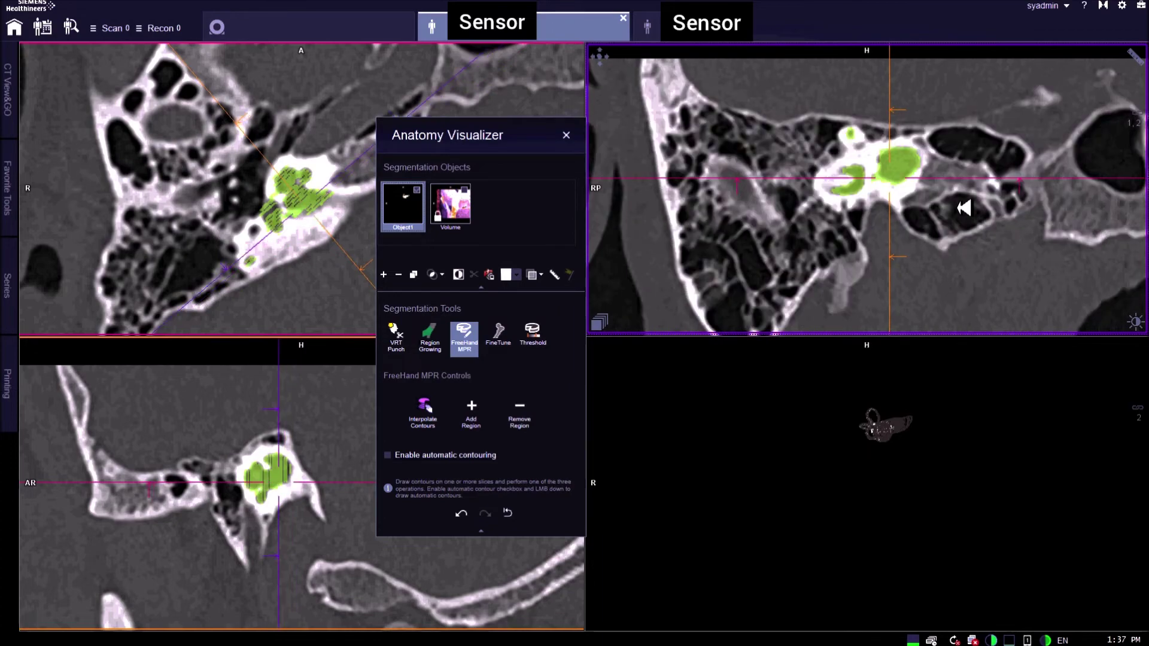
pyautogui.scroll(8, 964, 209)
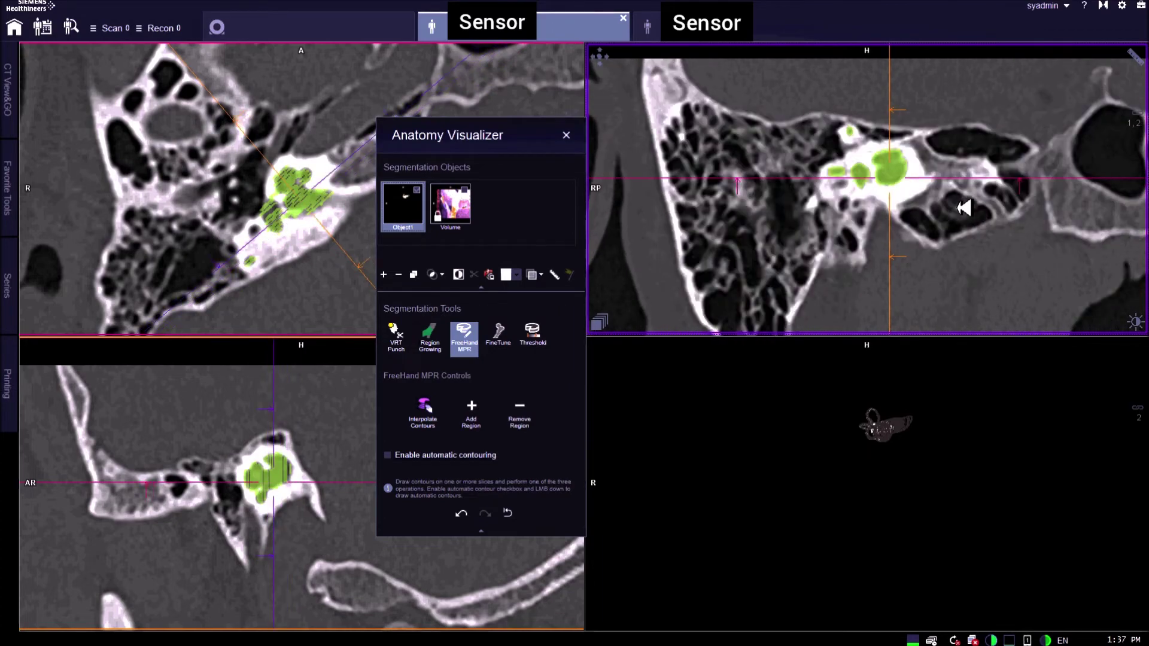
pyautogui.scroll(2, 965, 208)
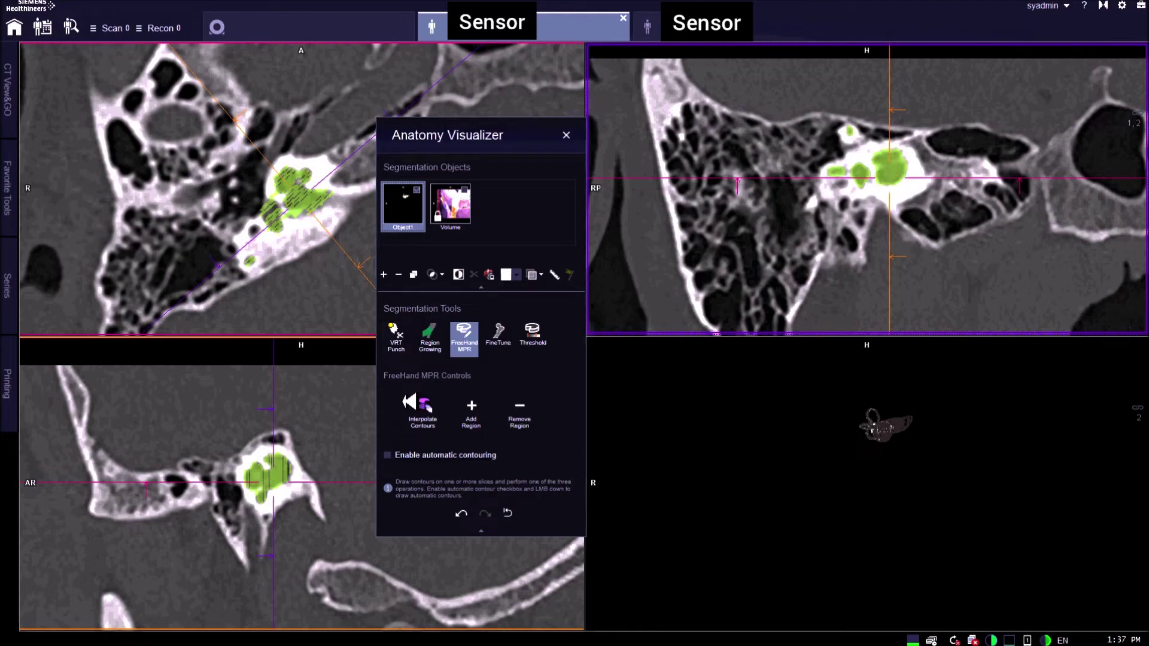
# Re-enable automatic contouring, contour the small round lumen beside the large round one, and add the region
pyautogui.click(441, 454)
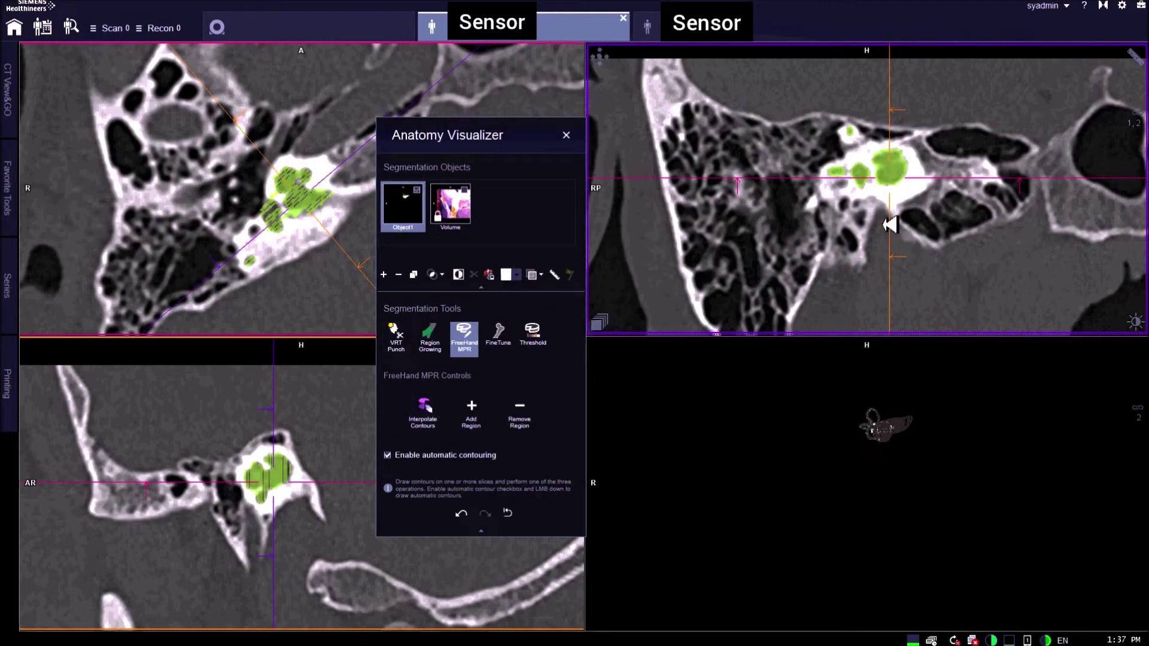
pyautogui.click(875, 180)
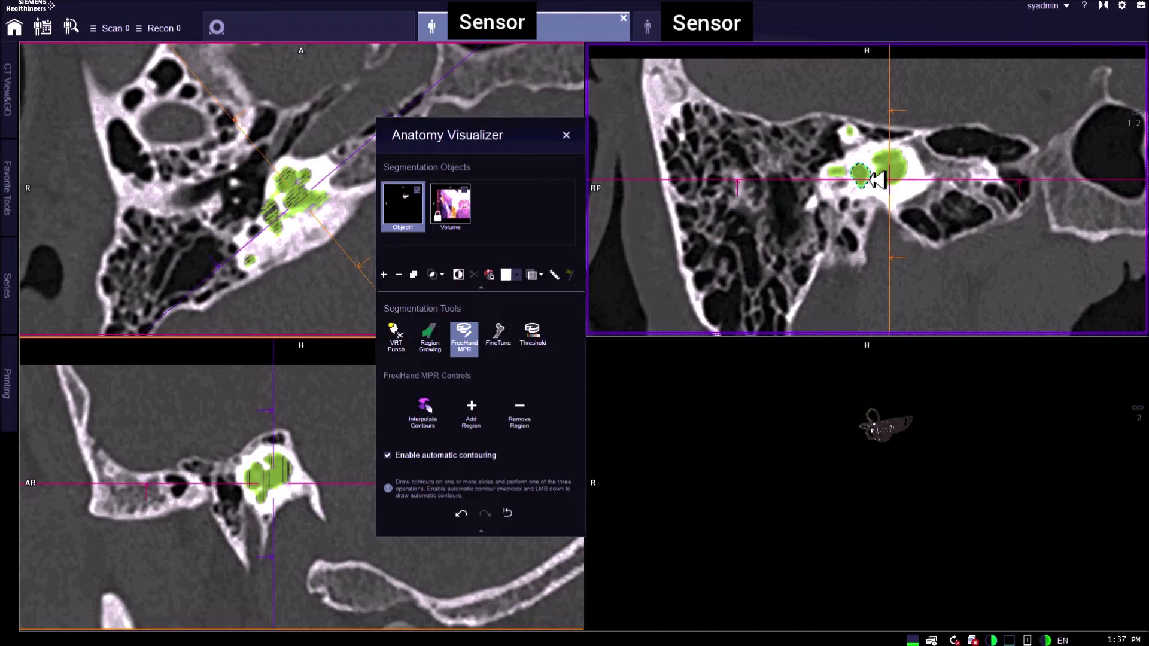
pyautogui.click(472, 408)
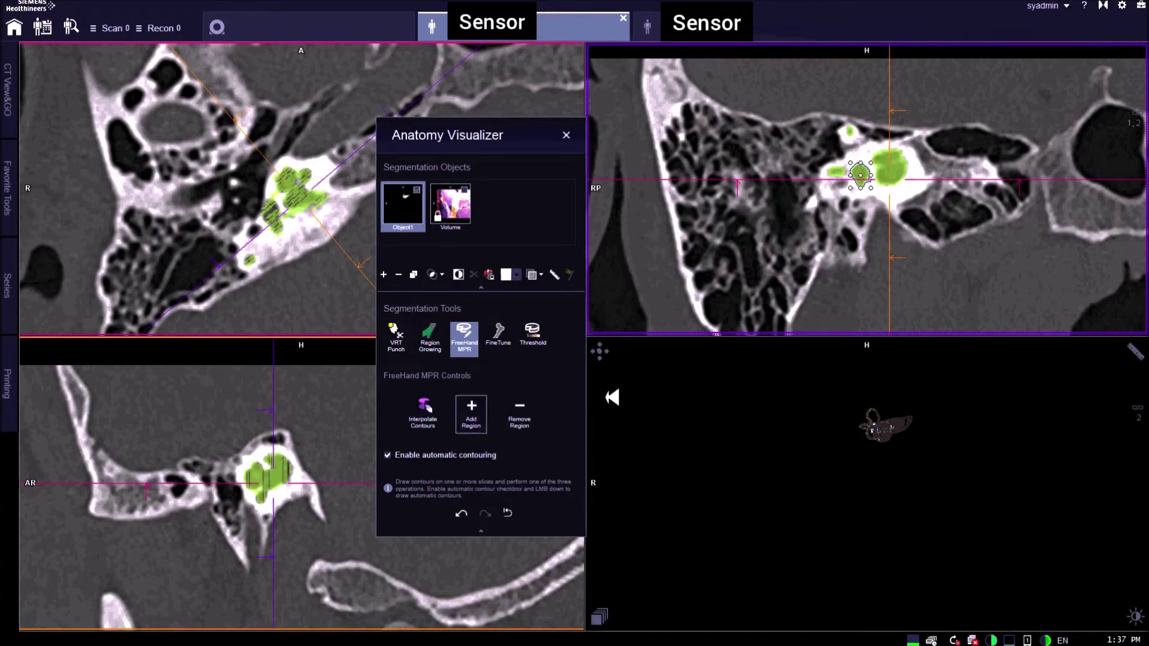
# Auto-contour the oval internal auditory canal lumen on the slice where it appears largest and add the region to the object
pyautogui.scroll(-2, 373, 457)
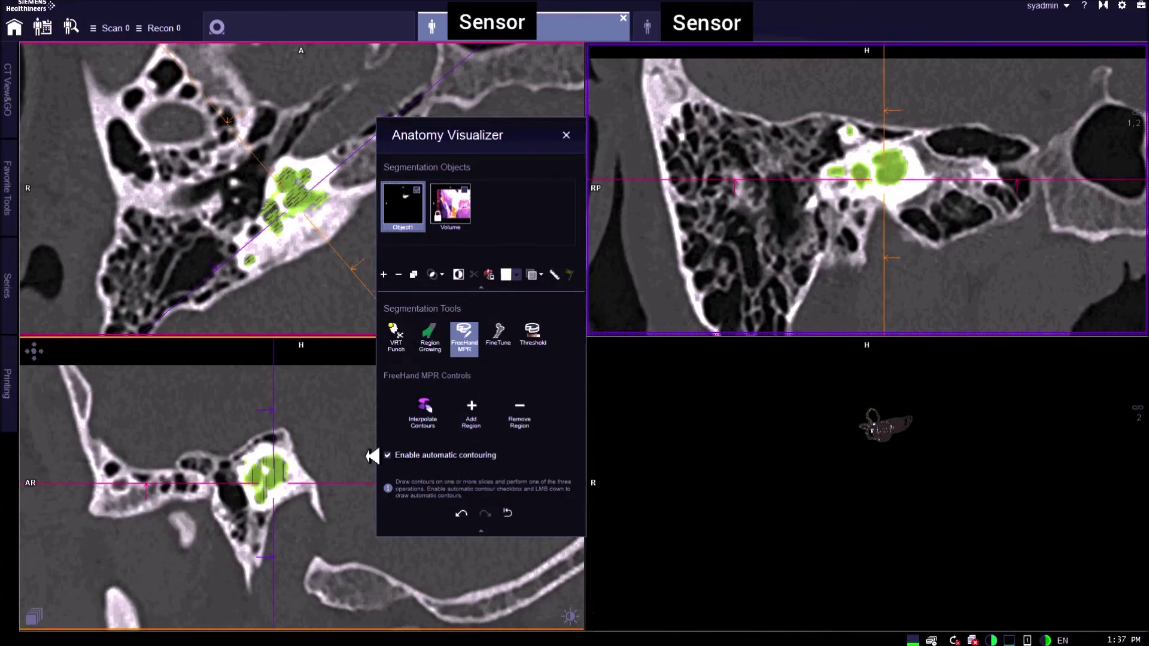
pyautogui.scroll(-4, 862, 249)
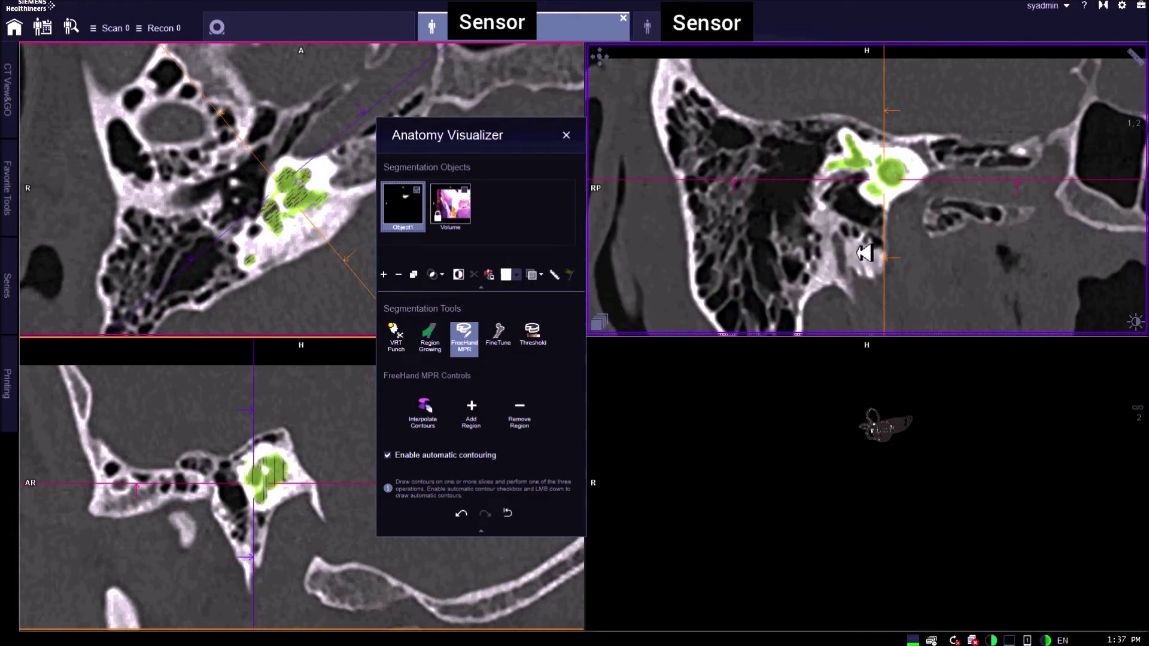
pyautogui.scroll(5, 864, 253)
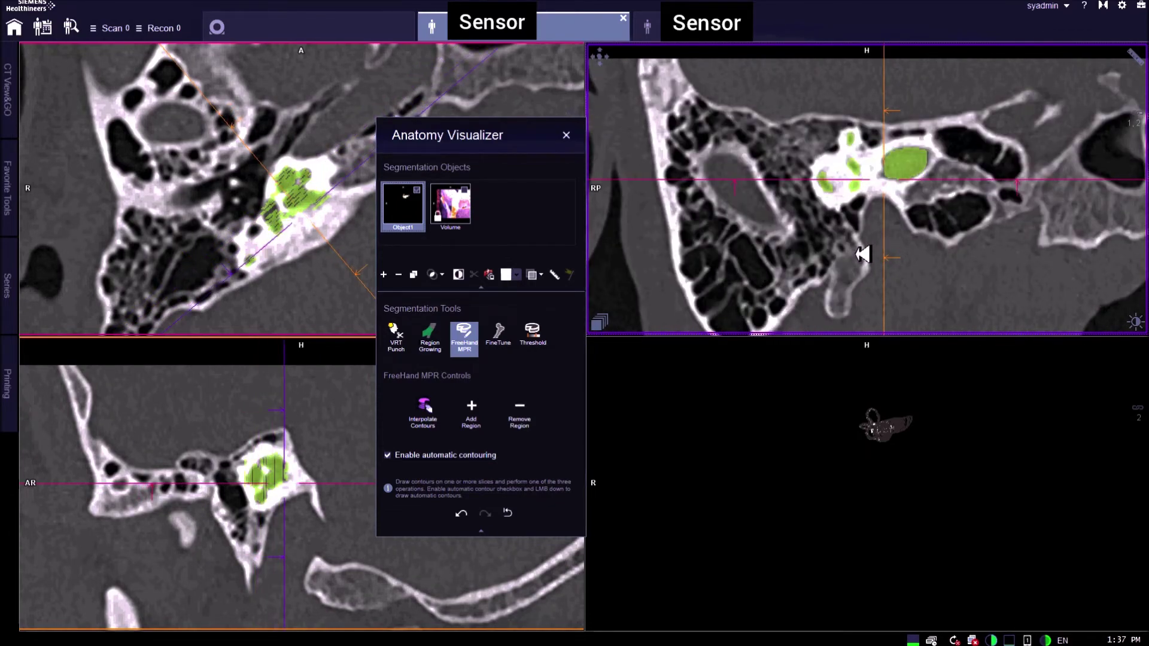
pyautogui.click(891, 175)
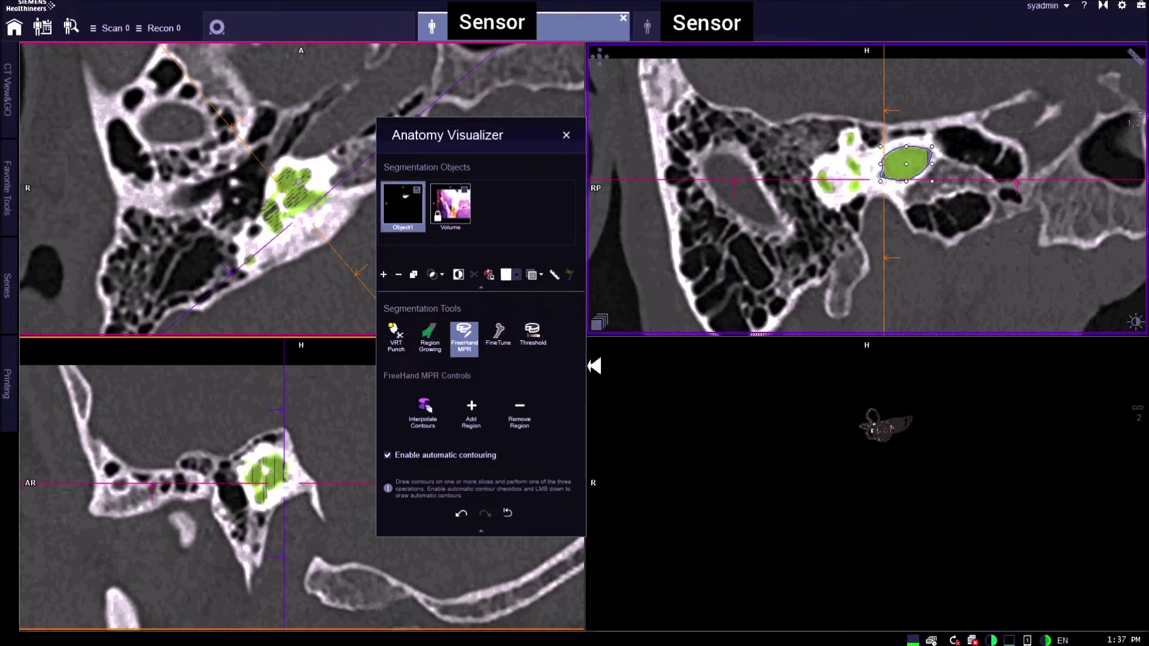
pyautogui.click(471, 411)
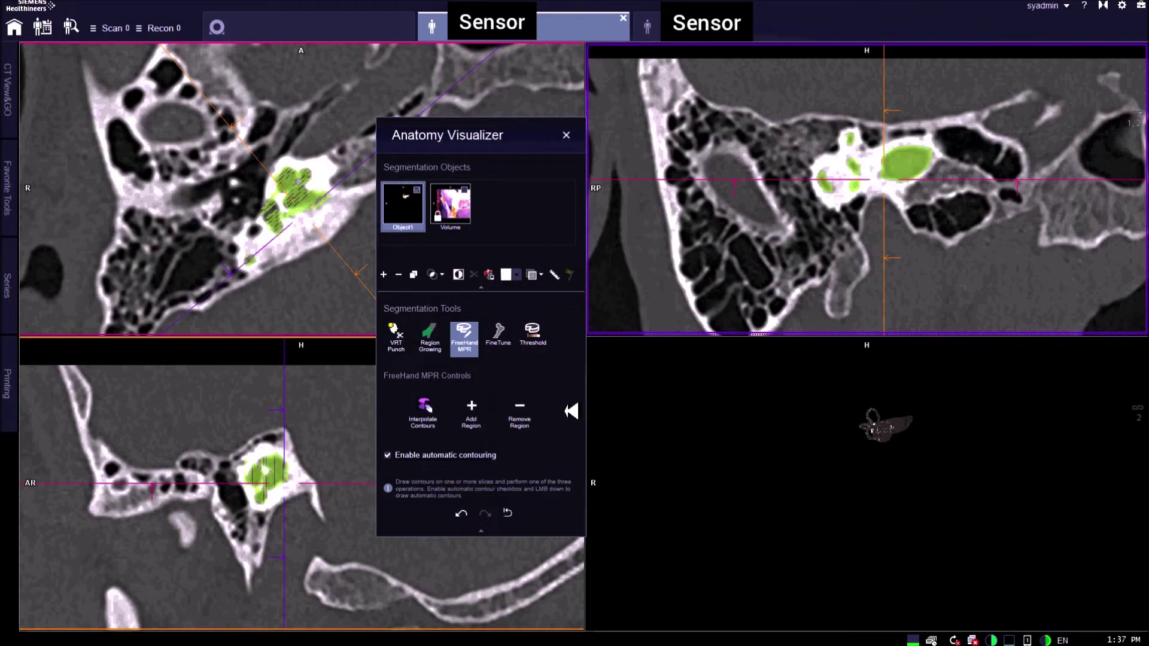
# Auto-contour the curved semicircular canal lumen beside the internal auditory canal, add the region, and check the slices through the cochlea
pyautogui.scroll(-3, 951, 242)
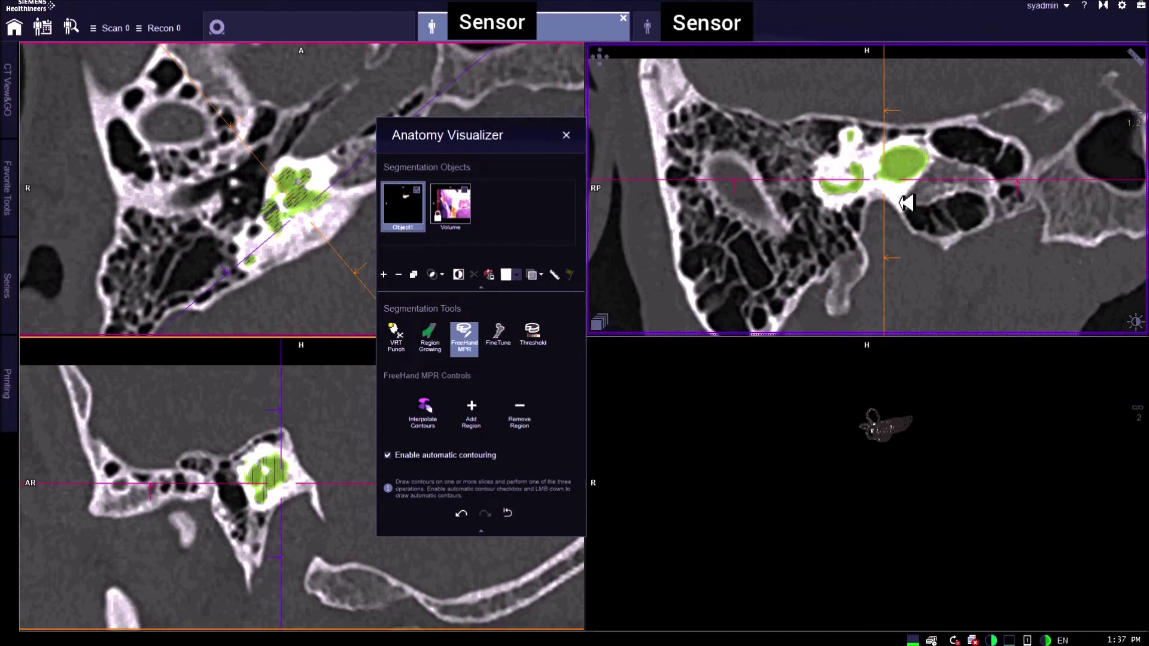
pyautogui.click(857, 172)
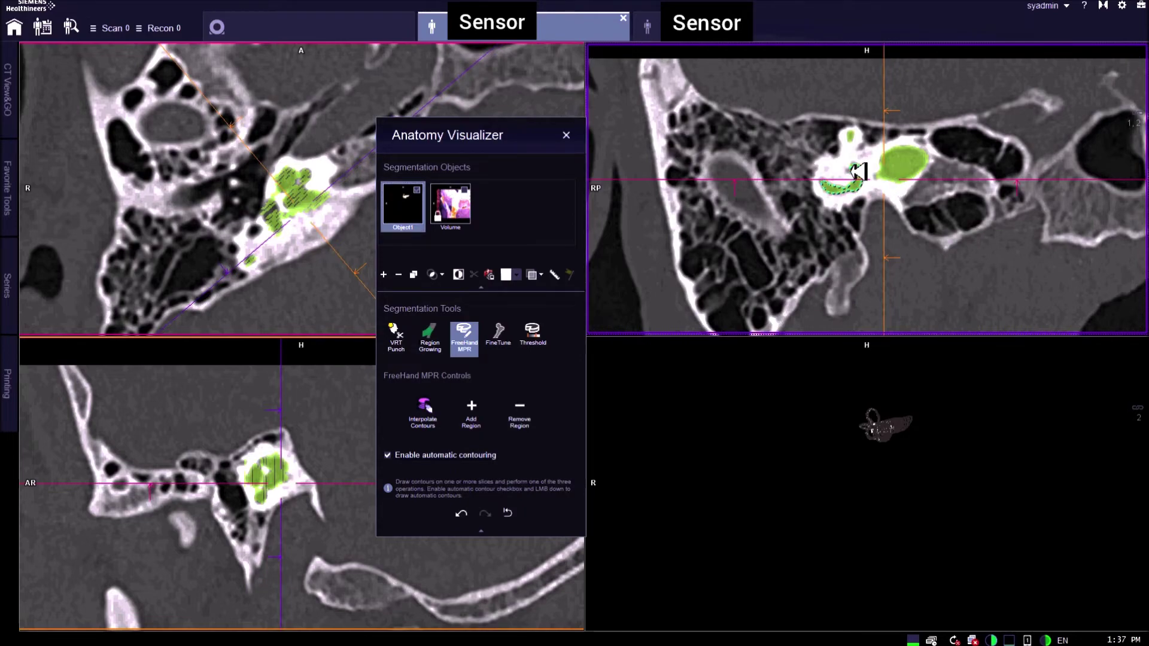
pyautogui.moveTo(855, 171); pyautogui.dragTo(861, 183)
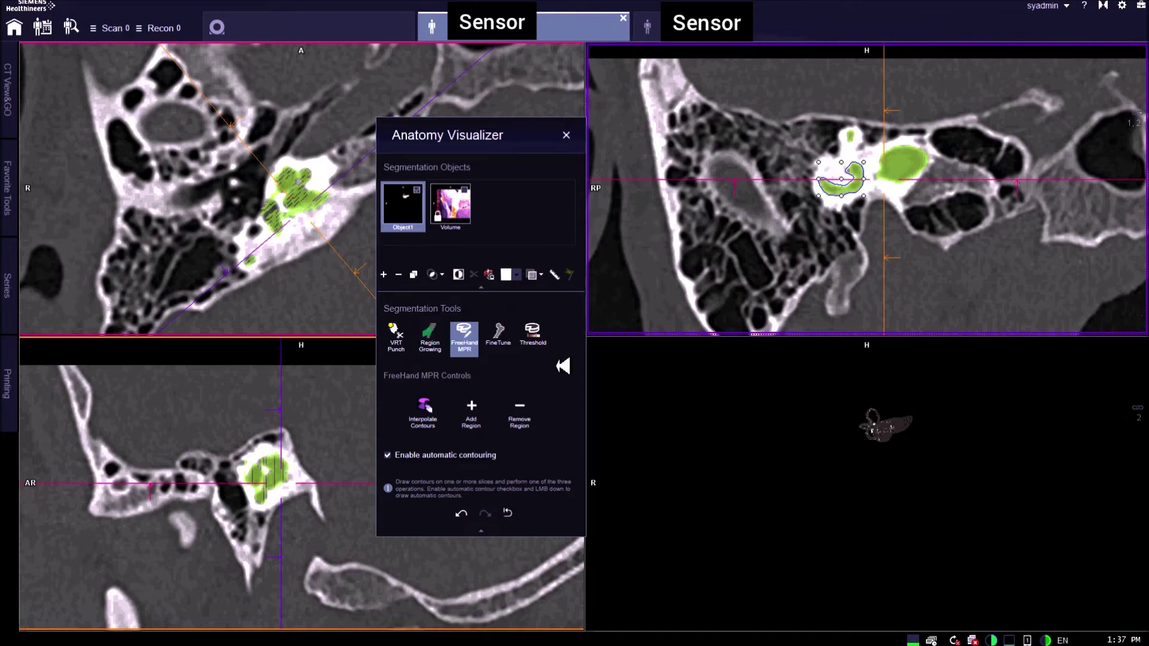
pyautogui.click(467, 404)
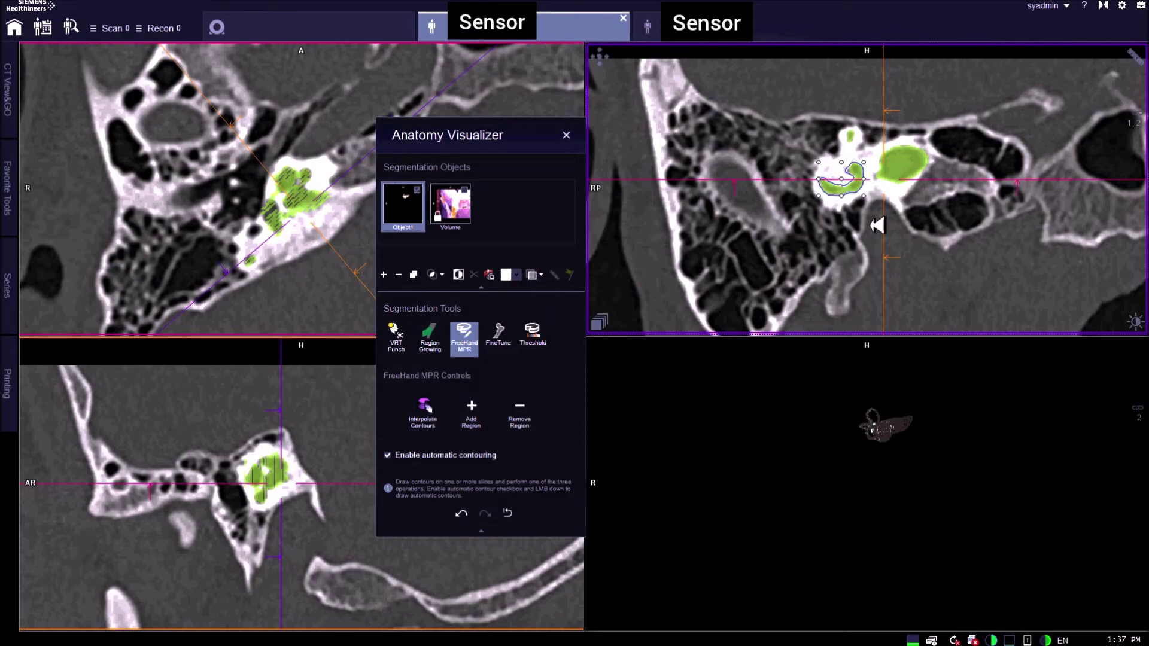
pyautogui.scroll(-6, 925, 186)
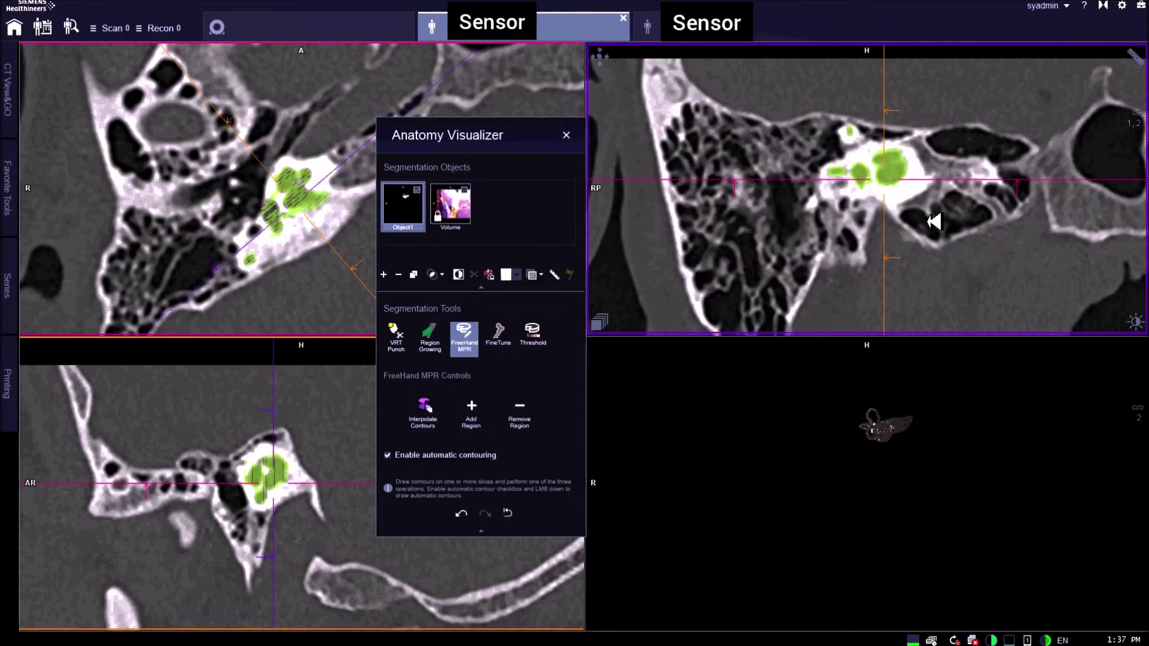
pyautogui.scroll(-3, 932, 215)
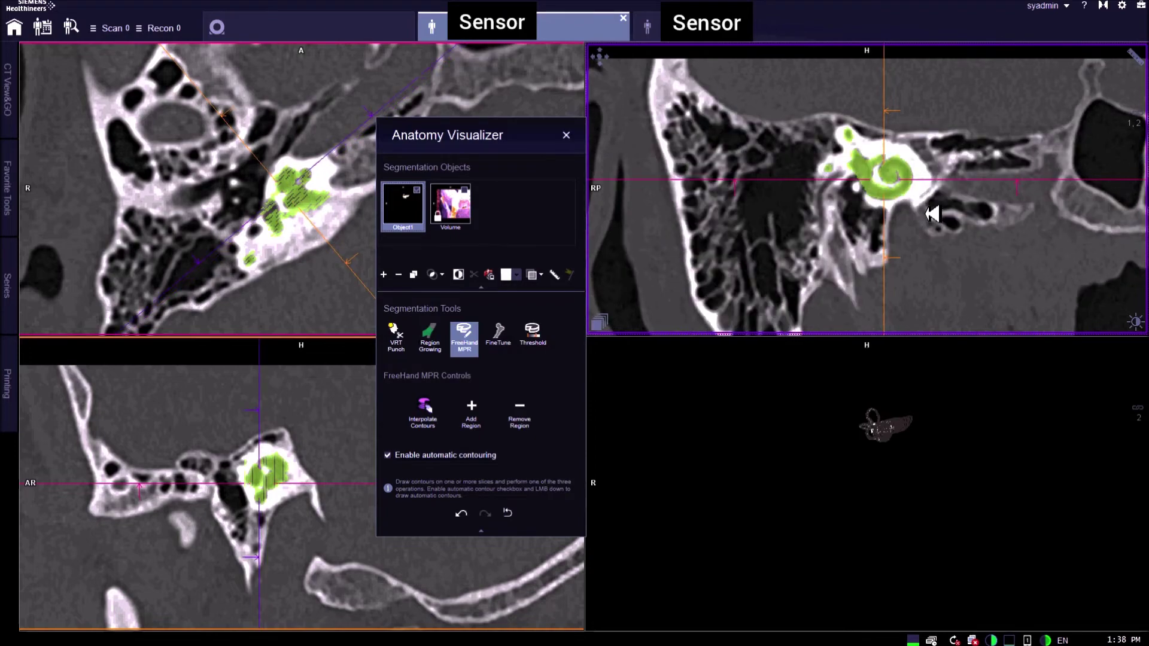
pyautogui.scroll(-5, 933, 216)
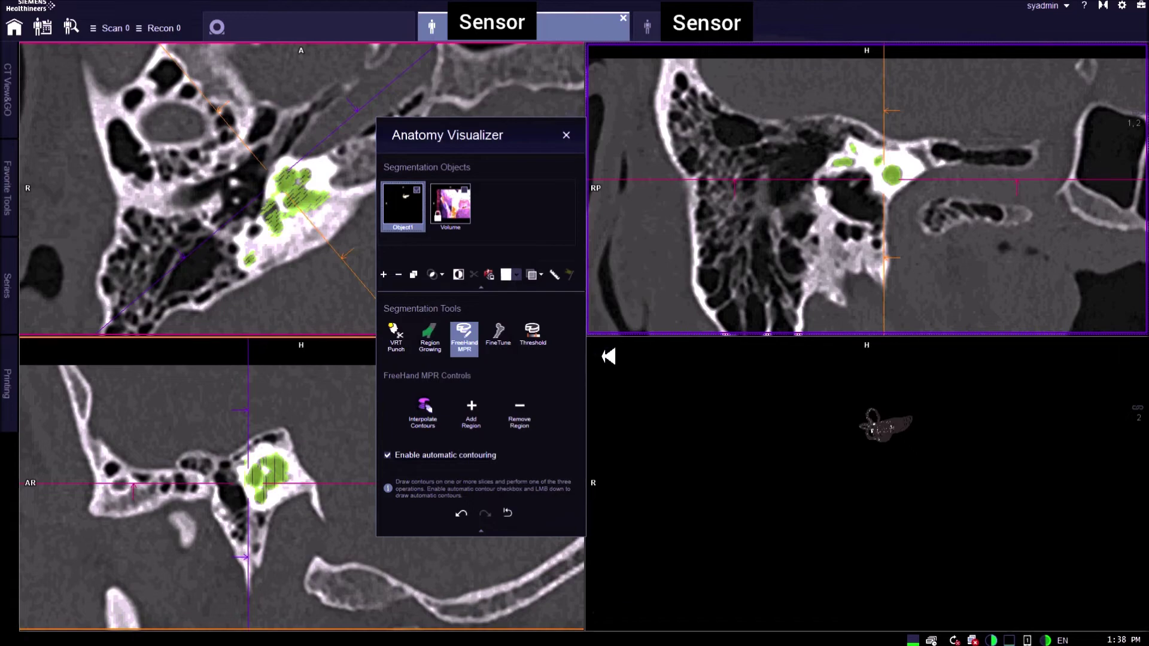
# Apply the Head Neck preset Carotids to Object1 in its VRT properties and move the dialog clear of the segmentation tools
pyautogui.rightClick(609, 357)
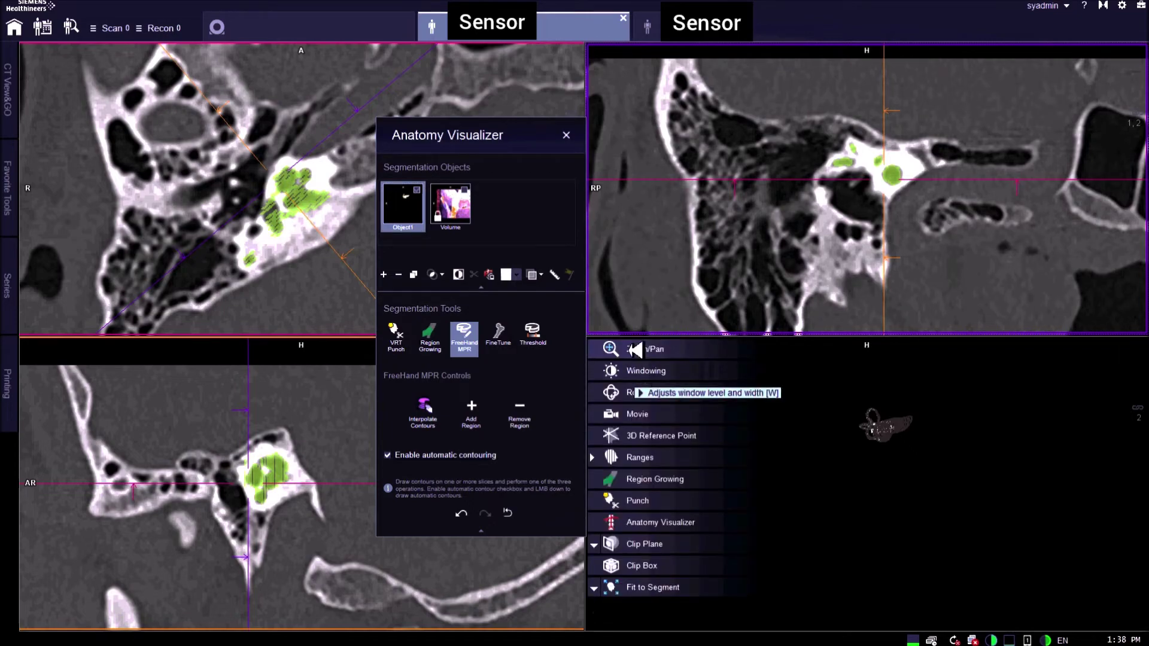
pyautogui.click(419, 208)
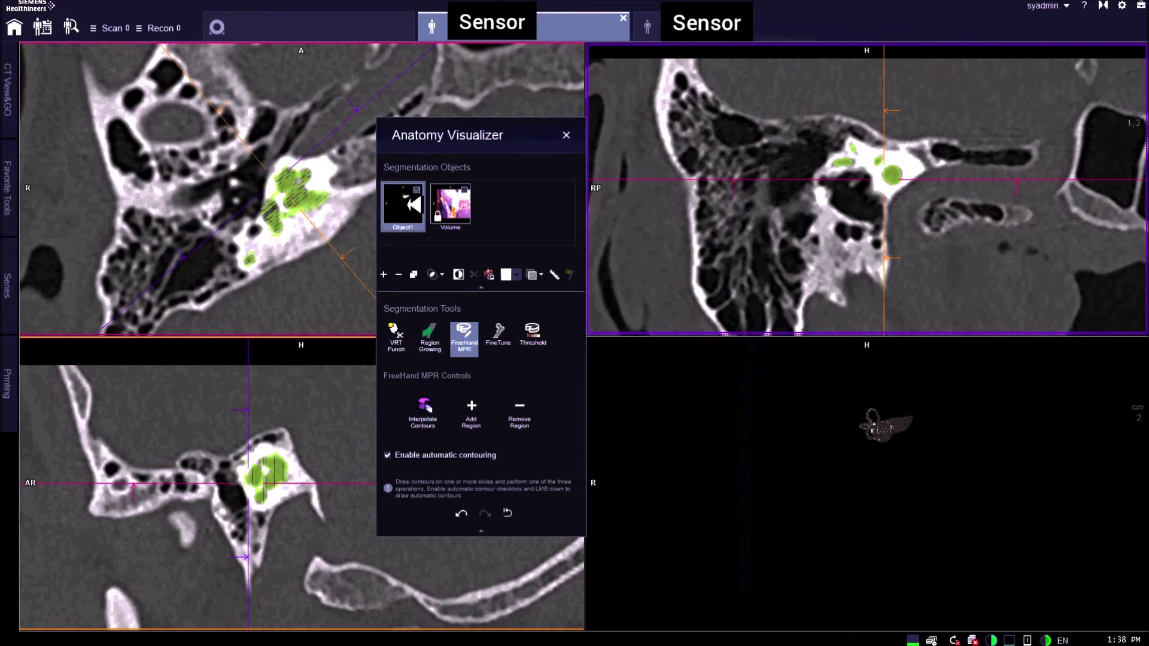
pyautogui.rightClick(408, 206)
pyautogui.click(443, 309)
pyautogui.scroll(-3, 472, 435)
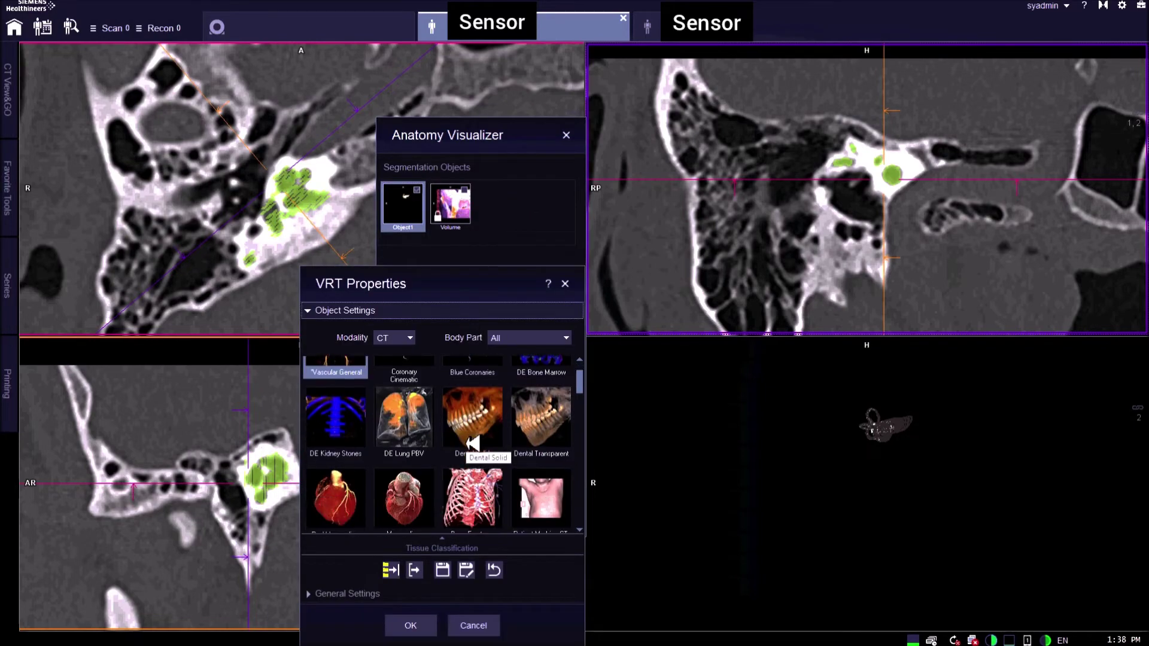
pyautogui.click(538, 337)
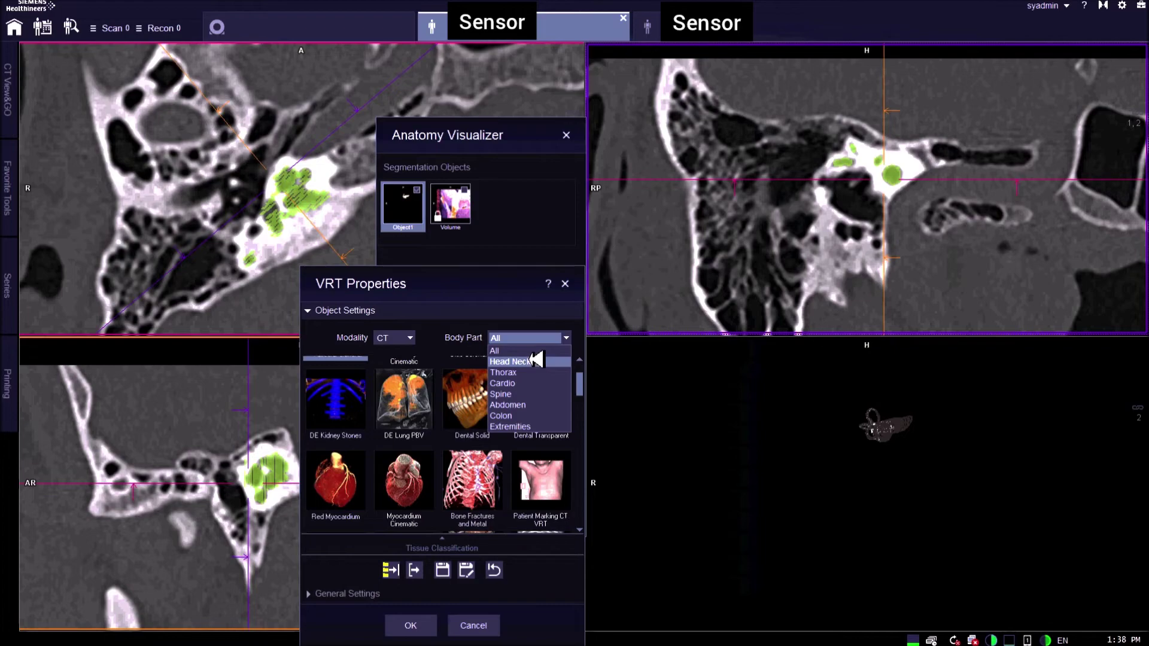
pyautogui.click(533, 361)
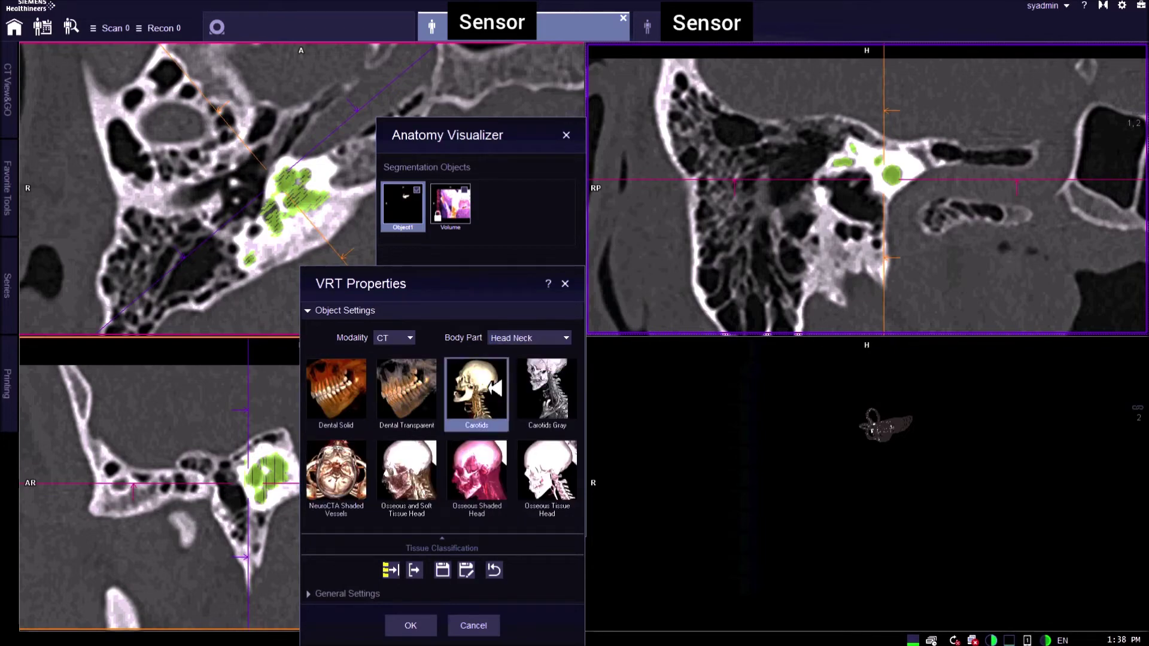
pyautogui.click(548, 395)
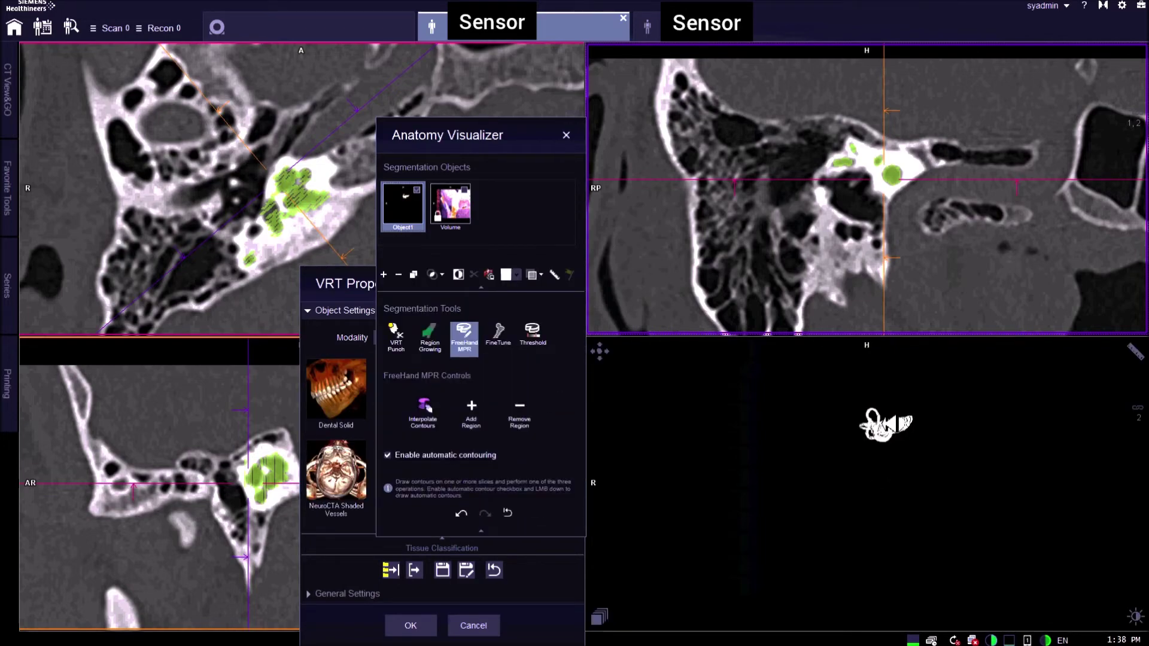
pyautogui.moveTo(338, 287); pyautogui.dragTo(158, 150)
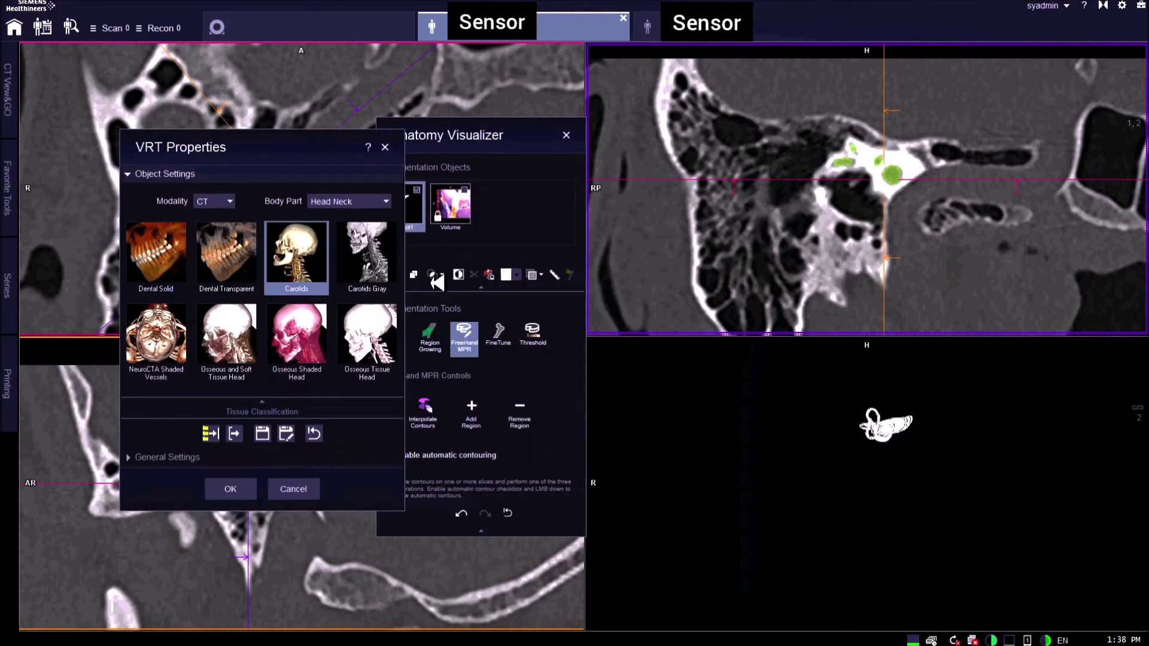
# Expand the segmented inner-ear object with FineTune to close the holes in its 3D surface
pyautogui.rightClick(589, 344)
pyautogui.click(617, 350)
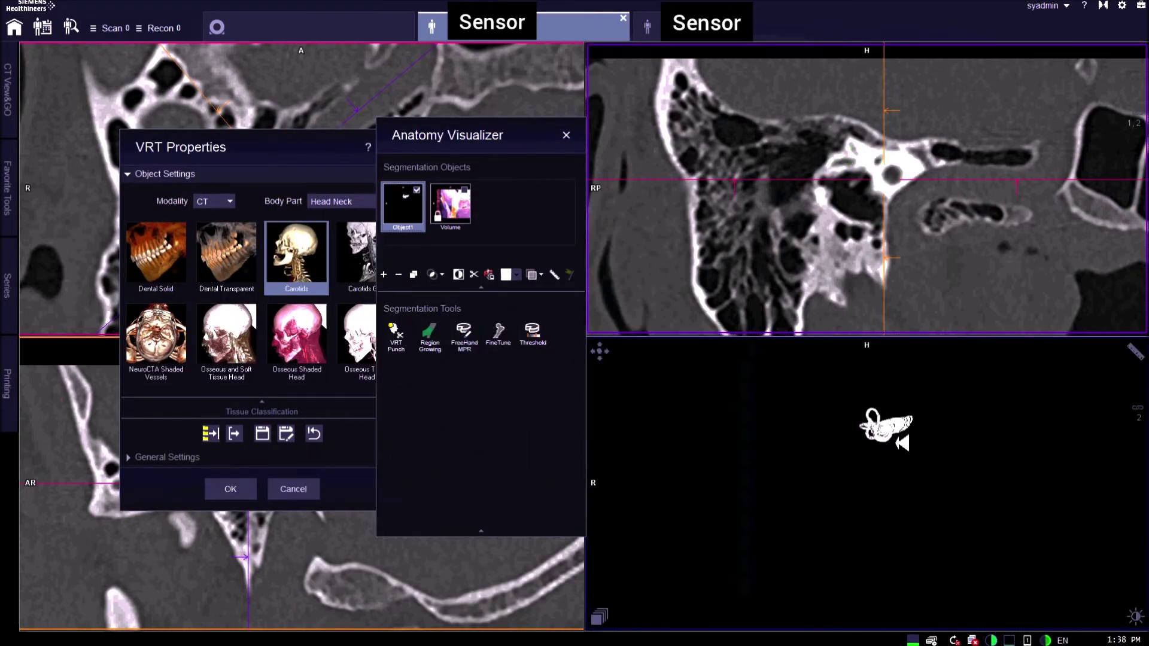
pyautogui.click(903, 443)
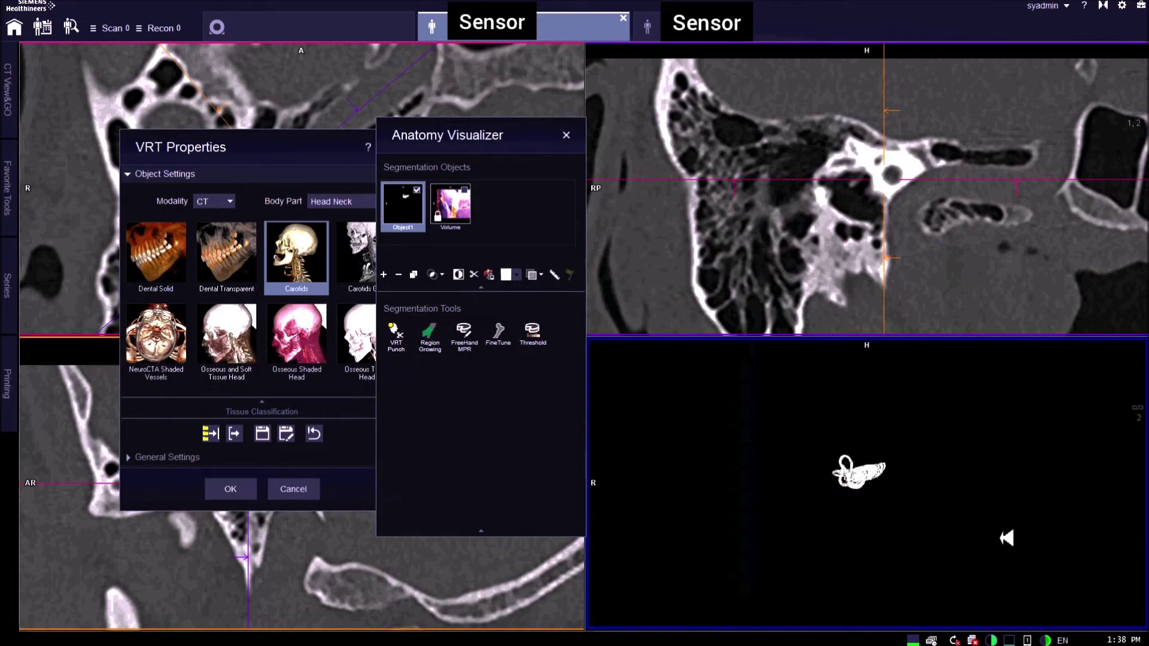
pyautogui.scroll(5, 1041, 538)
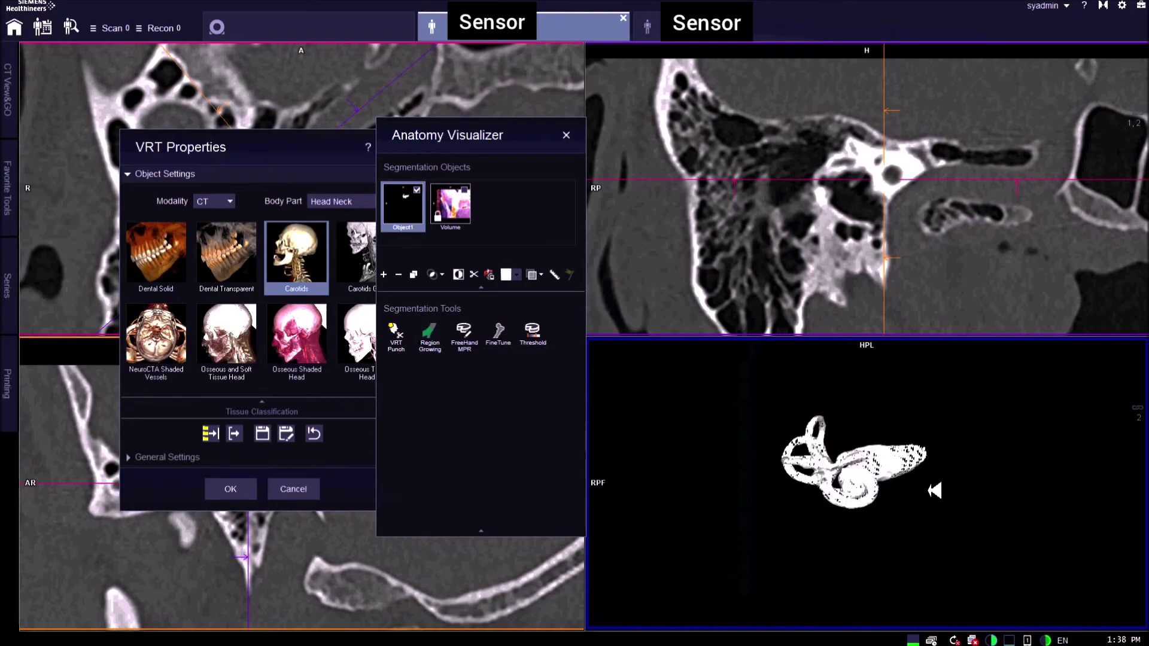
pyautogui.click(498, 333)
pyautogui.click(499, 419)
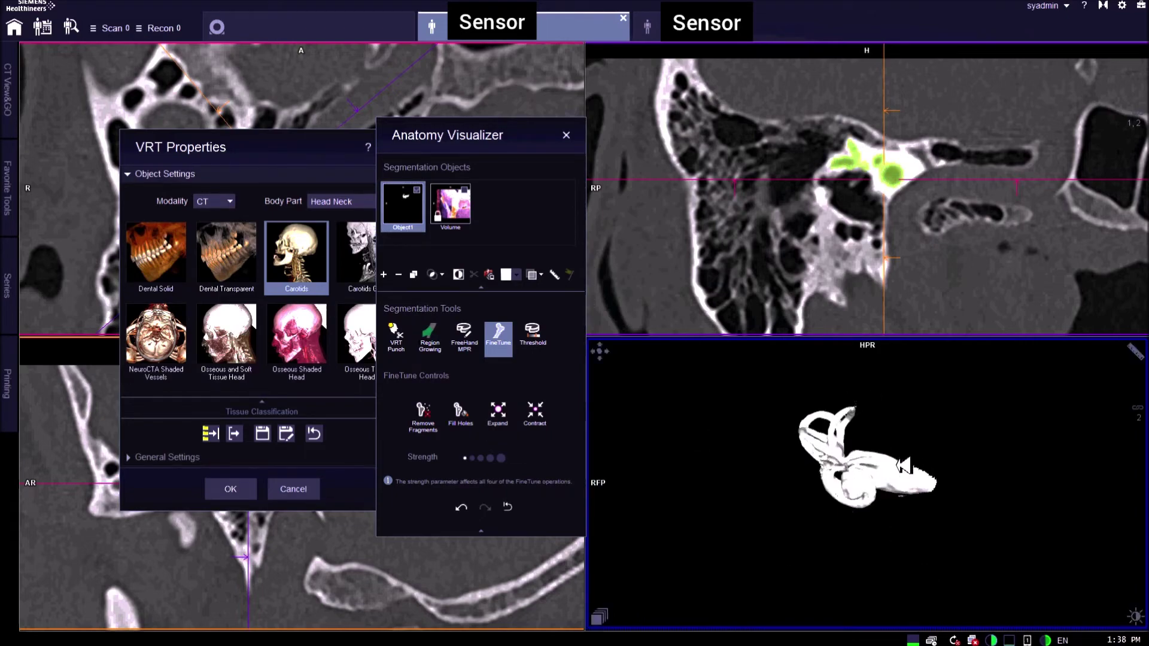
# Cut away the small piece beside the semicircular canals with VRT Punch, removing the inside of the outlined region
pyautogui.moveTo(851, 498); pyautogui.dragTo(896, 422)
pyautogui.click(395, 337)
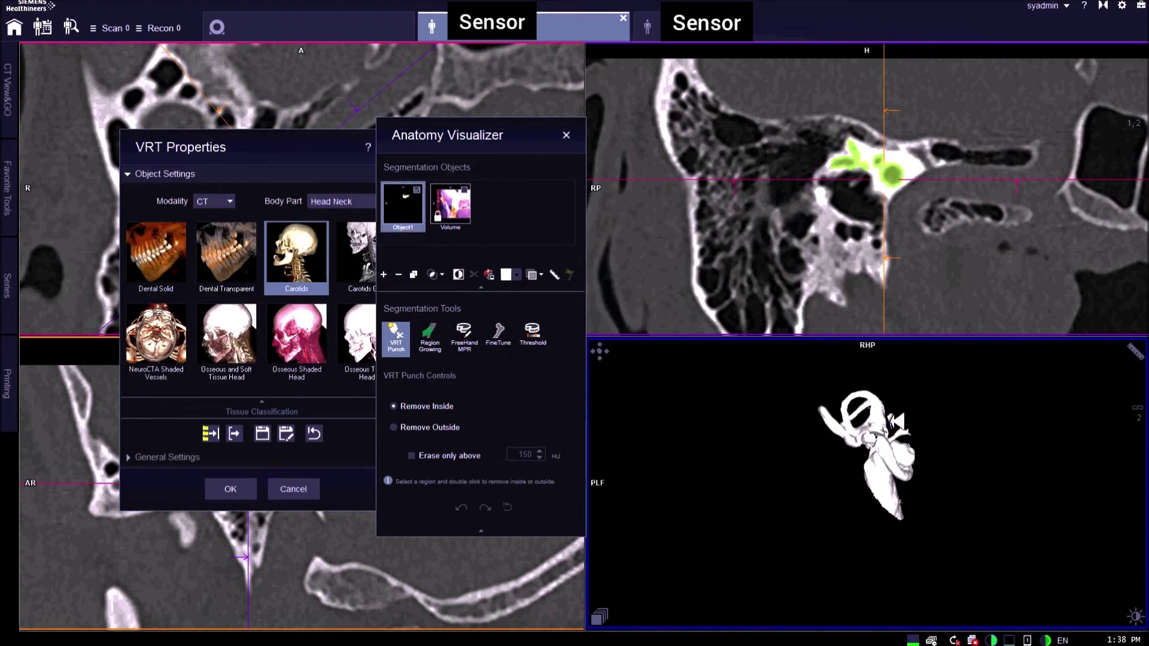
pyautogui.moveTo(895, 405); pyautogui.dragTo(906, 411)
pyautogui.doubleClick(919, 437)
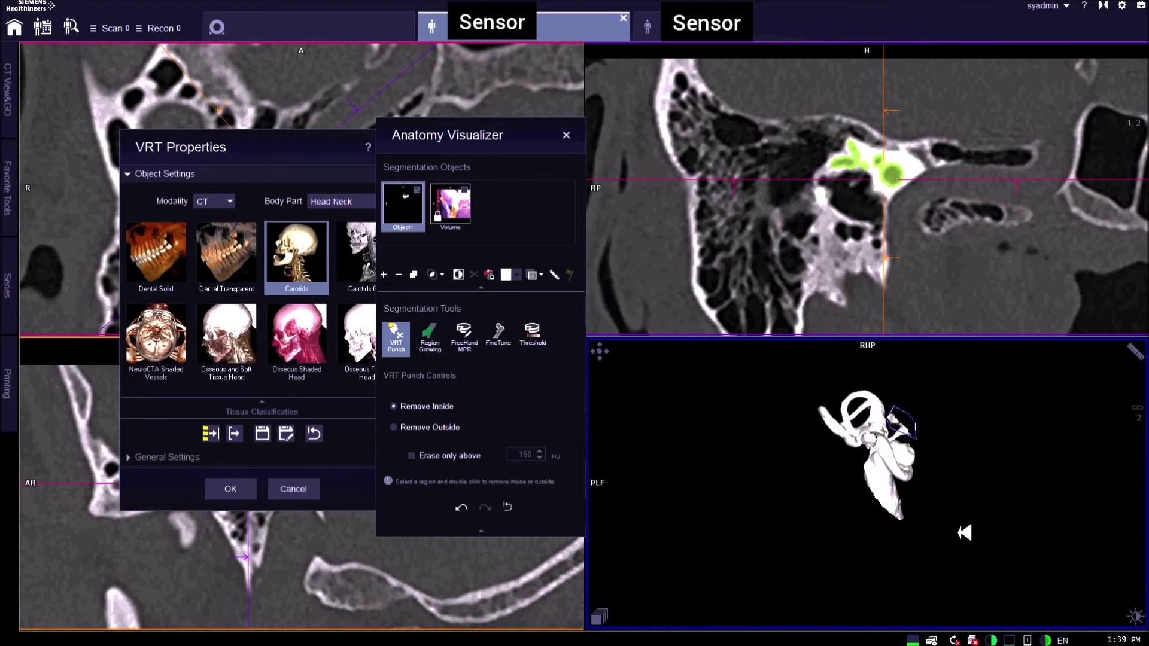
# Expand the inner-ear object again with FineTune and contract it to smooth its surface
pyautogui.moveTo(948, 456); pyautogui.dragTo(970, 426)
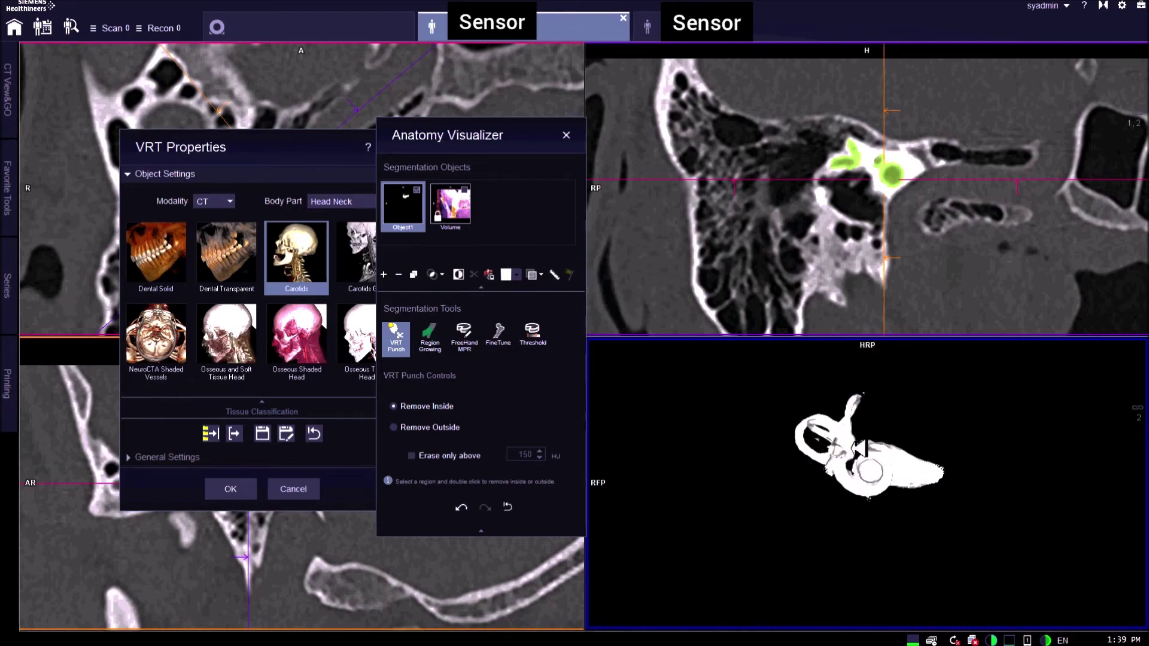
pyautogui.click(499, 335)
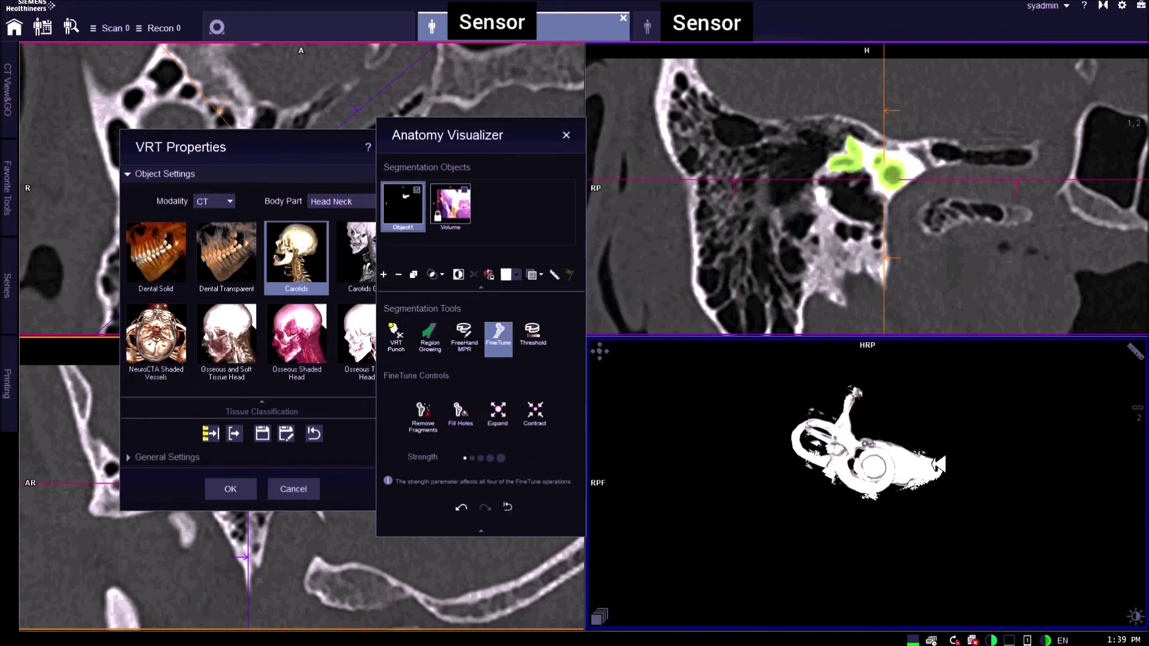
pyautogui.click(535, 412)
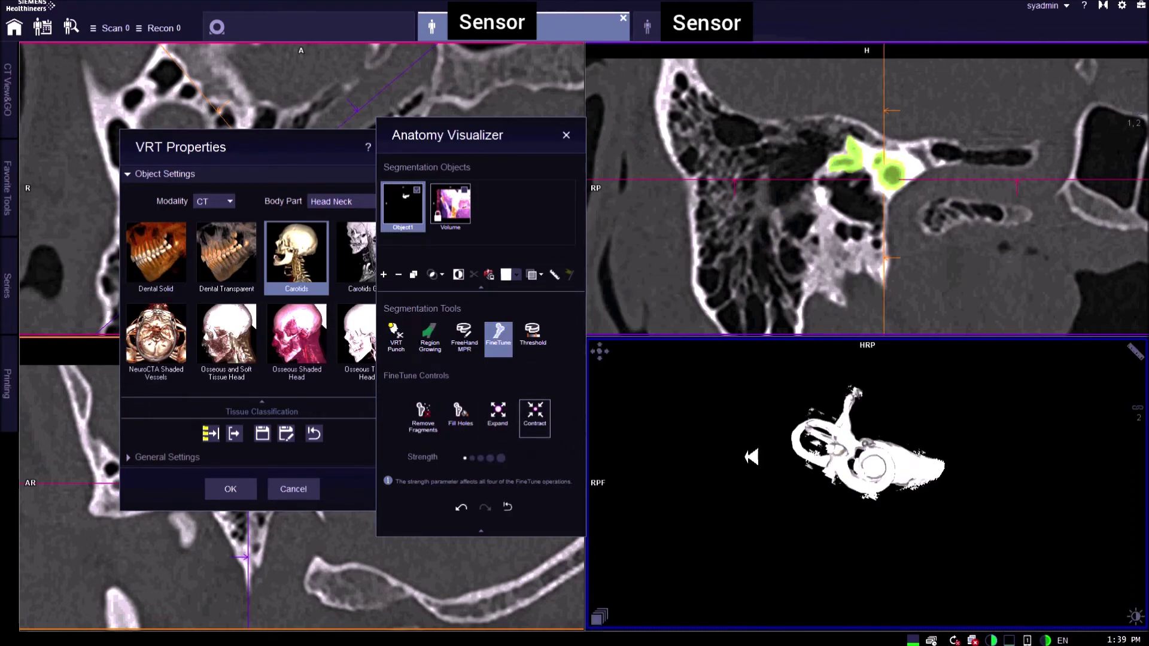
pyautogui.moveTo(875, 420); pyautogui.dragTo(895, 441)
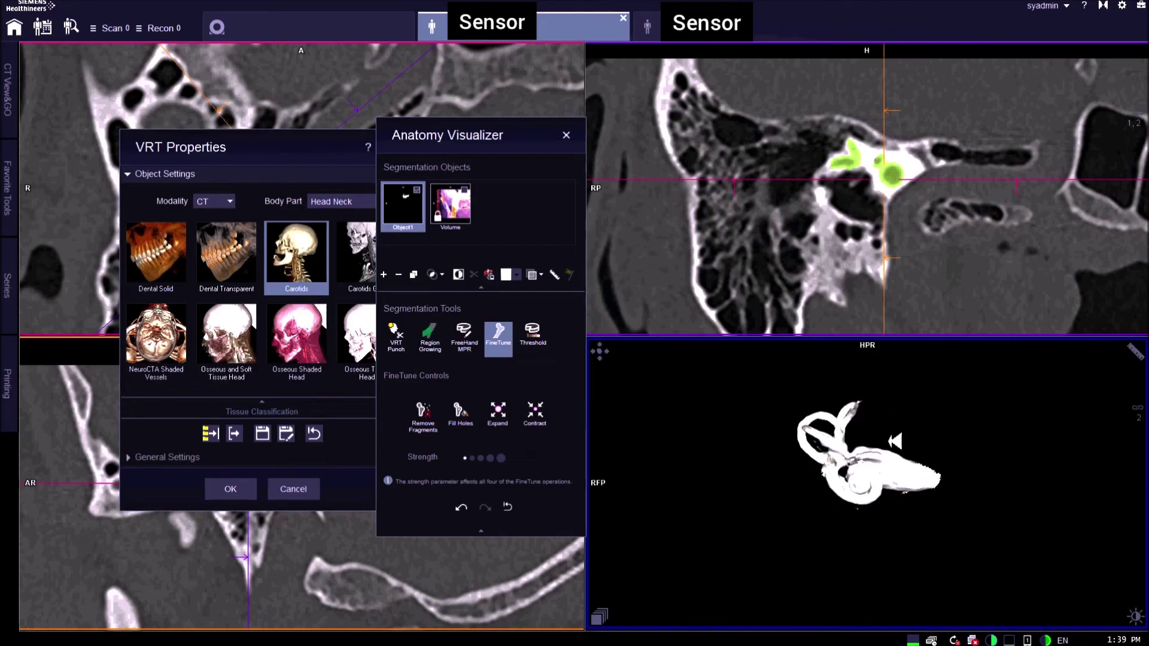
# Select the Volume object and accept the VRT properties
pyautogui.moveTo(875, 483); pyautogui.dragTo(872, 509)
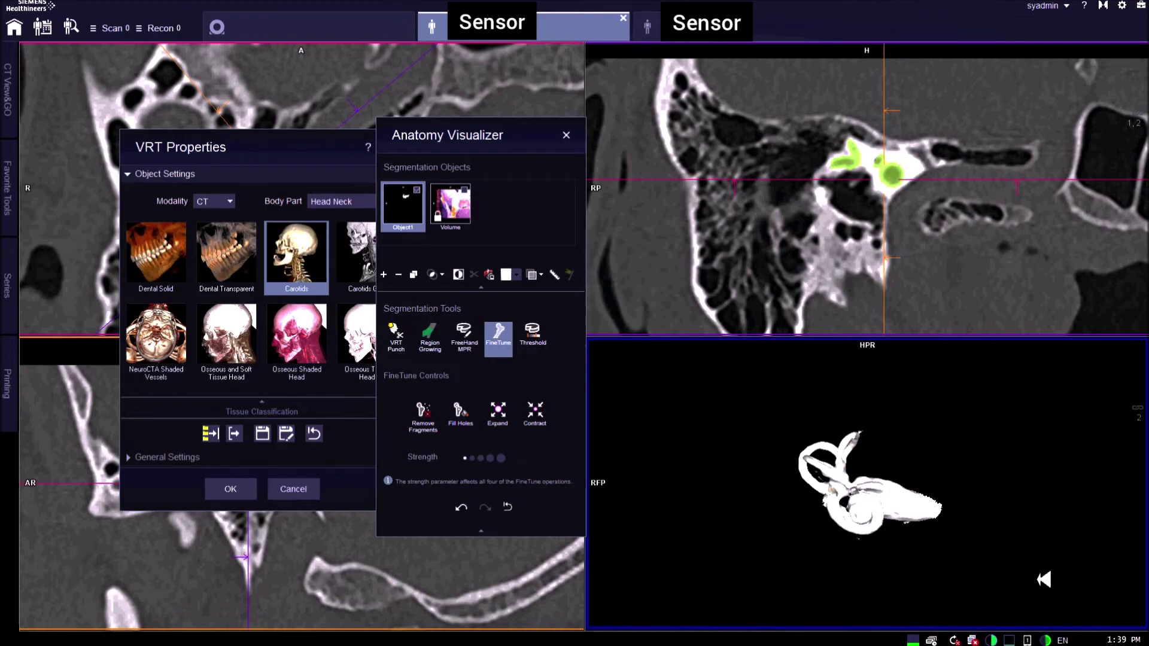
pyautogui.scroll(5, 1041, 581)
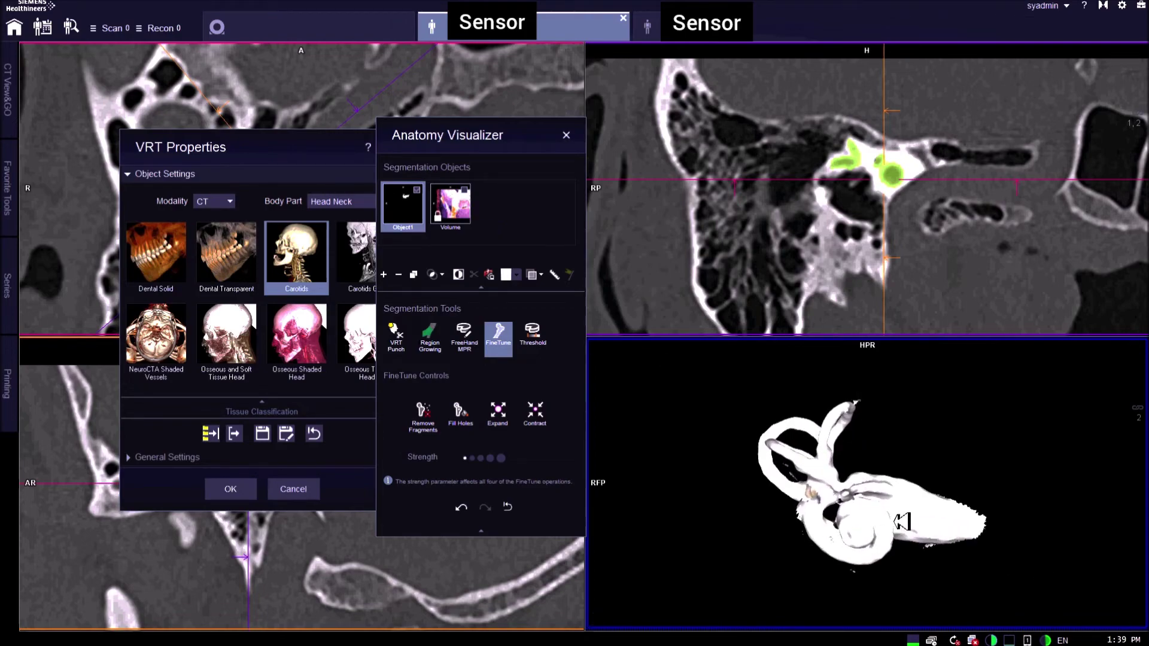
pyautogui.moveTo(898, 524)
pyautogui.mouseDown()
pyautogui.moveTo(916, 515)
pyautogui.moveTo(891, 522)
pyautogui.mouseUp()
pyautogui.moveTo(930, 474); pyautogui.dragTo(910, 471)
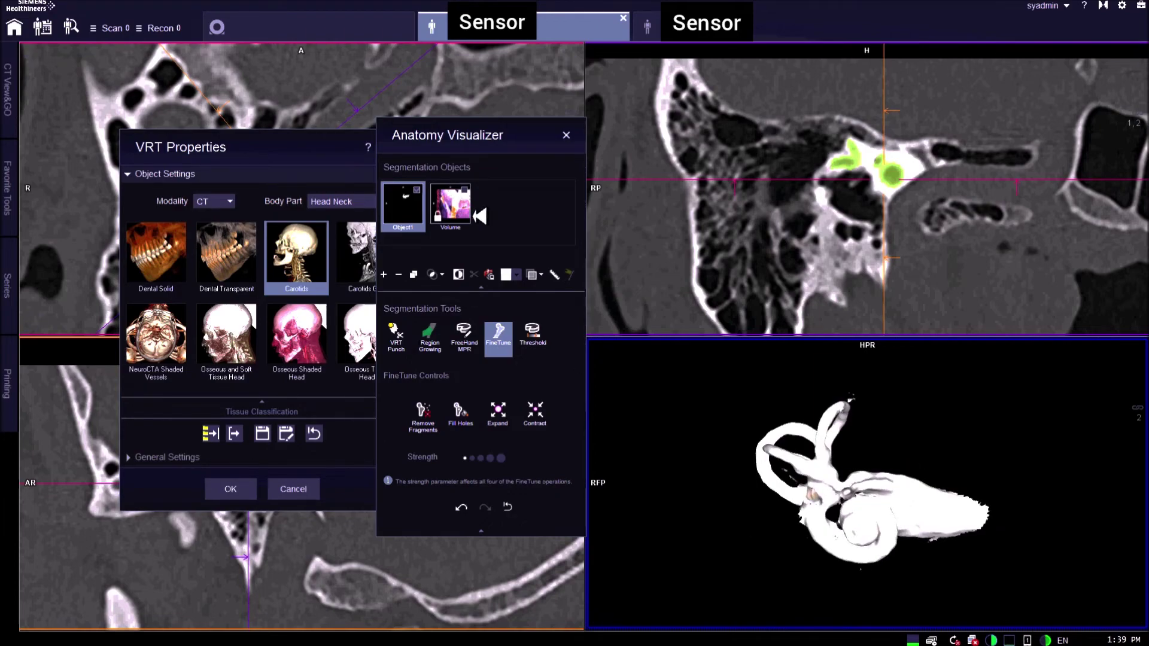
pyautogui.click(458, 206)
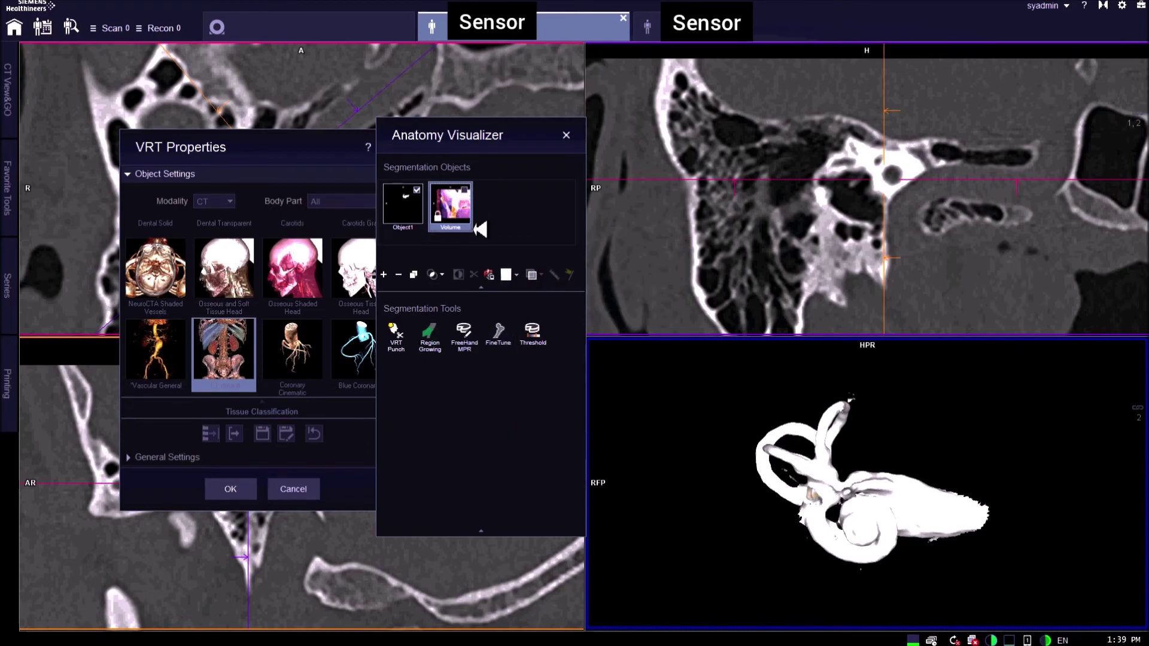
pyautogui.click(236, 487)
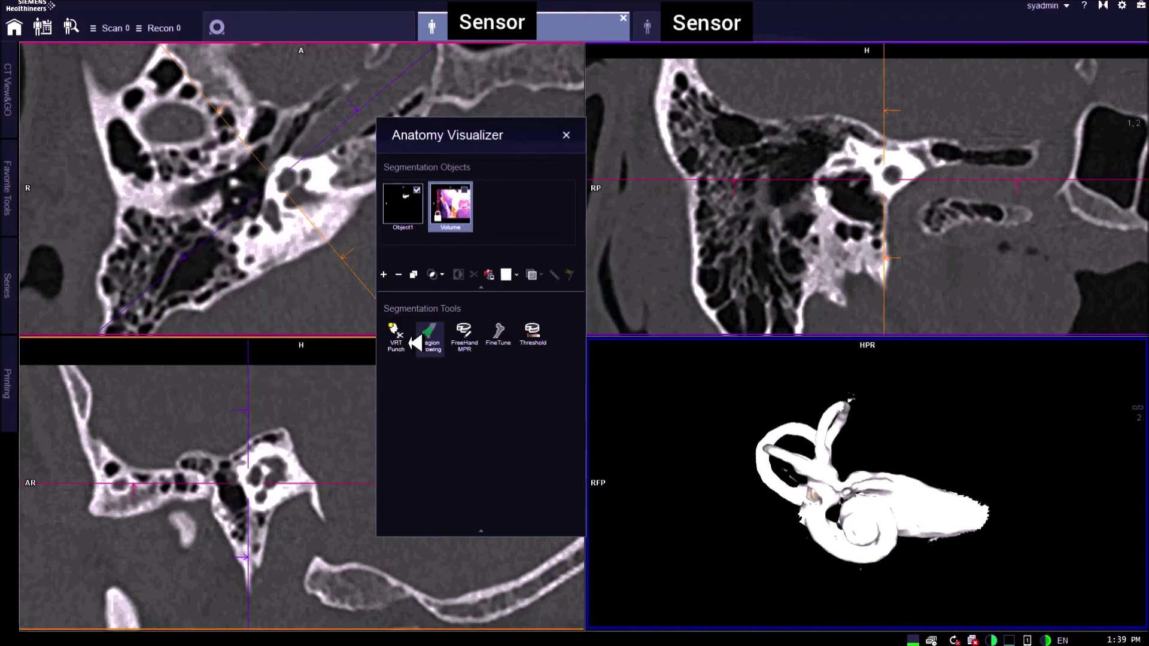
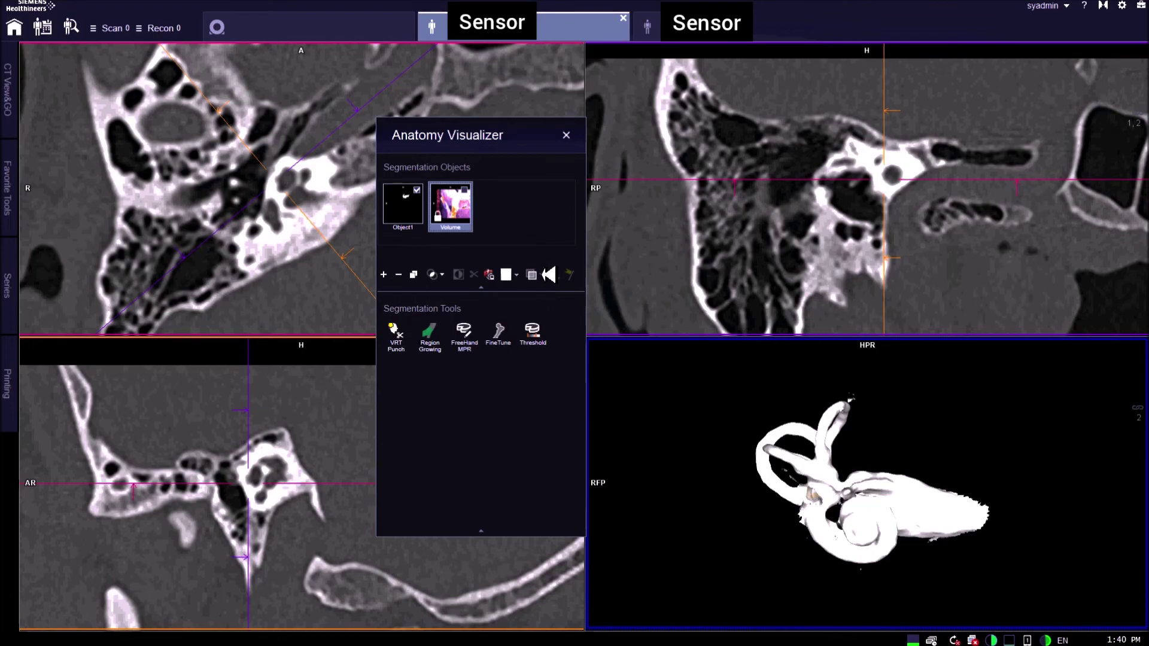
# Close the Anatomy Visualizer and examine the segmented inner ear from several angles in the 3D view
pyautogui.moveTo(489, 136)
pyautogui.mouseDown()
pyautogui.moveTo(492, 145)
pyautogui.moveTo(487, 122)
pyautogui.mouseUp()
pyautogui.moveTo(837, 518); pyautogui.dragTo(830, 525)
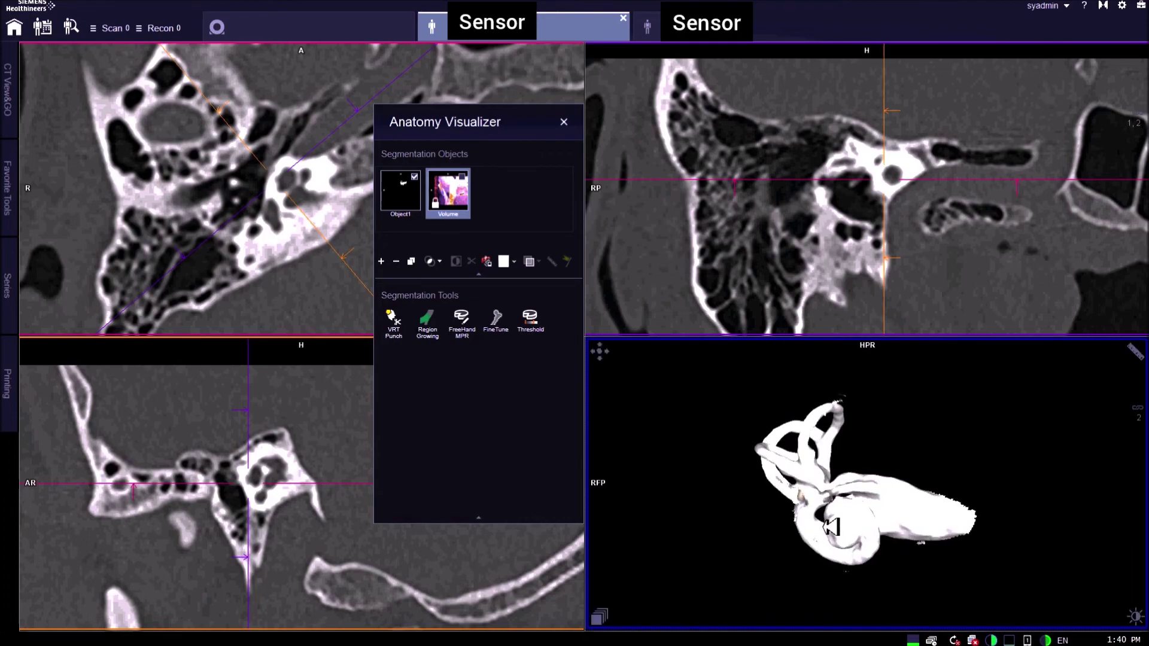
pyautogui.click(563, 122)
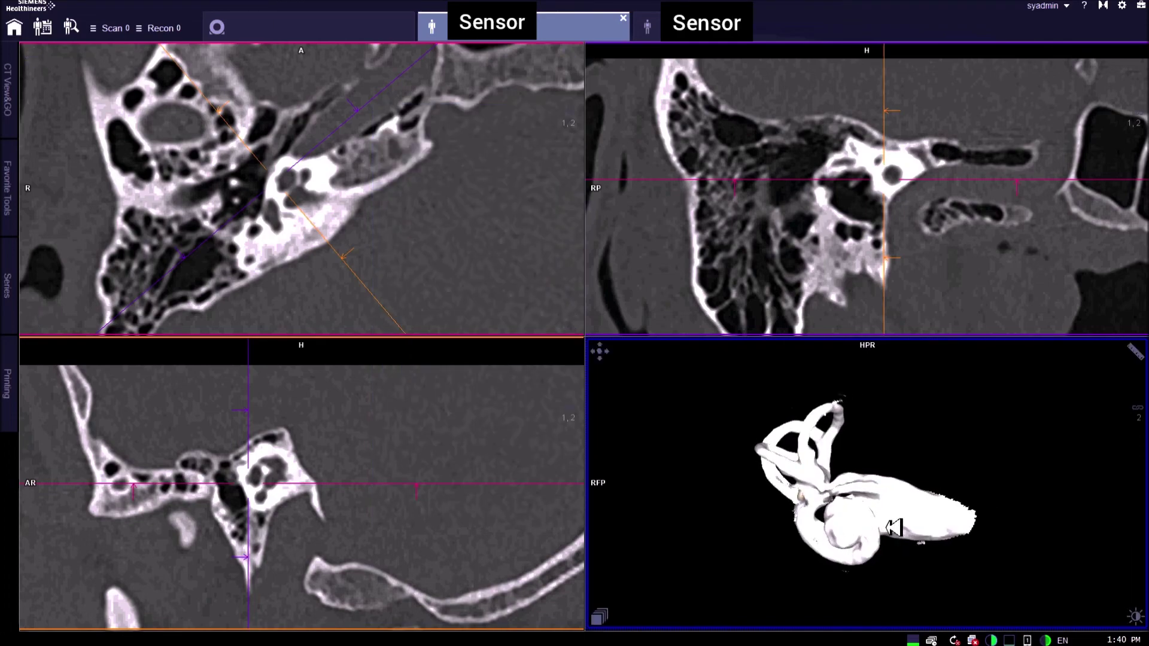
pyautogui.moveTo(916, 558)
pyautogui.mouseDown()
pyautogui.moveTo(916, 545)
pyautogui.moveTo(913, 555)
pyautogui.mouseUp()
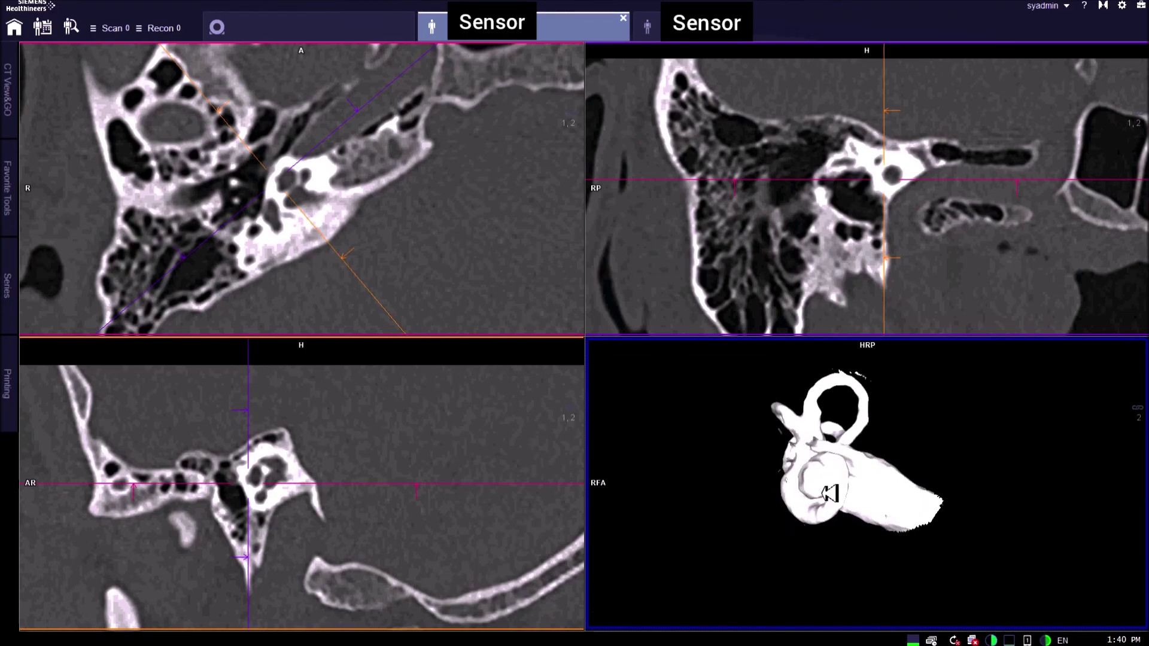
pyautogui.moveTo(824, 479); pyautogui.dragTo(764, 441)
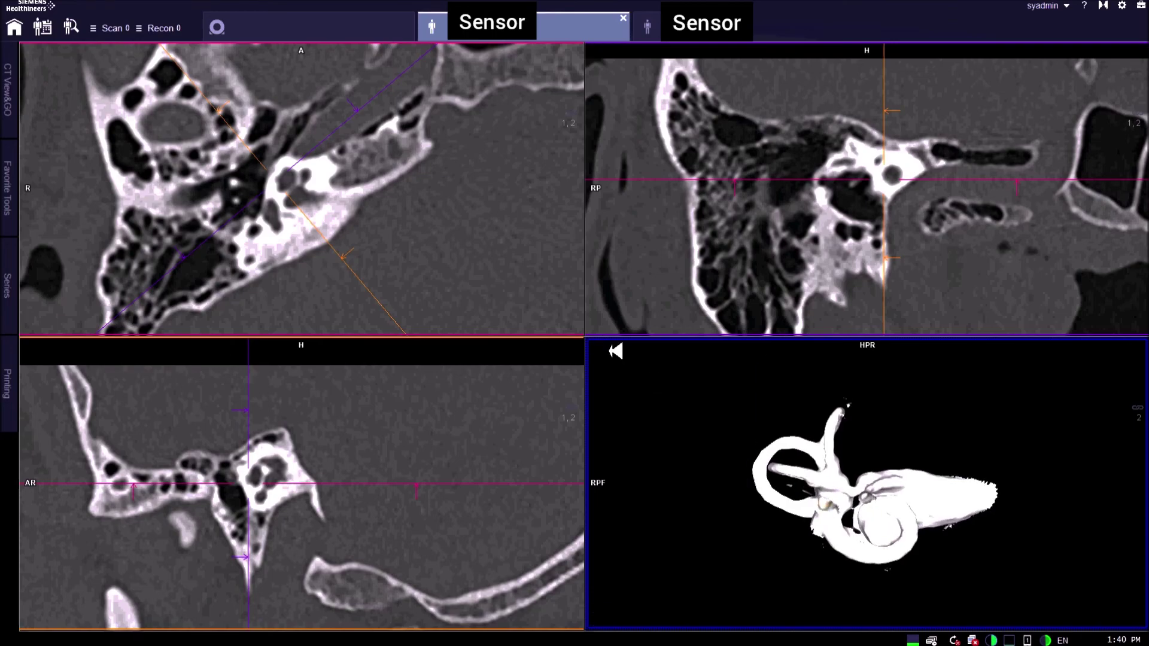
# Reopen the Anatomy Visualizer with Region Growing turned off and show the Volume object together with the inner-ear object
pyautogui.click(599, 351)
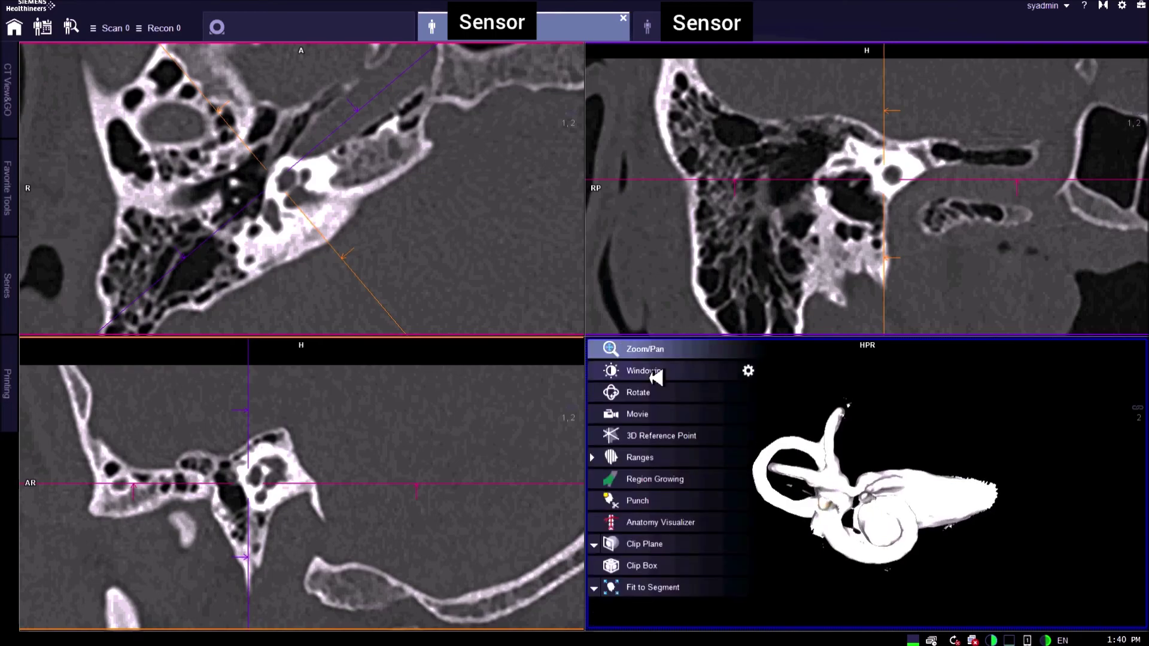
pyautogui.click(662, 481)
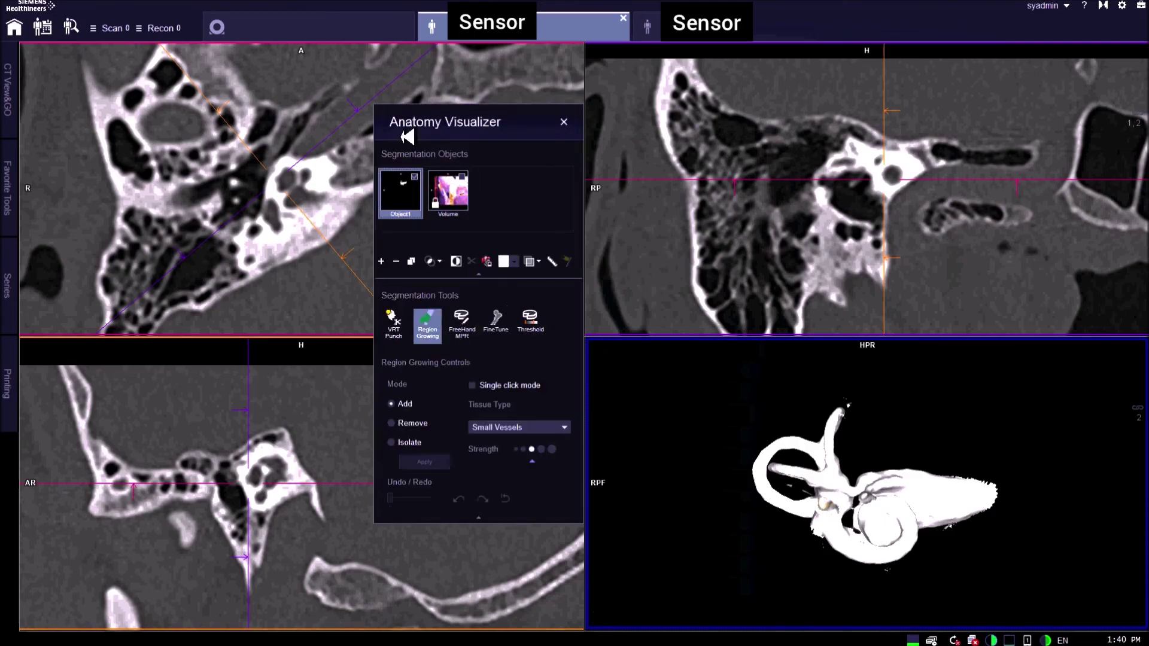
pyautogui.click(458, 191)
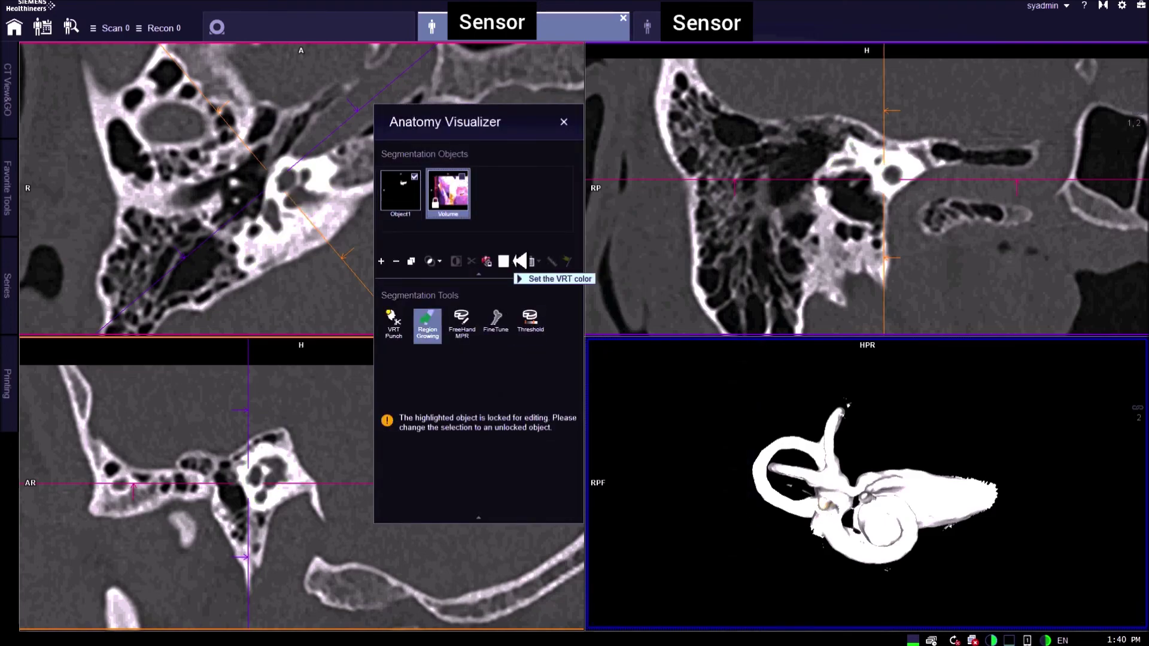
pyautogui.click(427, 323)
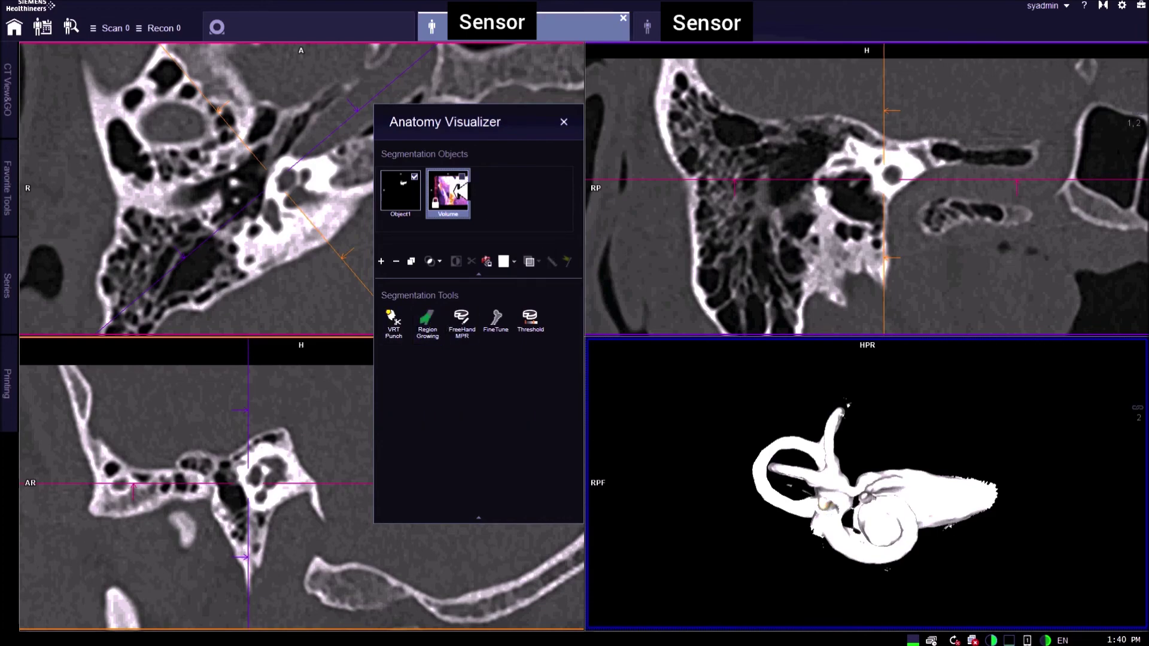
pyautogui.click(414, 195)
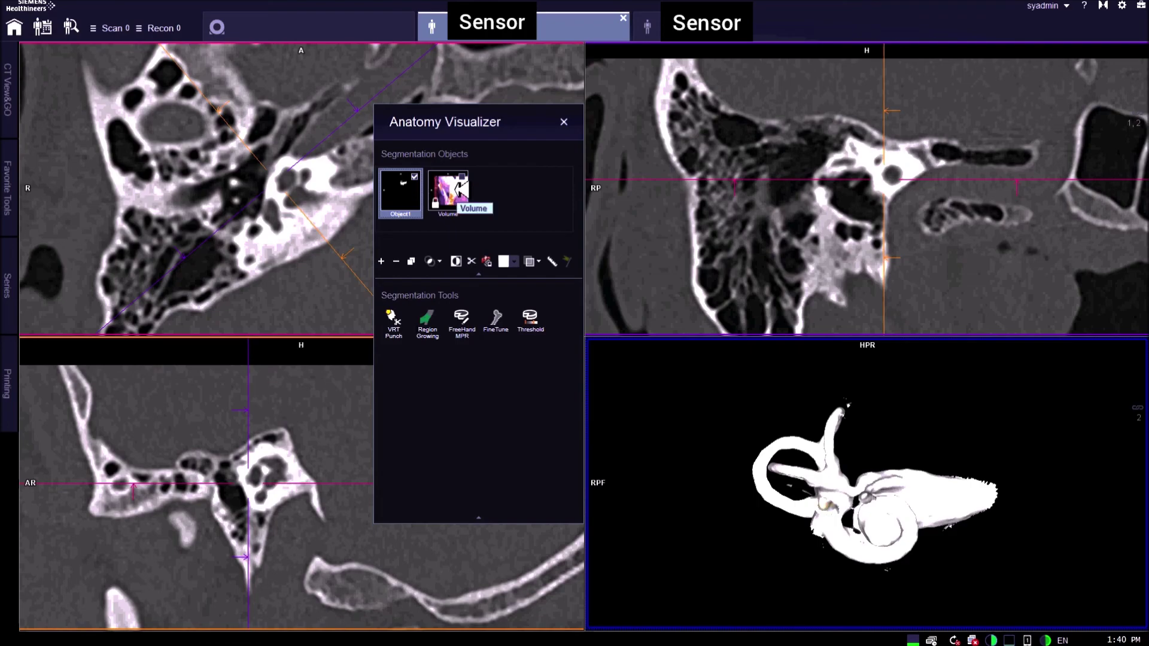
pyautogui.click(540, 261)
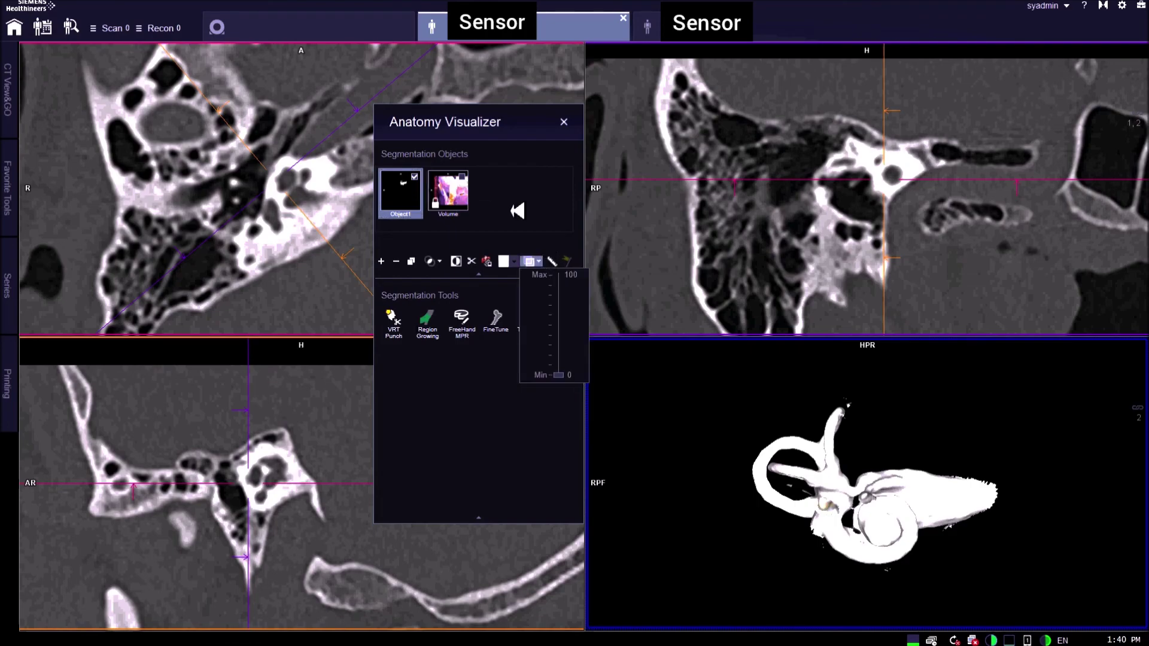
pyautogui.click(464, 185)
pyautogui.click(444, 184)
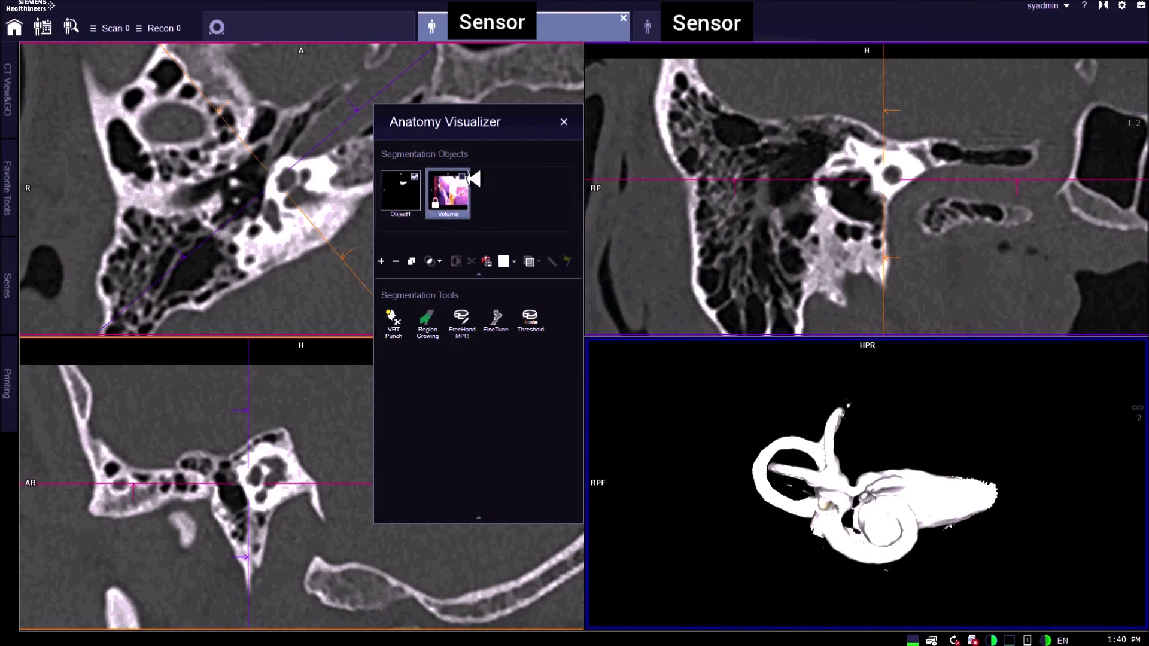
pyautogui.click(542, 261)
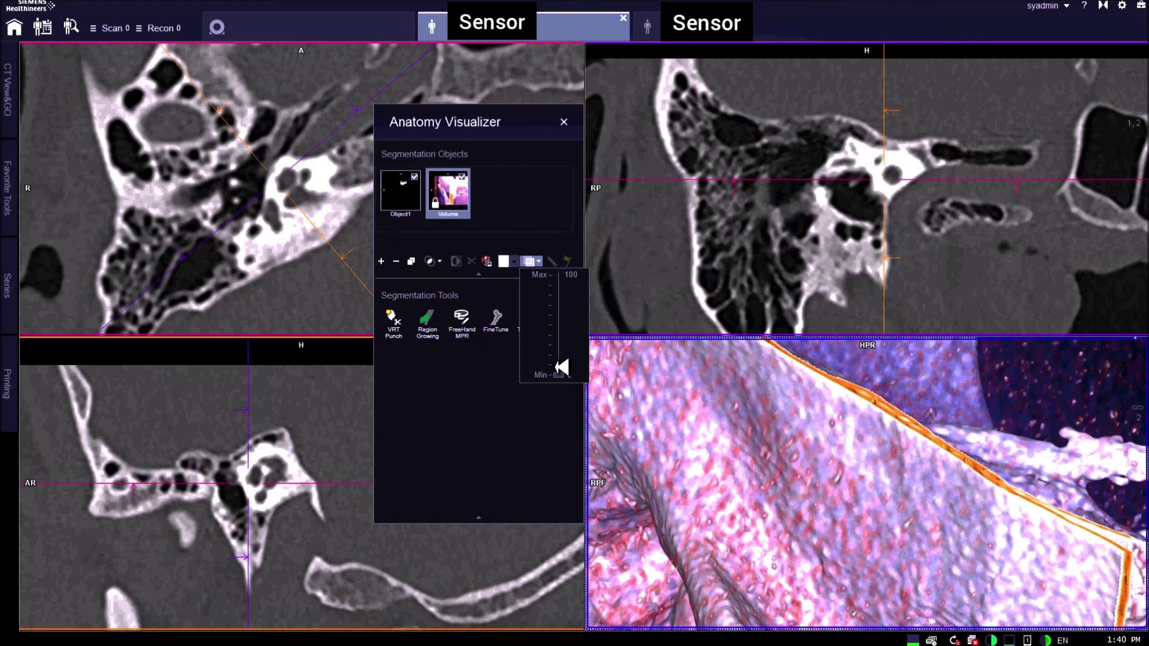
# Apply the CT Carotids preset to the Volume object in its VRT properties
pyautogui.rightClick(454, 192)
pyautogui.click(511, 298)
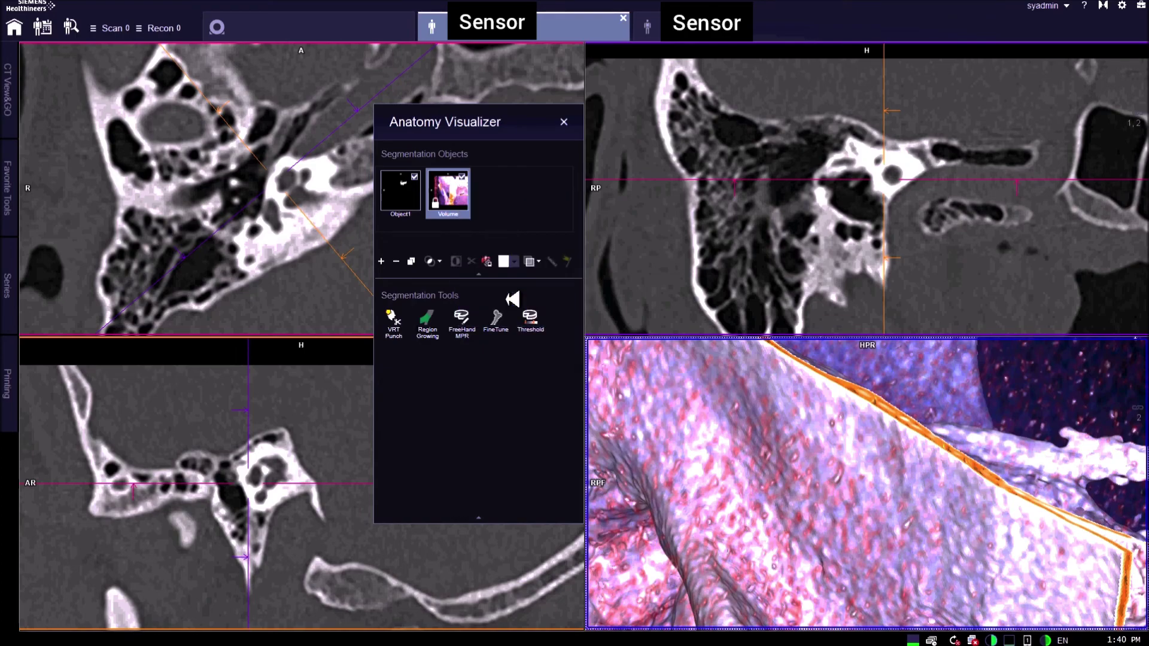
pyautogui.click(299, 254)
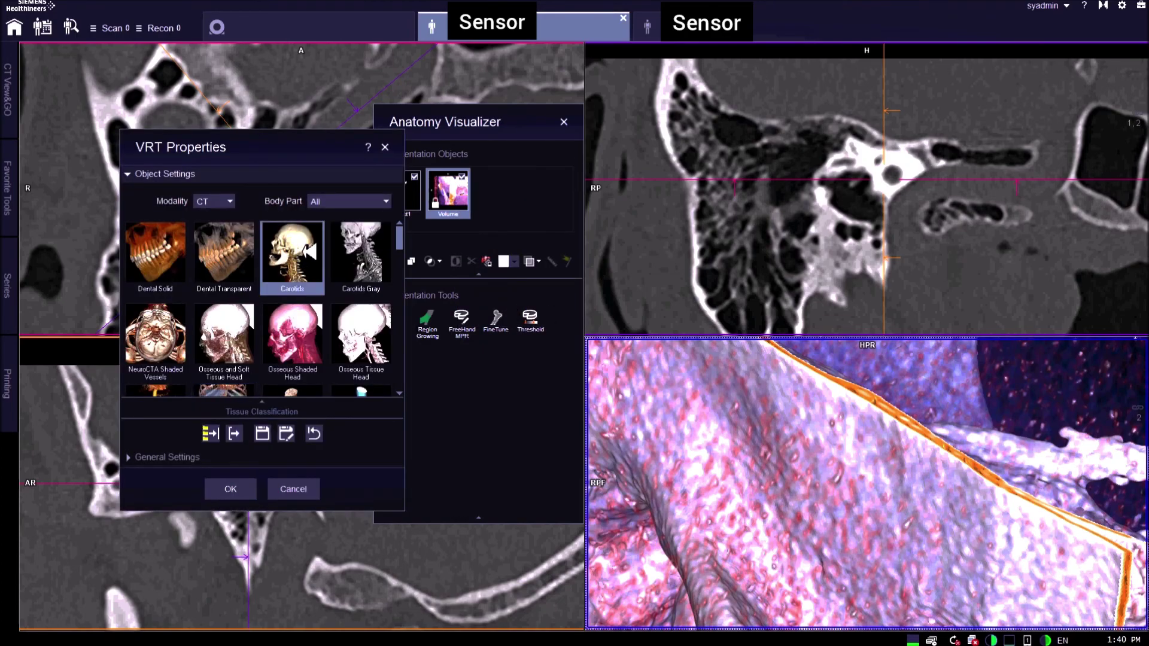
pyautogui.click(231, 489)
# Raise the Volume object's transparency to about 75 and close the Anatomy Visualizer
pyautogui.click(538, 261)
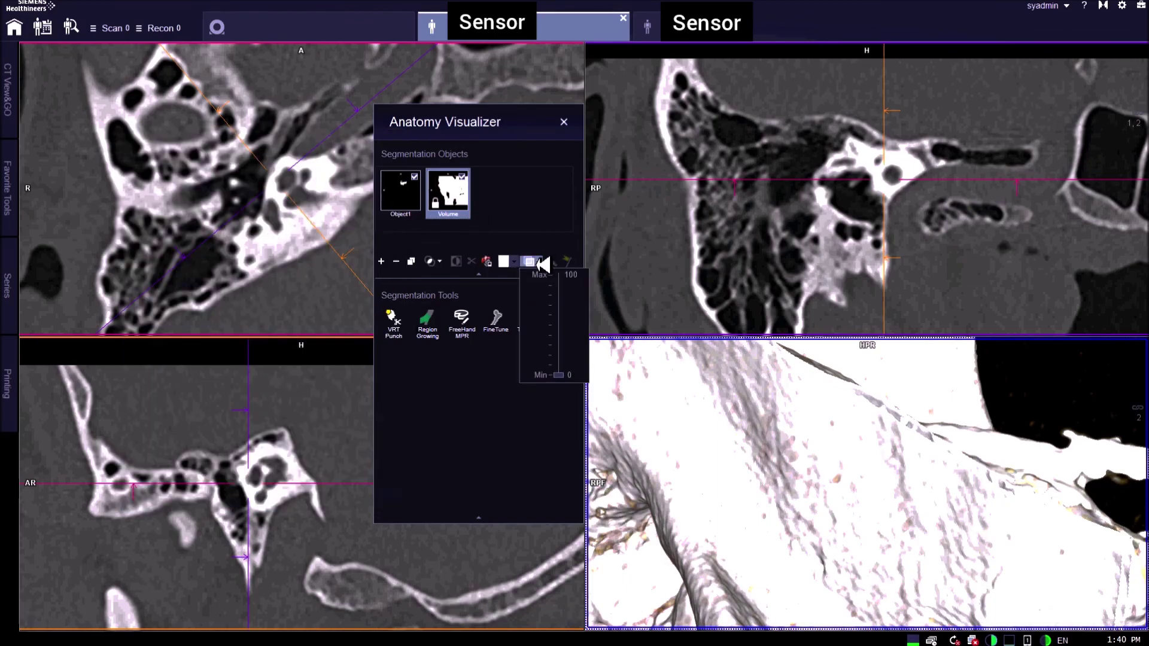
pyautogui.moveTo(570, 377); pyautogui.dragTo(569, 299)
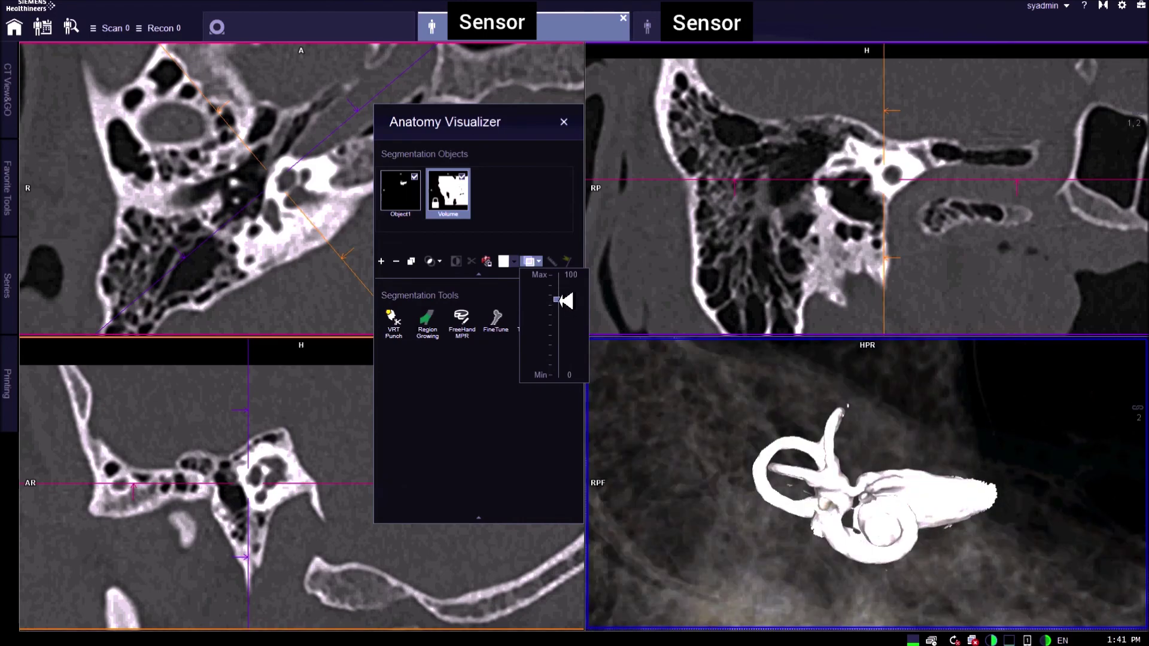
pyautogui.click(564, 121)
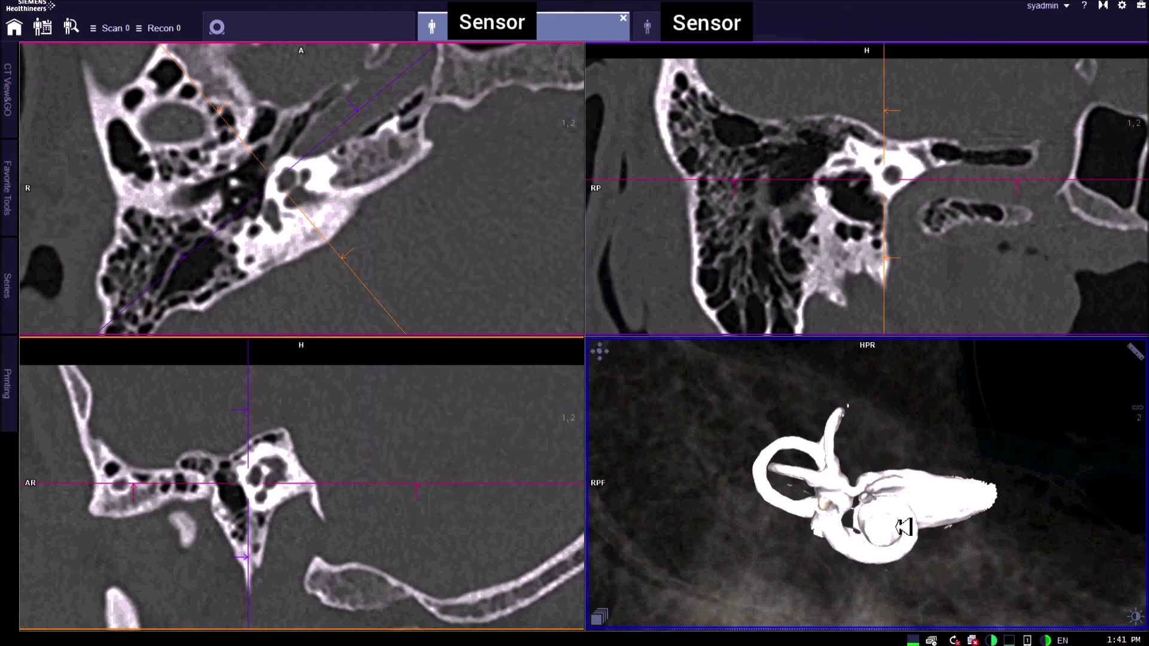
# Examine the inner ear inside the transparent skull from several angles at a reduced zoom
pyautogui.scroll(-5, 1128, 492)
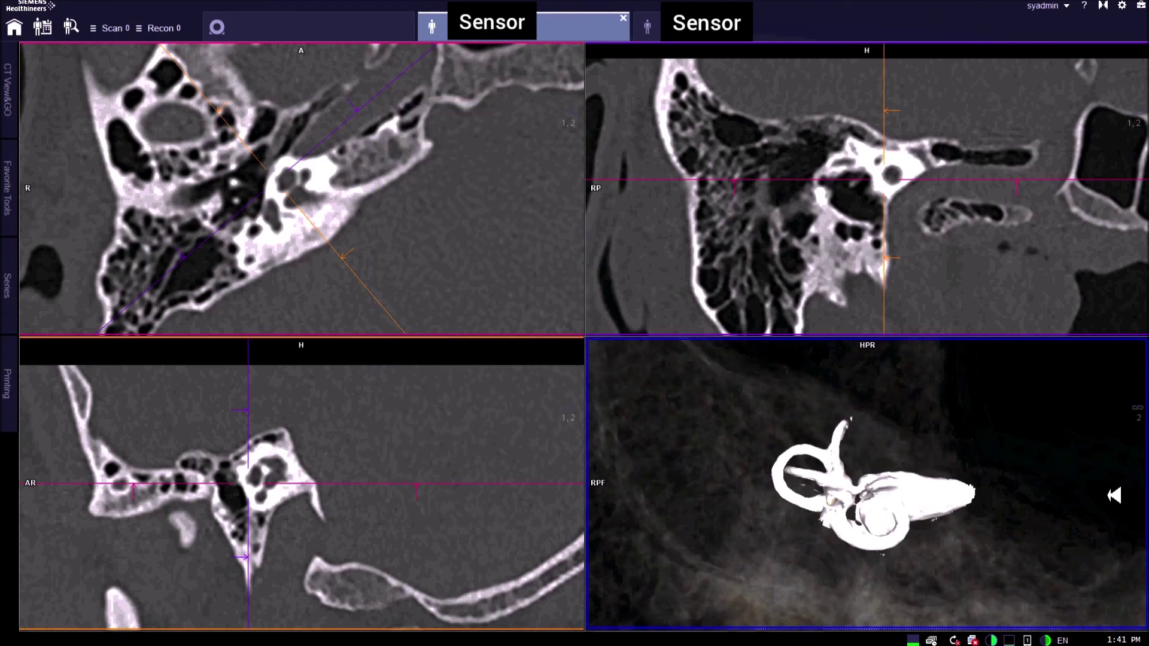
pyautogui.scroll(-2, 1114, 495)
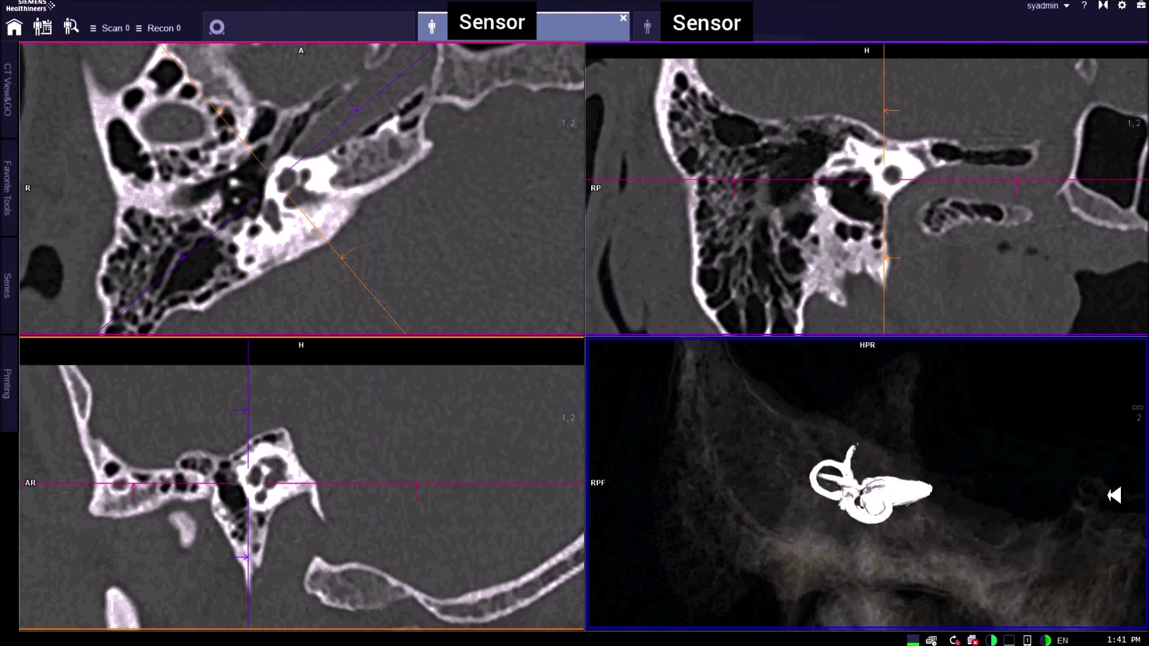
pyautogui.moveTo(936, 530); pyautogui.dragTo(936, 532)
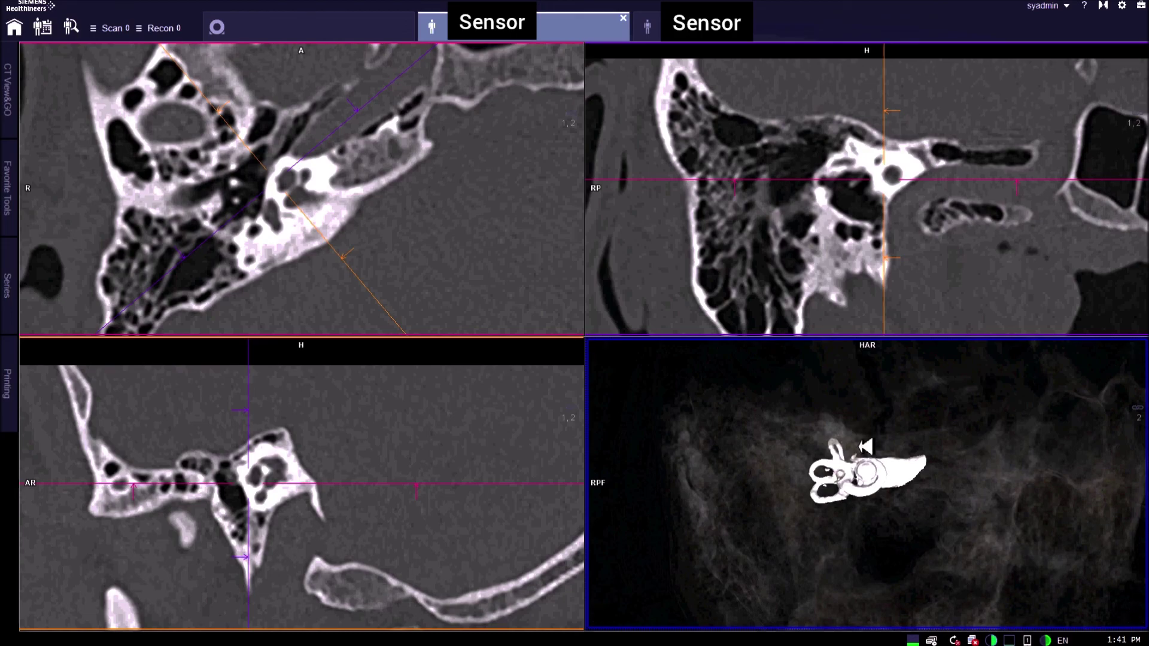
pyautogui.moveTo(864, 448); pyautogui.dragTo(927, 459)
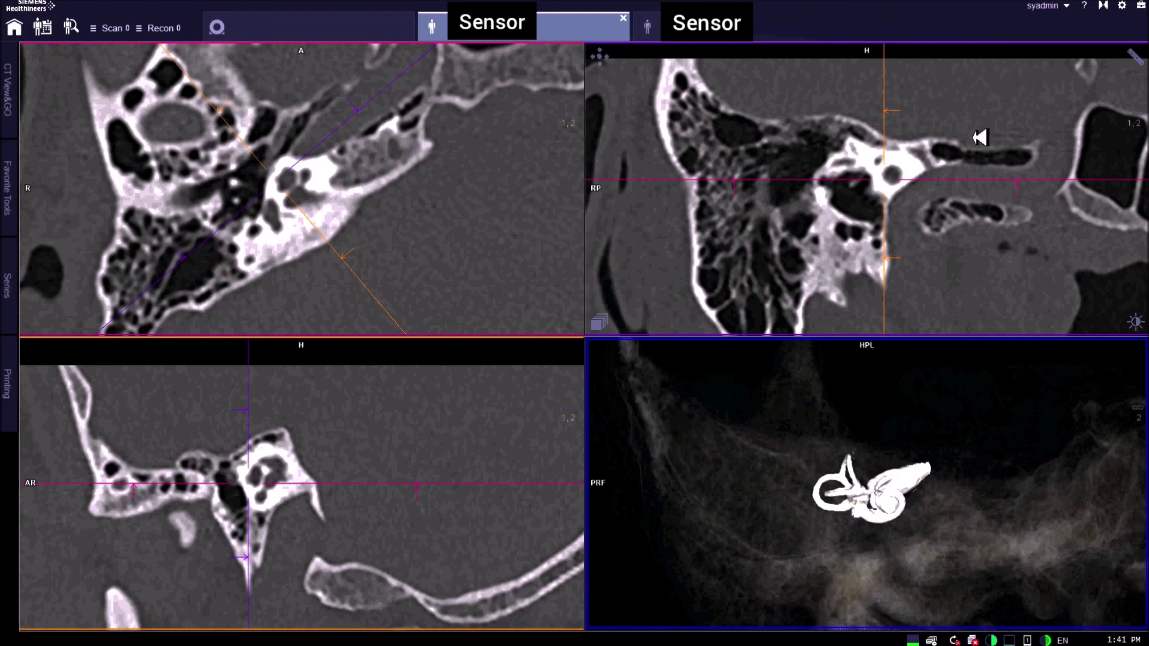
pyautogui.click(1121, 5)
pyautogui.click(1088, 167)
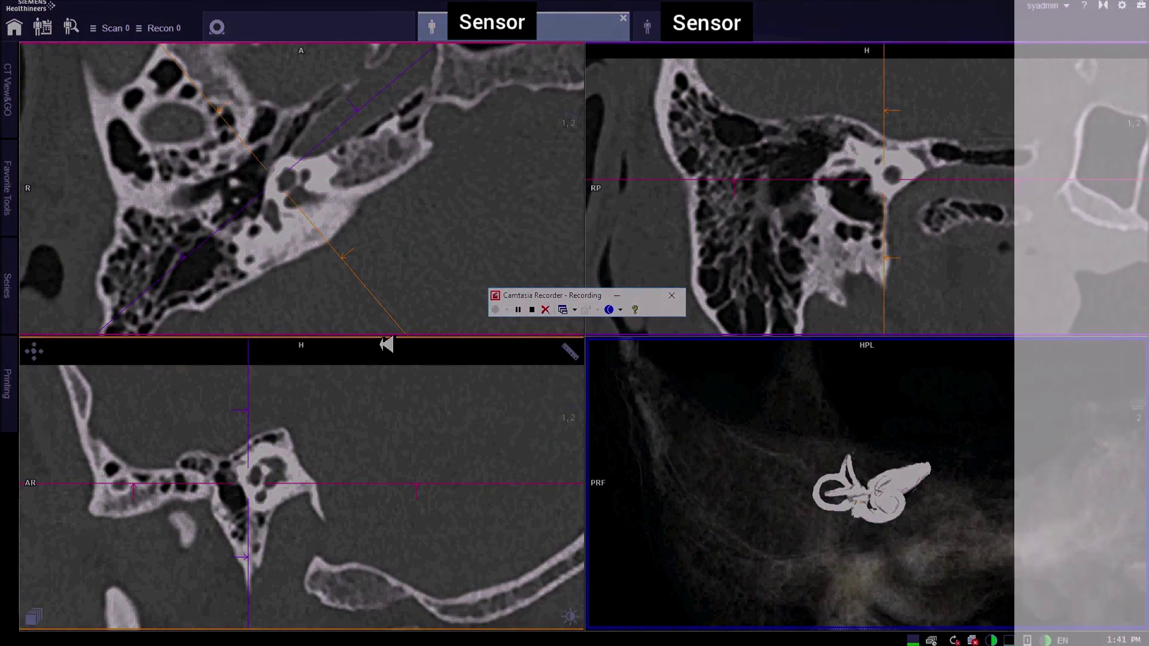